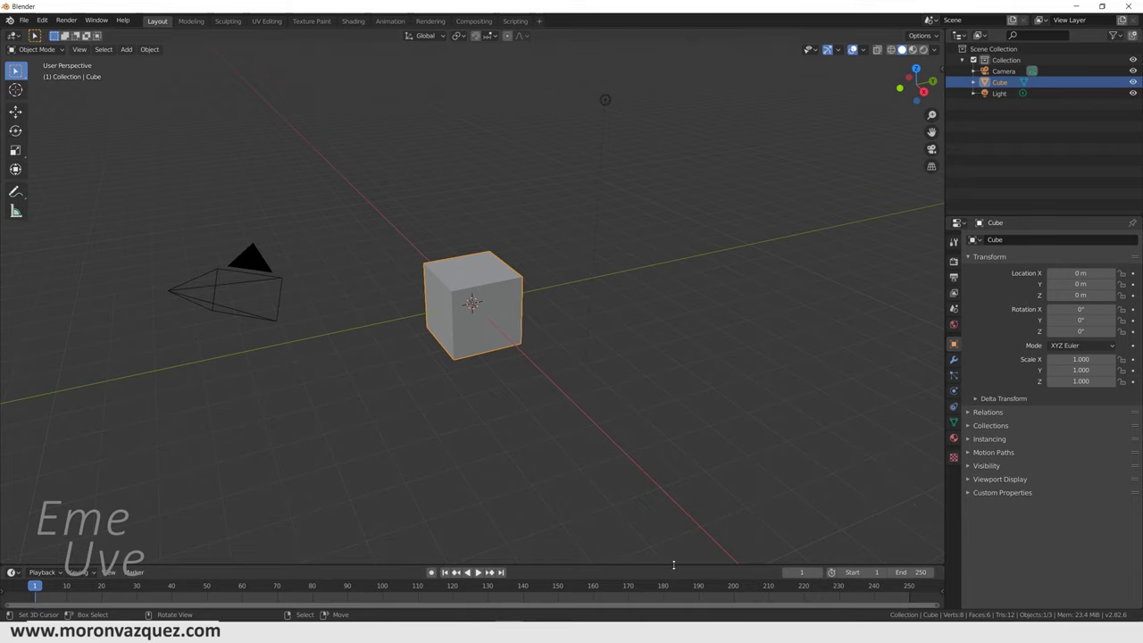
Select and delete the default camera, cube and light to leave an empty scene
left_click_drag(672, 564, 672, 540)
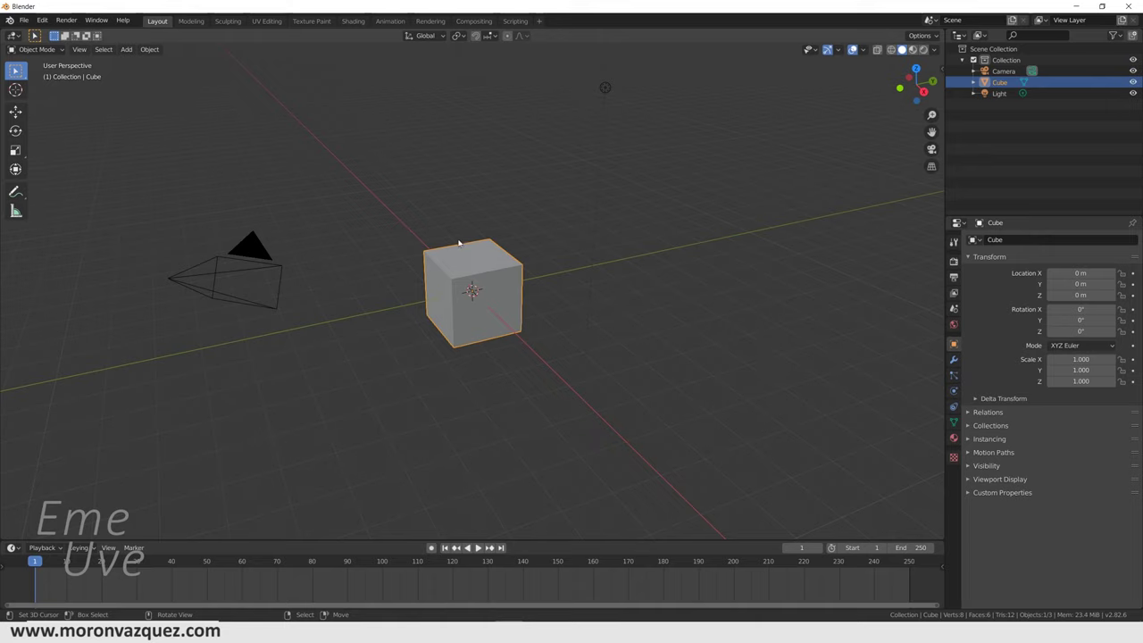
left_click(231, 270)
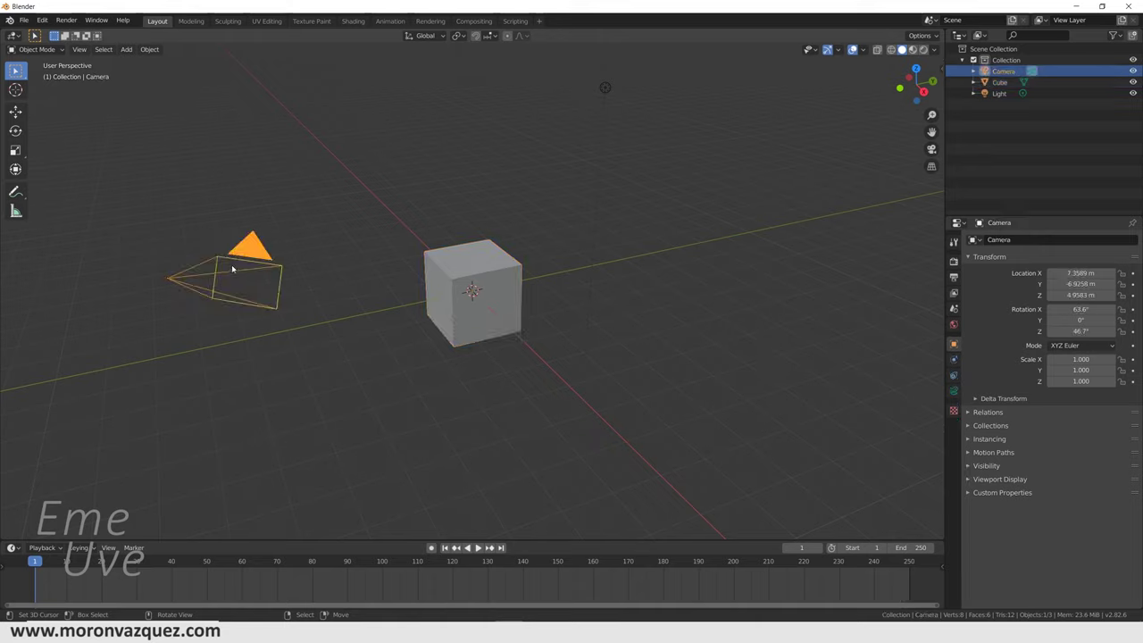
key("a")
key("Delete")
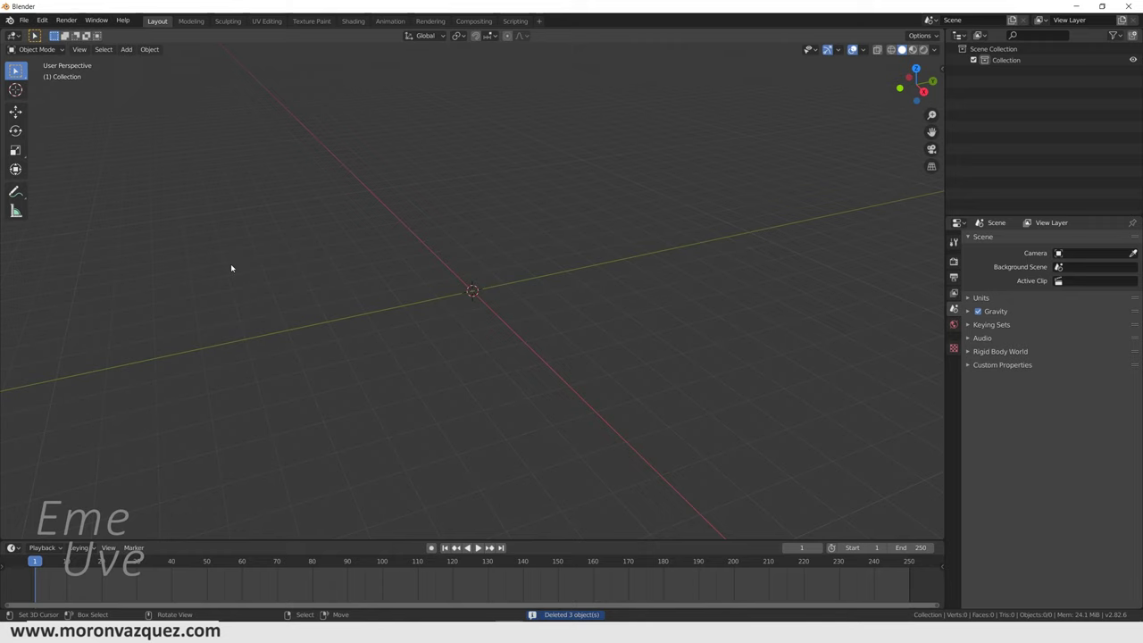
key("shift+a")
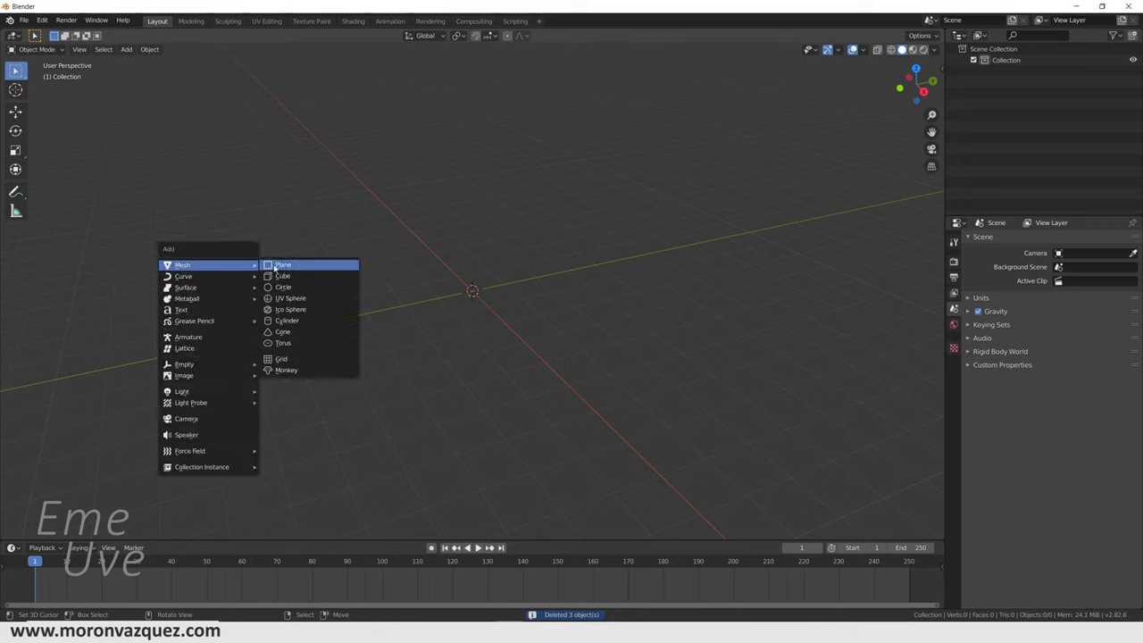
Add a plane at the origin and scale it uniformly to 8.996 as the floor
left_click(275, 267)
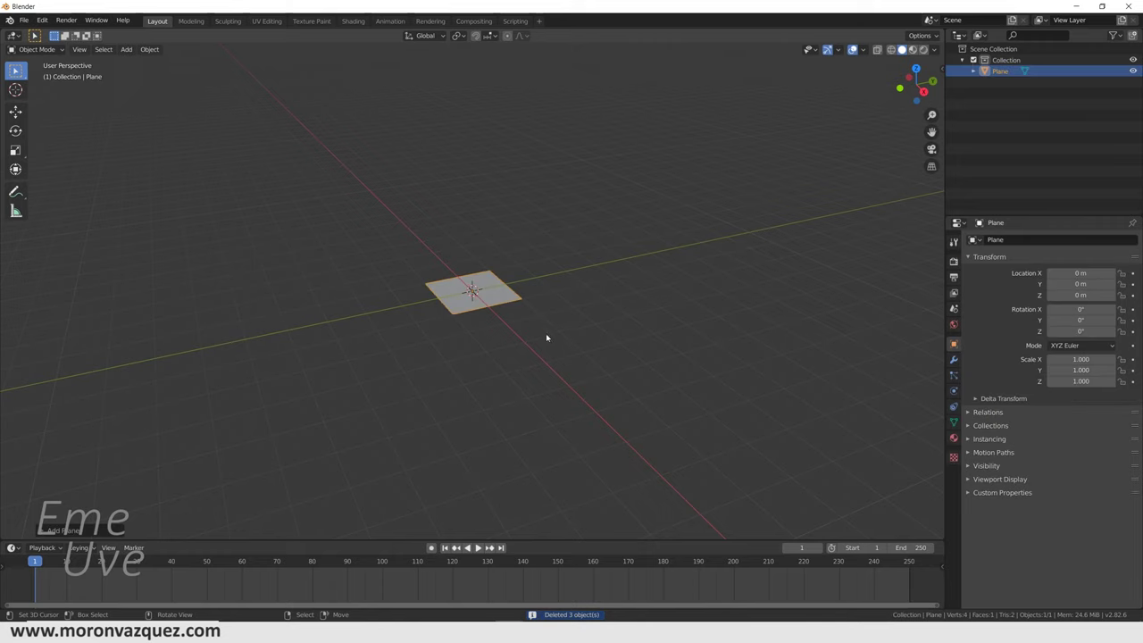
key("s")
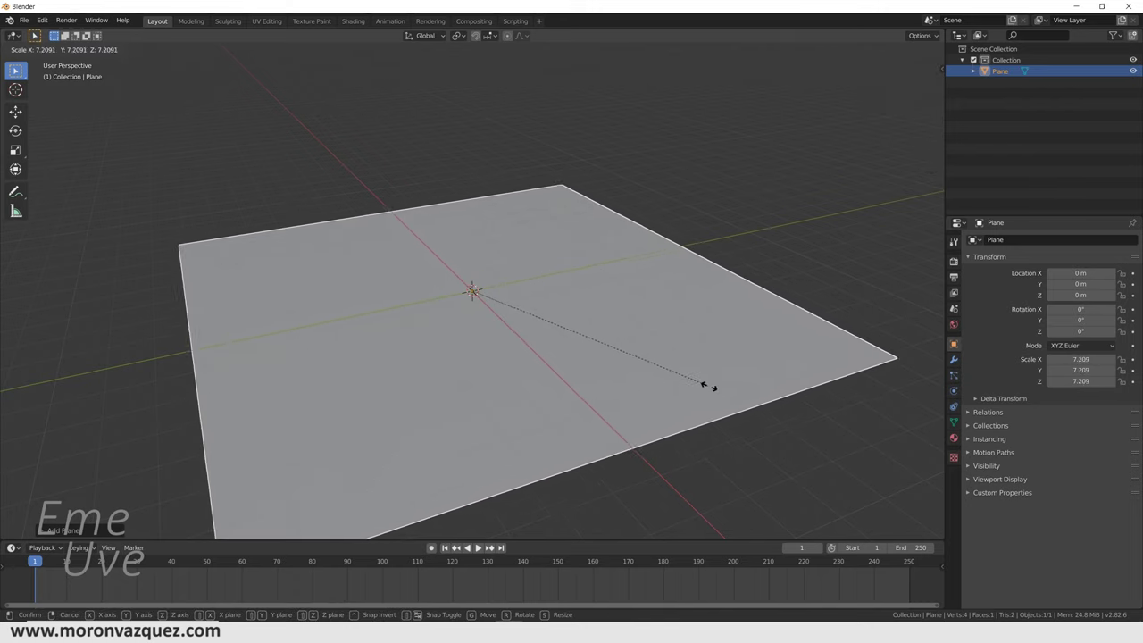
left_click(764, 413)
mouse_move(763, 414)
middle_mouse_down()
mouse_move(703, 394)
mouse_move(736, 409)
middle_mouse_up()
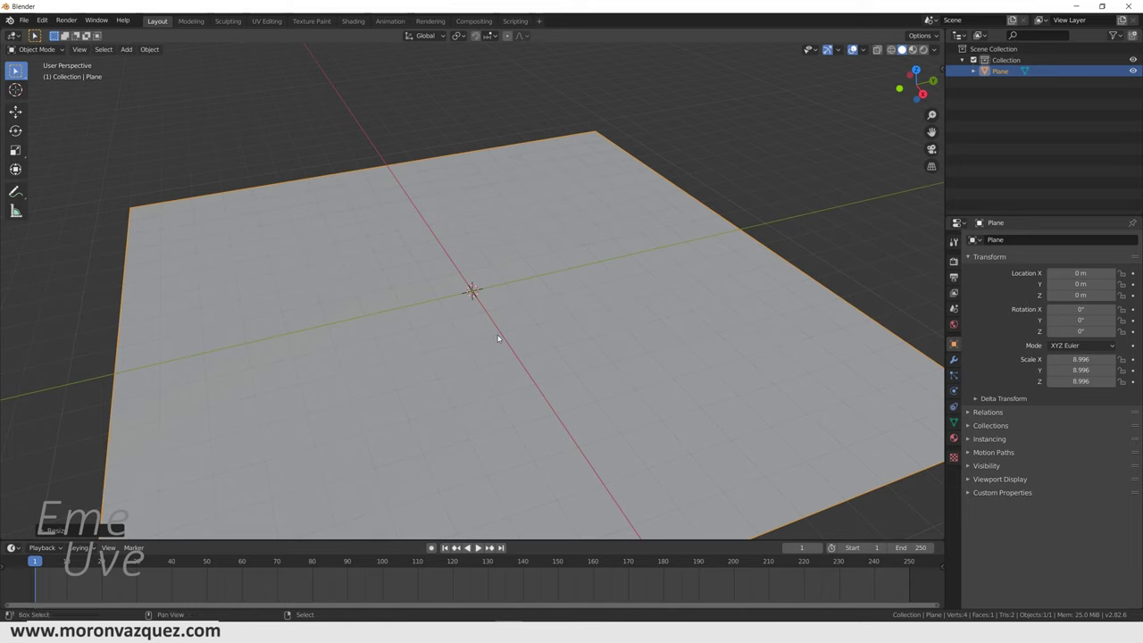
key("shift+a")
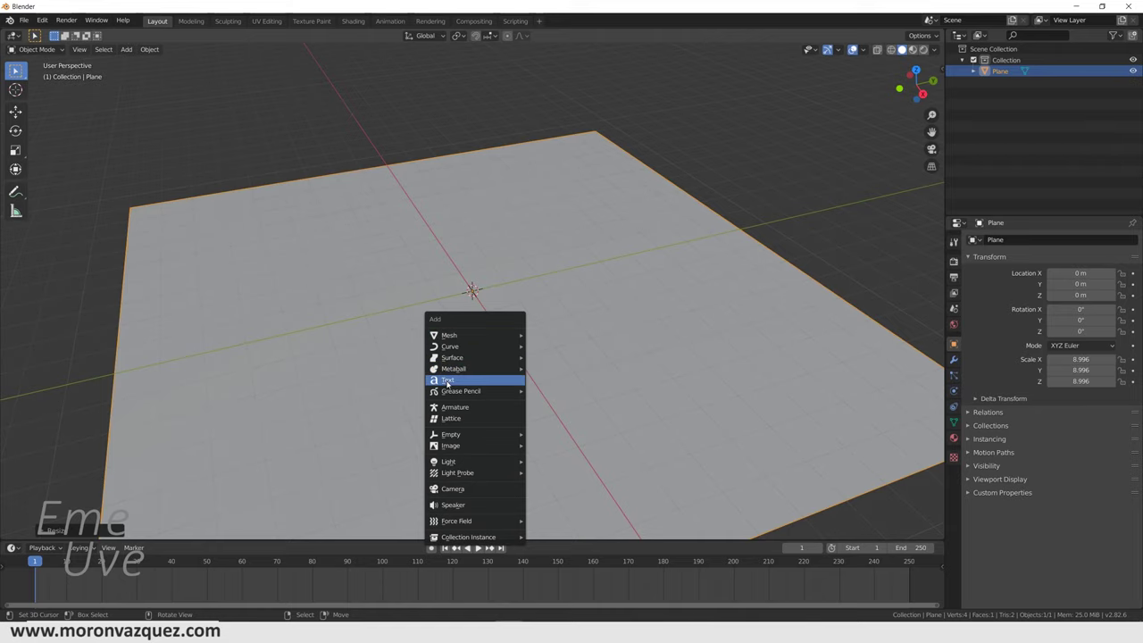
Add a Text object, raise it 1.3421 m above the plane and scale it to 1.797
left_click(447, 383)
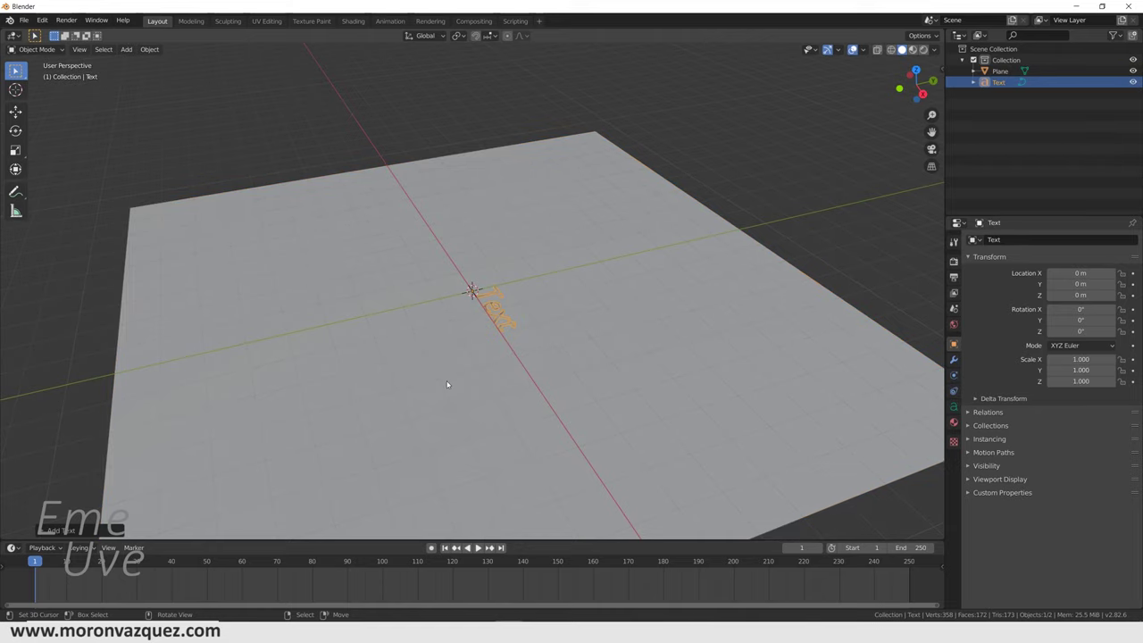
middle_click_drag(447, 385, 5, 97)
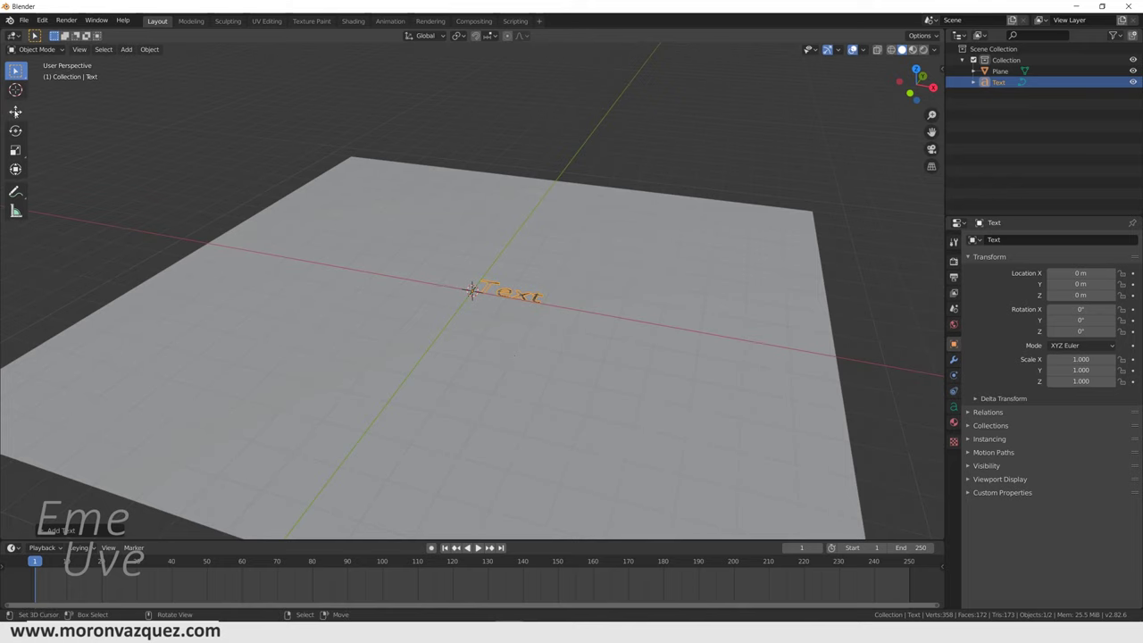
key("g")
left_click(510, 257)
middle_click_drag(510, 256, 528, 291)
key("s")
left_click(654, 305)
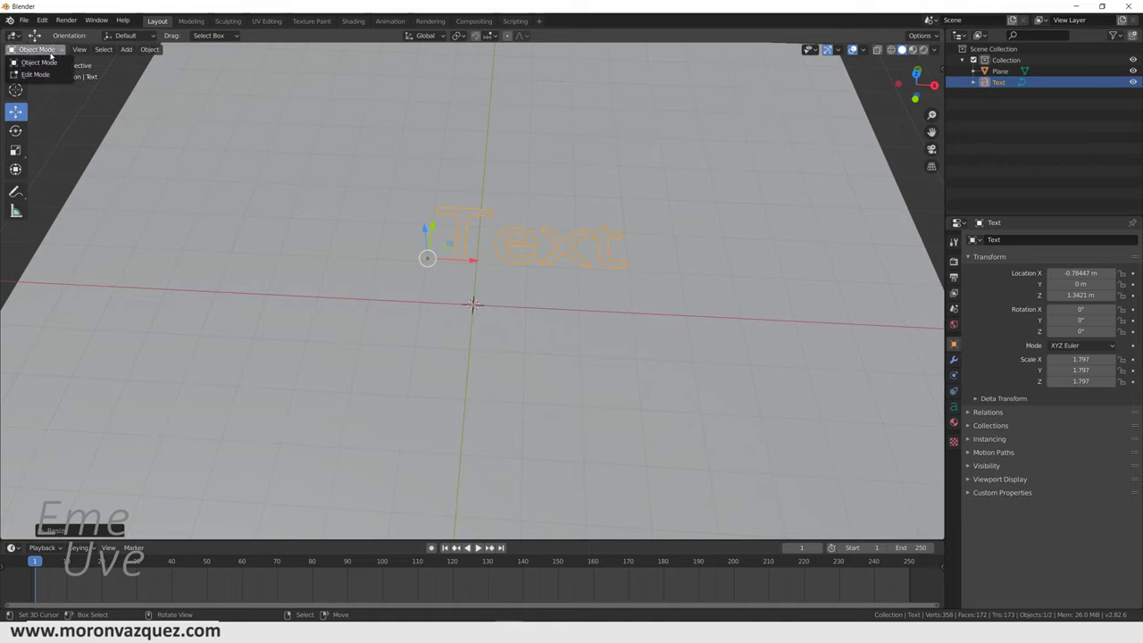
left_click(27, 77)
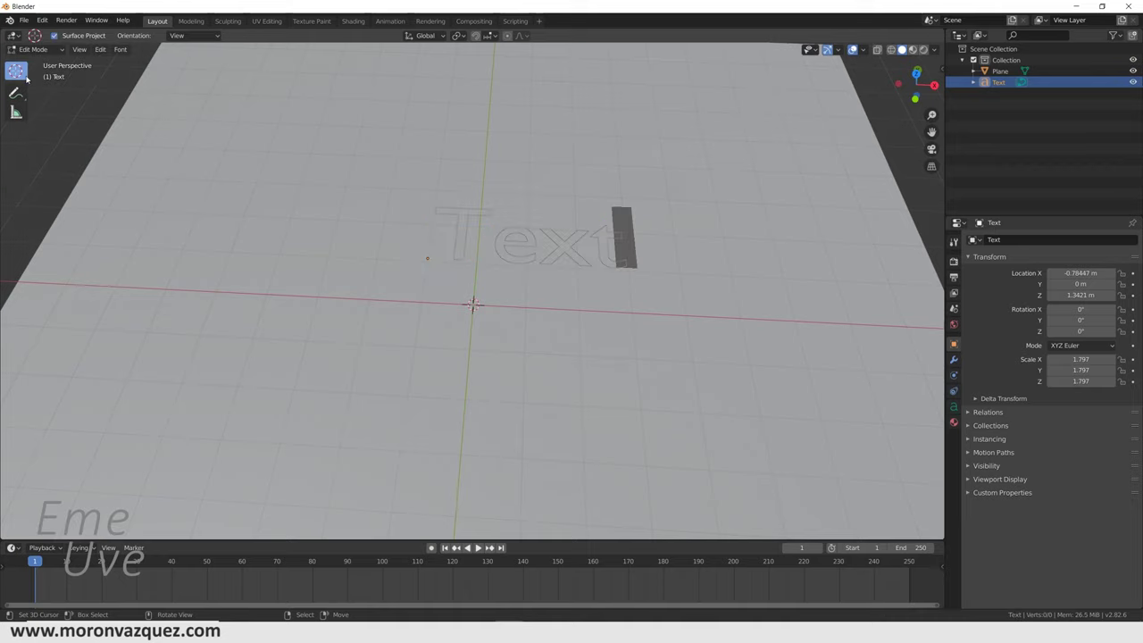
Change the text to the letter 'E', scale it to 4.28 and shift it to Y -1.1674
key("BackSpace")
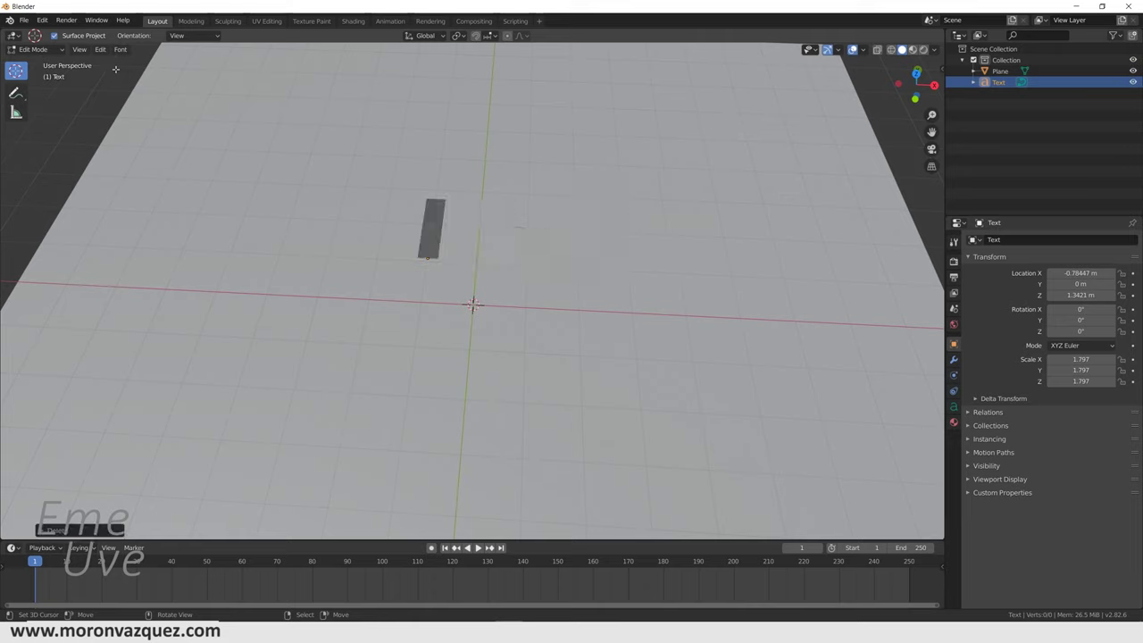
type("E")
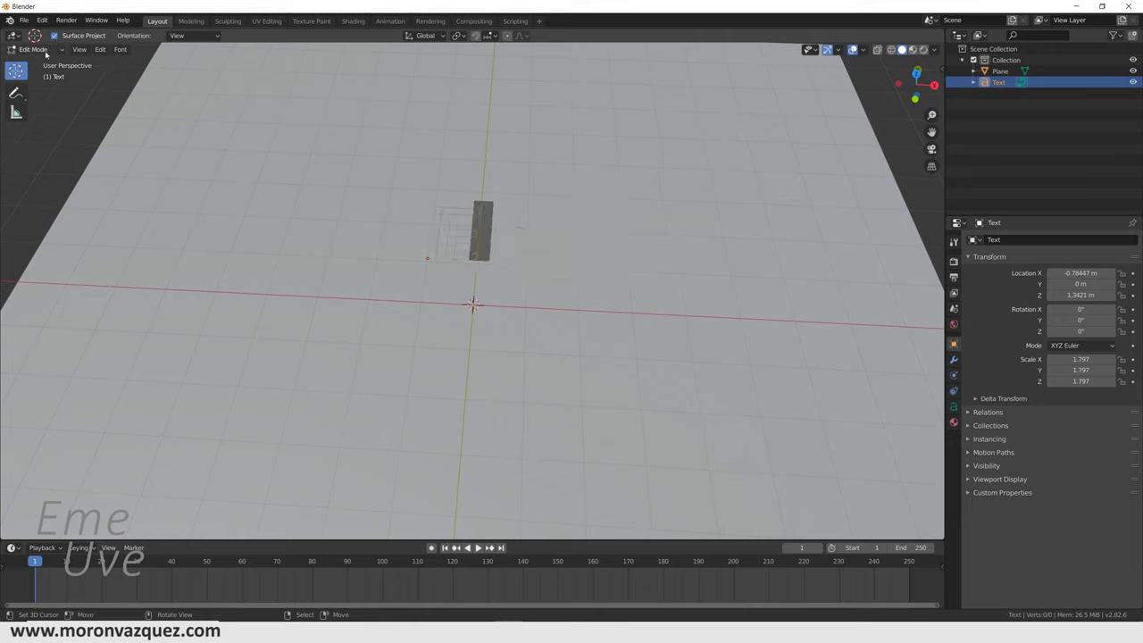
left_click(42, 65)
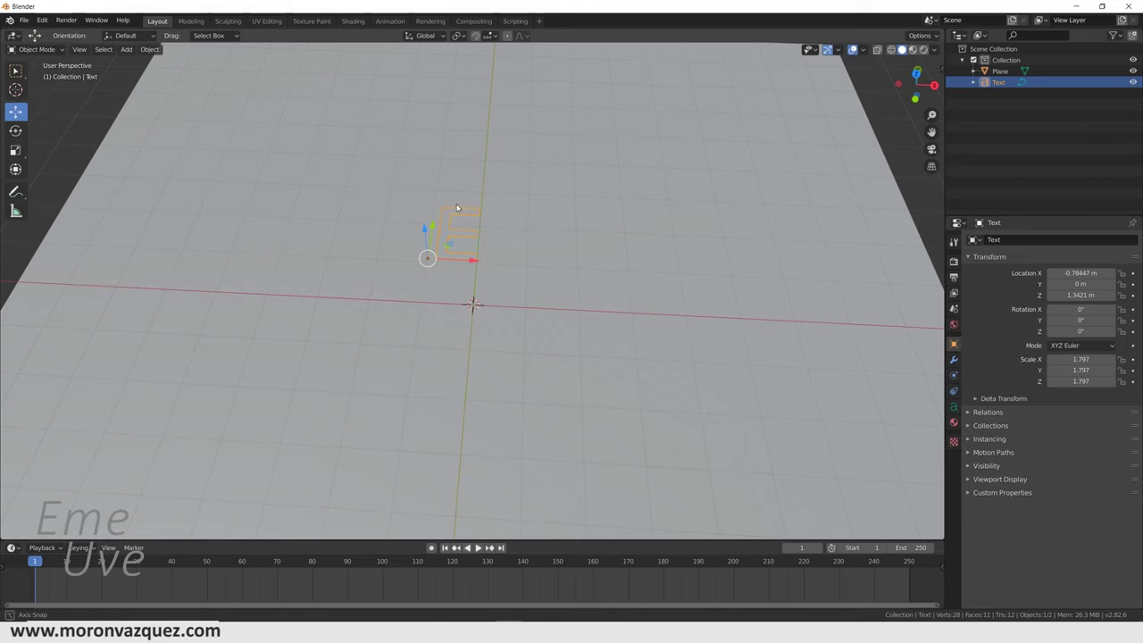
middle_click_drag(456, 207, 517, 256)
key("s")
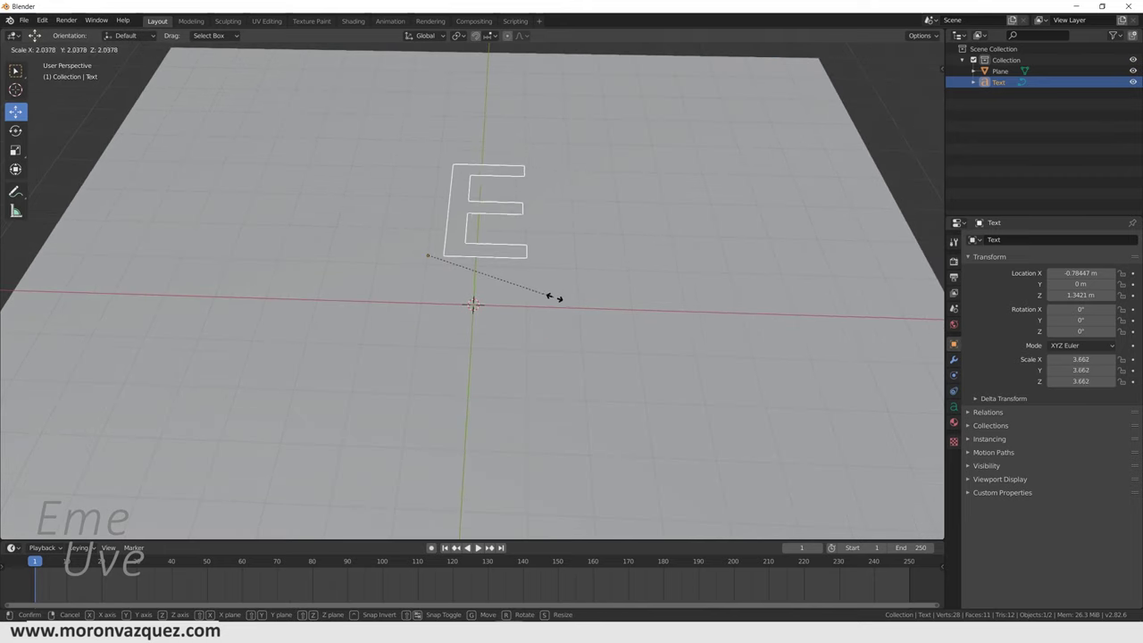
left_click(563, 302)
left_click_drag(435, 228, 461, 268)
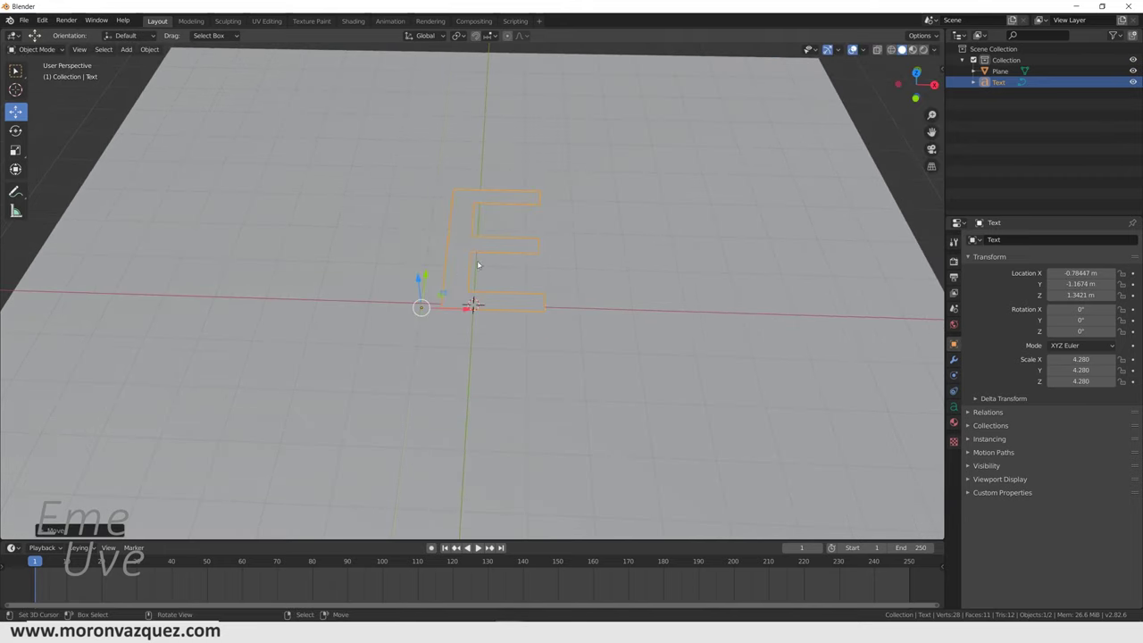
Load 493417.otf (DDTRg-Bold) from C:\Windows\Fonts as the E's regular font
left_click(954, 407)
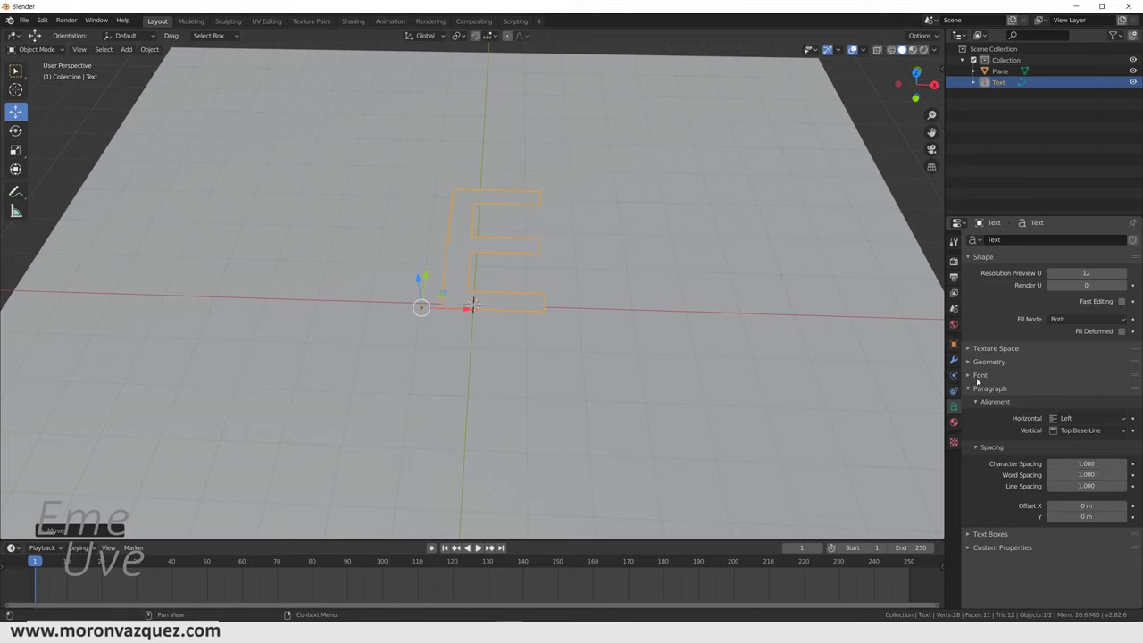
left_click(970, 376)
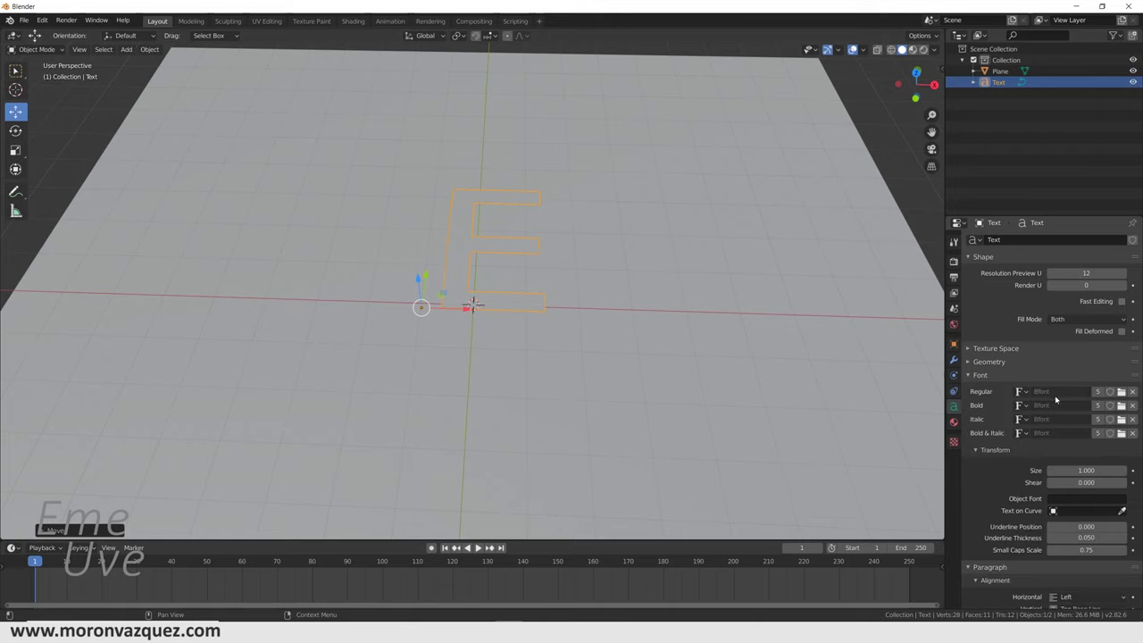
left_click(1021, 393)
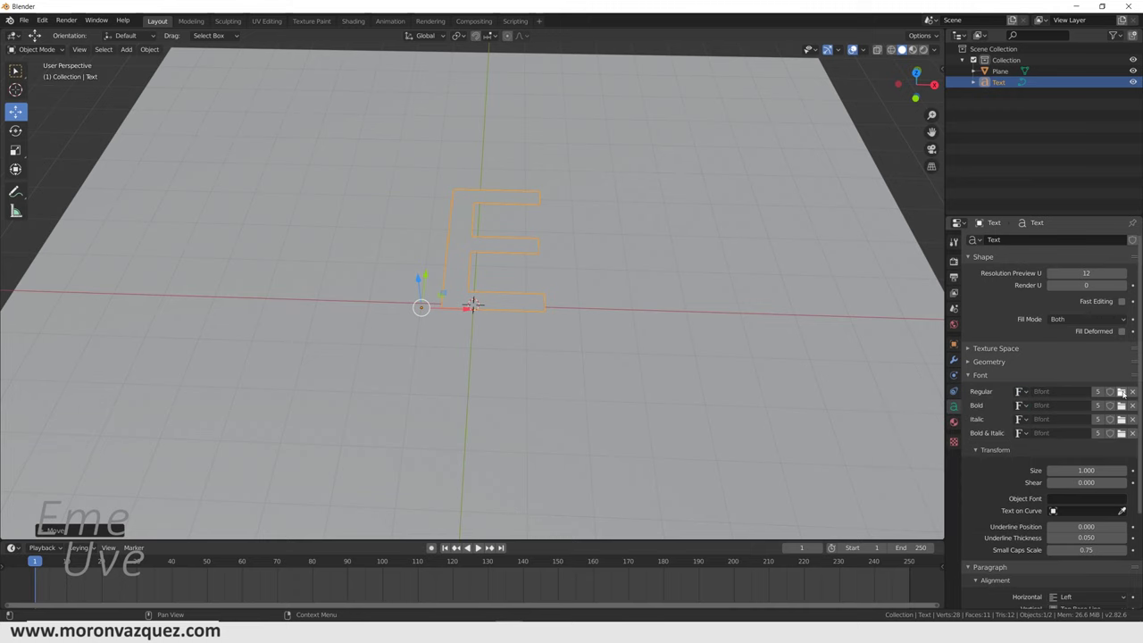
left_click(1122, 392)
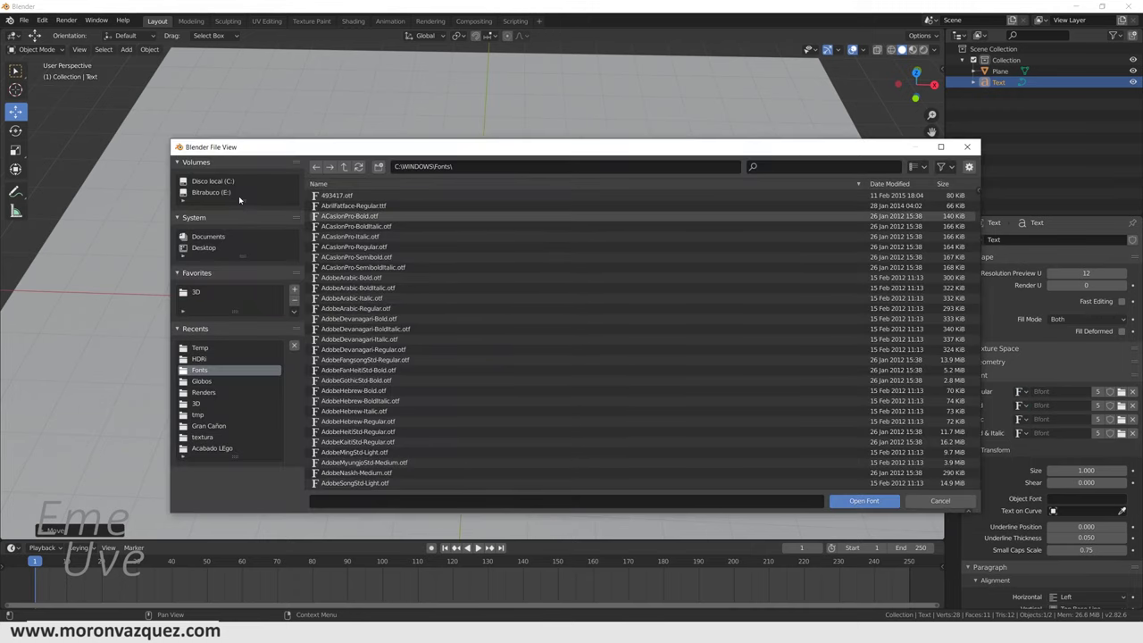
left_click(212, 182)
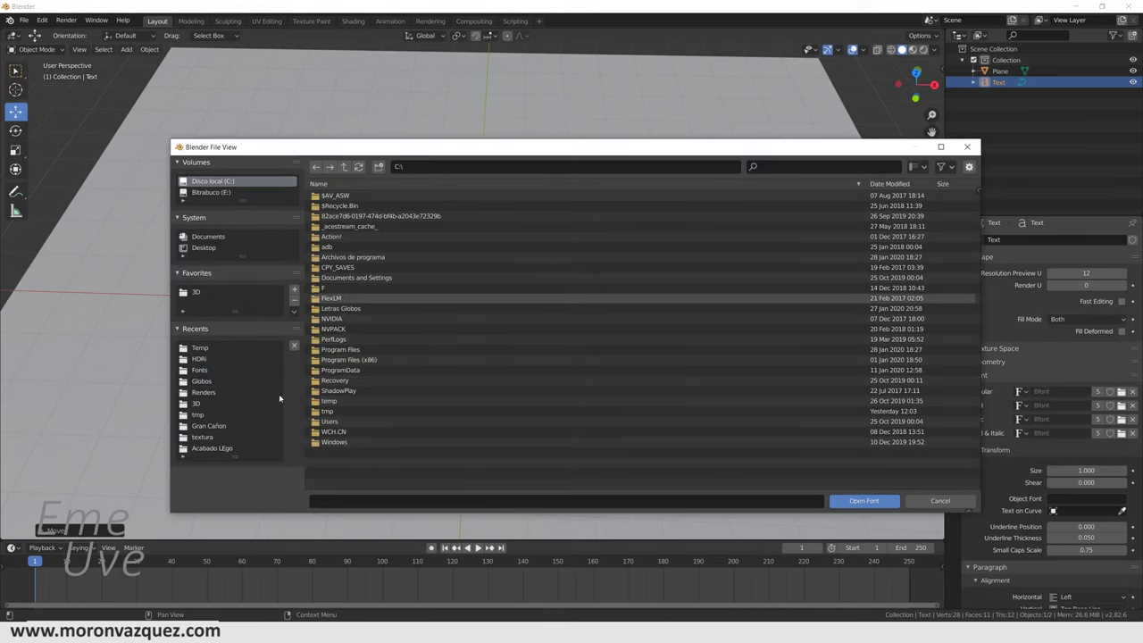
left_click(320, 444)
double_click(320, 444)
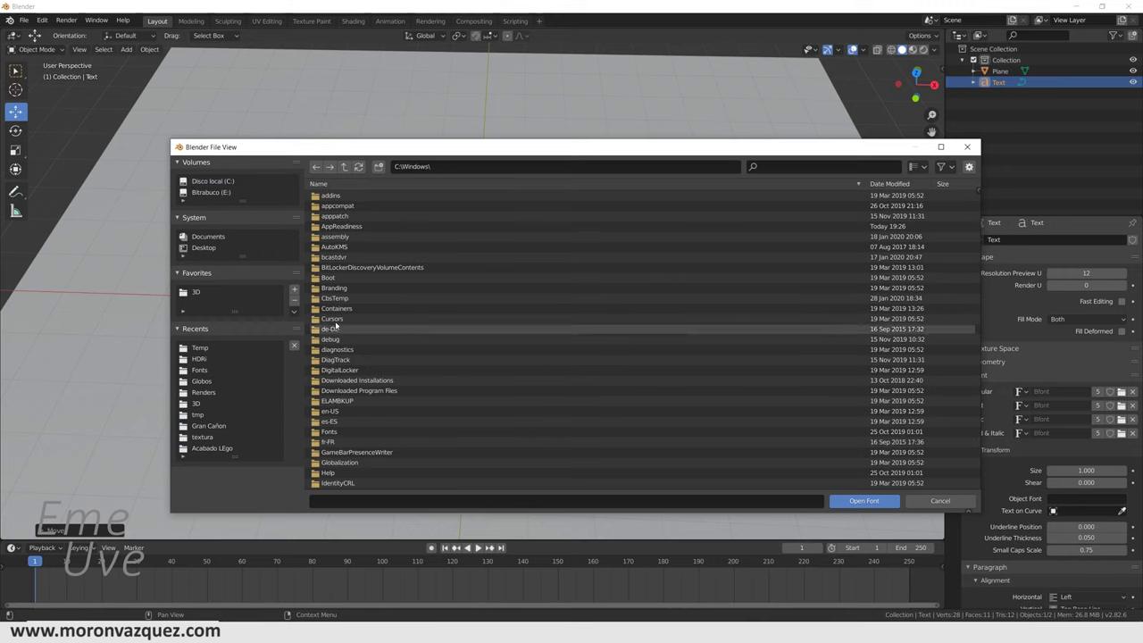
double_click(317, 432)
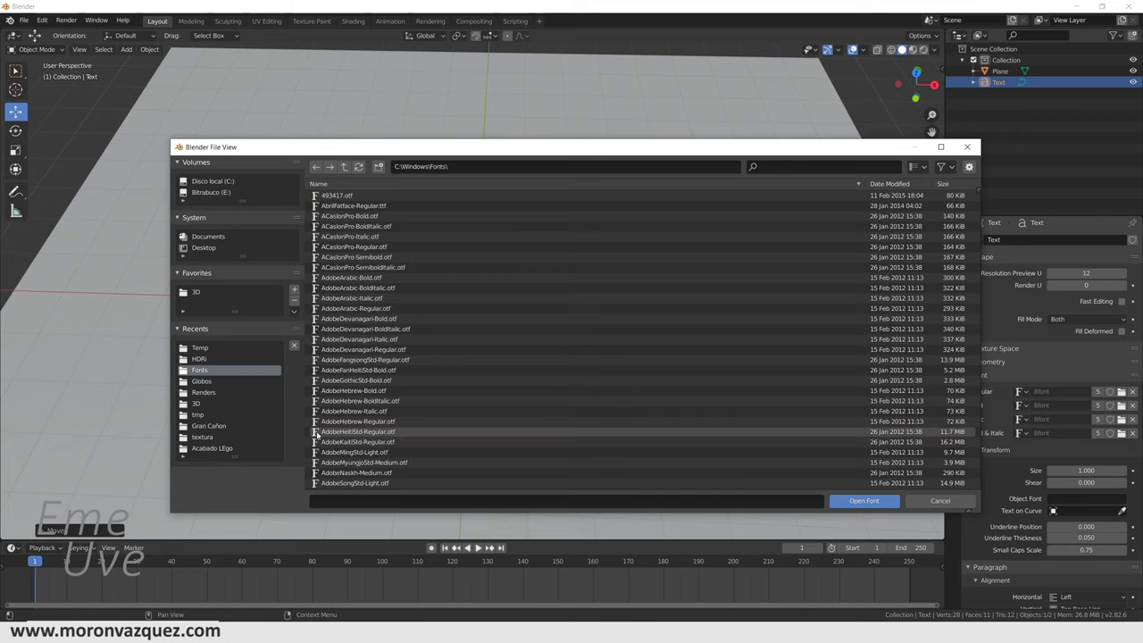
left_click(357, 195)
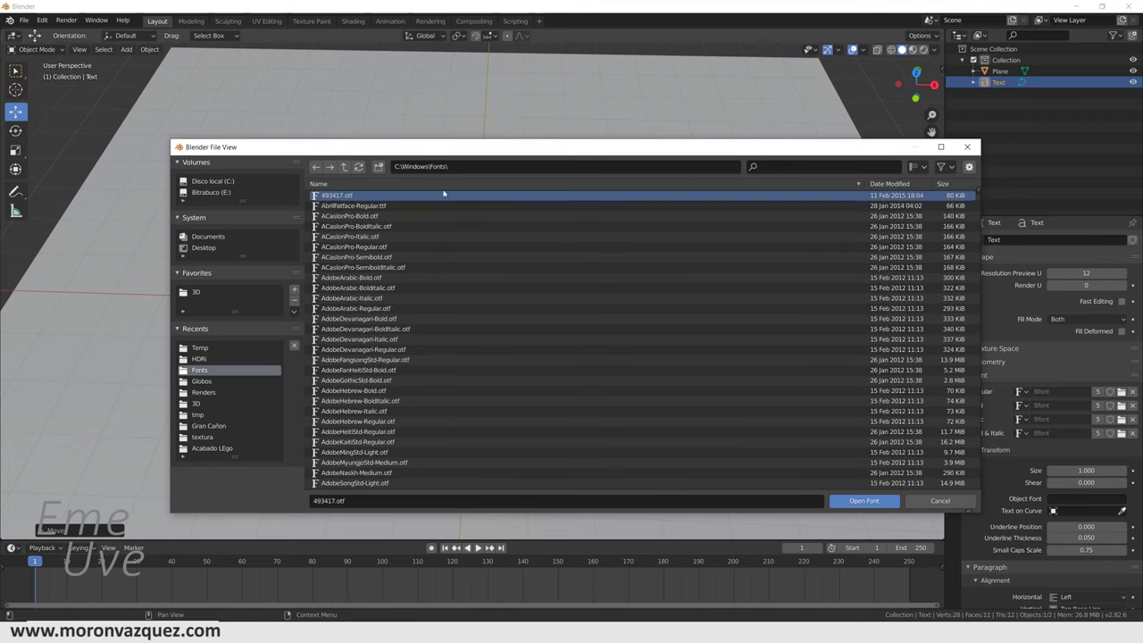
left_click(864, 501)
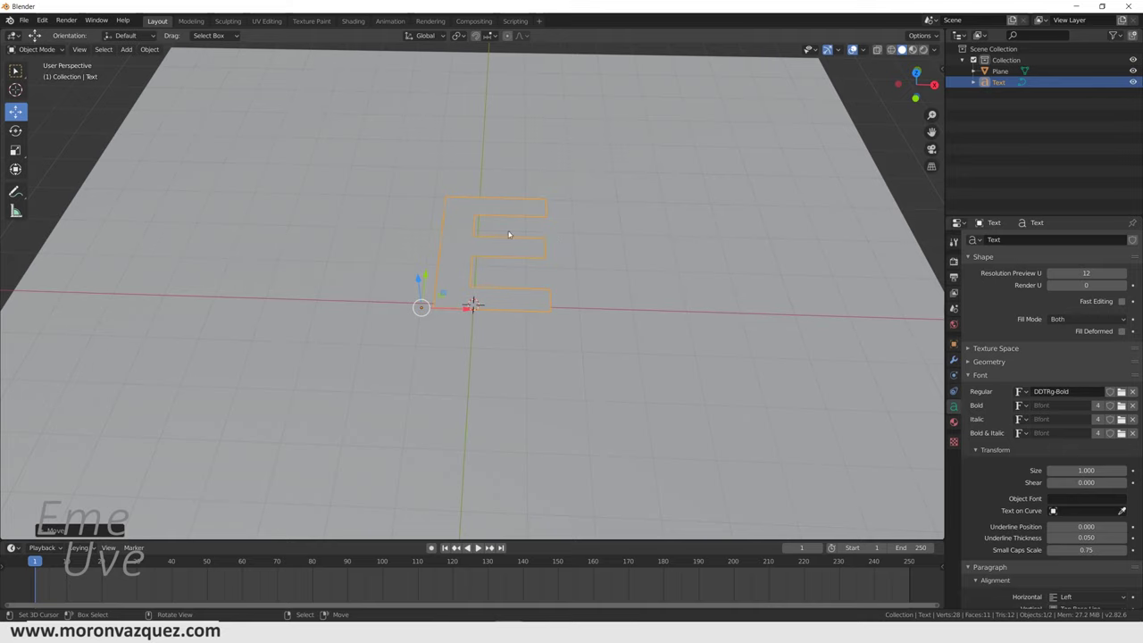
Set the E's Geometry extrusion to 0.05 m for a thin slab
mouse_move(506, 251)
middle_mouse_down()
mouse_move(552, 298)
mouse_move(551, 263)
middle_mouse_up()
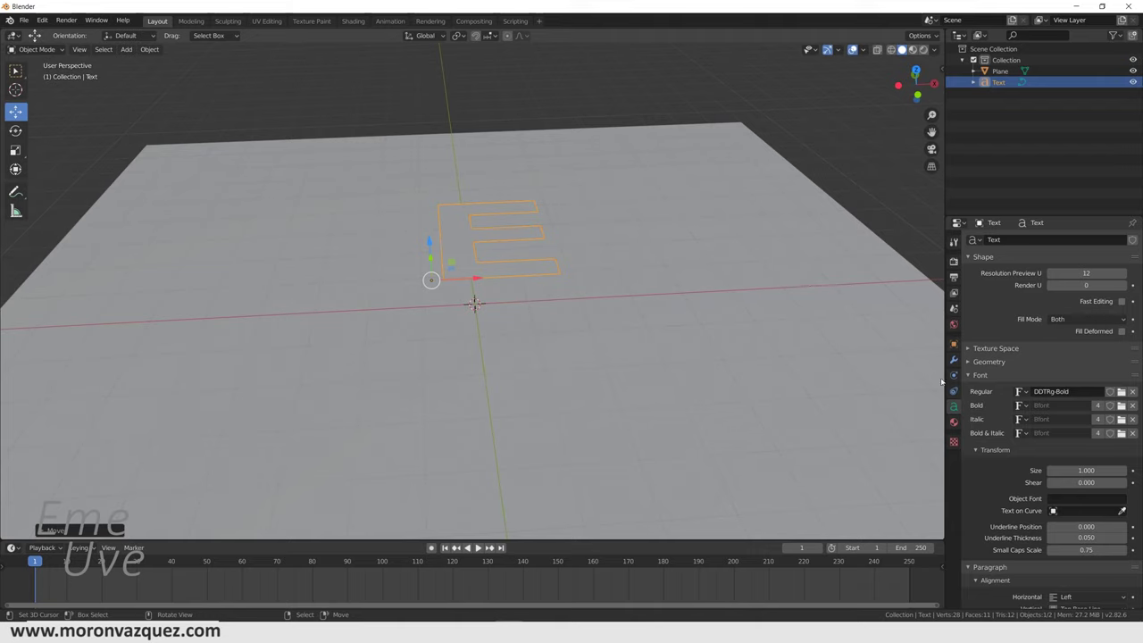
middle_click_drag(455, 256, 480, 284)
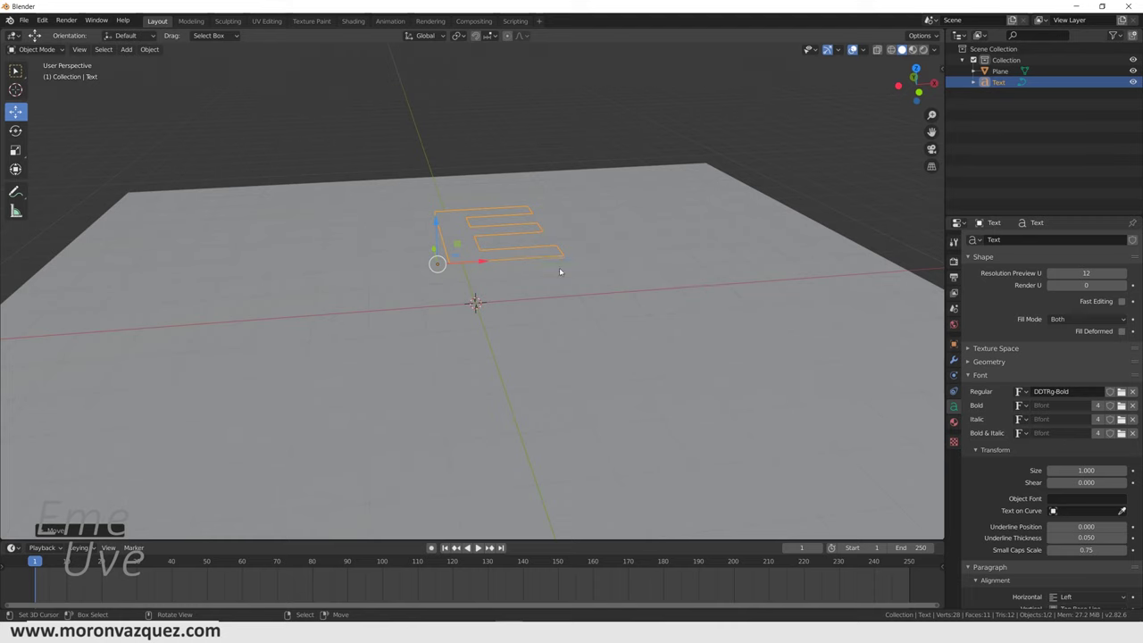
left_click(969, 363)
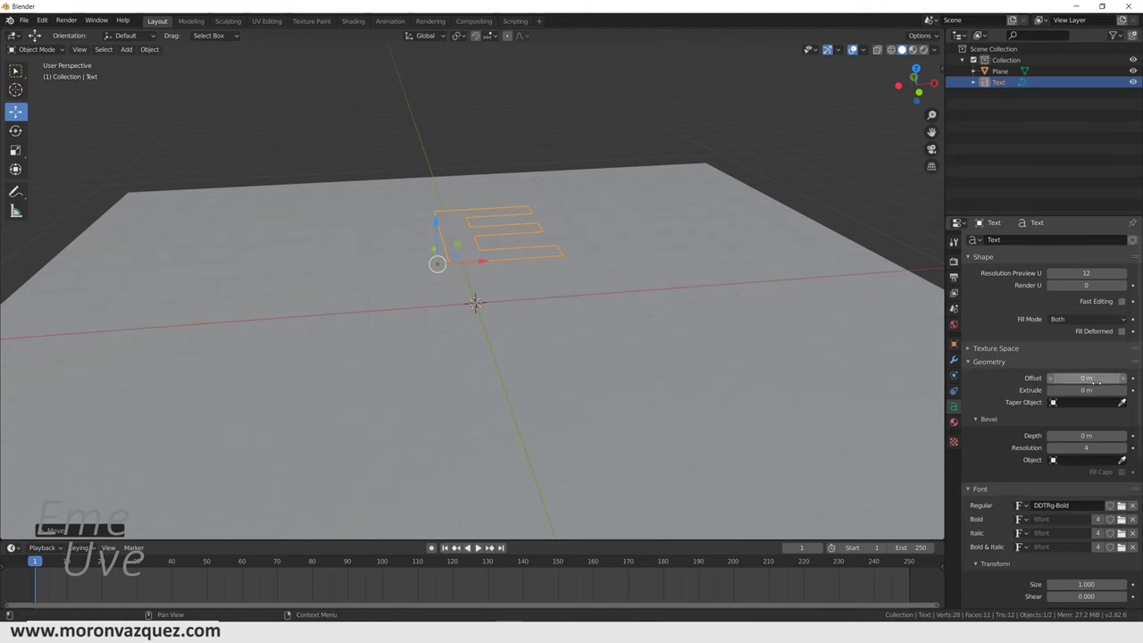
left_click_drag(1086, 391, 1107, 390)
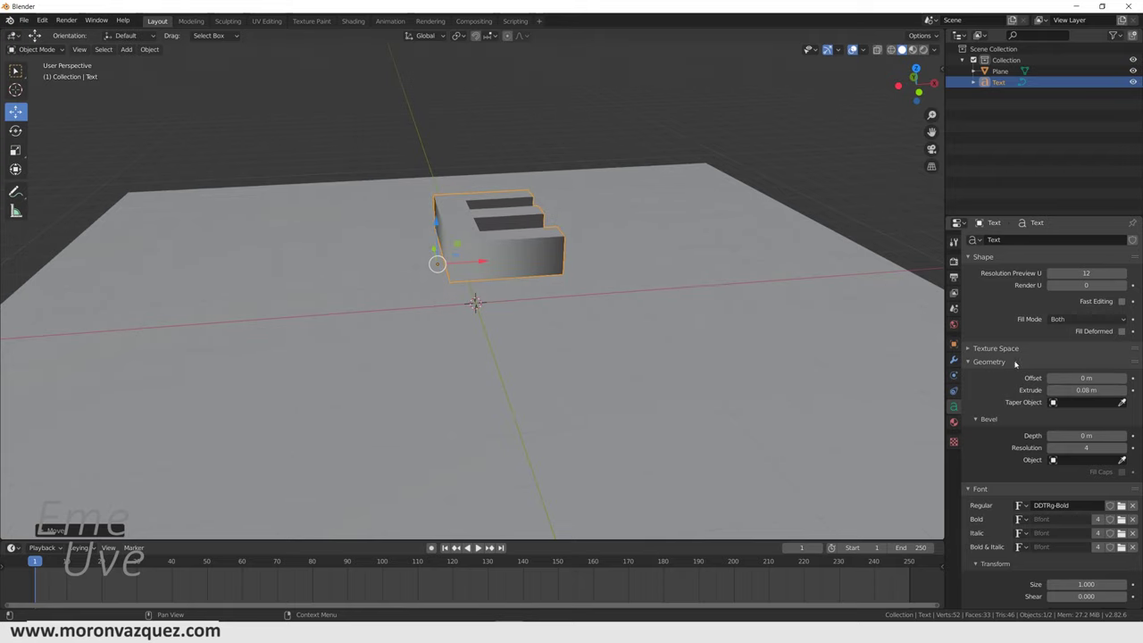
left_click_drag(1086, 390, 1080, 390)
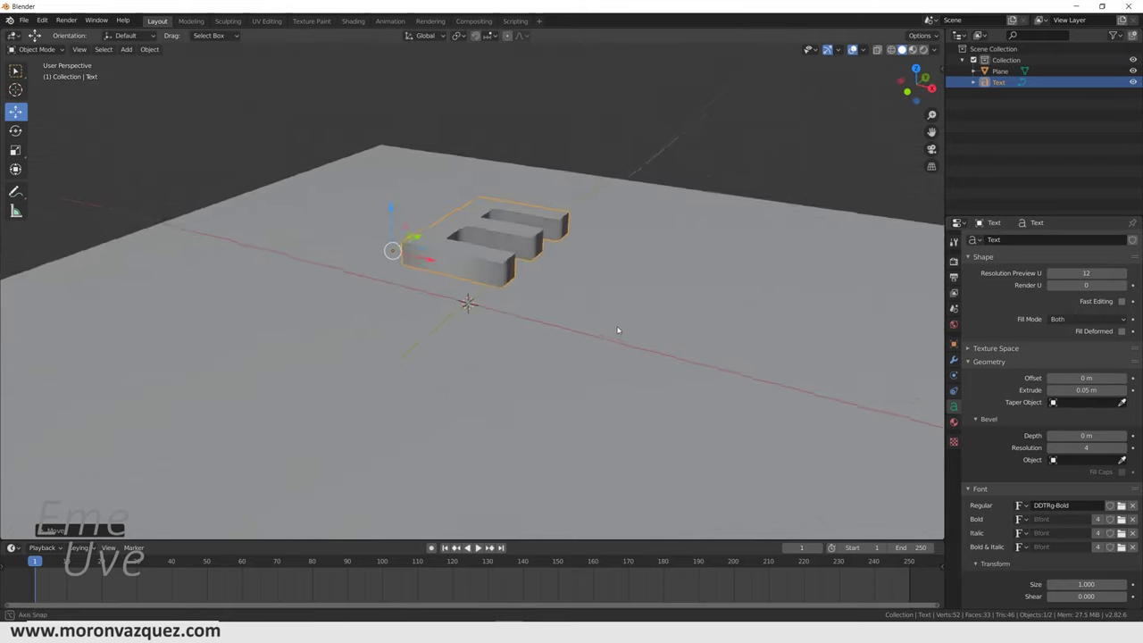
mouse_move(617, 329)
middle_mouse_down()
mouse_move(664, 342)
mouse_move(659, 327)
middle_mouse_up()
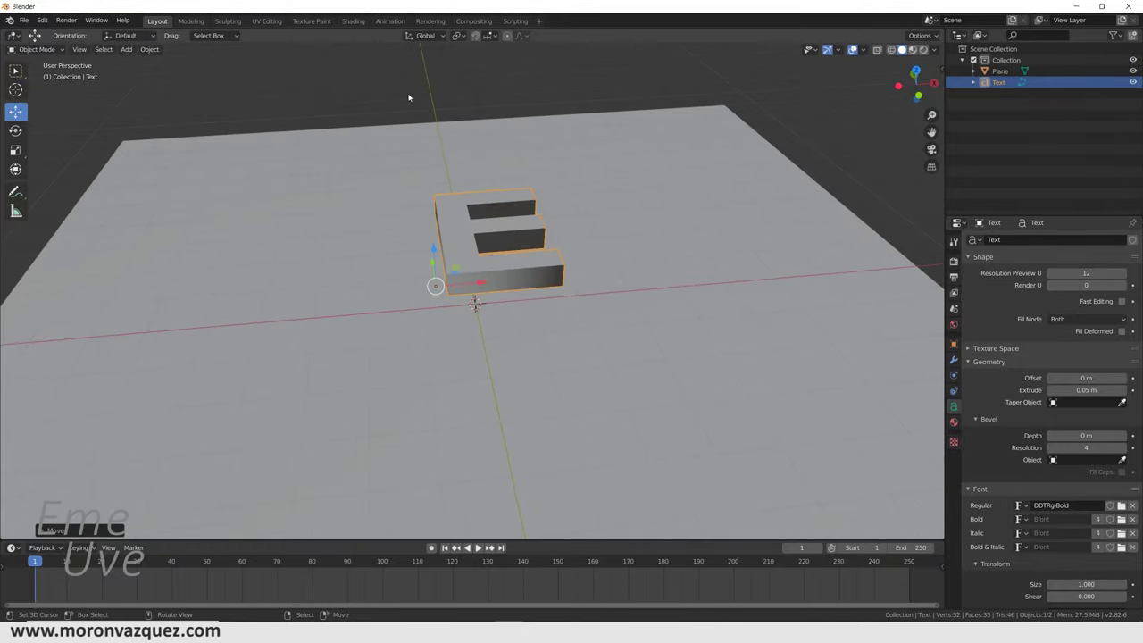
left_click(36, 76)
middle_click_drag(625, 267, 685, 257)
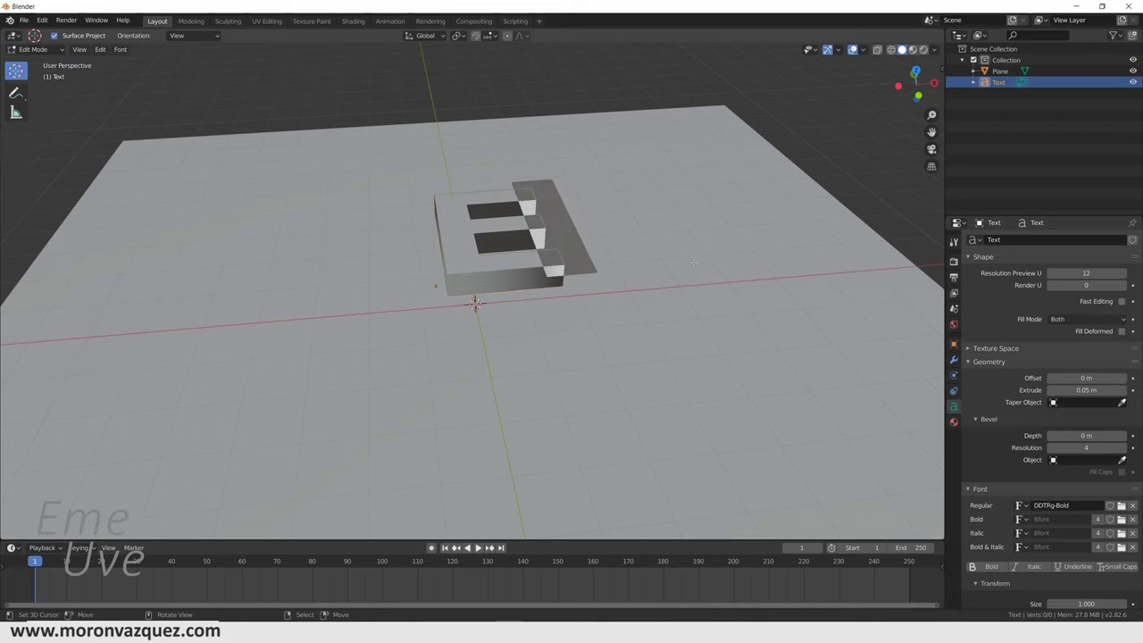
type("el")
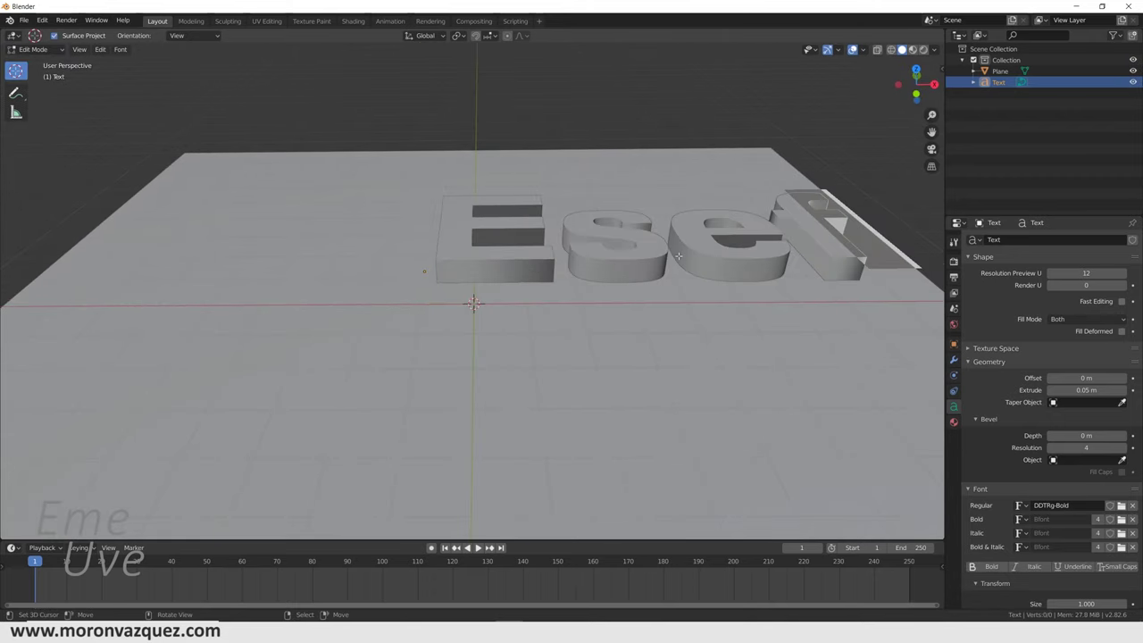
key("BackSpace")
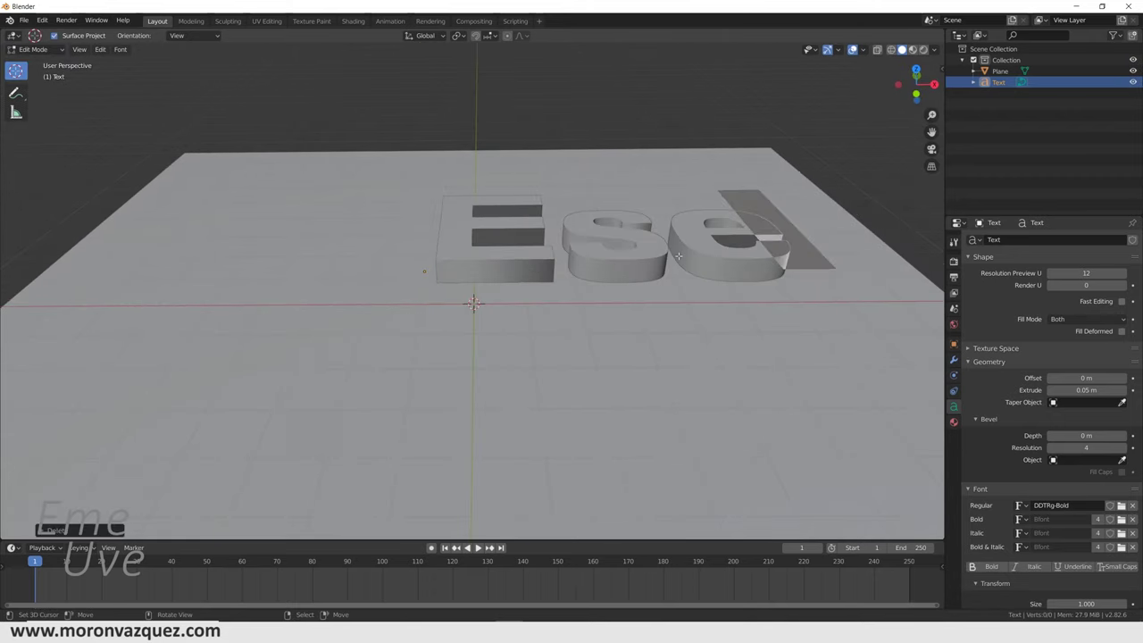
key("BackSpace")
key("BackSpace")
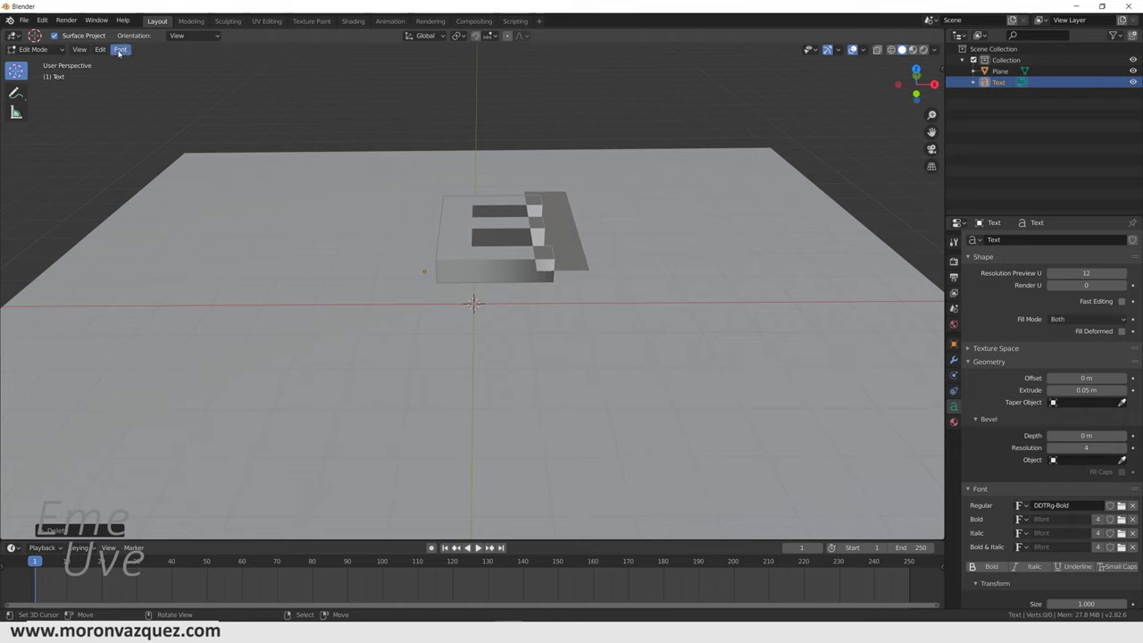
left_click(36, 50)
left_click(61, 61)
left_click(150, 50)
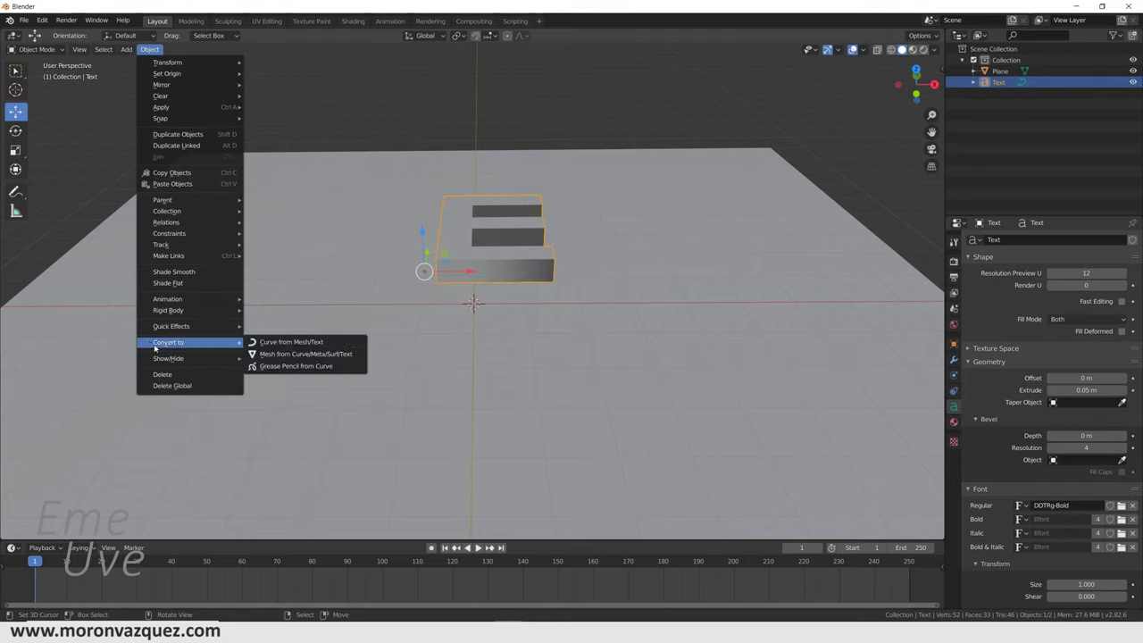
Convert the E text to a mesh and inspect its geometry in Edit Mode
left_click(303, 353)
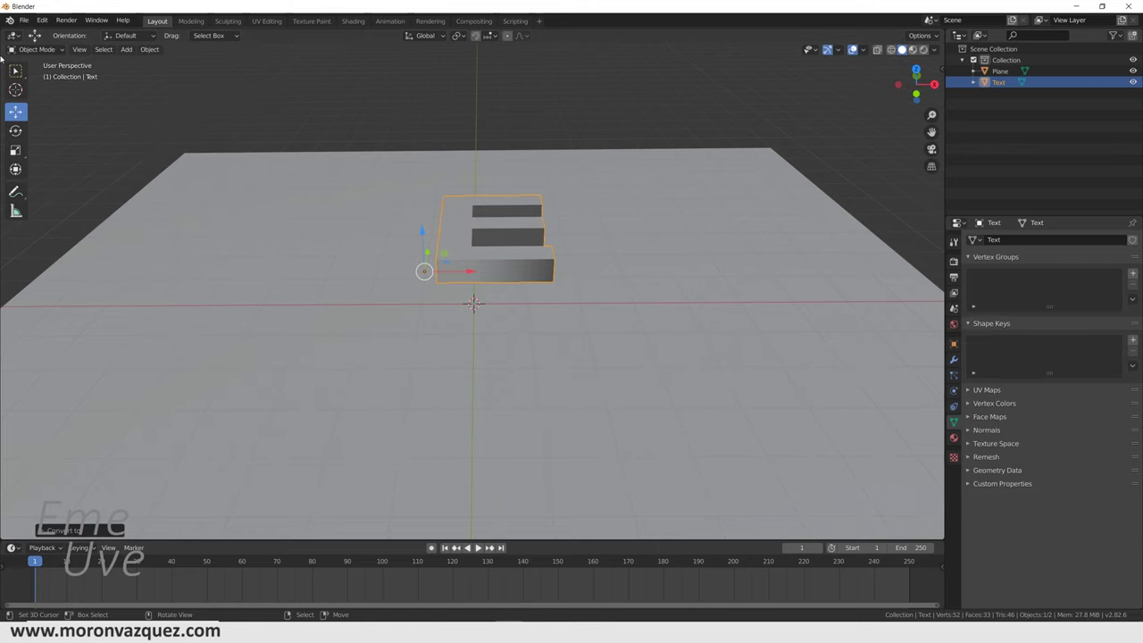
left_click(40, 50)
left_click(43, 77)
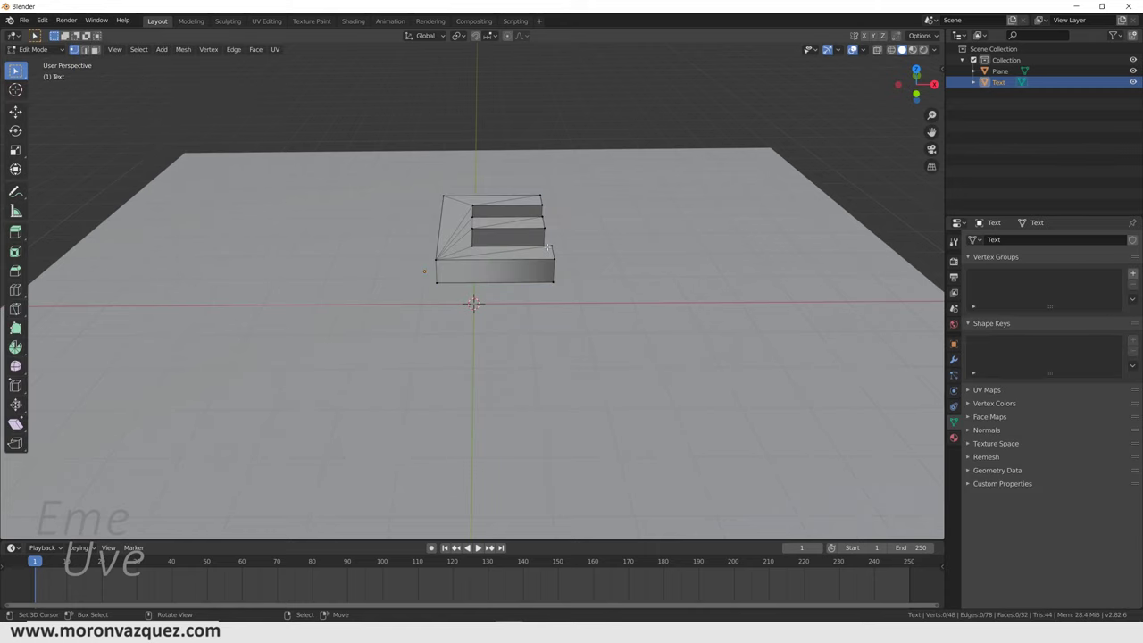
mouse_move(549, 247)
middle_mouse_down()
mouse_move(617, 234)
mouse_move(427, 270)
middle_mouse_up()
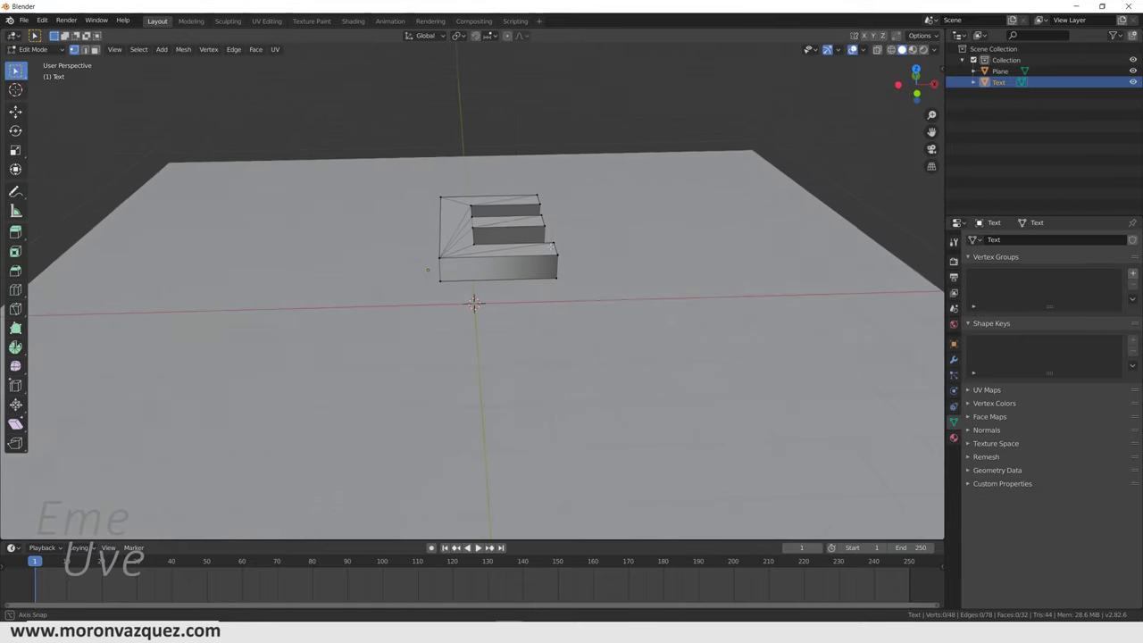
middle_click_drag(607, 259, 628, 263)
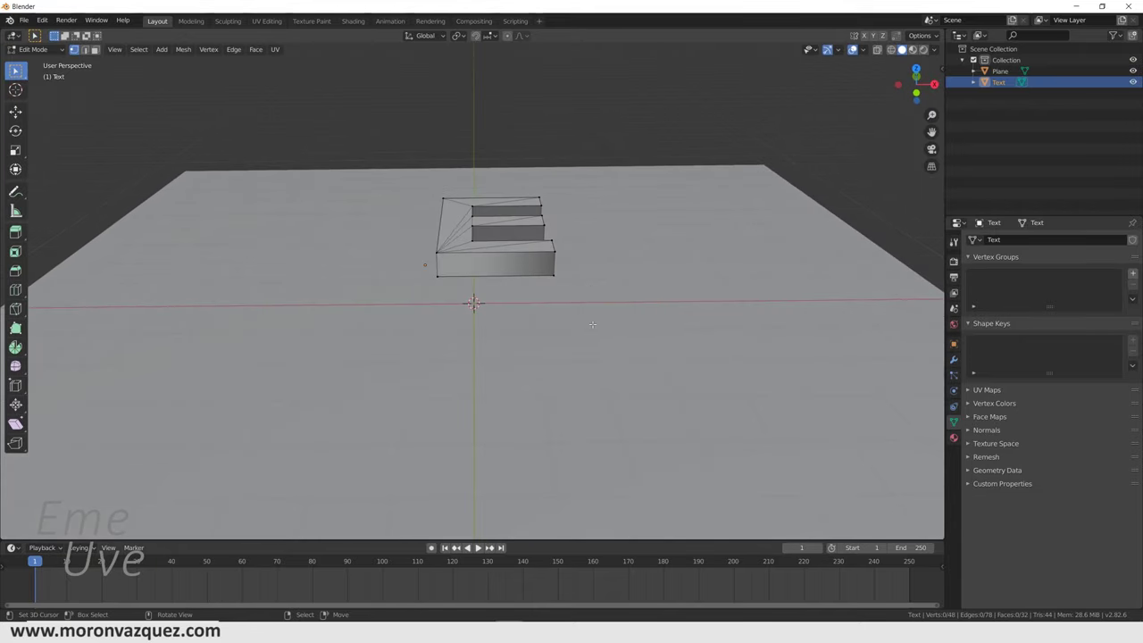
middle_click_drag(636, 281, 482, 266)
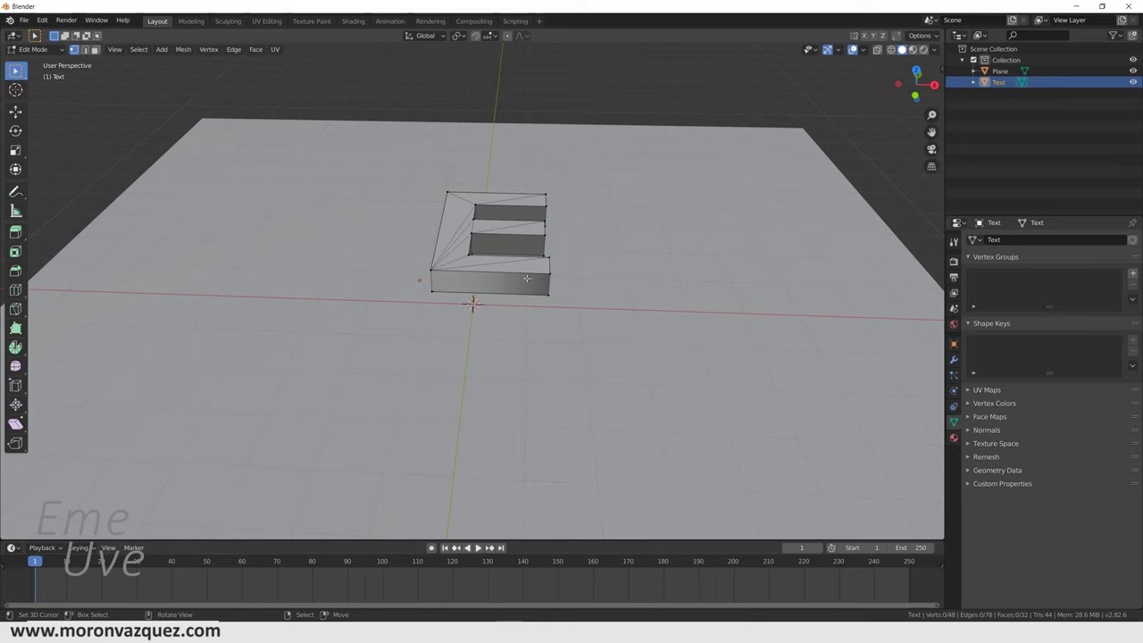
left_click(34, 50)
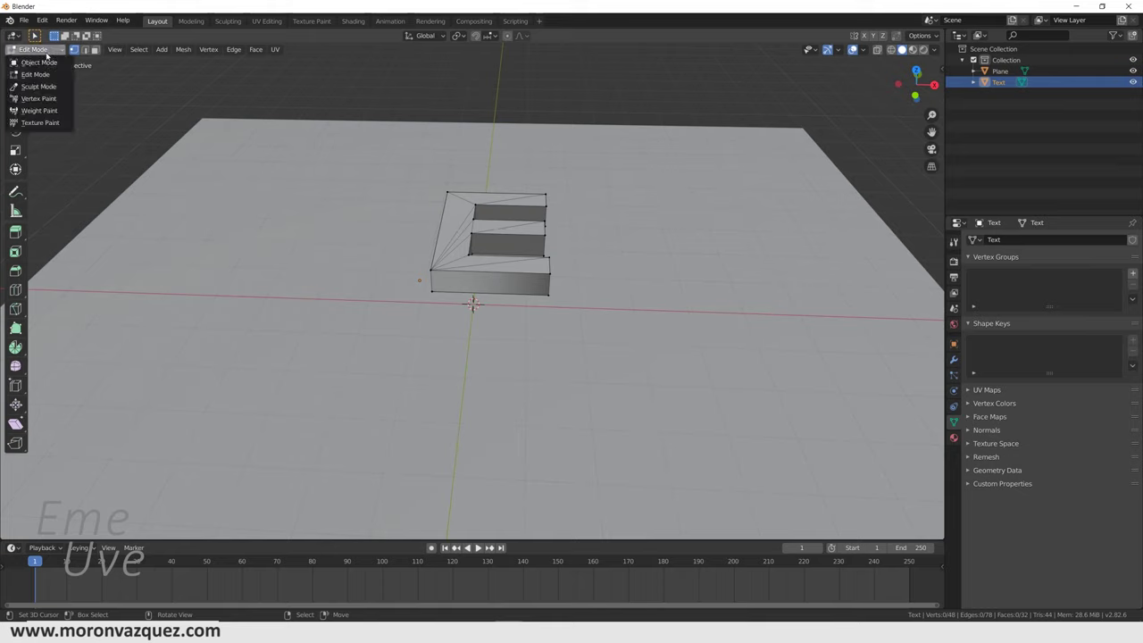
left_click(38, 59)
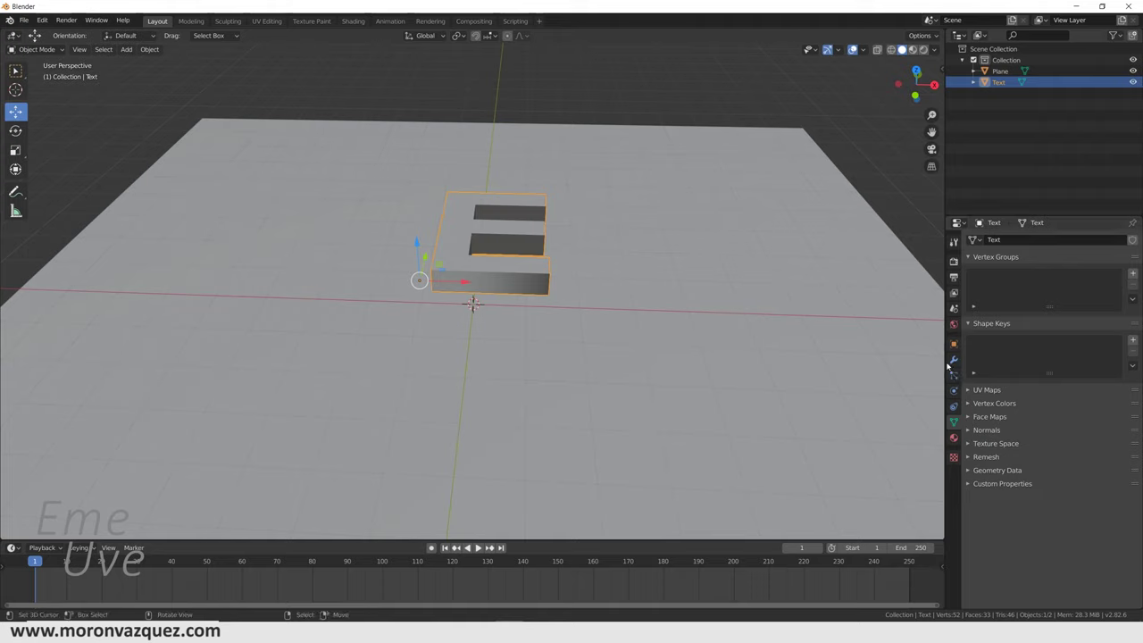
Try a Remesh modifier on the E with a lowered Octree Depth, then remove it
left_click(36, 49)
left_click(61, 75)
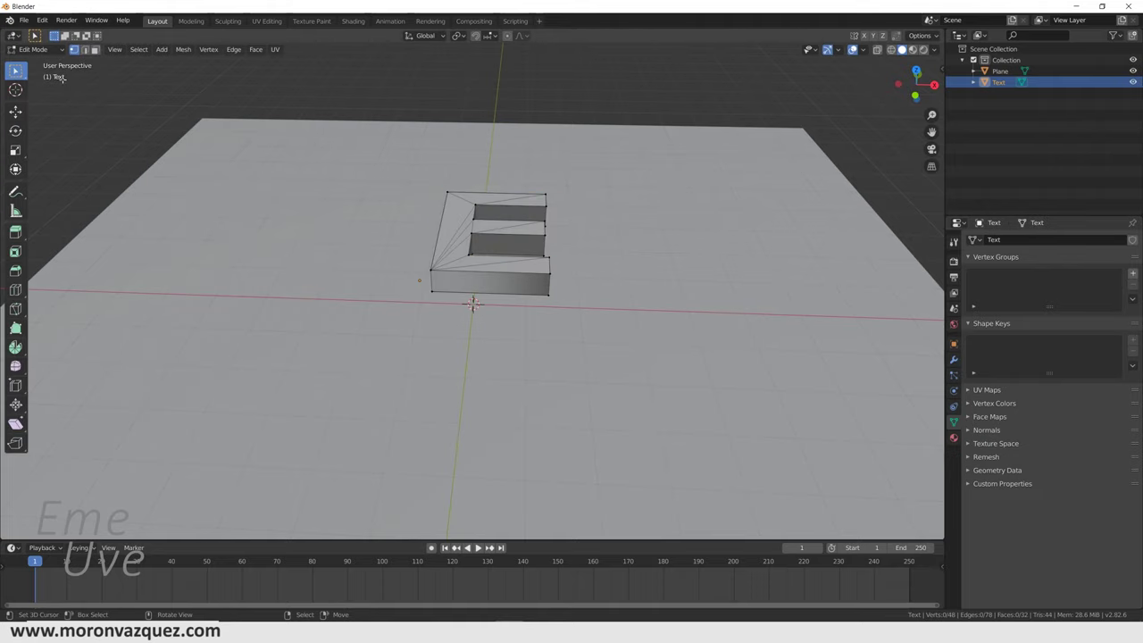
left_click(954, 360)
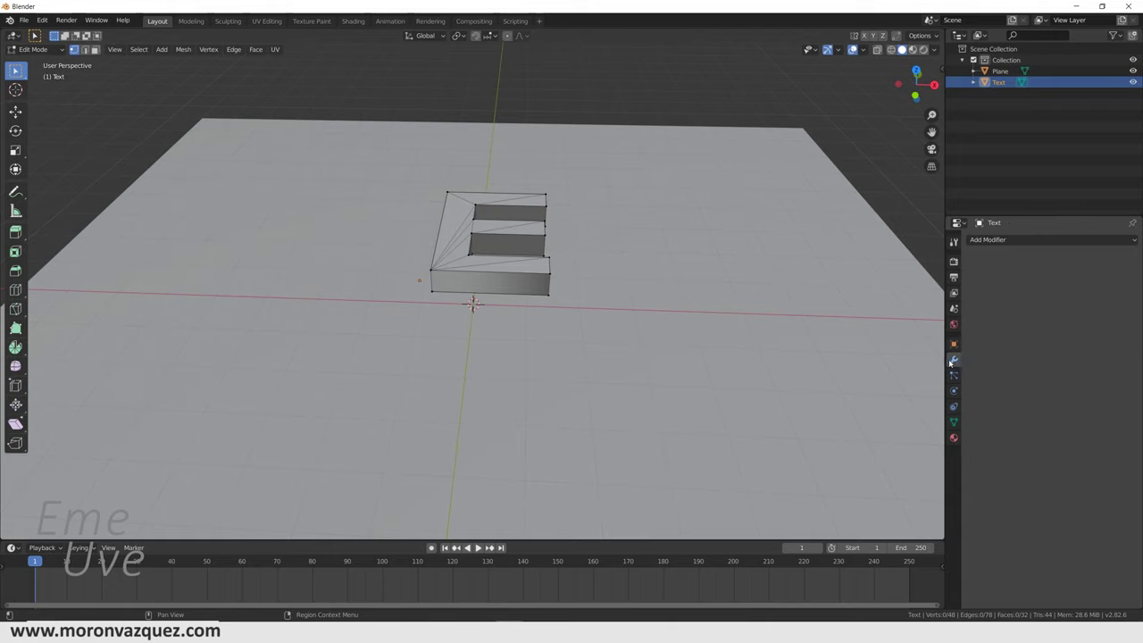
left_click(997, 241)
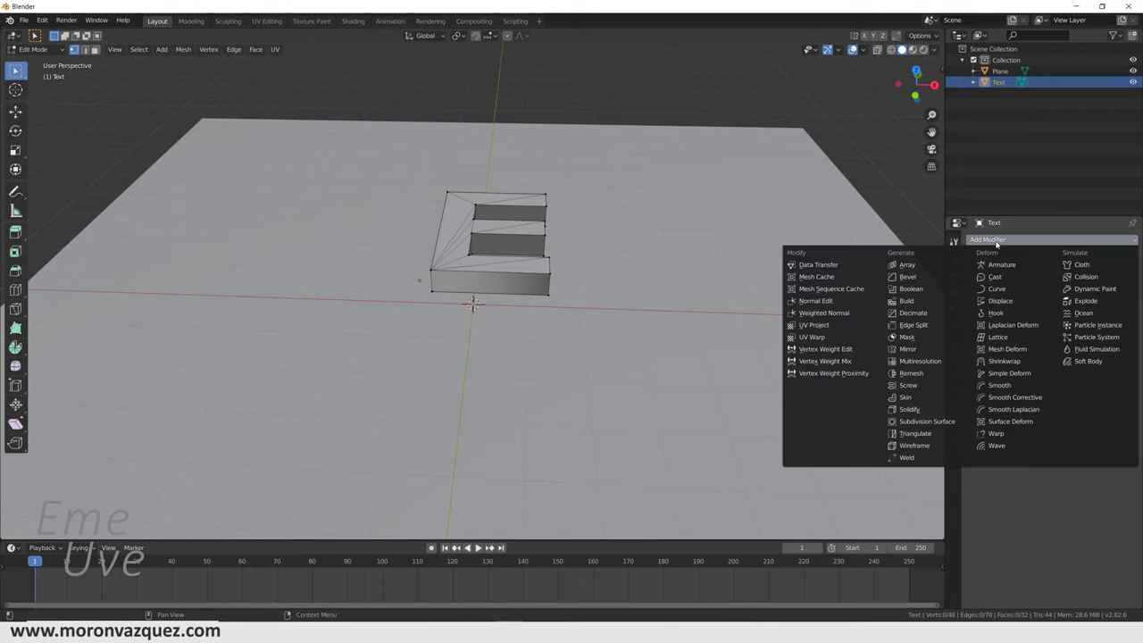
left_click(911, 376)
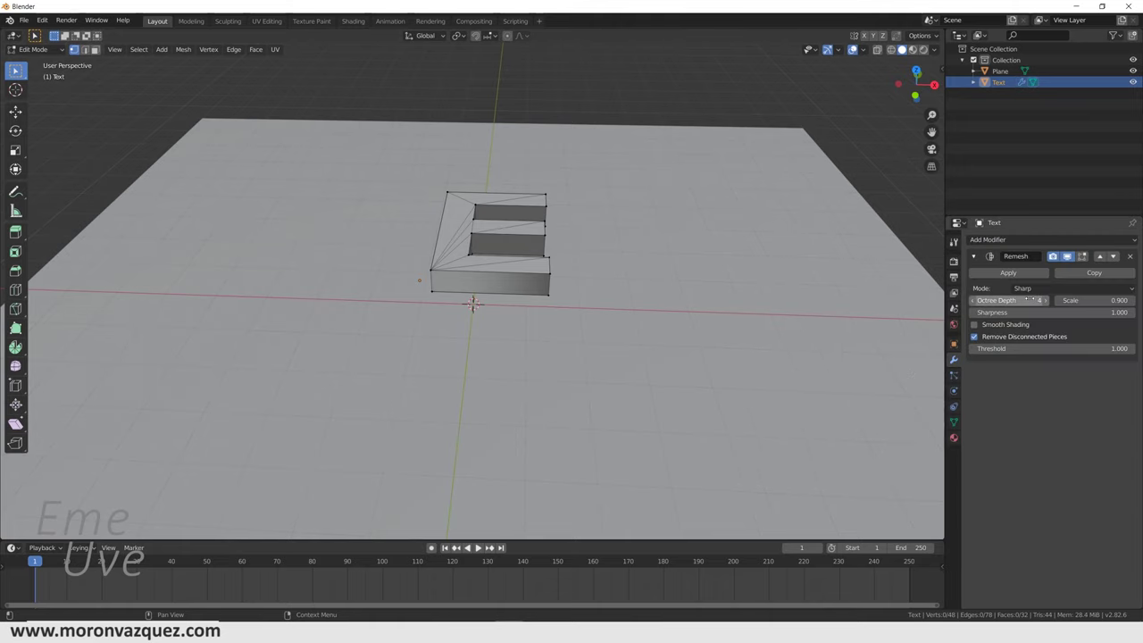
left_click(973, 302)
double_click(973, 303)
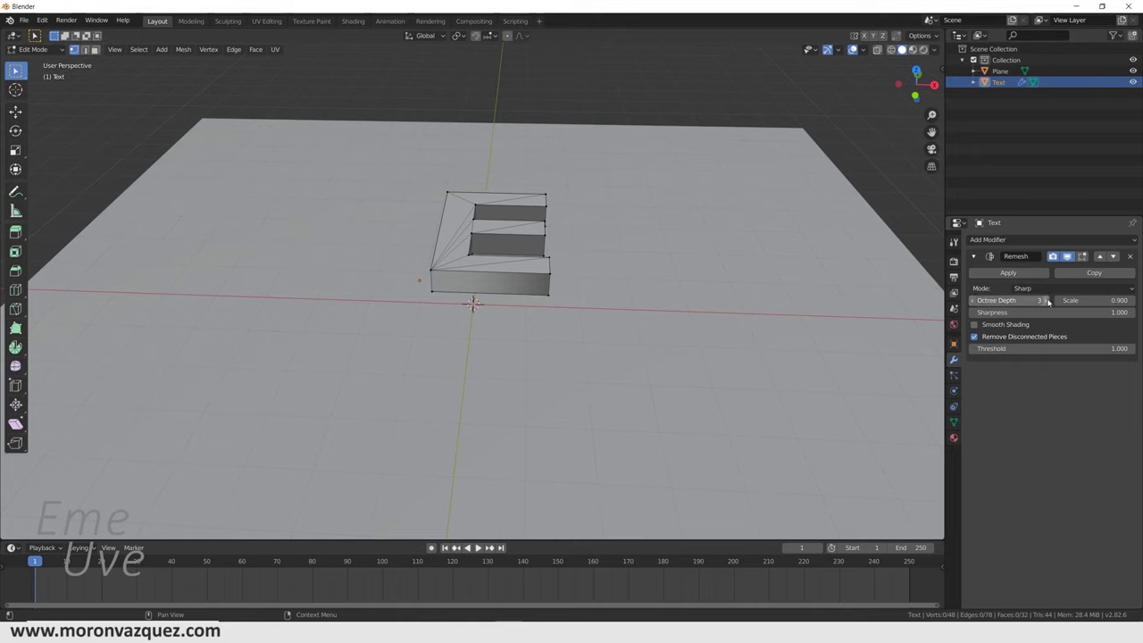
left_click_drag(1051, 301, 1040, 301)
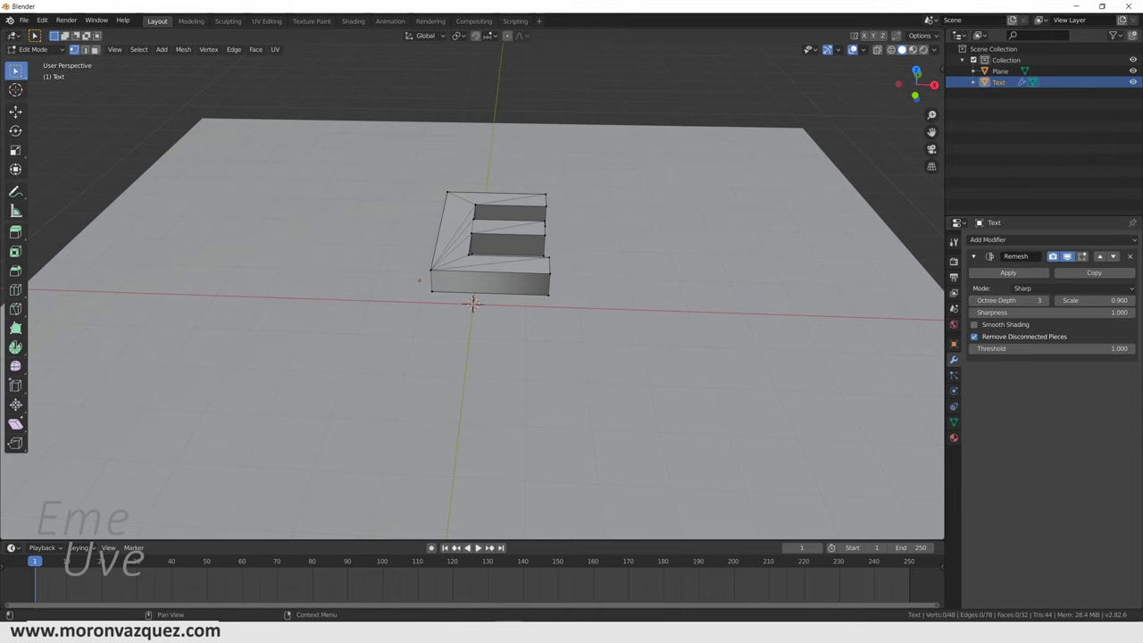
left_click(1130, 256)
Return to Object Mode and add a Remesh modifier to the E
left_click(27, 49)
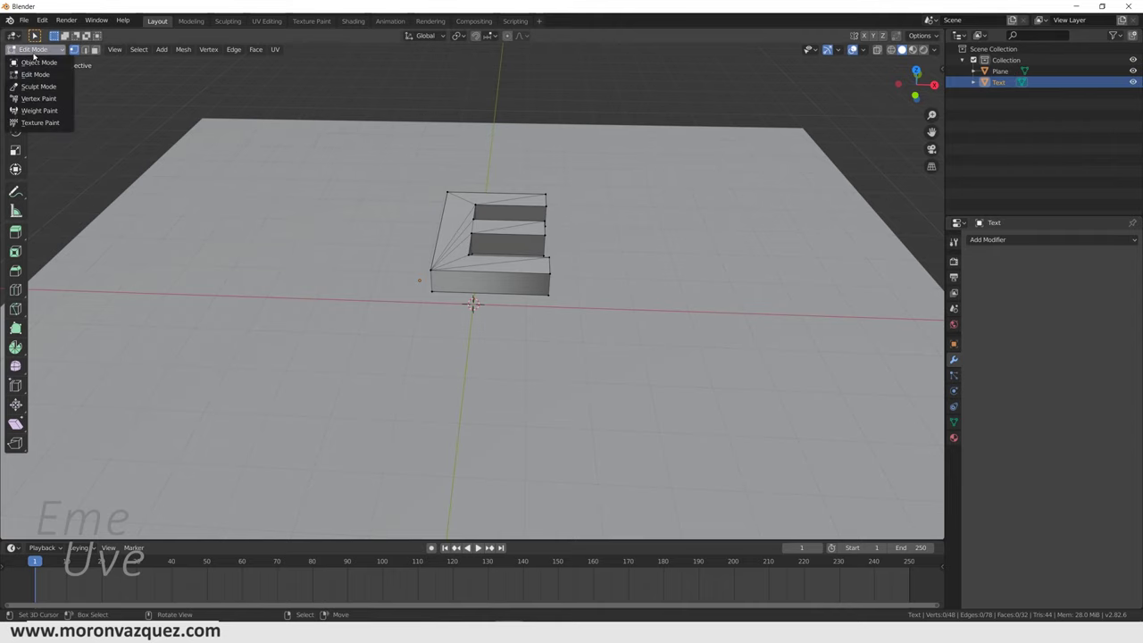
left_click(35, 60)
middle_click_drag(516, 261, 518, 266)
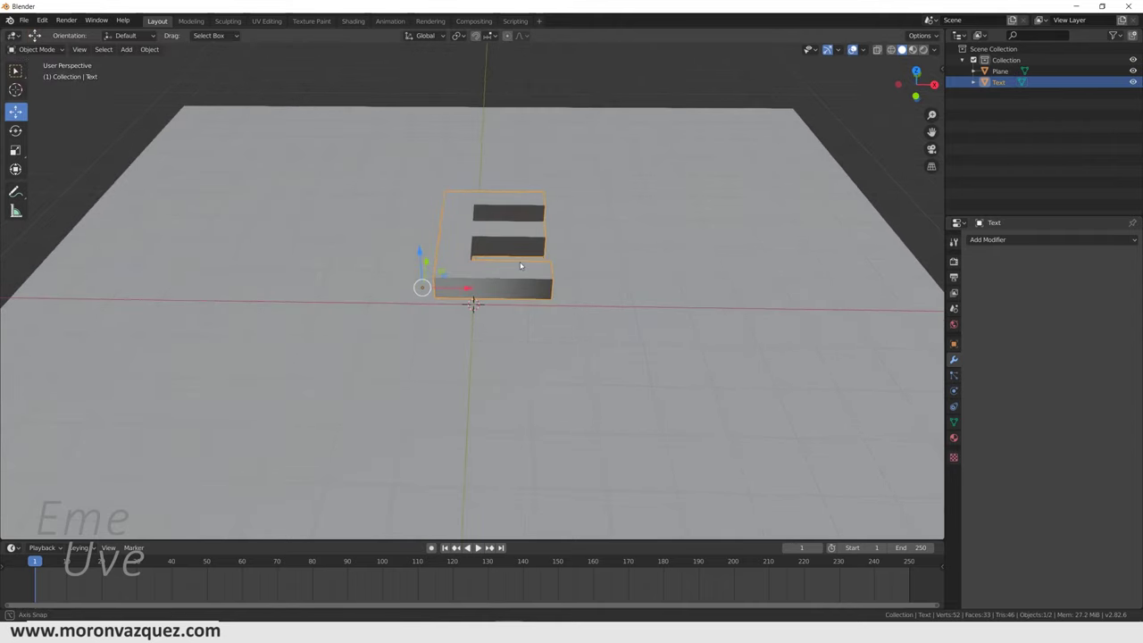
left_click(1000, 240)
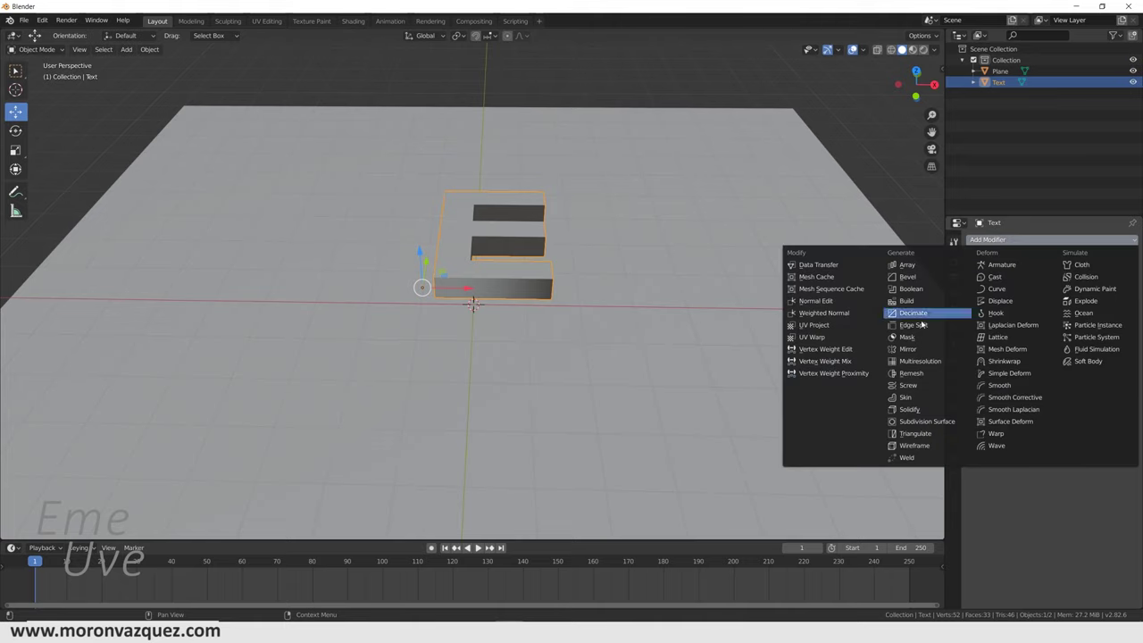
left_click(914, 373)
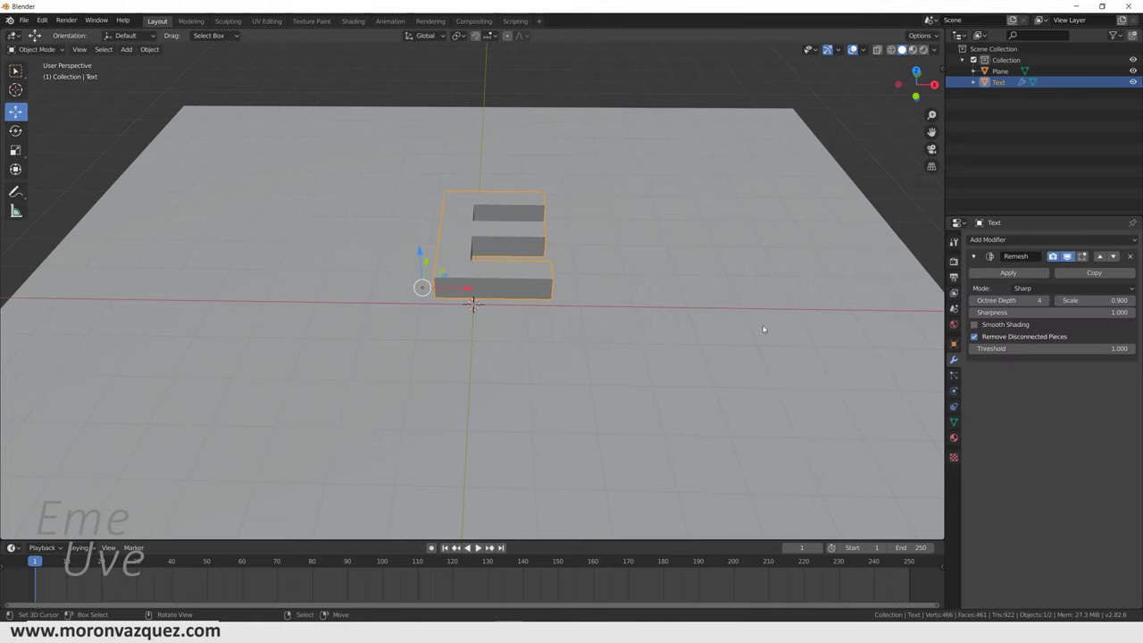
Set the Remesh Octree Depth to 6 and apply it, giving 5,884 vertices
left_click(973, 301)
left_click(973, 301)
left_click(974, 301)
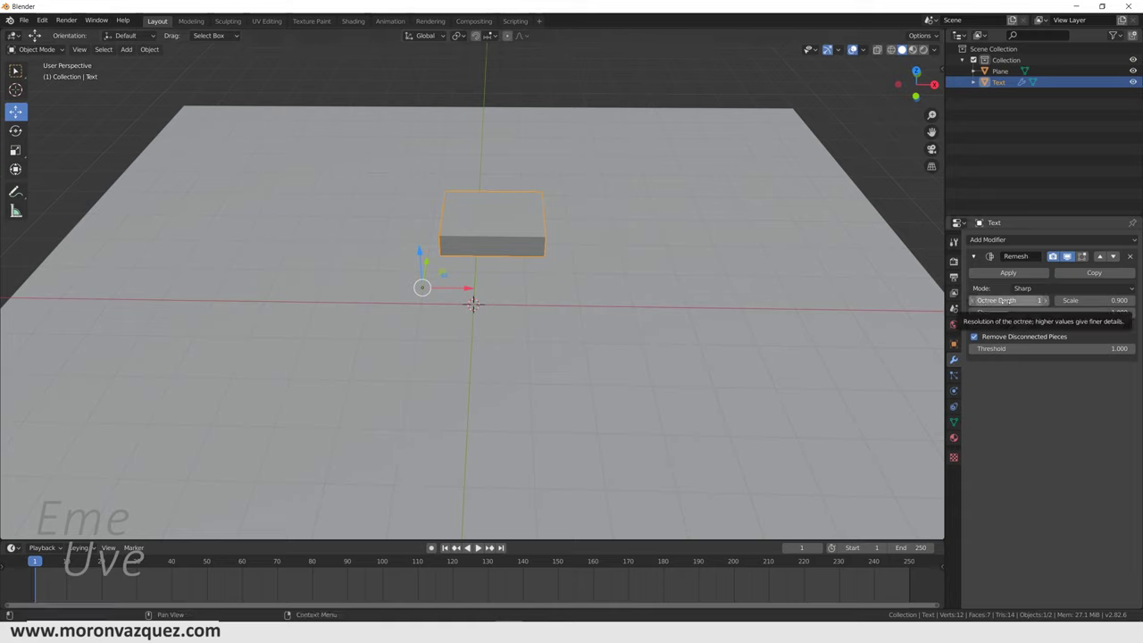
left_click(1046, 301)
left_click(1045, 301)
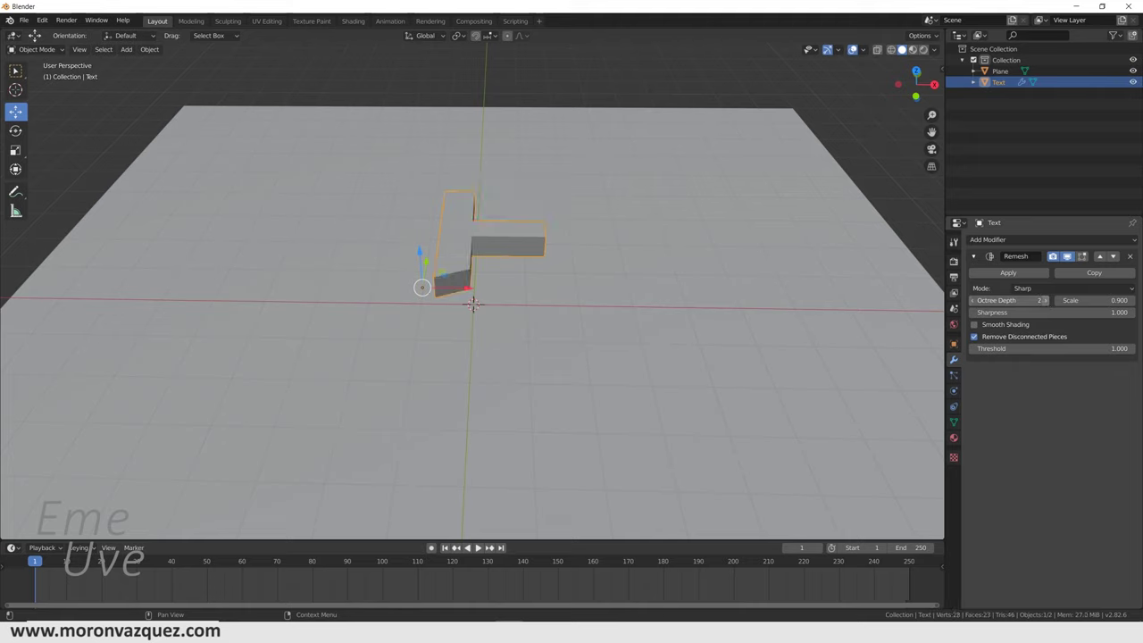
left_click(1046, 301)
left_click(1045, 301)
left_click(1046, 301)
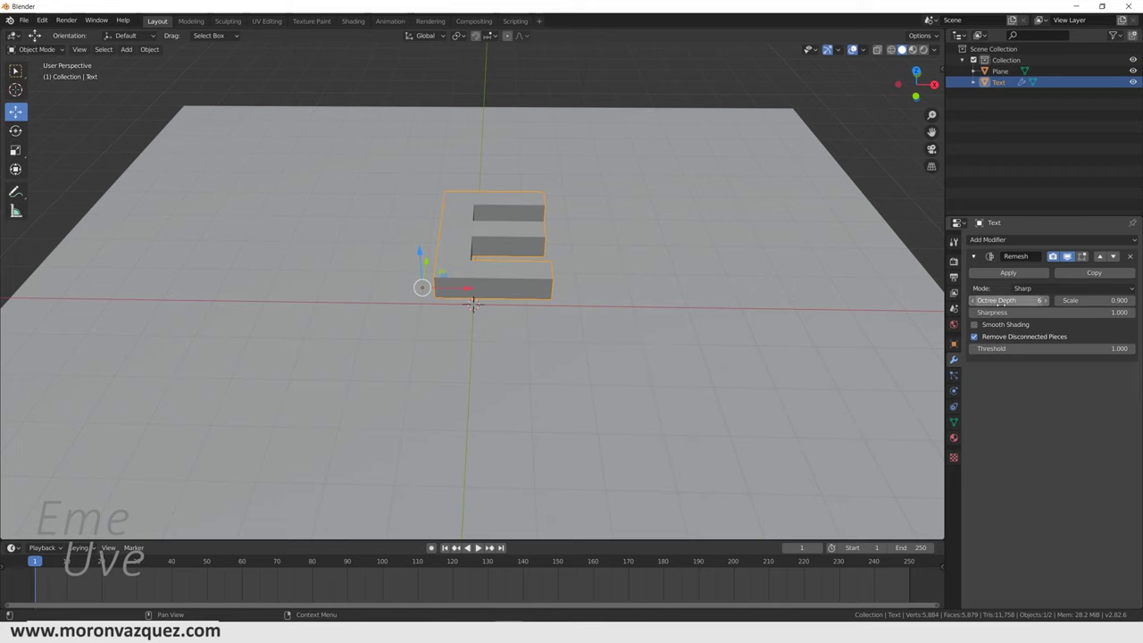
left_click(1008, 273)
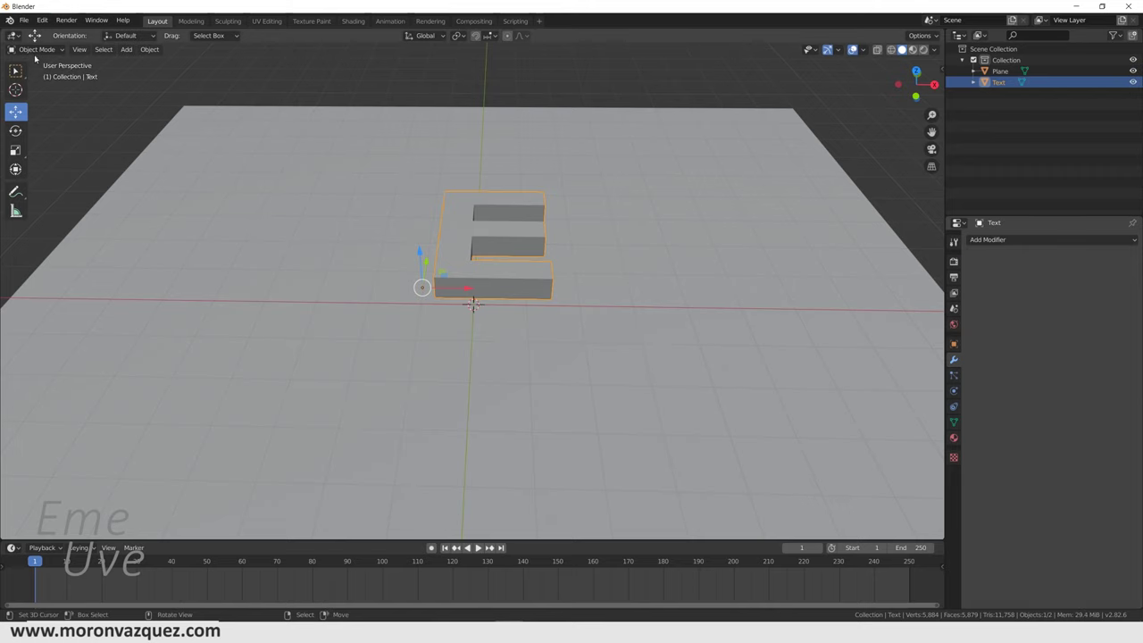
Inspect the dense remeshed E geometry up close in Edit Mode
left_click(36, 50)
left_click(36, 75)
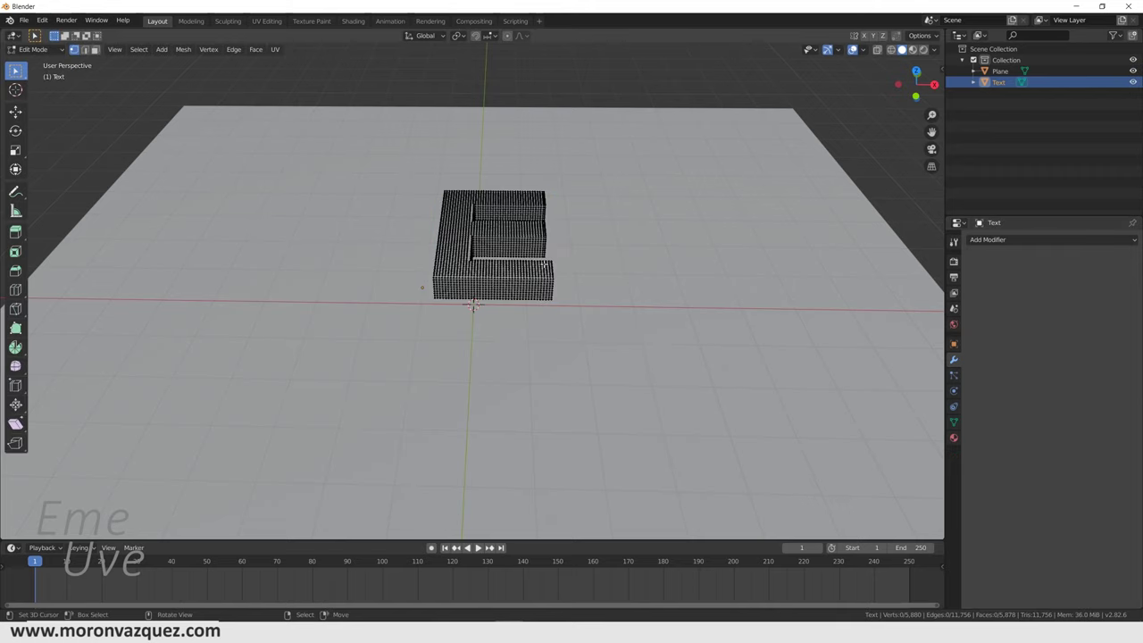
scroll(449, 362, "up", 5)
scroll(448, 362, "up", 2)
scroll(449, 362, "up", 2)
scroll(449, 362, "down", 3)
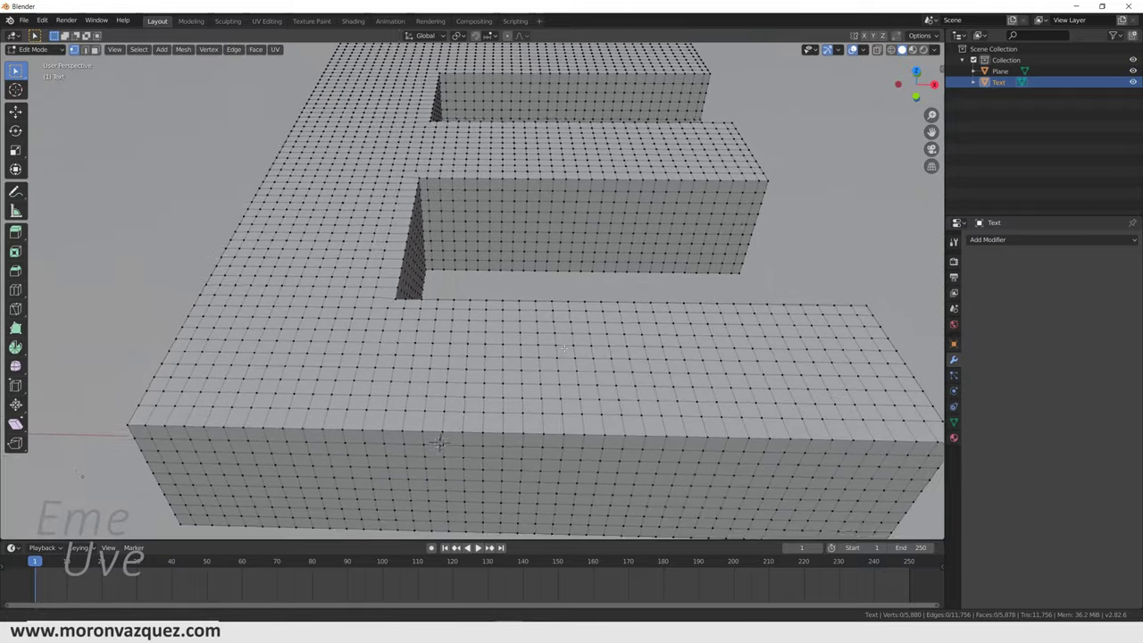
scroll(449, 362, "down", 2)
scroll(449, 362, "down", 4)
scroll(569, 293, "up", 2)
mouse_move(570, 293)
middle_mouse_down()
mouse_move(639, 268)
mouse_move(531, 282)
mouse_move(531, 306)
middle_mouse_up()
scroll(531, 306, "up", 2)
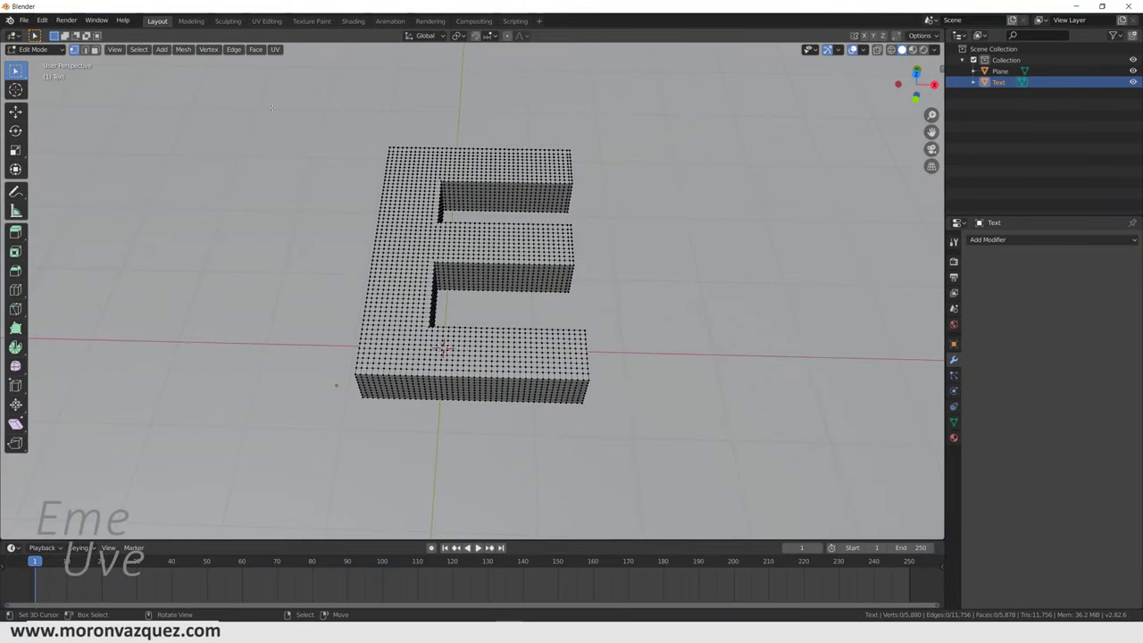
Return to Object Mode and zoom out to see the E on the large plane
left_click(34, 49)
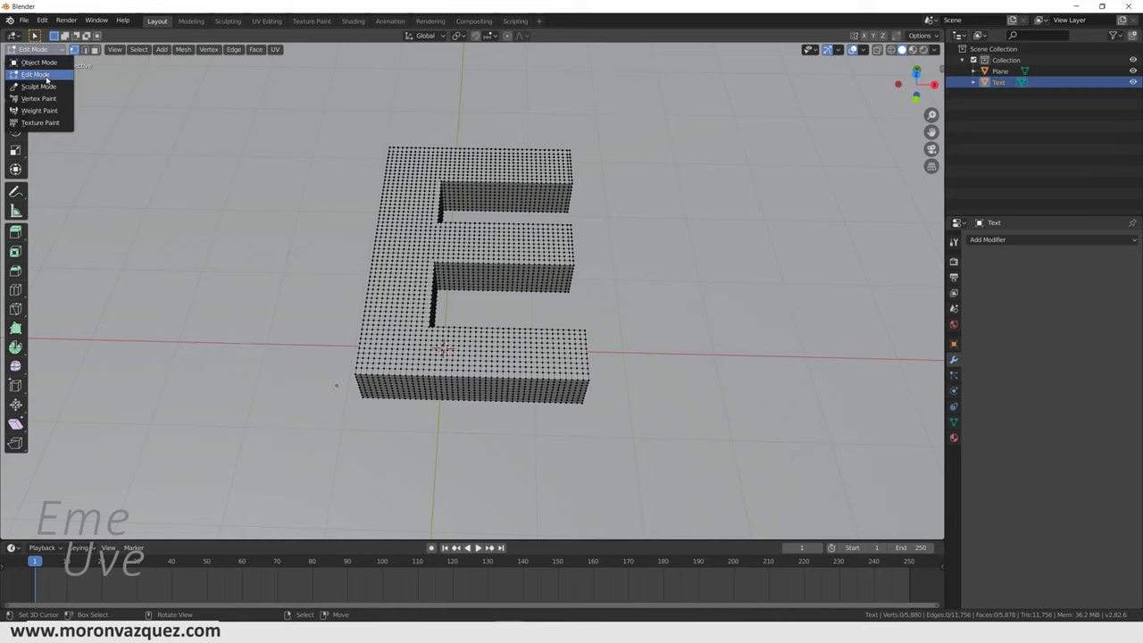
left_click(38, 61)
scroll(556, 250, "down", 4)
scroll(556, 247, "down", 2)
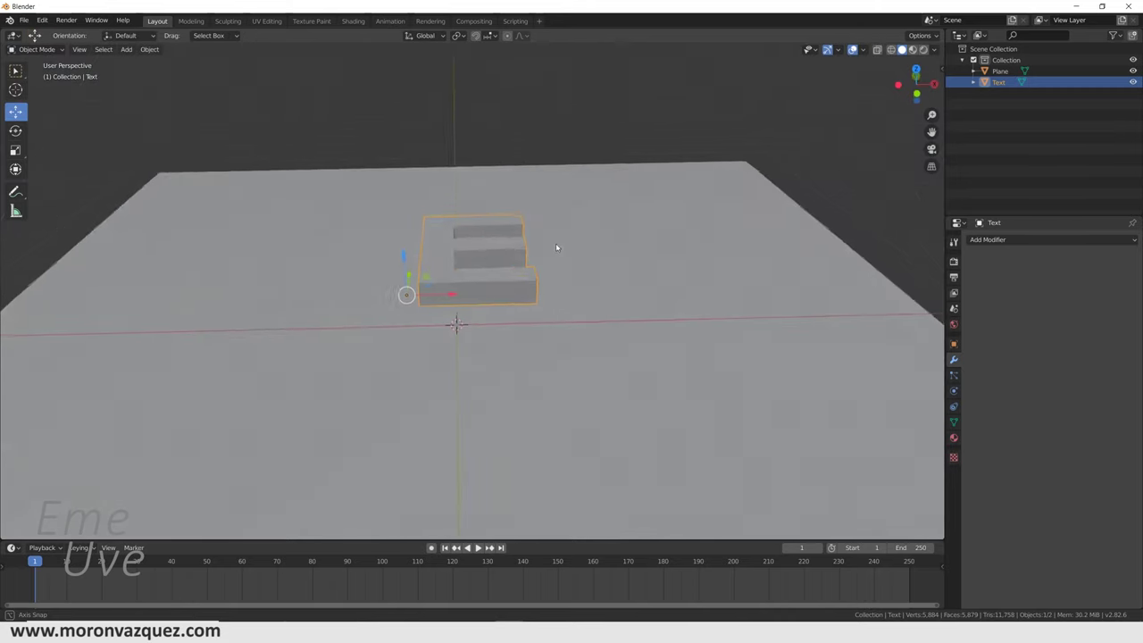
middle_click_drag(555, 248, 554, 259)
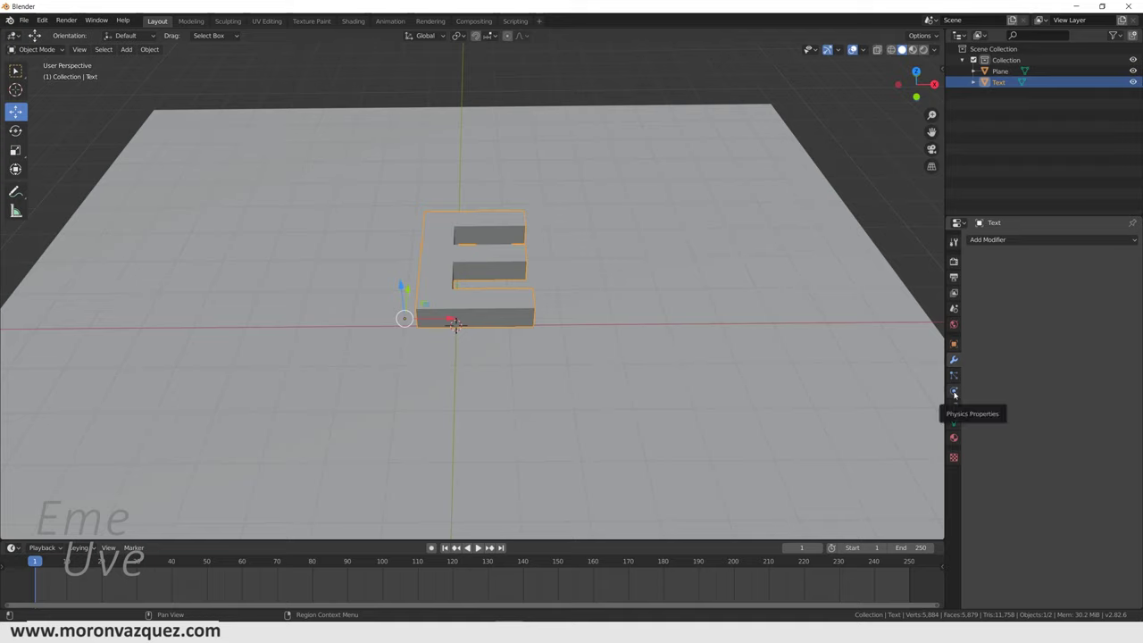
Add Cloth physics to the E and enable Pressure with a value of 4
left_click(954, 392)
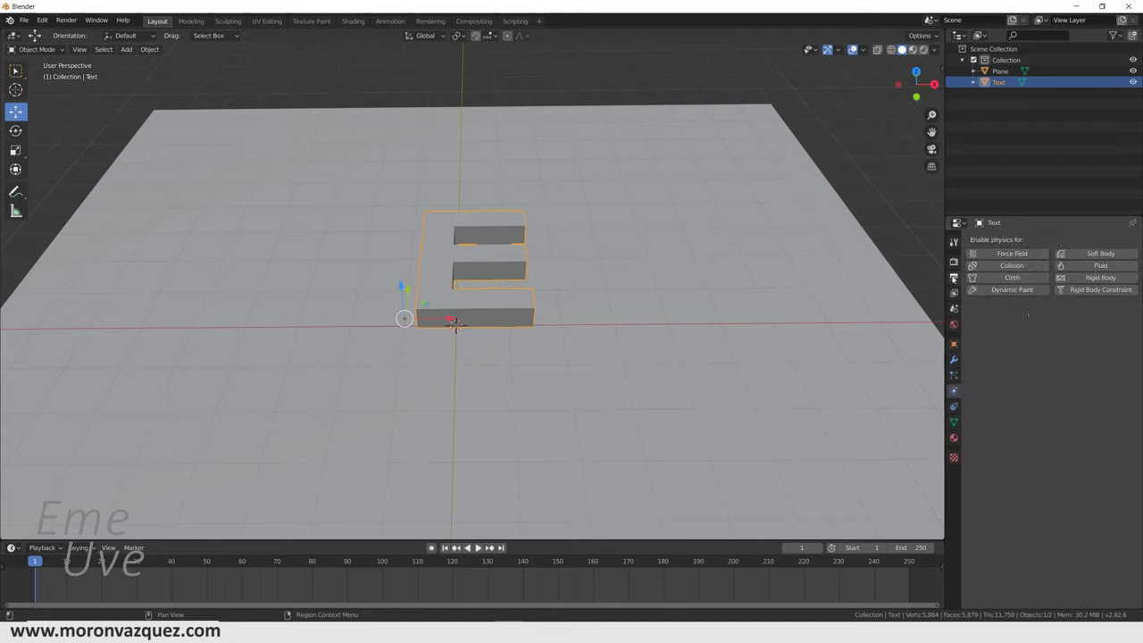
left_click(1004, 282)
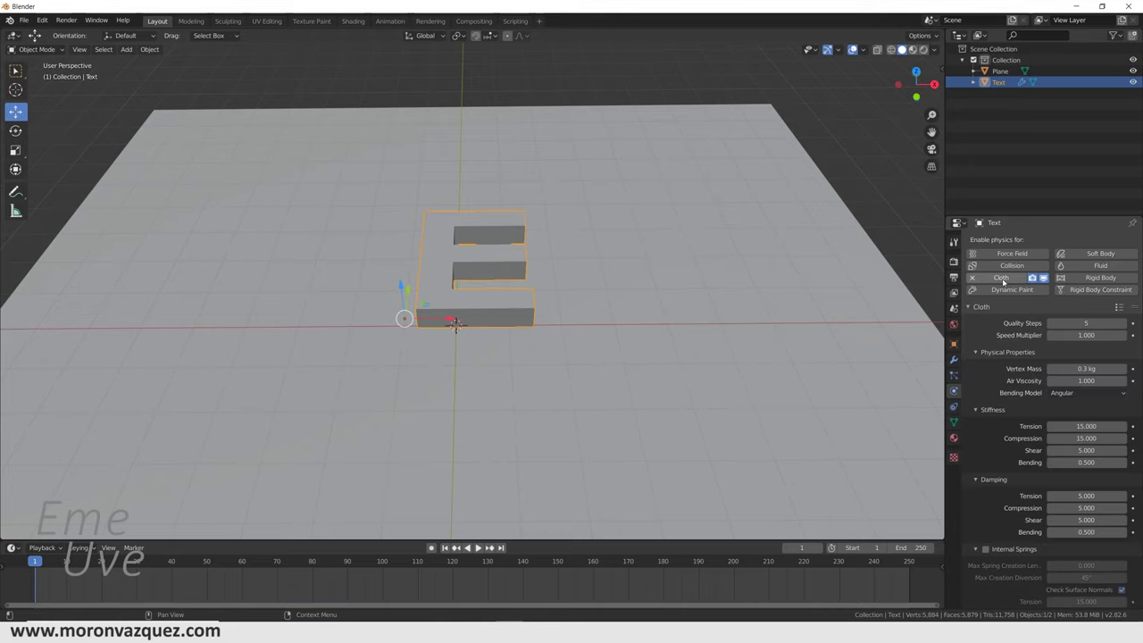
scroll(1036, 357, "down", 3)
scroll(1038, 362, "down", 2)
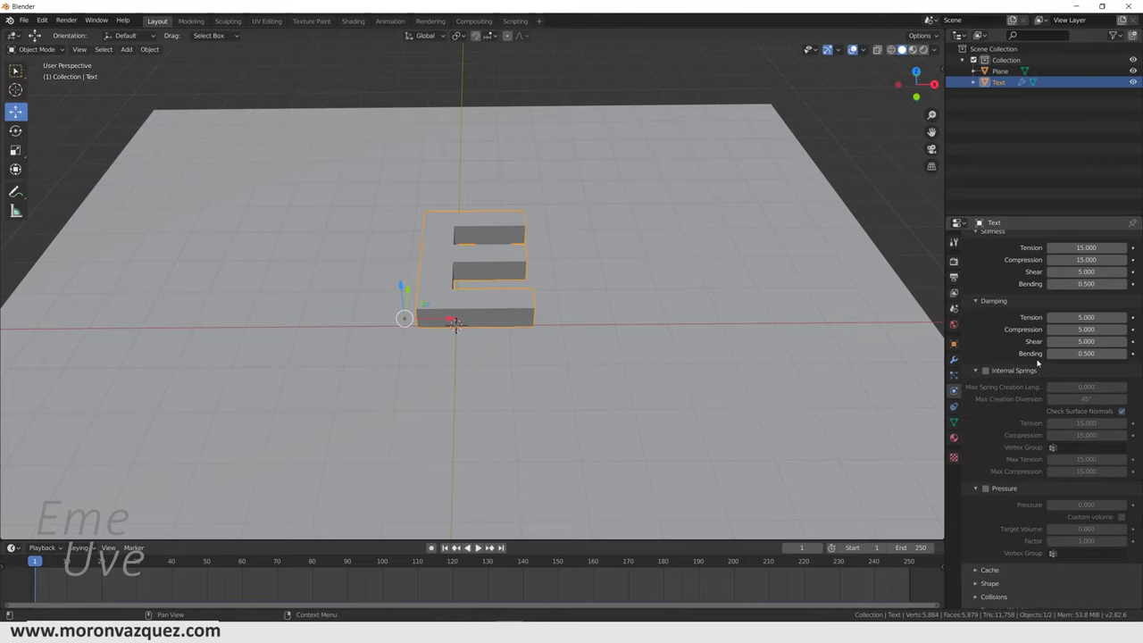
scroll(1037, 363, "down", 1)
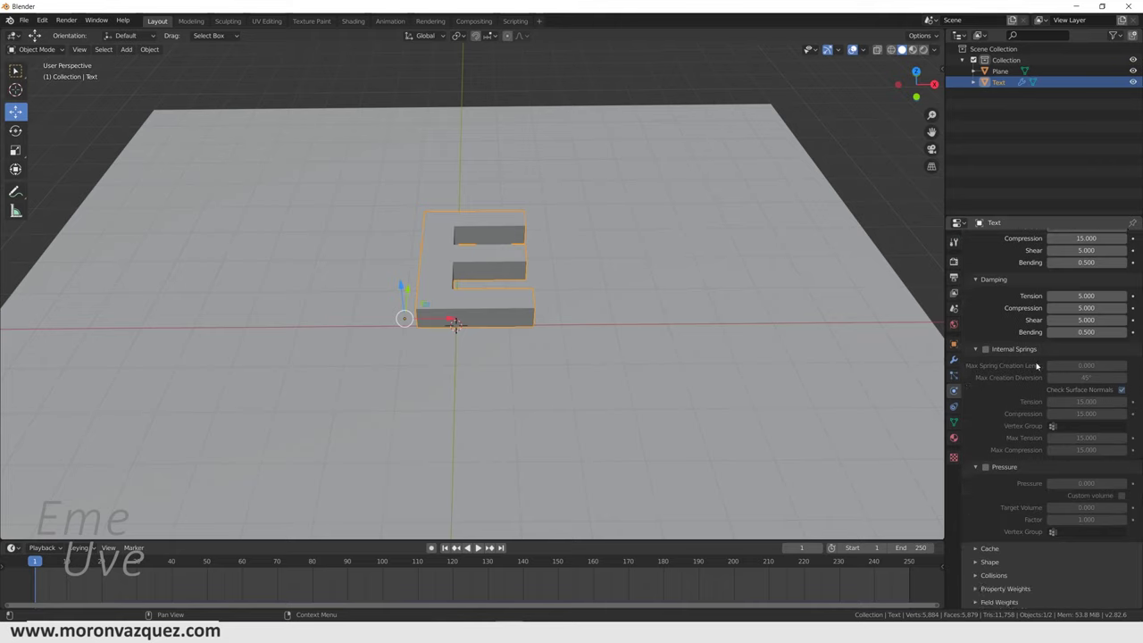
left_click(985, 469)
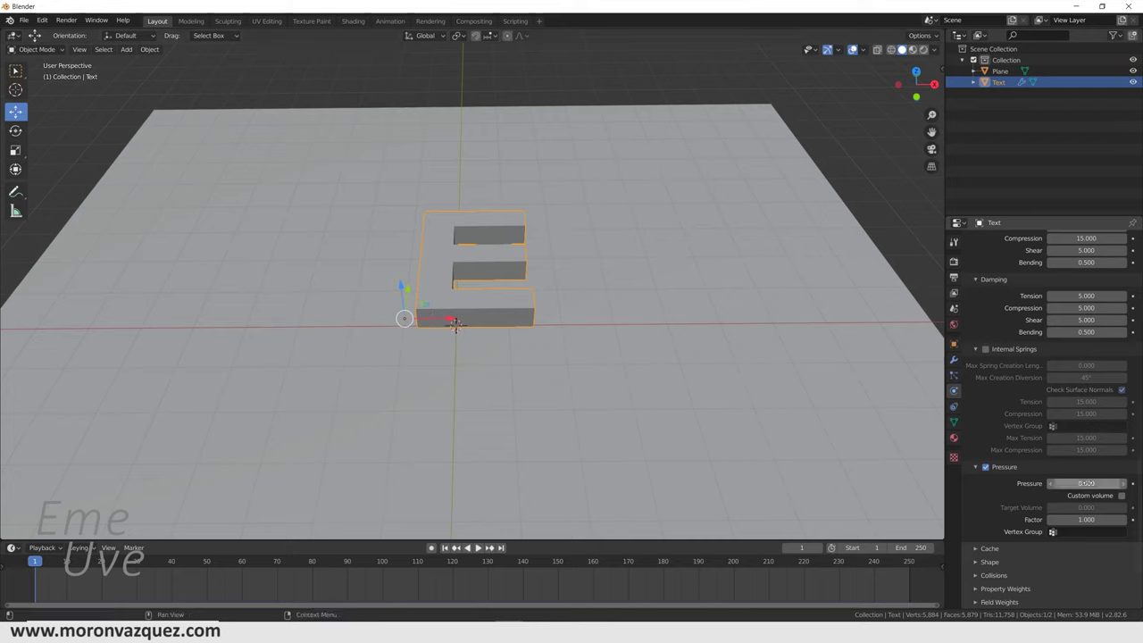
left_click(1086, 483)
type("0.0")
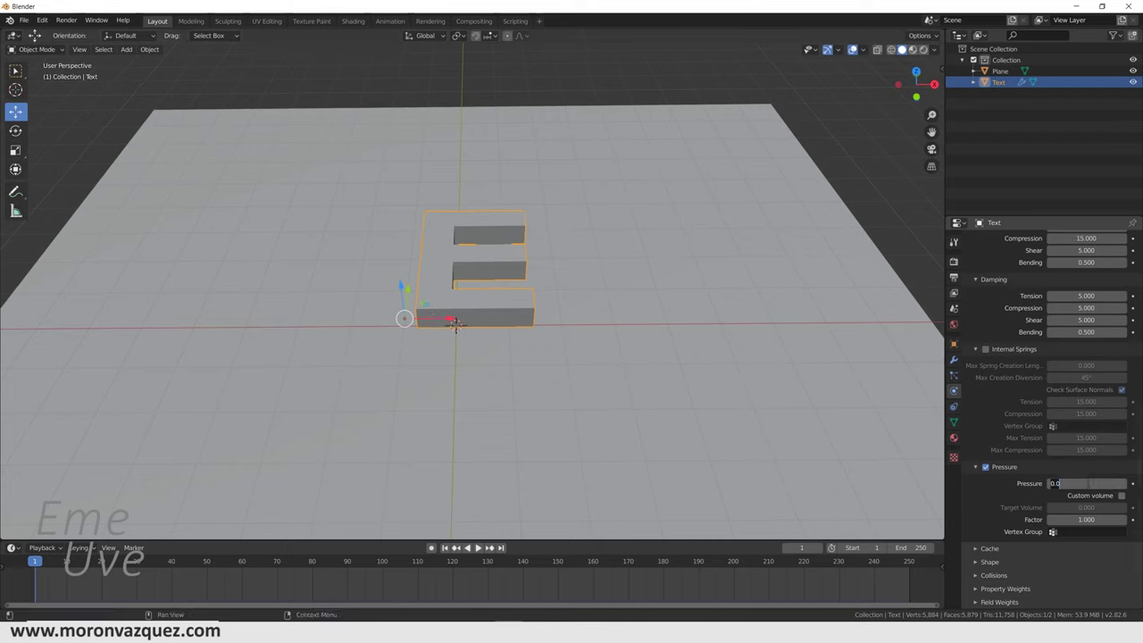
type("4.000")
key("Return")
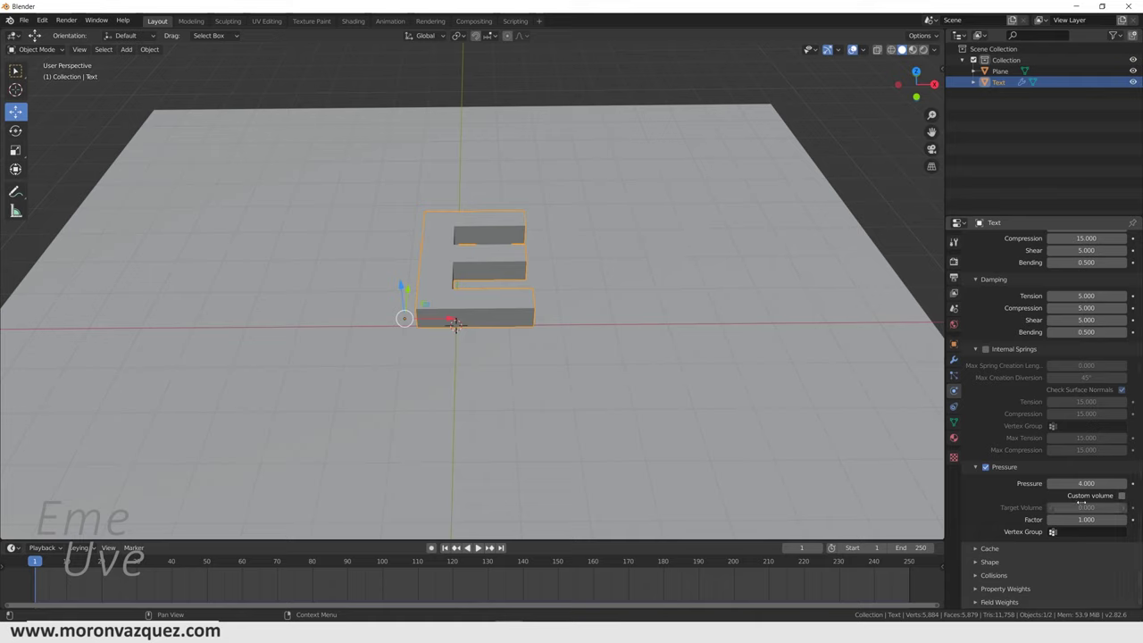
Turn on a custom Target Volume of 10 and set the pressure Factor to 3
left_click(1121, 495)
left_click(1099, 507)
type("1")
key("Return")
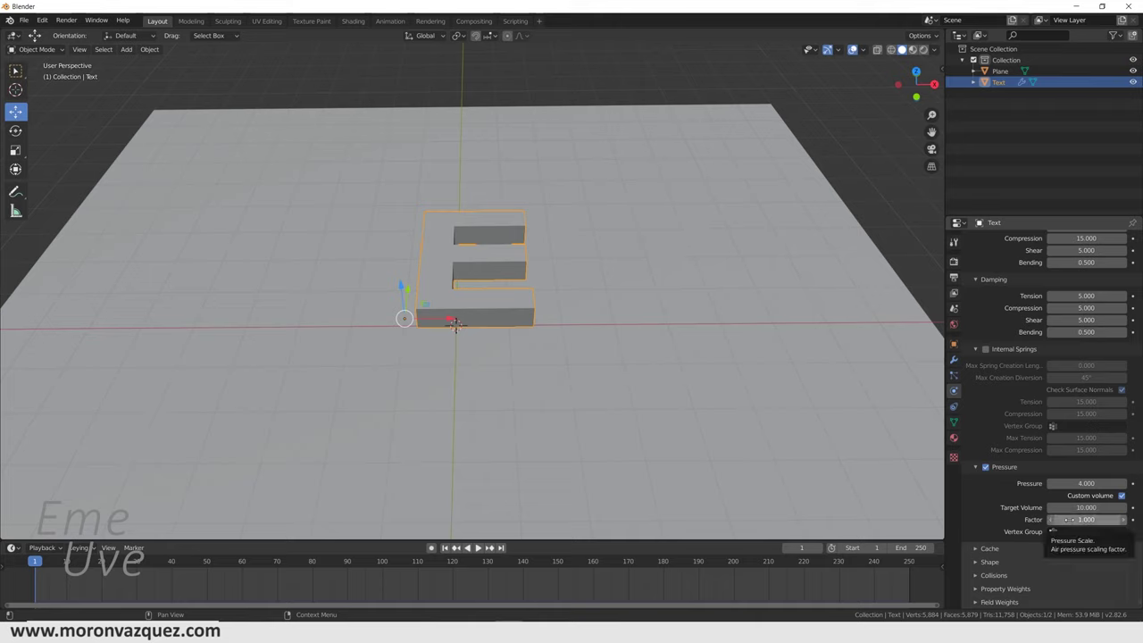
left_click(1073, 520)
type("3")
key("Return")
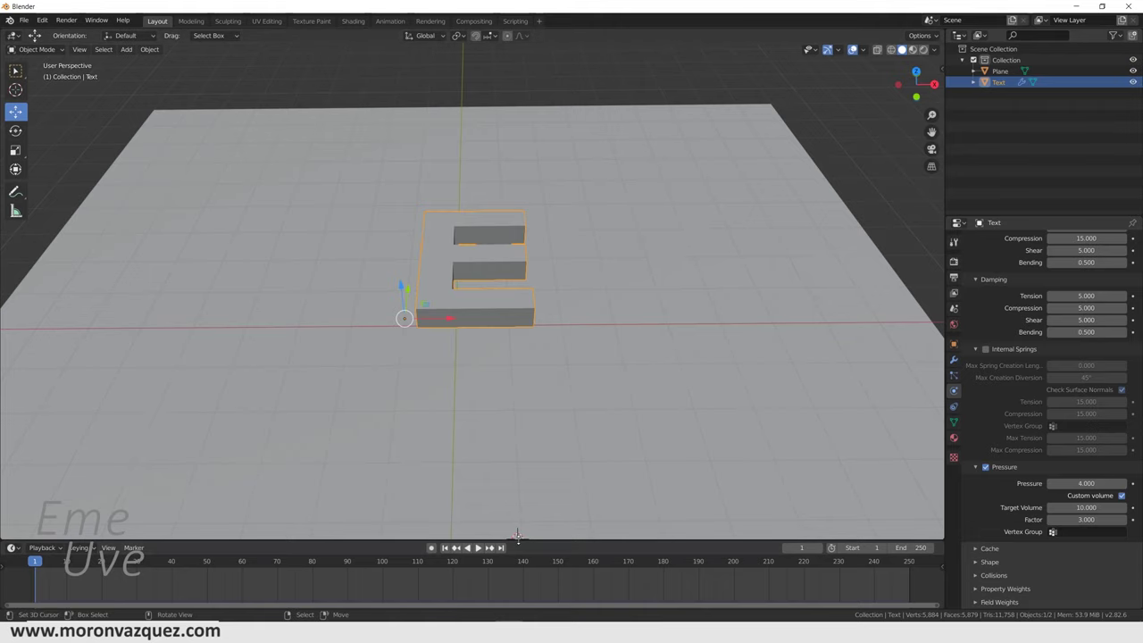
left_click_drag(517, 535, 517, 518)
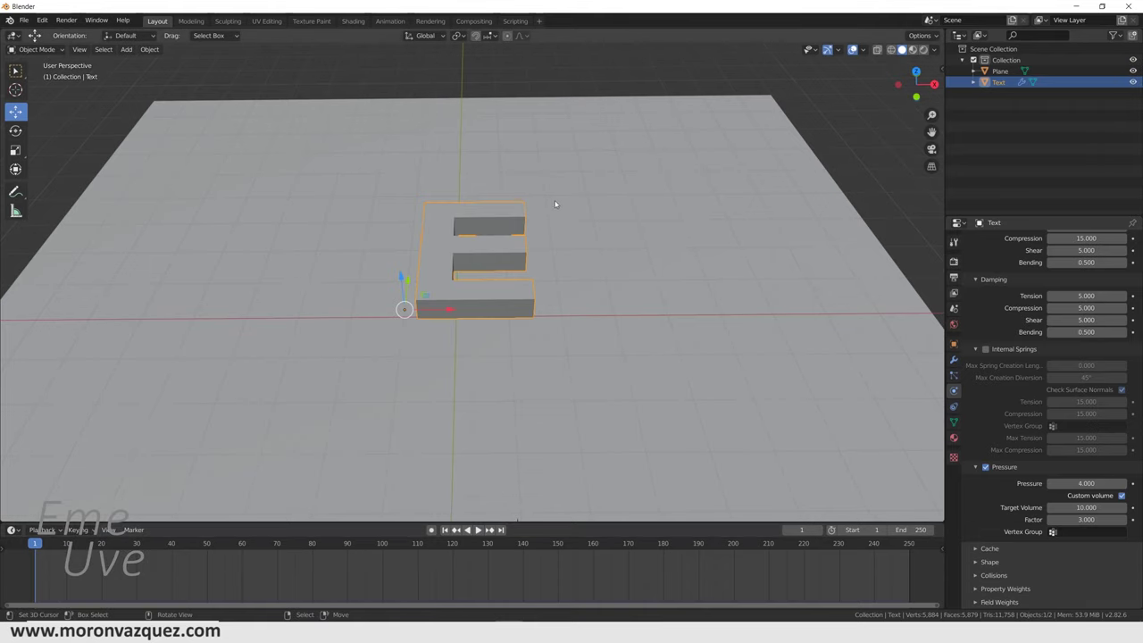
Give the floor plane Collision physics and play the simulation to watch the E inflate on it
left_click(598, 135)
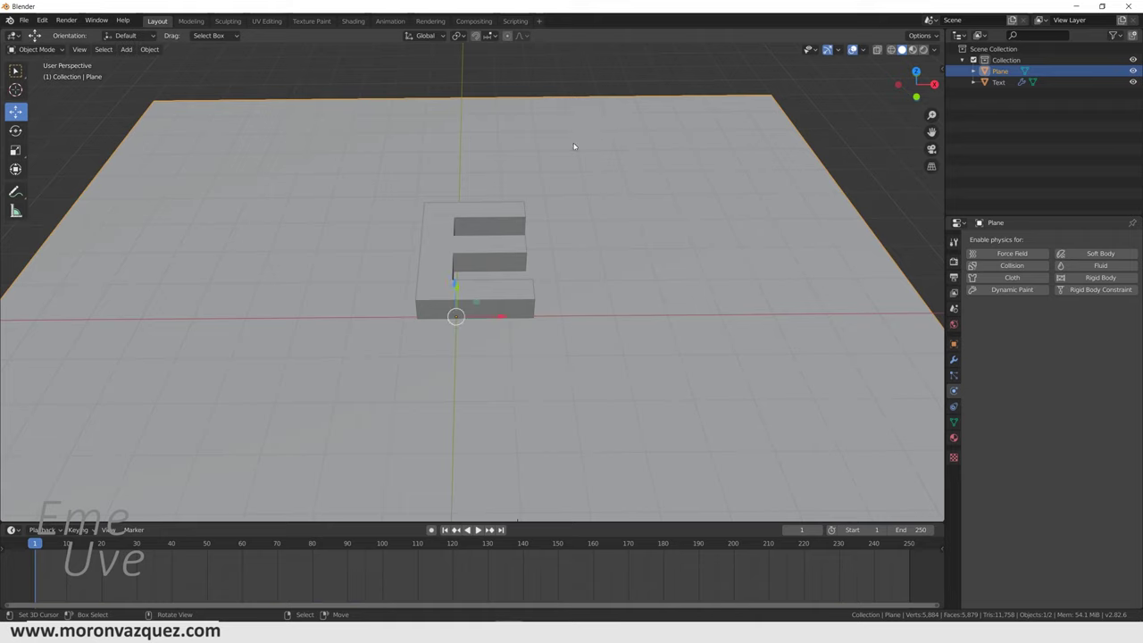
left_click(1006, 267)
key("space")
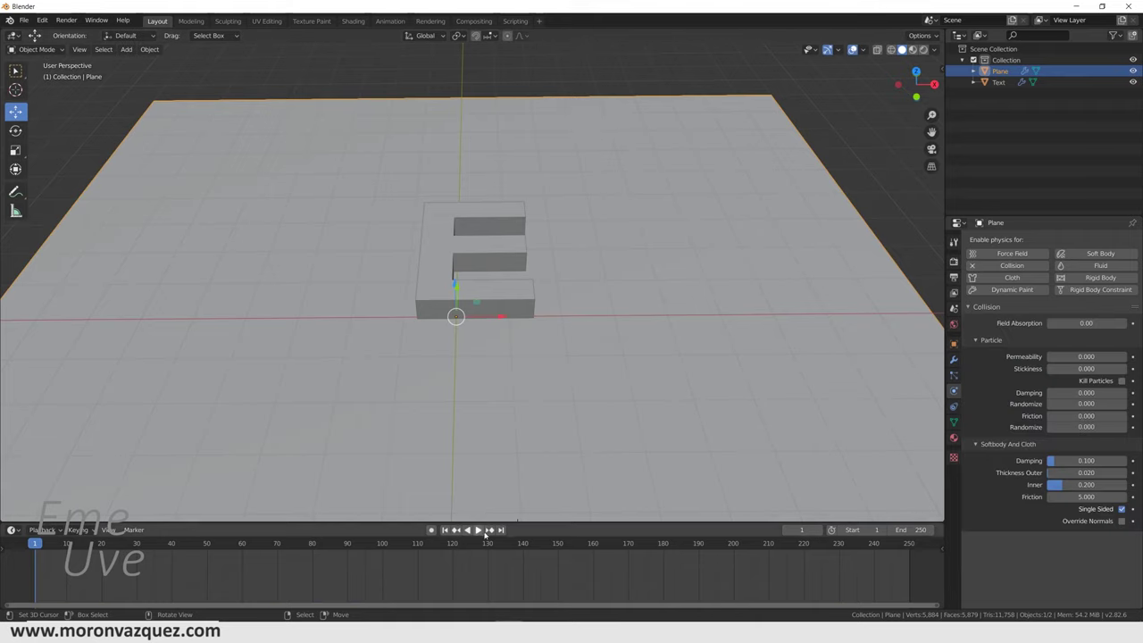
right_click(500, 439, "shift")
mouse_move(500, 438)
middle_mouse_down()
mouse_move(530, 408)
mouse_move(526, 417)
middle_mouse_up()
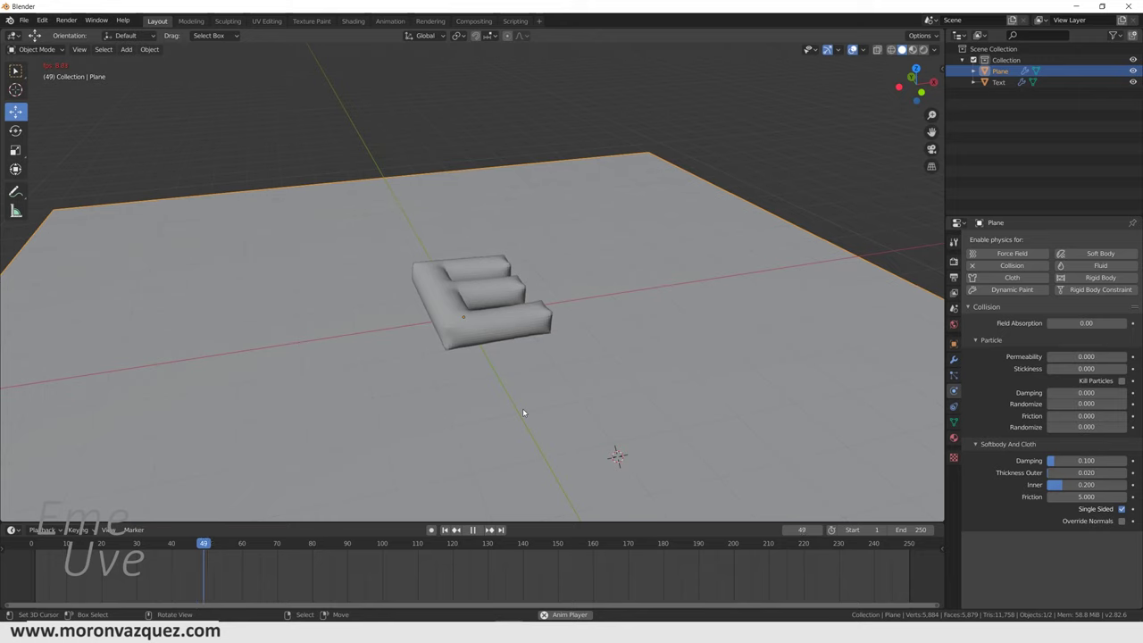
middle_click_drag(513, 398, 486, 434)
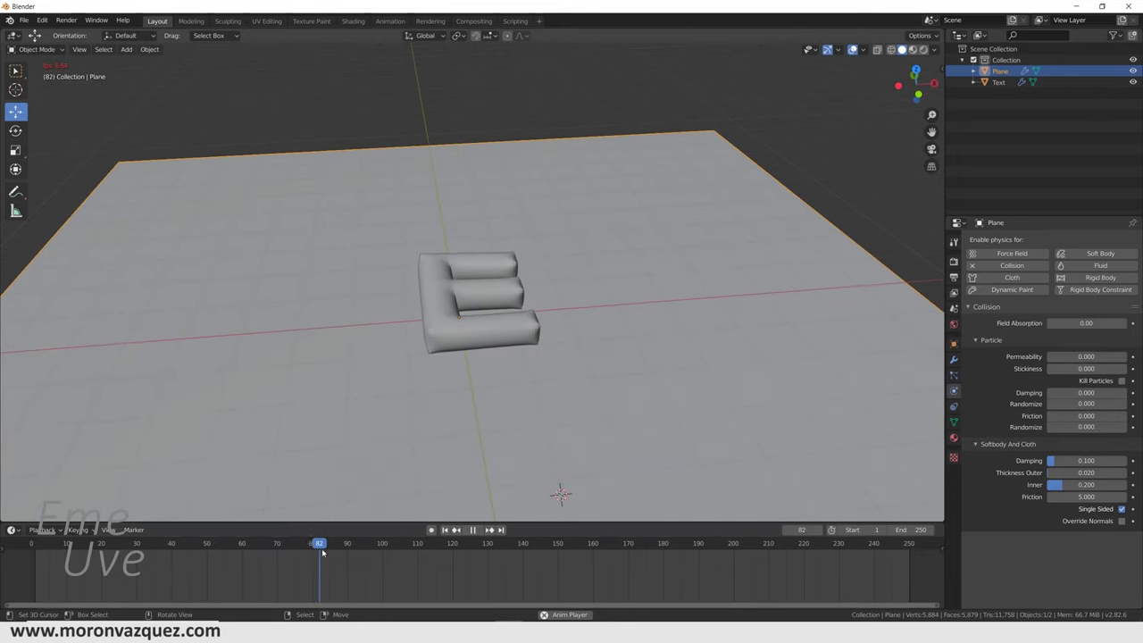
key("space")
left_click_drag(398, 549, 383, 547)
double_click(912, 529)
Set the animation's end frame to 100 instead of 250
type("100")
key("Return")
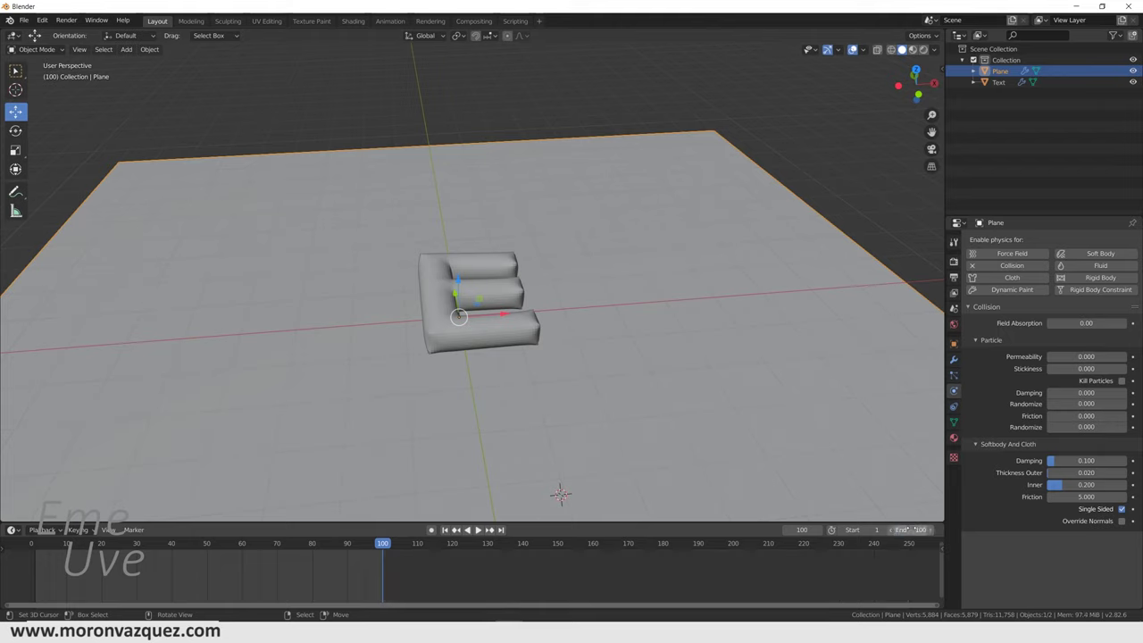
middle_click_drag(390, 579, 674, 588)
mouse_move(470, 581)
left_mouse_down()
mouse_move(492, 582)
mouse_move(299, 582)
left_mouse_up()
Replay the inflation from frame 1 several times while orbiting around the E
left_click(478, 530)
mouse_move(500, 483)
middle_mouse_down()
mouse_move(514, 295)
mouse_move(473, 384)
middle_mouse_up()
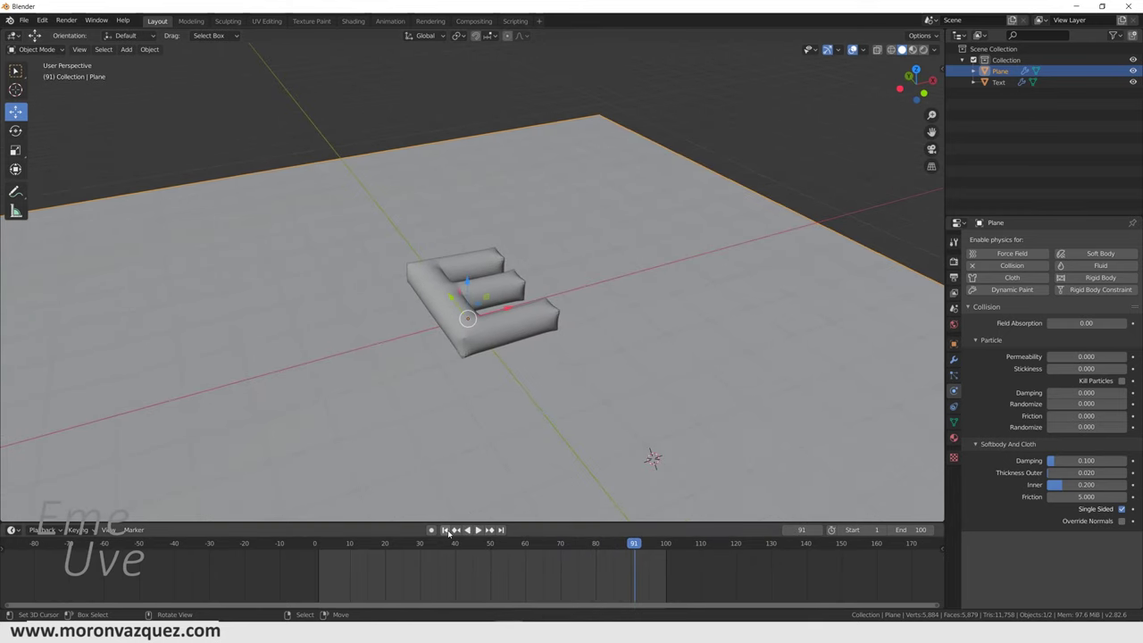
key("Escape")
mouse_move(453, 502)
middle_mouse_down()
mouse_move(477, 525)
mouse_move(479, 469)
middle_mouse_up()
left_click(478, 530)
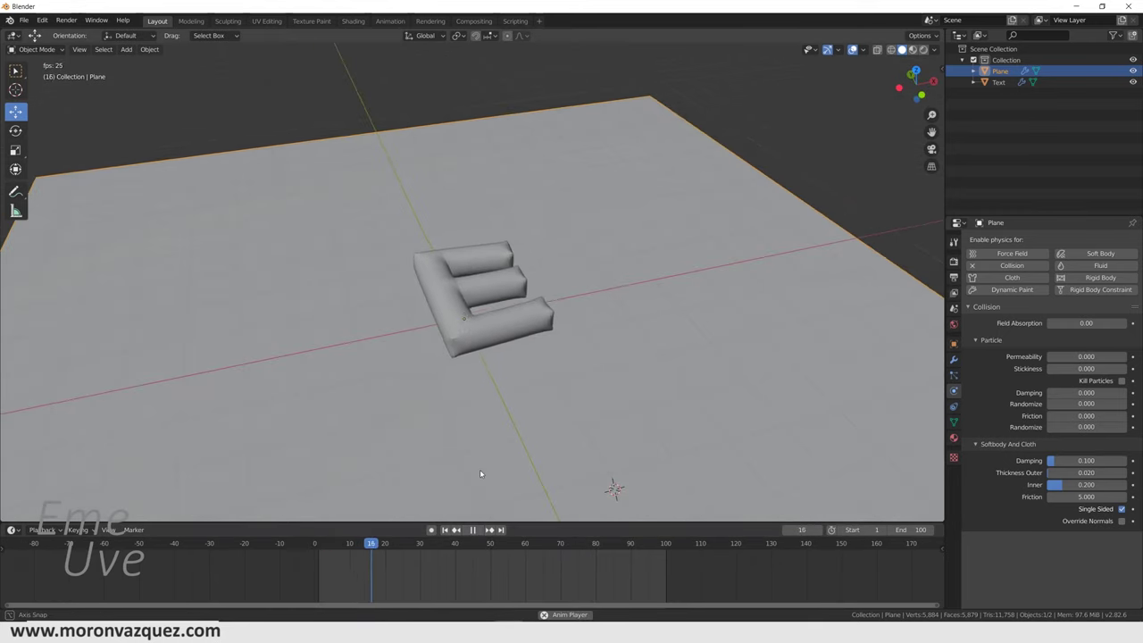
left_click(473, 529)
left_click(444, 529)
middle_click_drag(501, 384, 497, 381)
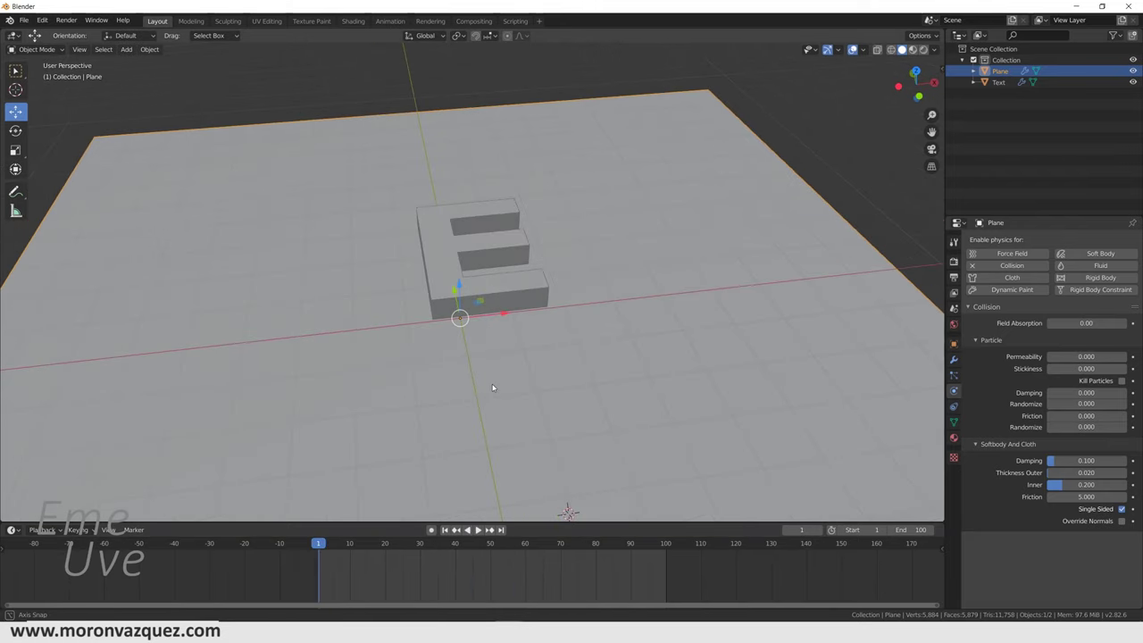
left_click(478, 529)
middle_click_drag(477, 364, 481, 358)
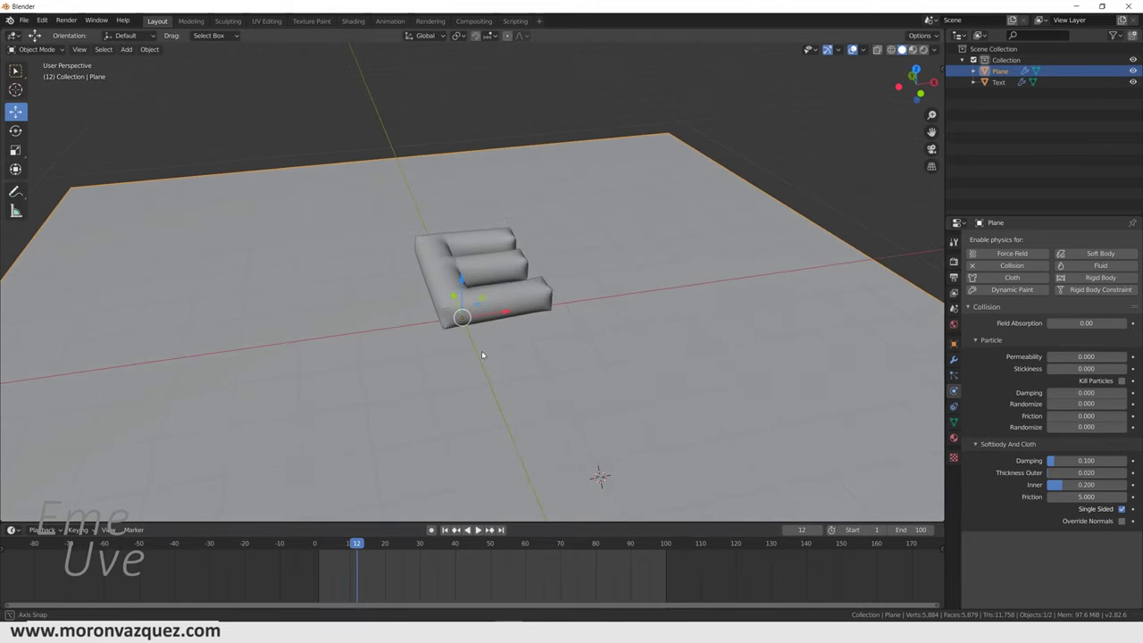
scroll(497, 318, "up", 4)
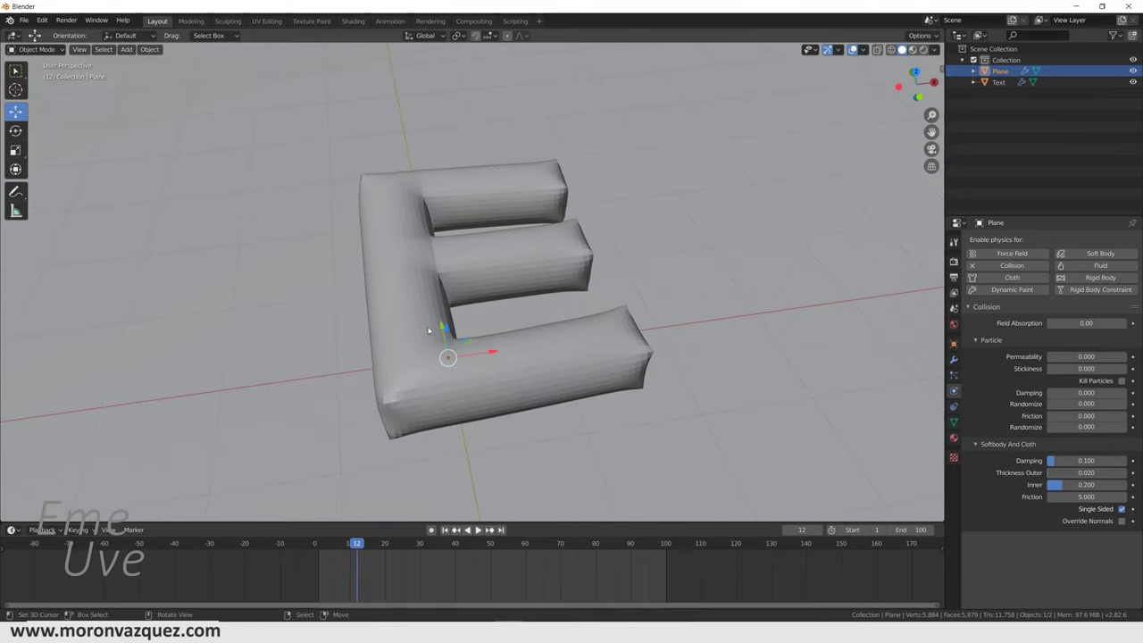
Apply Shade Smooth to the plane
left_click(150, 50)
mouse_move(171, 326)
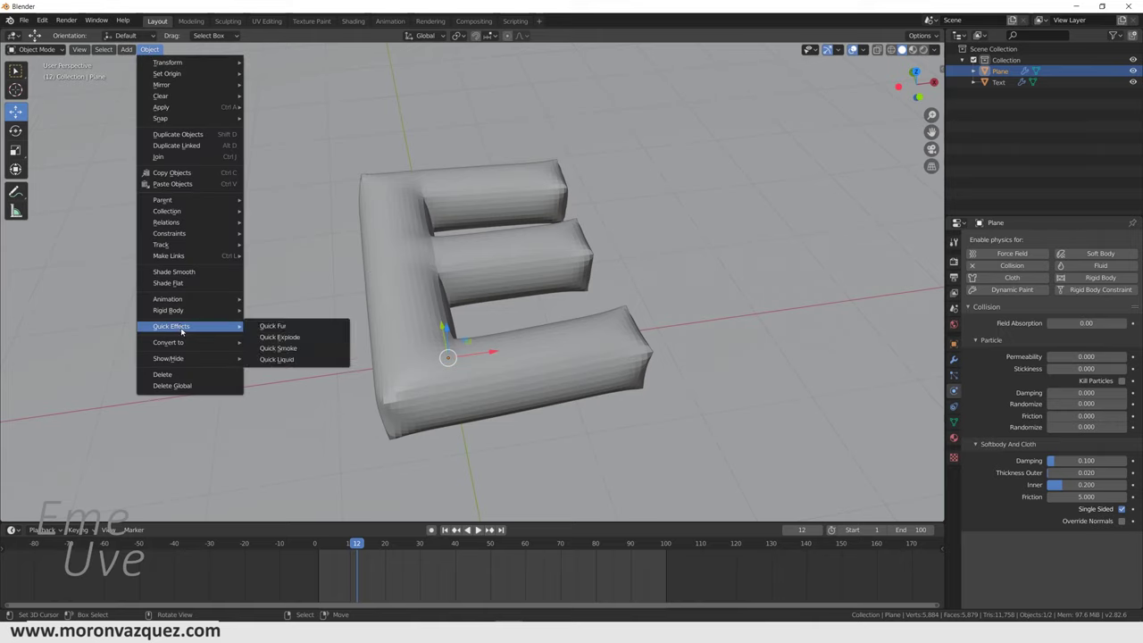
left_click(183, 271)
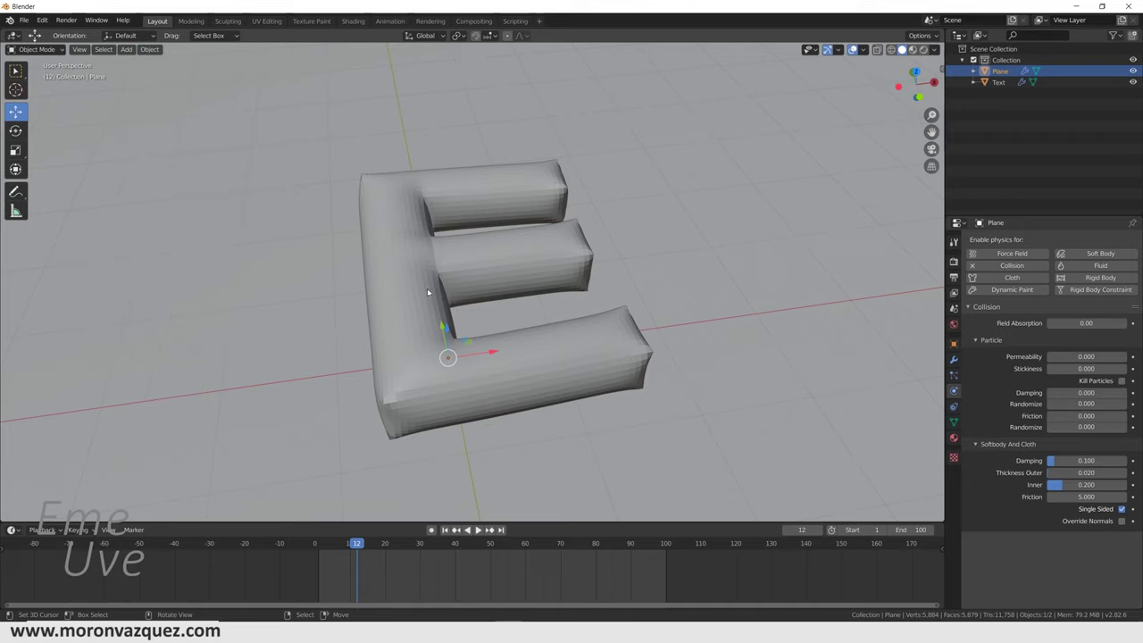
left_click(149, 50)
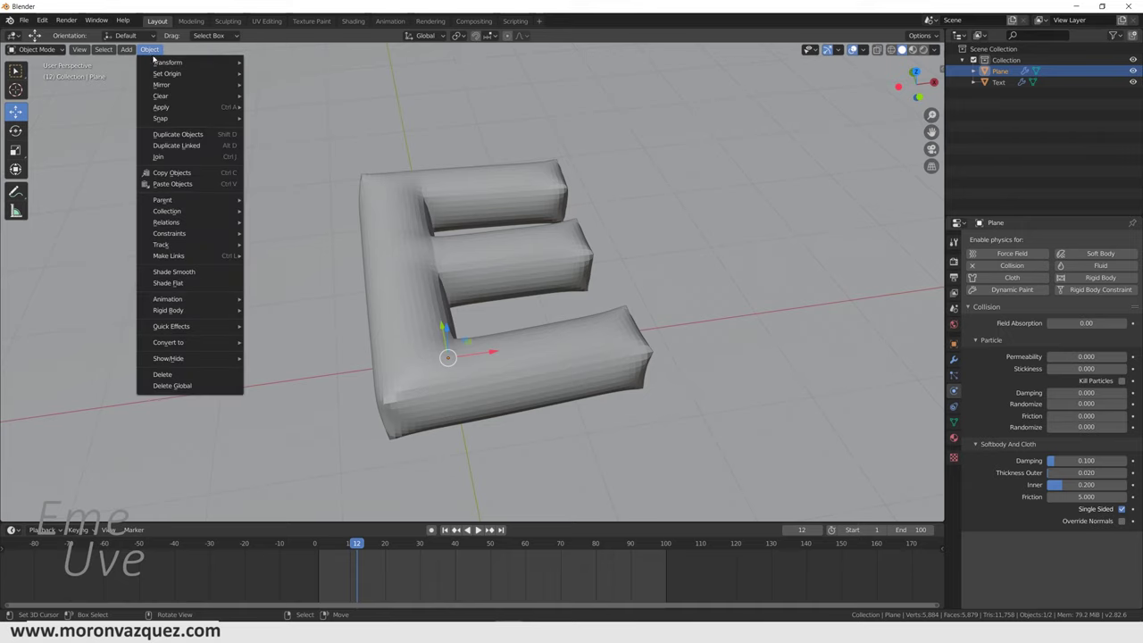
left_click(185, 273)
Apply Shade Smooth to the inflated E letter and inspect it up close
left_click(396, 250)
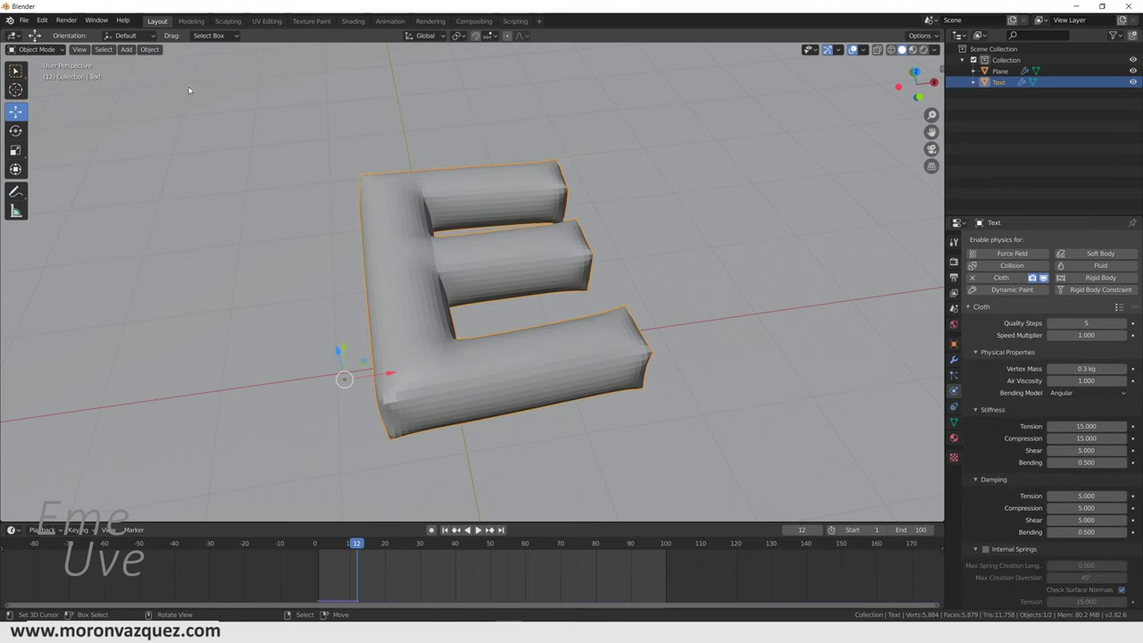
left_click(149, 50)
left_click(185, 272)
middle_click_drag(259, 258, 303, 231)
scroll(303, 231, "down", 3)
mouse_move(454, 283)
middle_mouse_down()
mouse_move(488, 306)
mouse_move(446, 288)
middle_mouse_up()
scroll(482, 277, "up", 4)
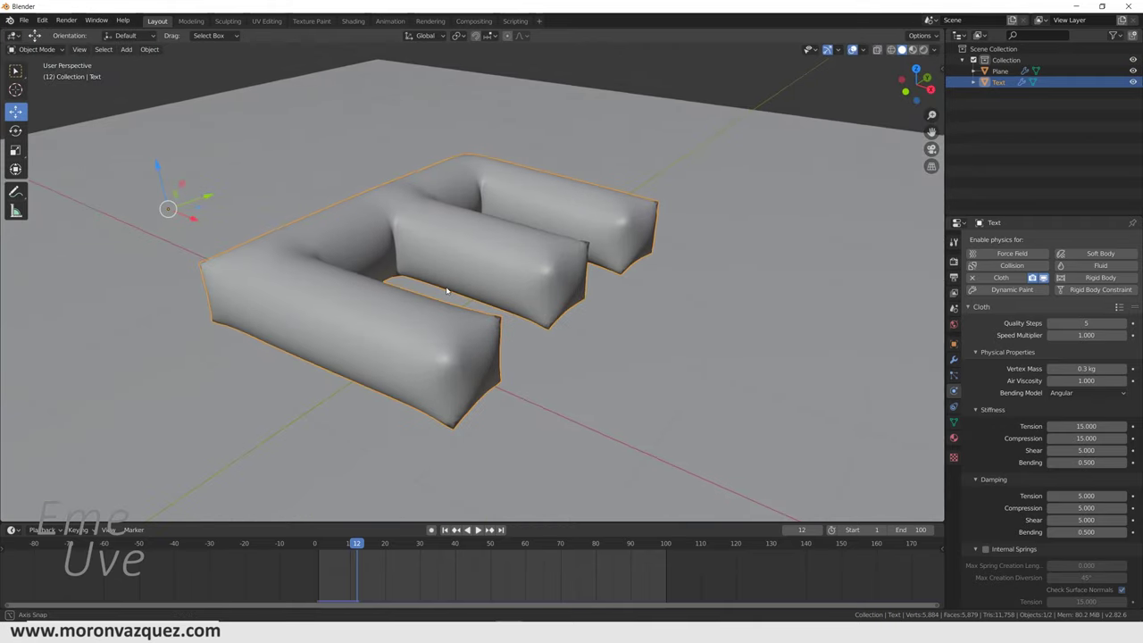
mouse_move(426, 247)
middle_mouse_down()
mouse_move(468, 256)
mouse_move(473, 271)
middle_mouse_up()
scroll(473, 270, "down", 4)
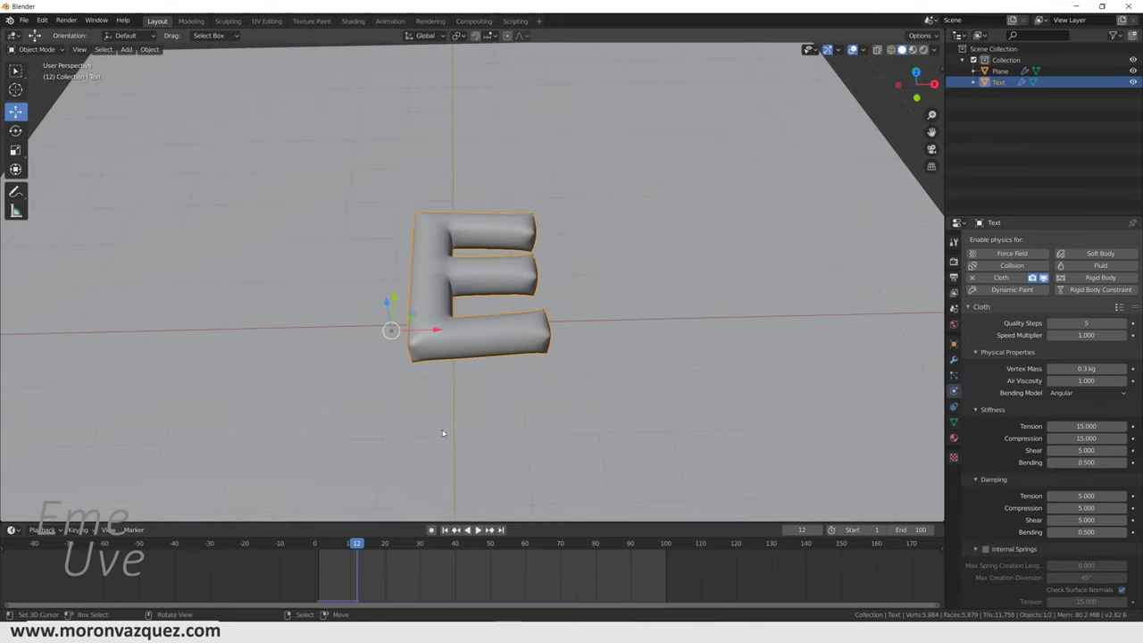
Preview the cloth simulation from frame 1, then add a mesh Cube to the scene
left_click(446, 530)
left_click(478, 529)
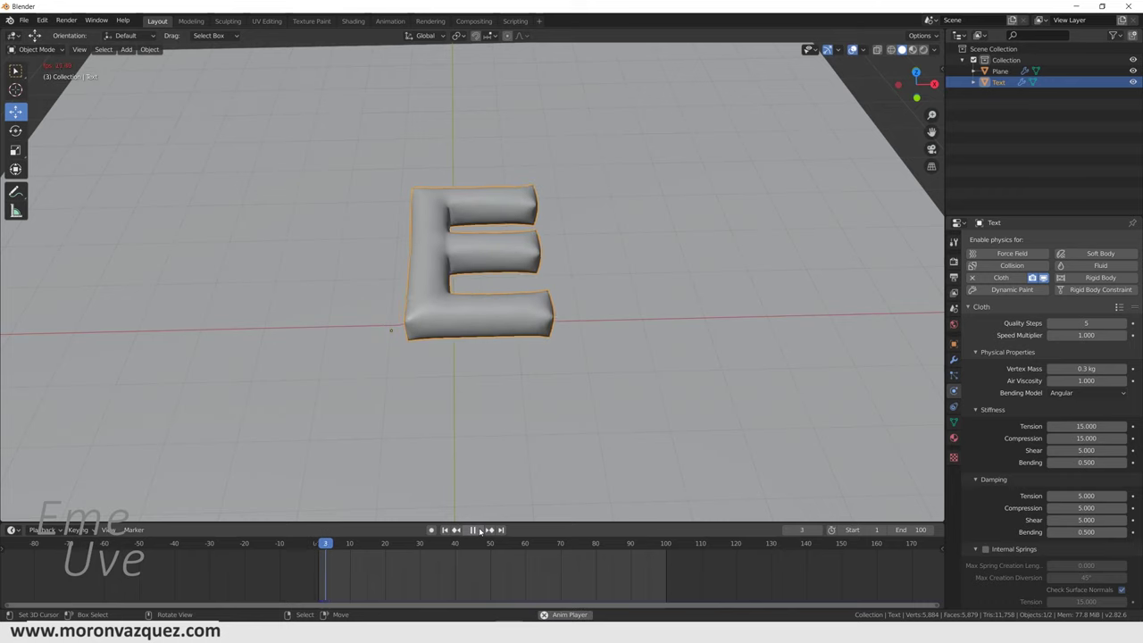
middle_click_drag(473, 472, 501, 454)
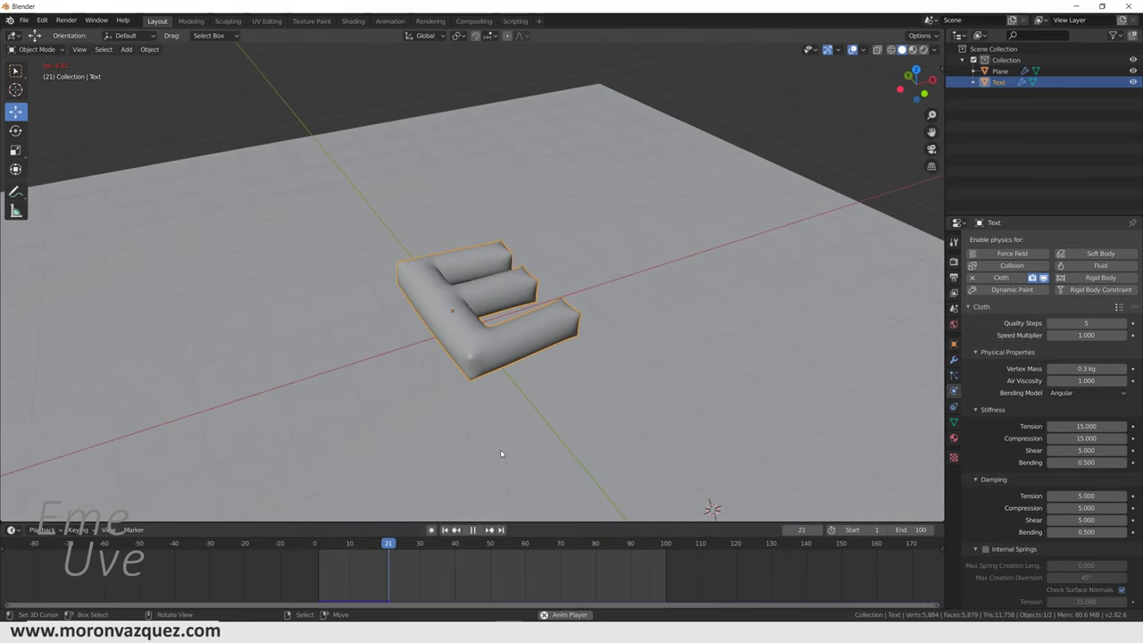
left_click(446, 529)
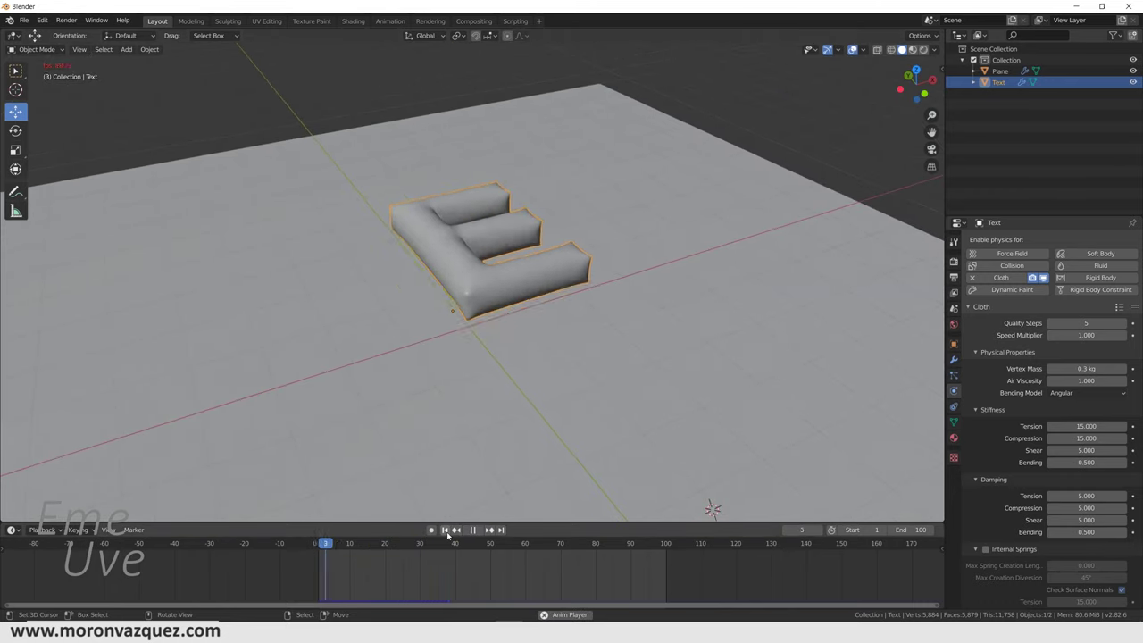
left_click(472, 530)
left_click(446, 530)
mouse_move(446, 493)
middle_mouse_down()
mouse_move(480, 442)
mouse_move(497, 333)
middle_mouse_up()
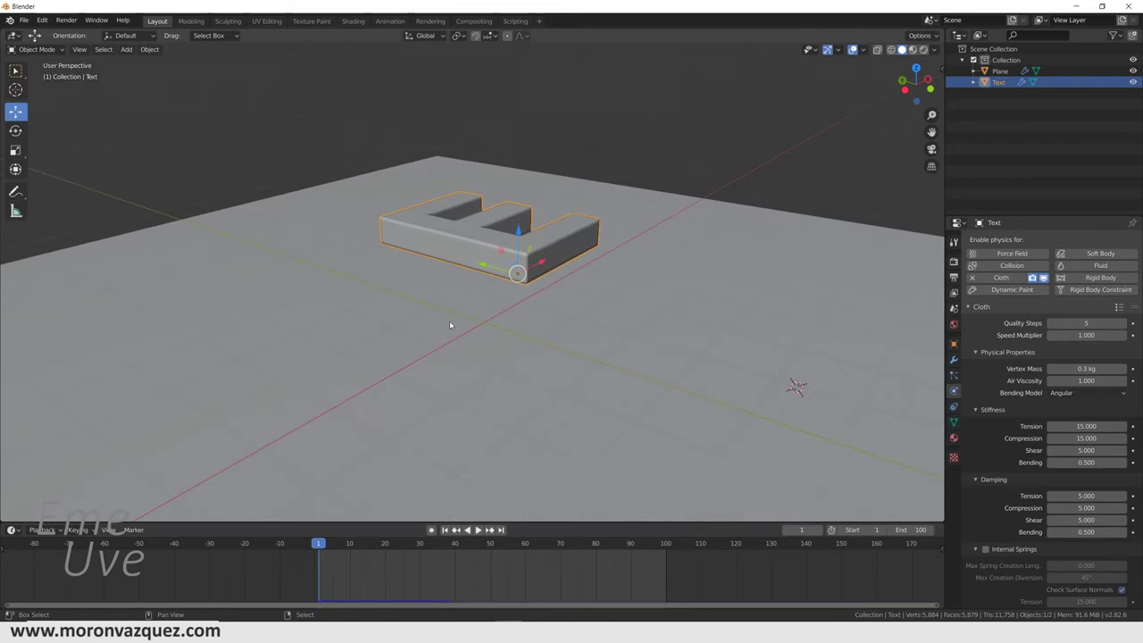
key("shift+a")
left_click(499, 289)
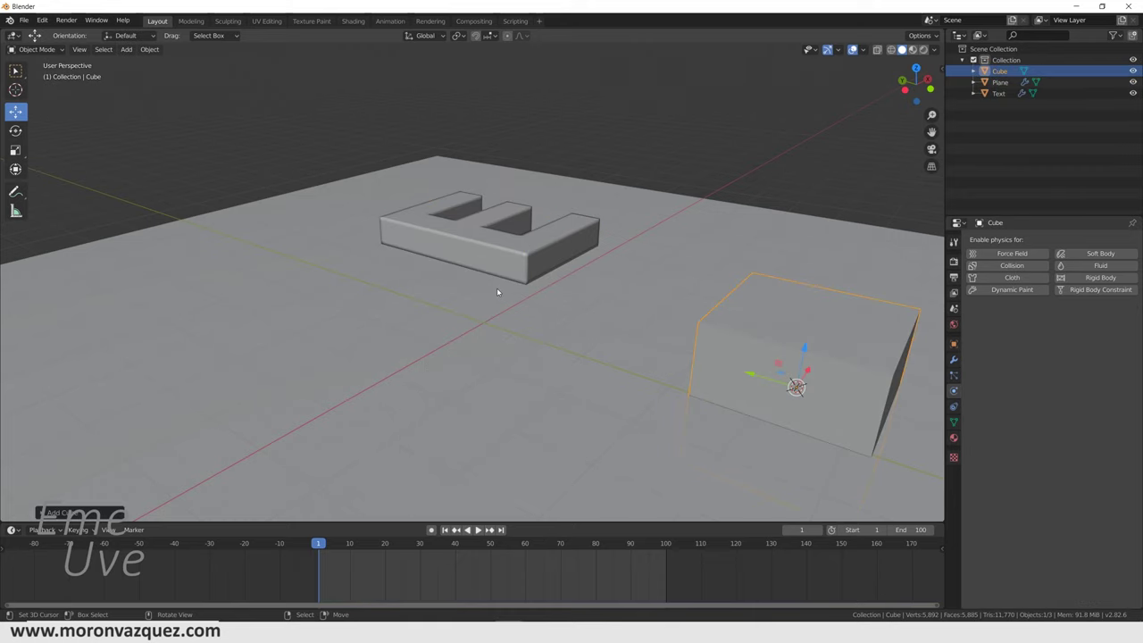
Shrink the cube and place it in the E's upper notch from a top view
left_click_drag(749, 380, 454, 284)
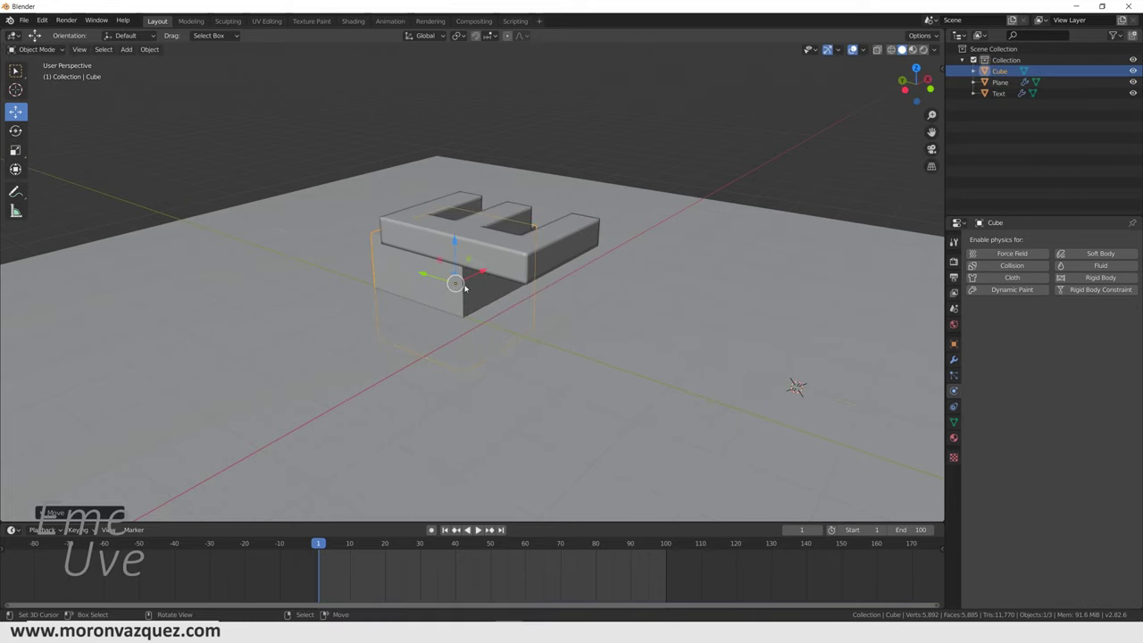
key("s")
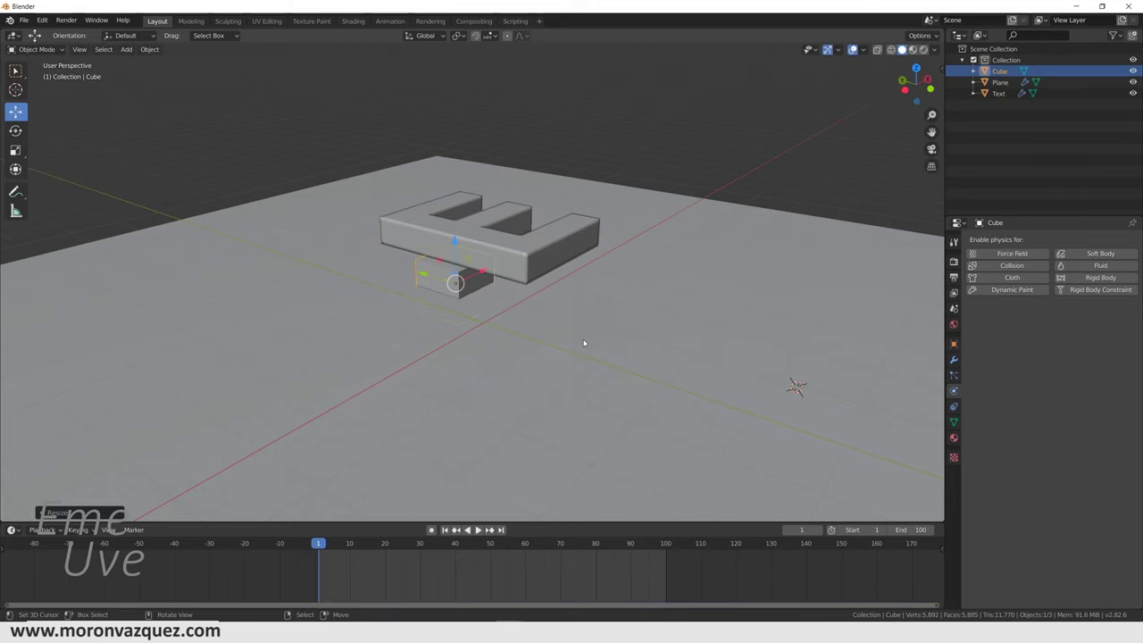
left_click(581, 339)
middle_click_drag(581, 339, 514, 391)
key("KP_7")
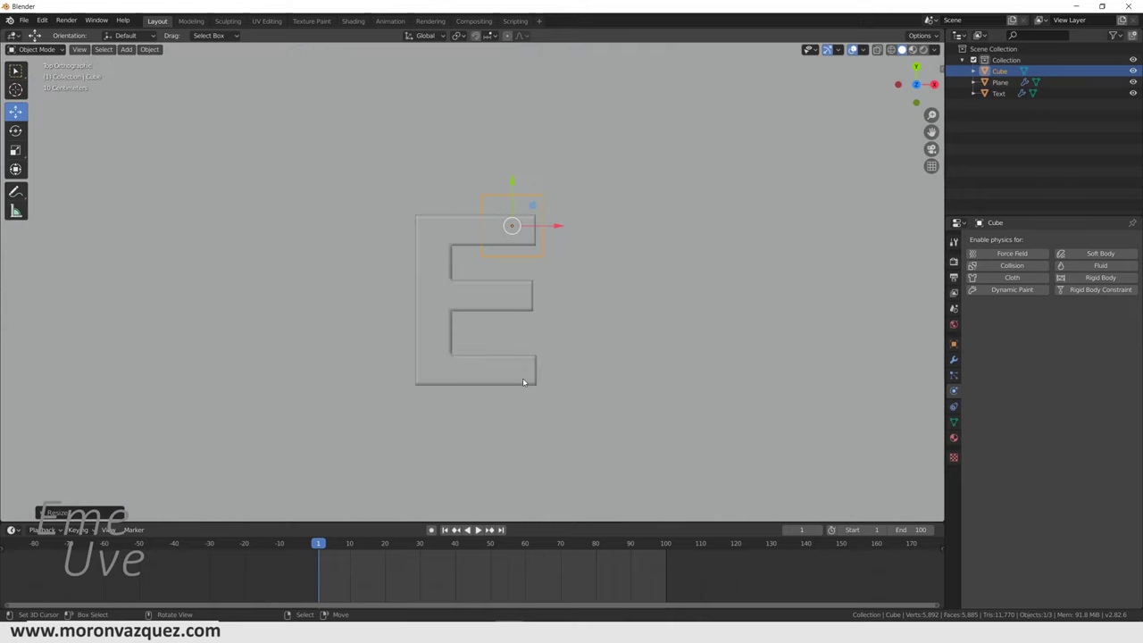
key("g")
right_click(539, 238)
key("g")
left_click(511, 270)
Stretch the cube along X and Y into a long bar across the E's upper half, then raise it
key("shift+space")
key("s")
left_click_drag(514, 260, 807, 255)
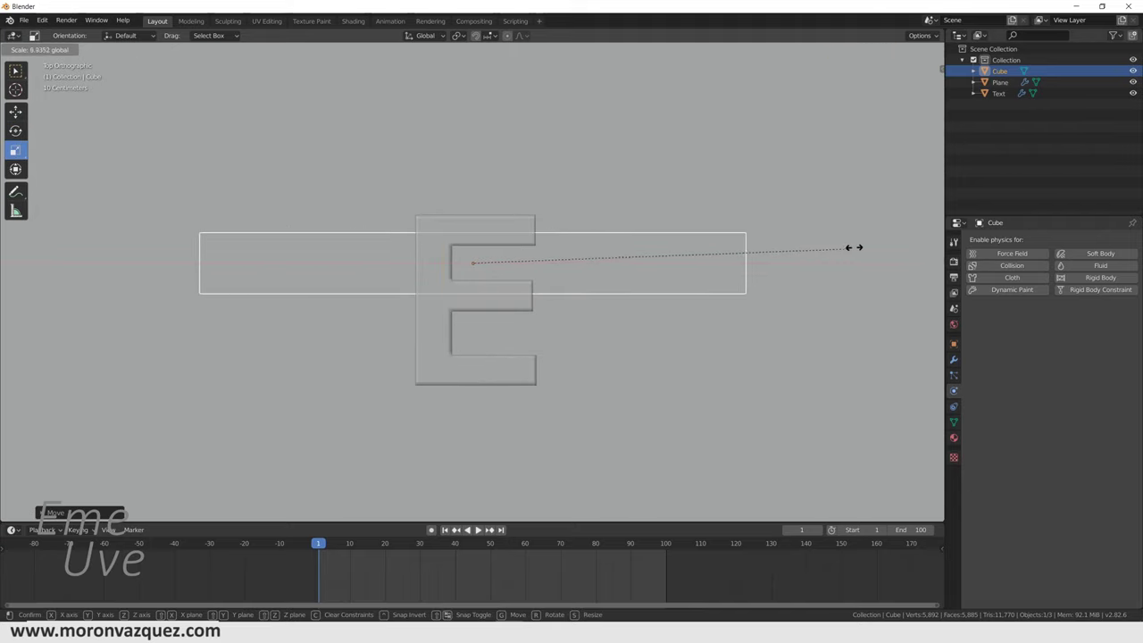
left_click_drag(477, 215, 469, 199)
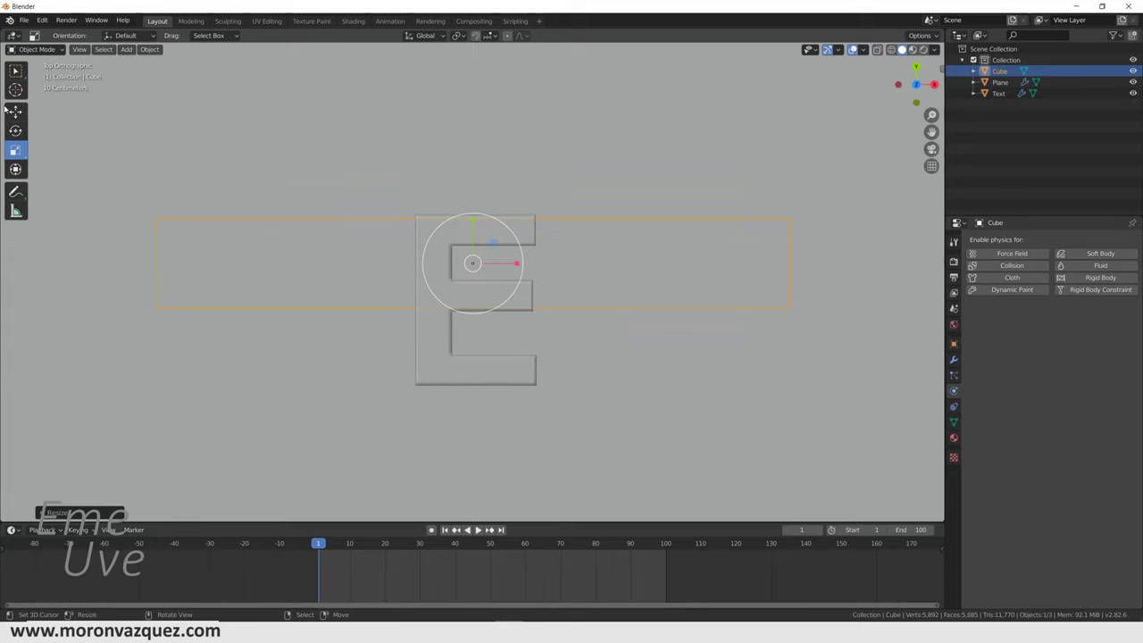
key("shift+space")
key("g")
mouse_move(470, 260)
left_mouse_down()
mouse_move(482, 206)
mouse_move(473, 234)
left_mouse_up()
mouse_move(473, 236)
middle_mouse_down()
mouse_move(431, 294)
mouse_move(598, 174)
mouse_move(462, 267)
middle_mouse_up()
left_click_drag(429, 266, 429, 252)
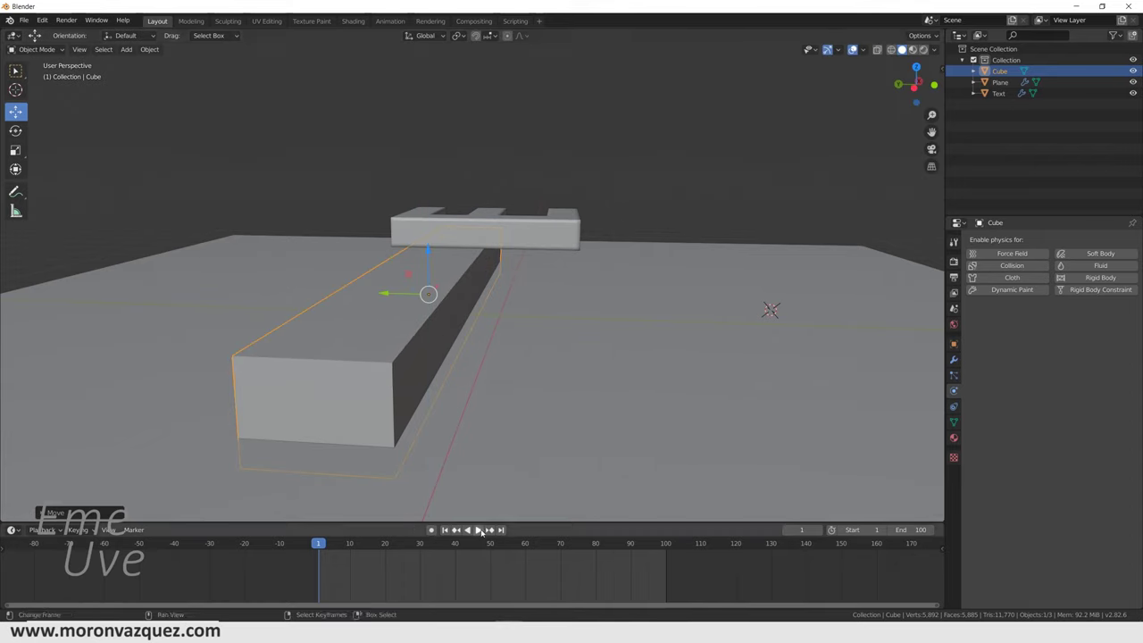
Give the bar Collision physics and play the cloth simulation
left_click(1045, 265)
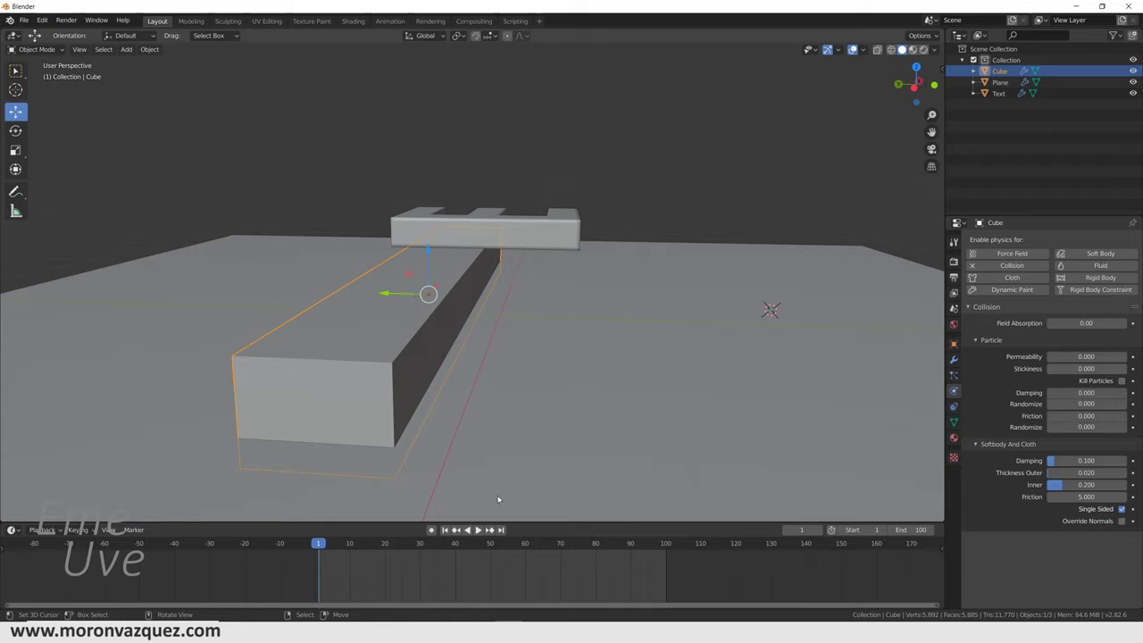
left_click(478, 529)
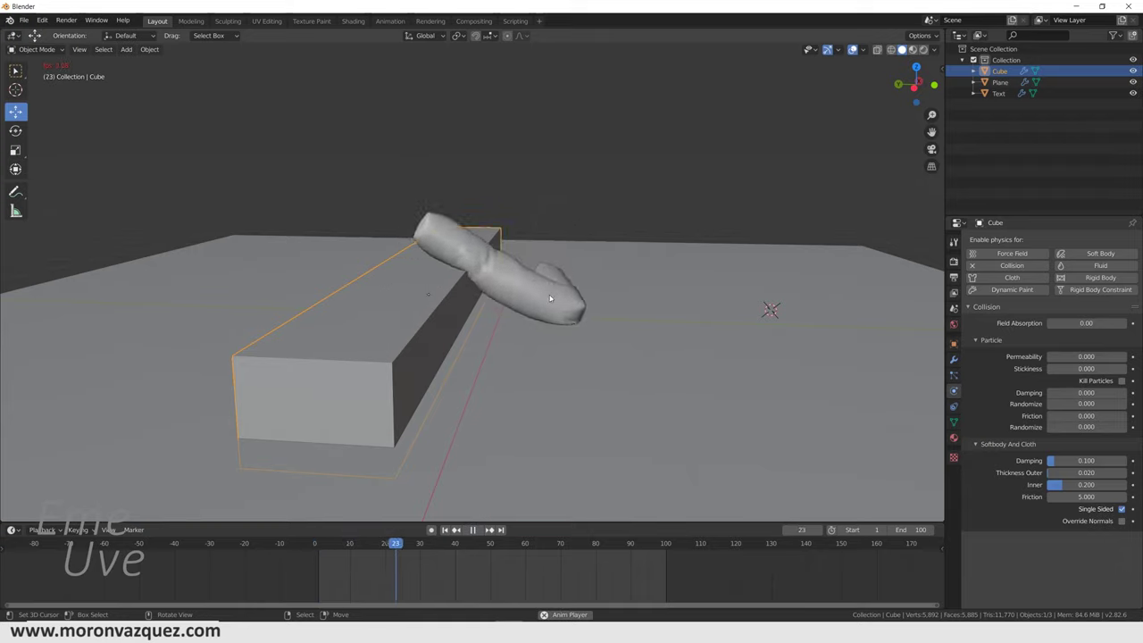
mouse_move(551, 298)
middle_mouse_down()
mouse_move(539, 300)
mouse_move(493, 498)
middle_mouse_up()
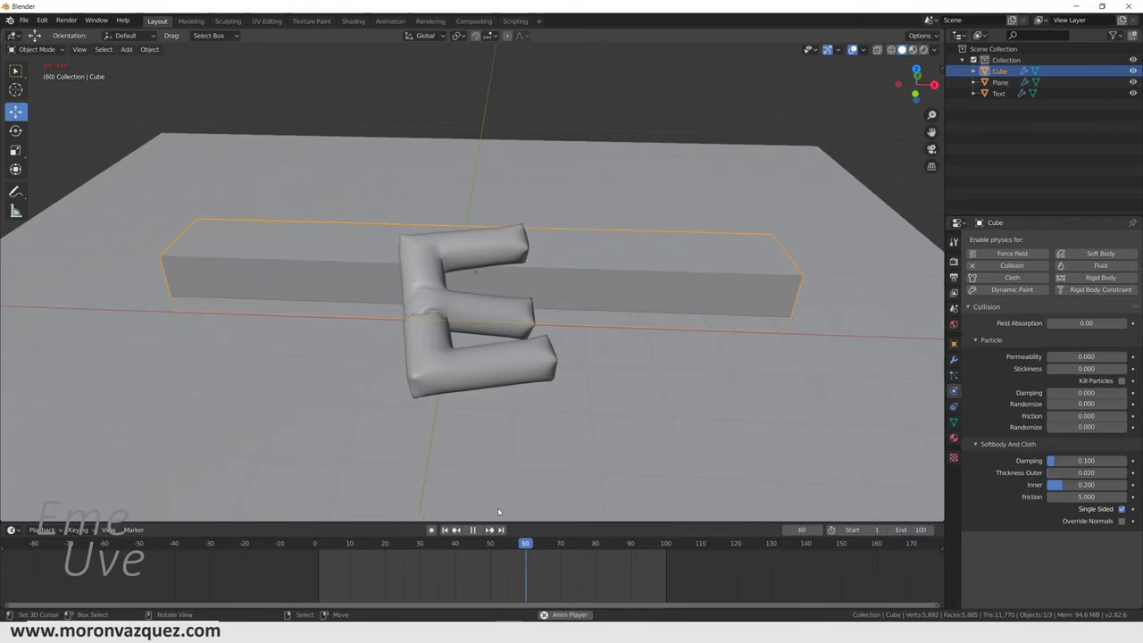
mouse_move(535, 418)
middle_mouse_down()
mouse_move(548, 413)
mouse_move(489, 542)
middle_mouse_up()
Replay the E draping over the bar, stop at frame 48, and select the E
left_click(505, 562)
left_click(470, 532)
left_click(536, 576)
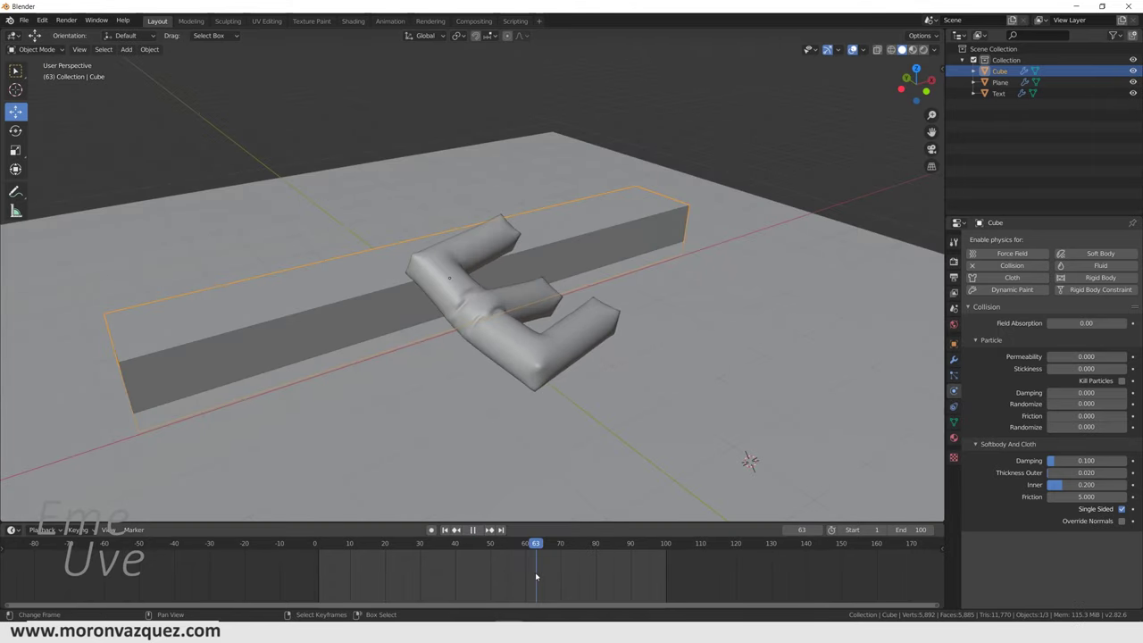
key("space")
mouse_move(538, 501)
middle_mouse_down()
mouse_move(577, 470)
mouse_move(541, 372)
mouse_move(373, 383)
mouse_move(583, 364)
mouse_move(572, 365)
mouse_move(556, 317)
mouse_move(709, 294)
mouse_move(450, 281)
mouse_move(498, 340)
middle_mouse_up()
scroll(528, 373, "up", 3)
scroll(450, 281, "down", 5)
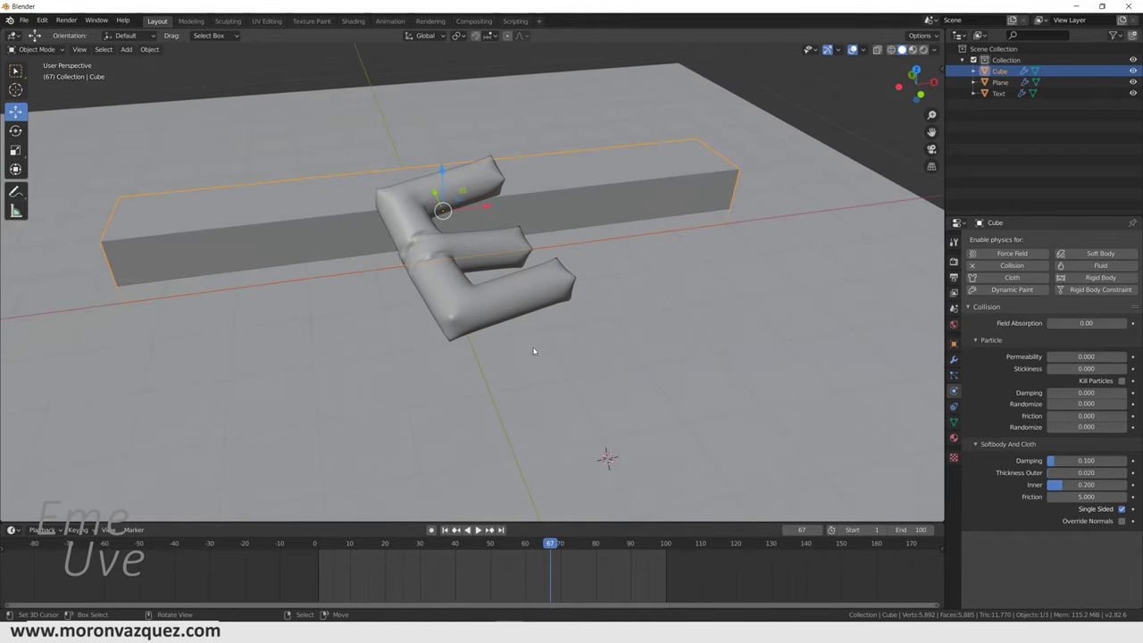
key("space")
mouse_move(492, 573)
left_mouse_down()
mouse_move(399, 587)
mouse_move(559, 579)
mouse_move(368, 585)
mouse_move(314, 599)
mouse_move(482, 597)
left_mouse_up()
key("space")
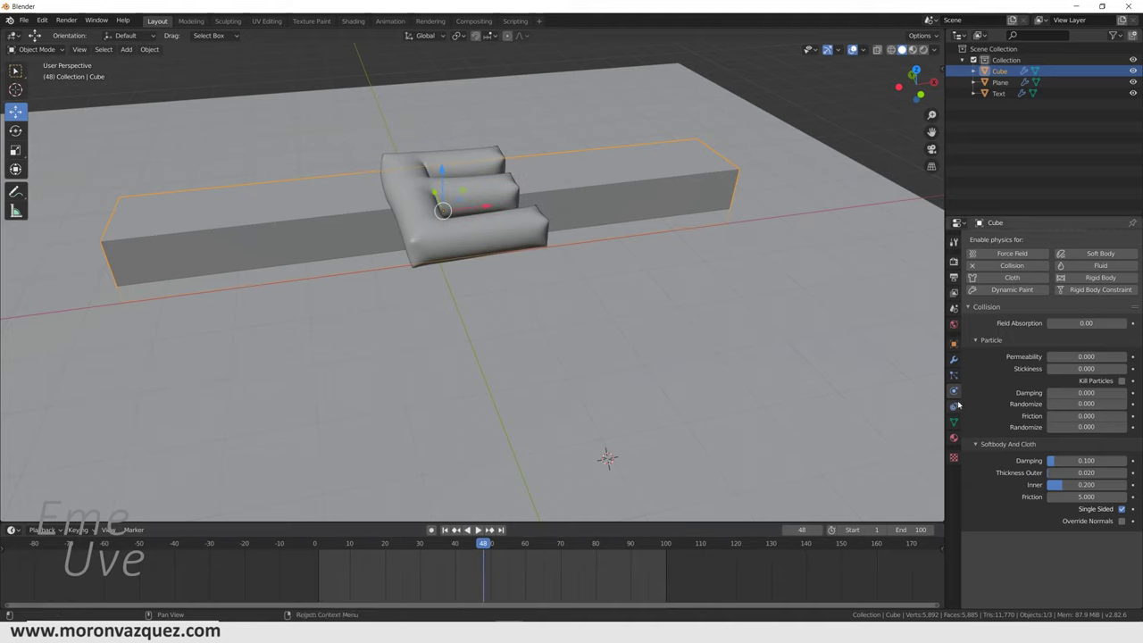
left_click(456, 189)
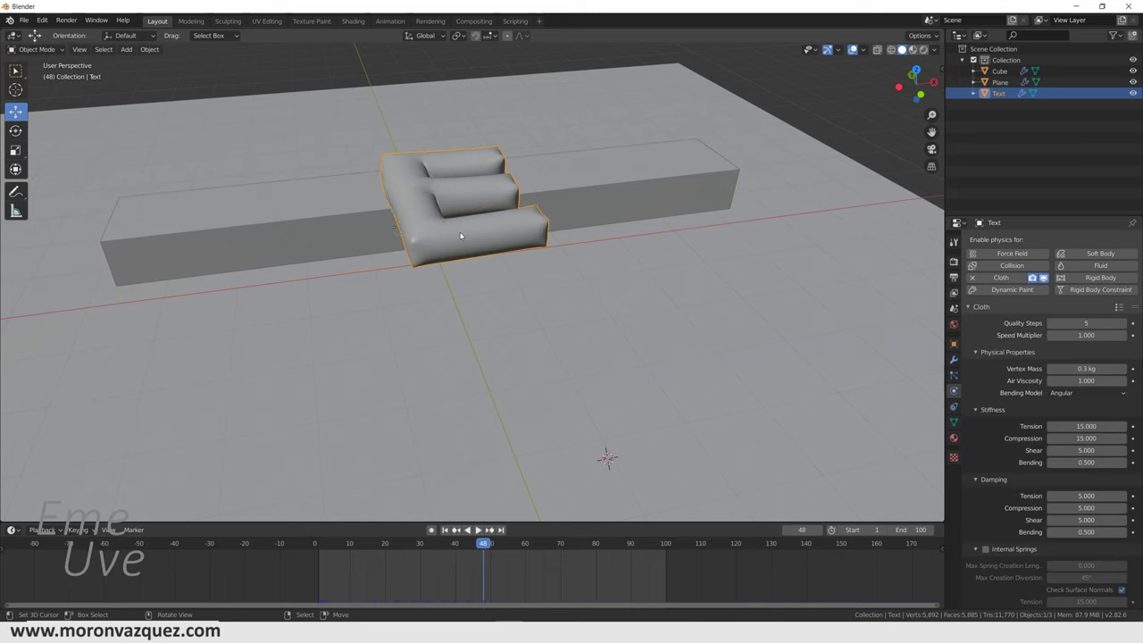
Lower the cloth's Vertex Mass to 0.1 kg and replay the simulation from frame 1
left_click(1092, 369)
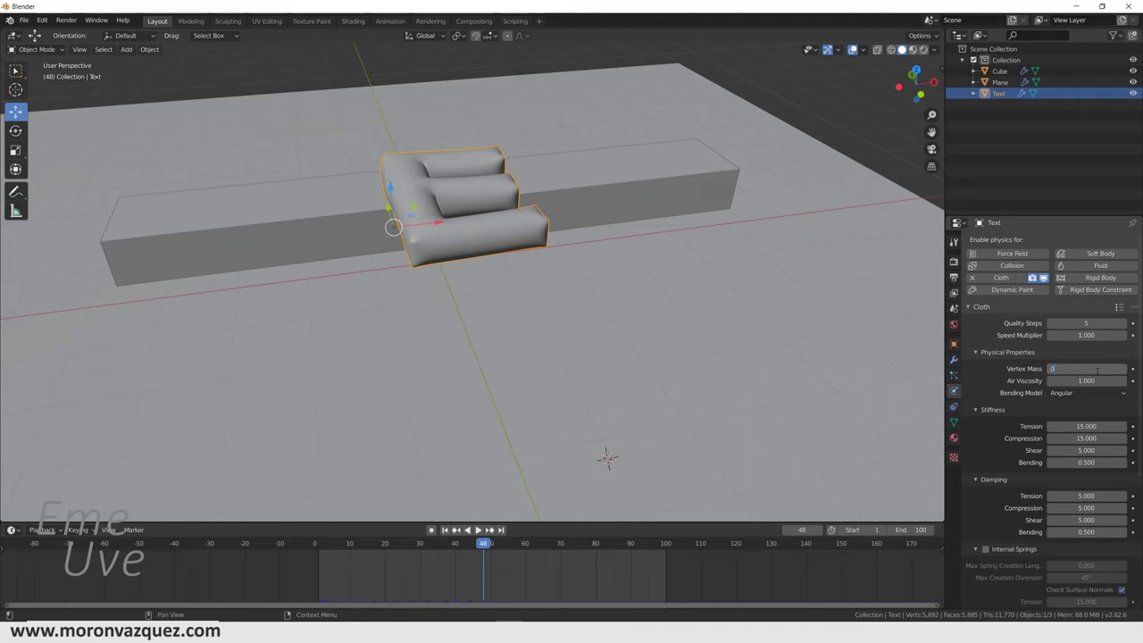
type(".1")
key("Return")
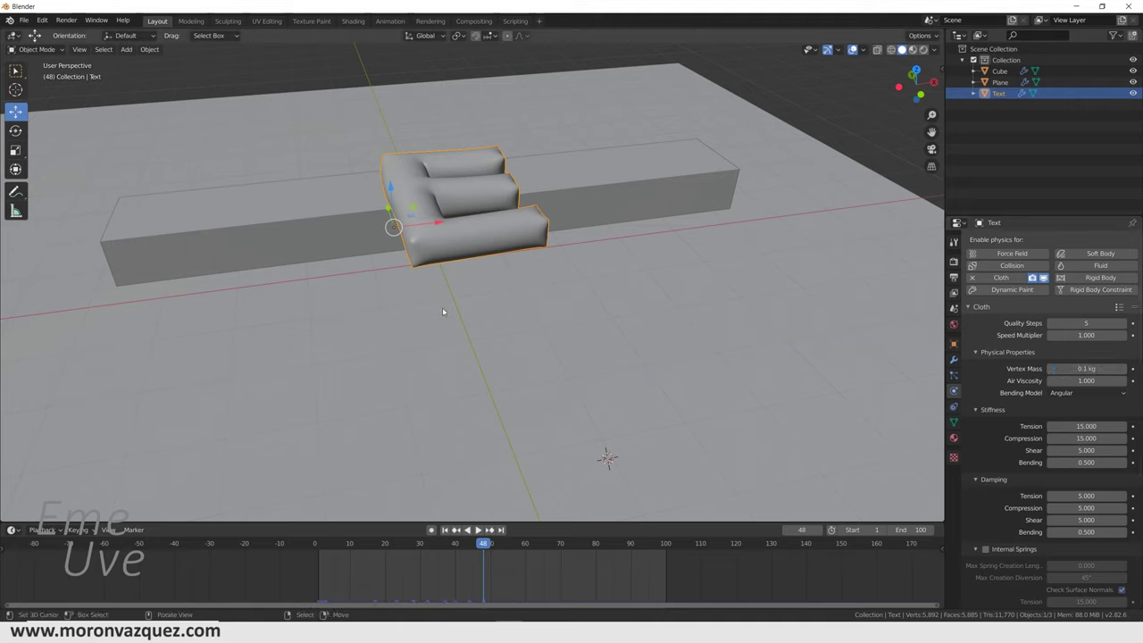
left_click(446, 531)
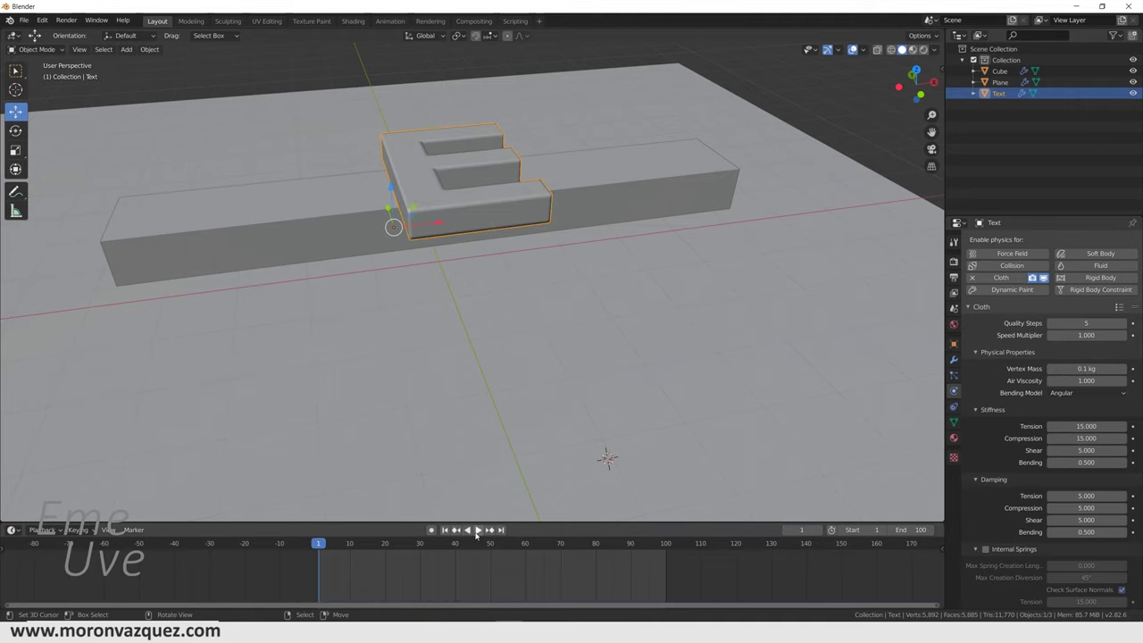
left_click(477, 530)
middle_click_drag(495, 427, 508, 420)
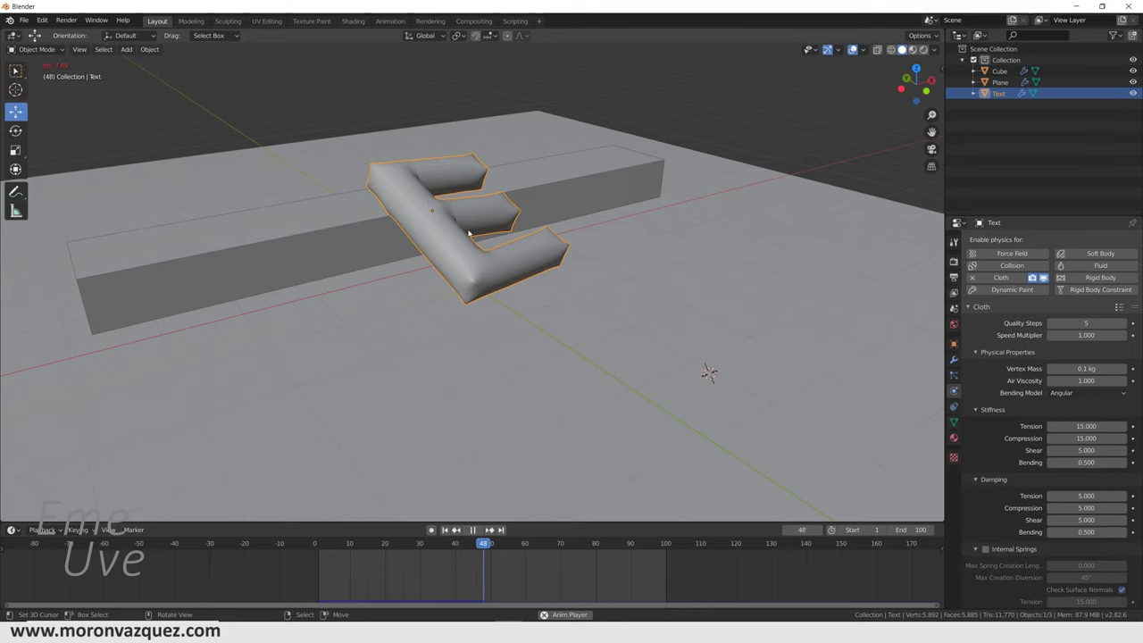
middle_click_drag(461, 230, 507, 246)
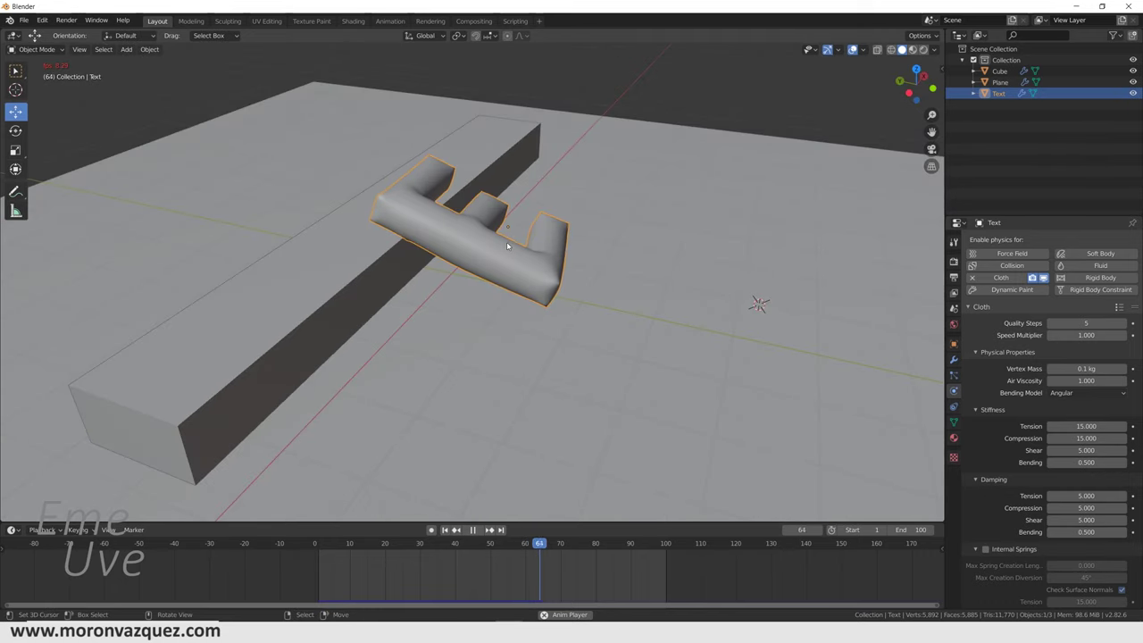
key("space")
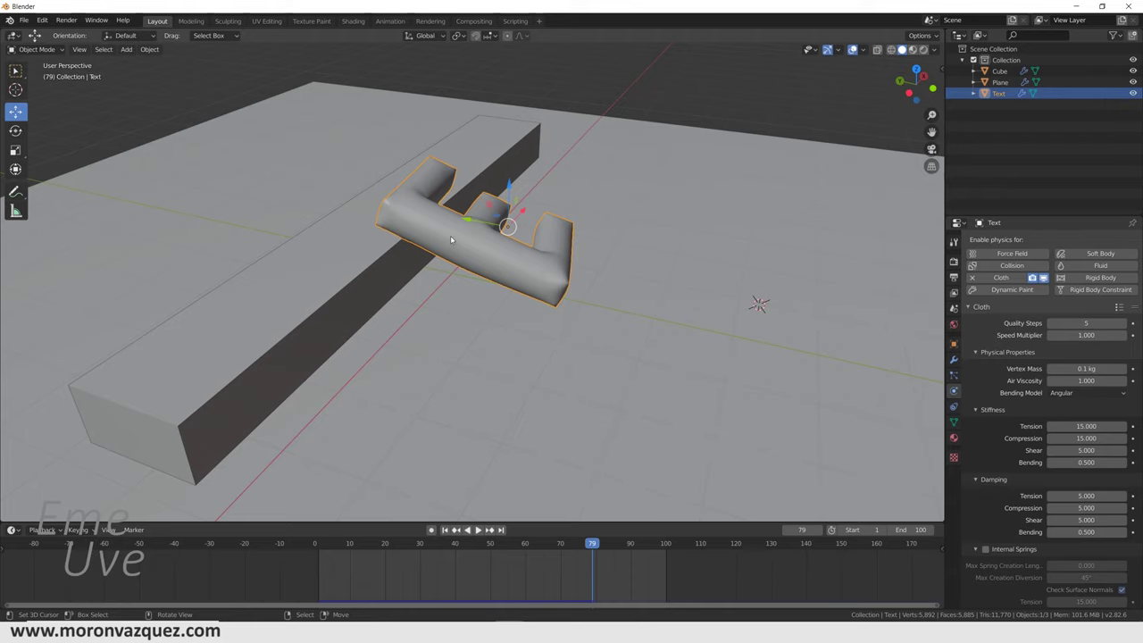
mouse_move(435, 245)
middle_mouse_down()
mouse_move(565, 440)
mouse_move(504, 443)
middle_mouse_up()
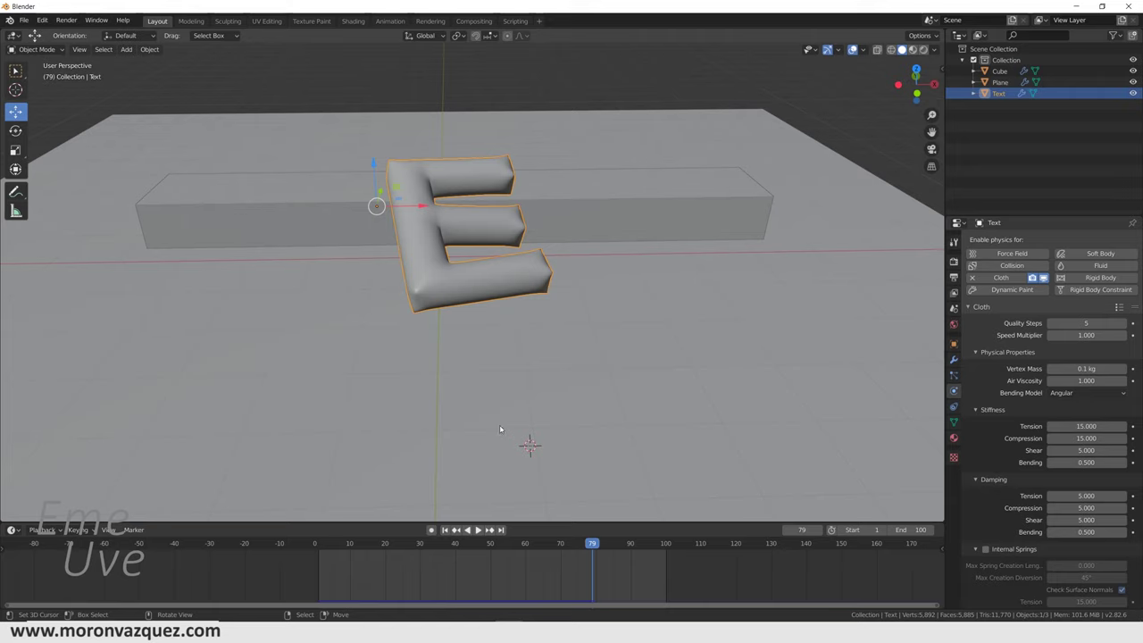
Switch to rendered preview and add a Sun light positioned above the scene
left_click(925, 50)
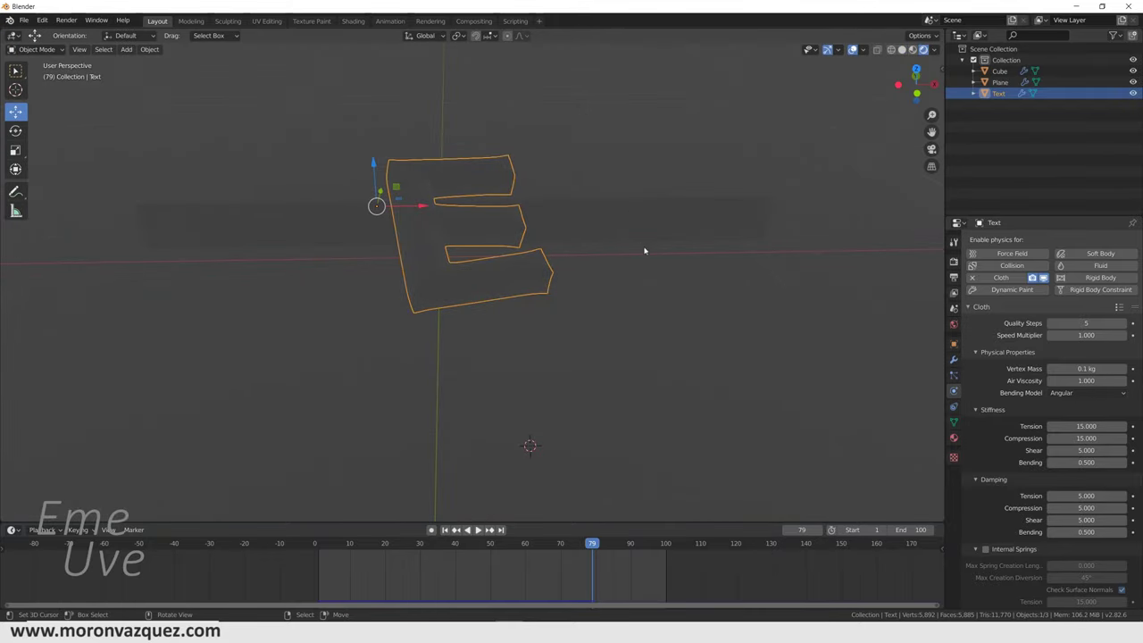
key("shift+a")
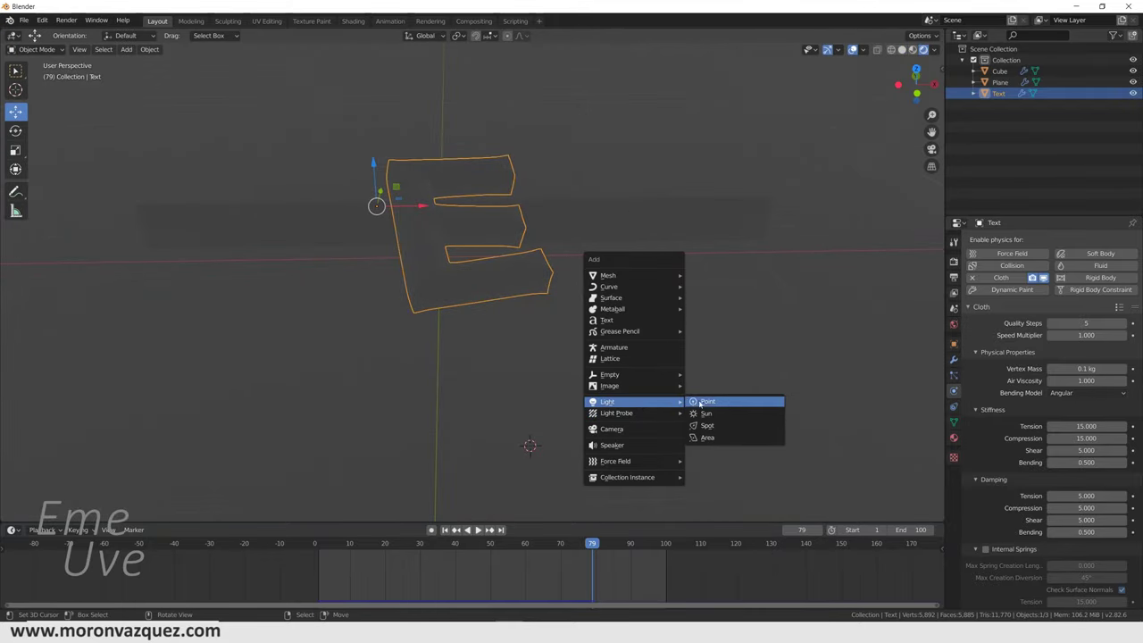
left_click(705, 413)
key("g")
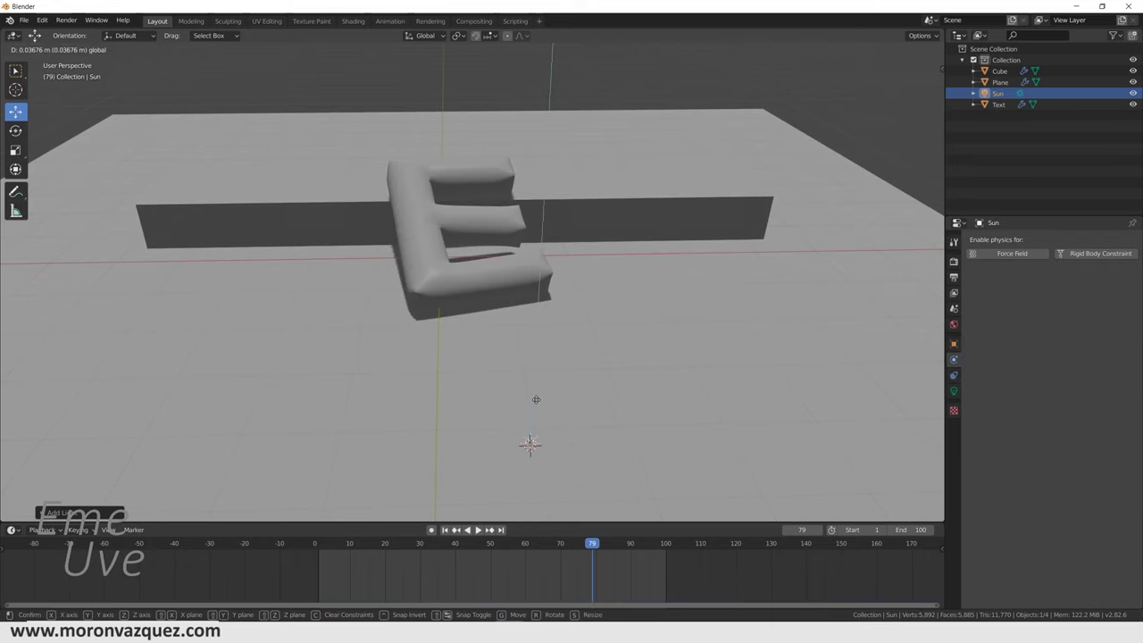
left_click(599, 118)
Tilt the sun around its X axis and raise its Strength to about 2.19
key("r")
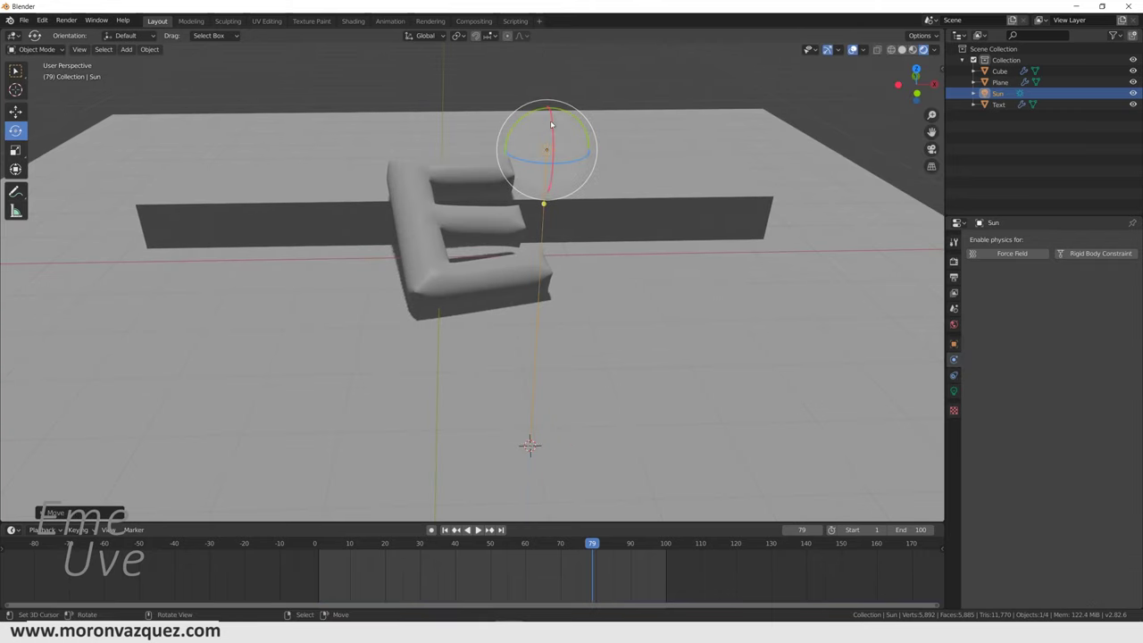
key("x")
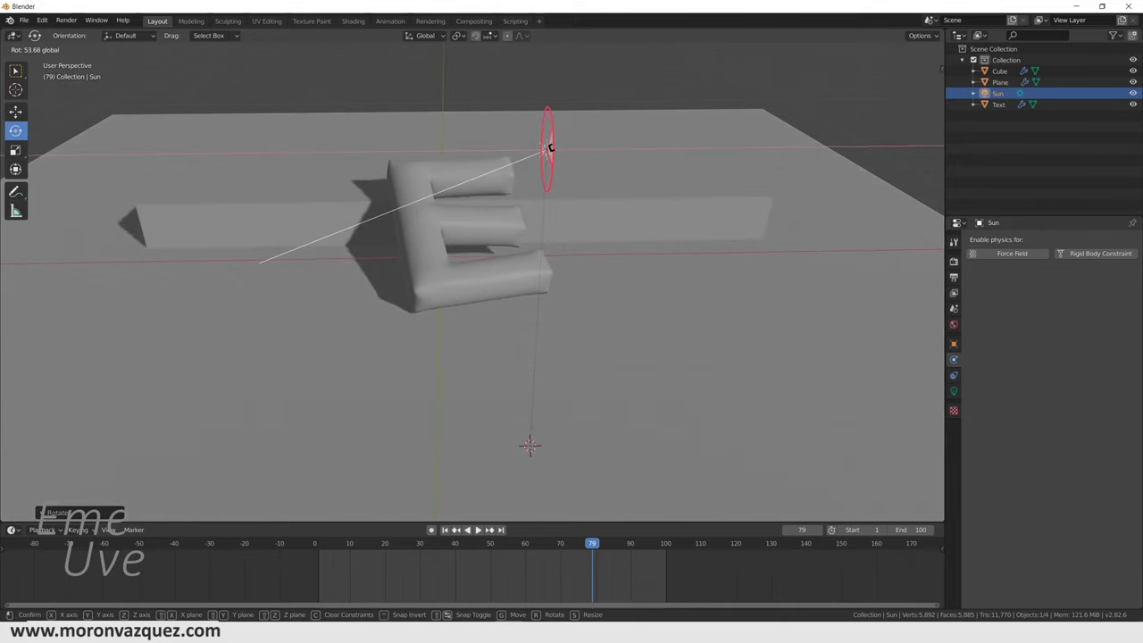
left_click(551, 152)
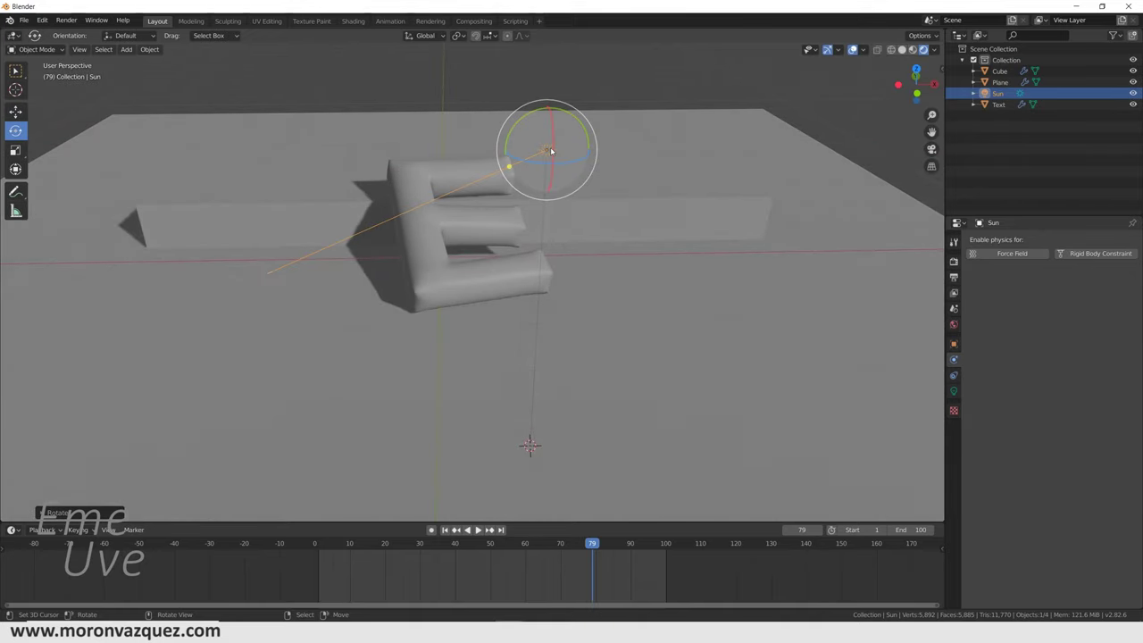
left_click(954, 392)
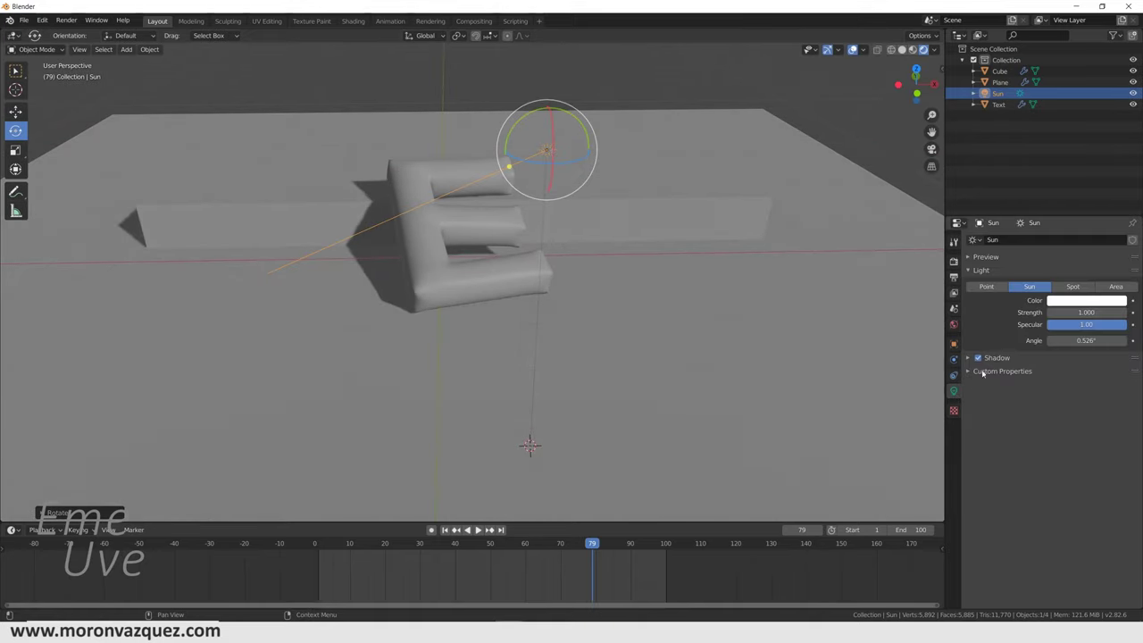
left_click(1086, 312)
mouse_move(1085, 312)
left_mouse_down()
mouse_move(1112, 313)
mouse_move(1080, 312)
left_mouse_up()
type("2.190")
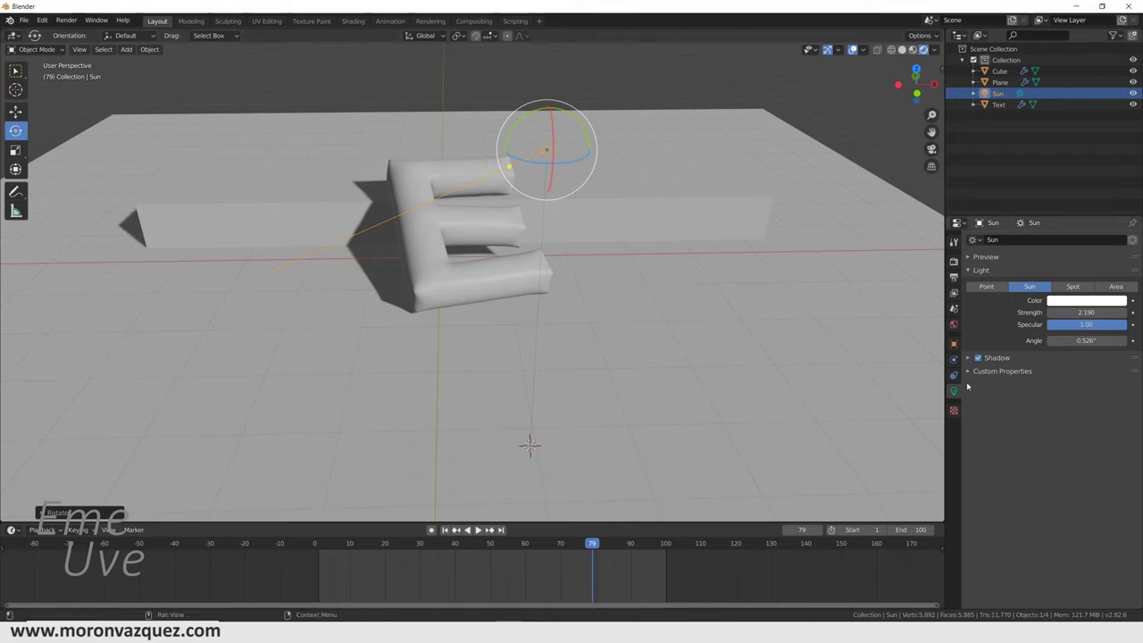
Create a new material for the E with a red Base Color
left_click(500, 284)
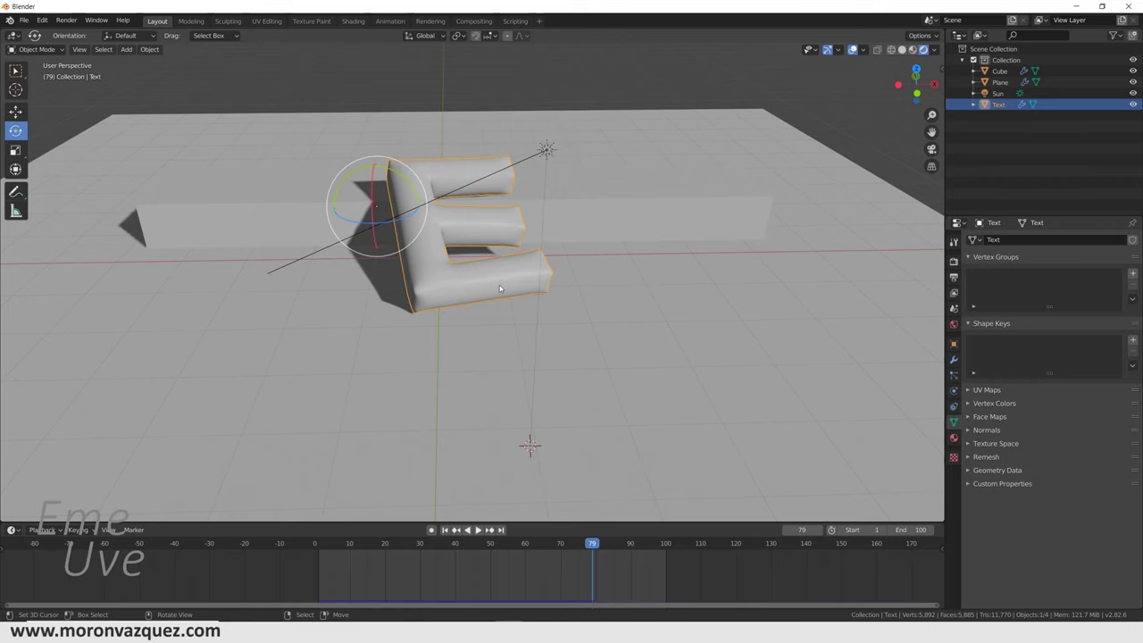
left_click(954, 439)
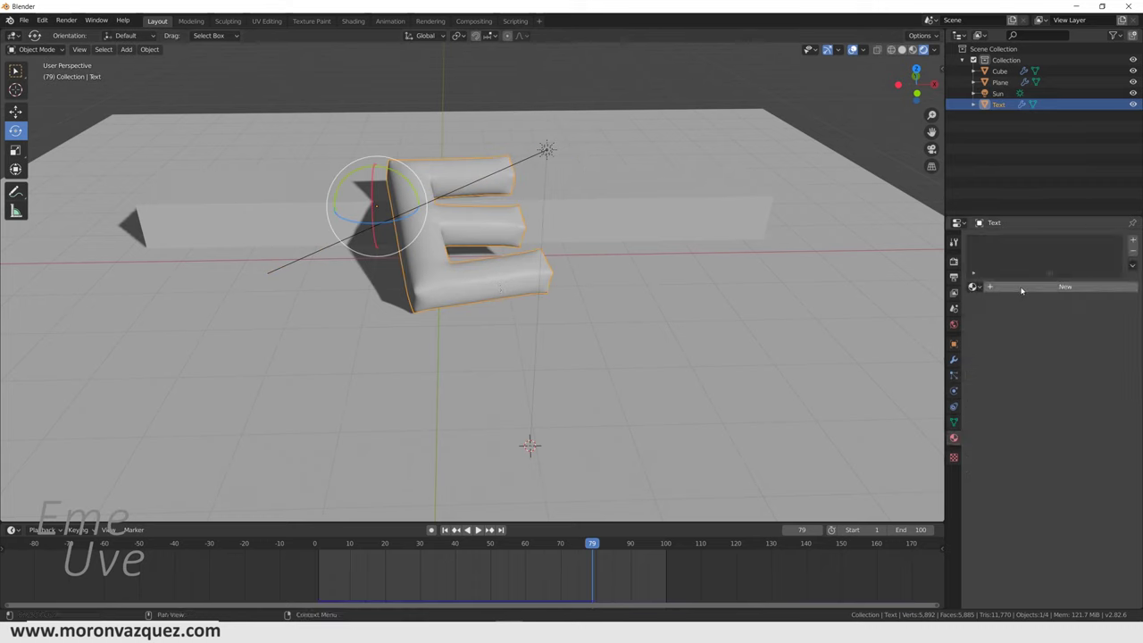
left_click(1026, 290)
left_click(1085, 402)
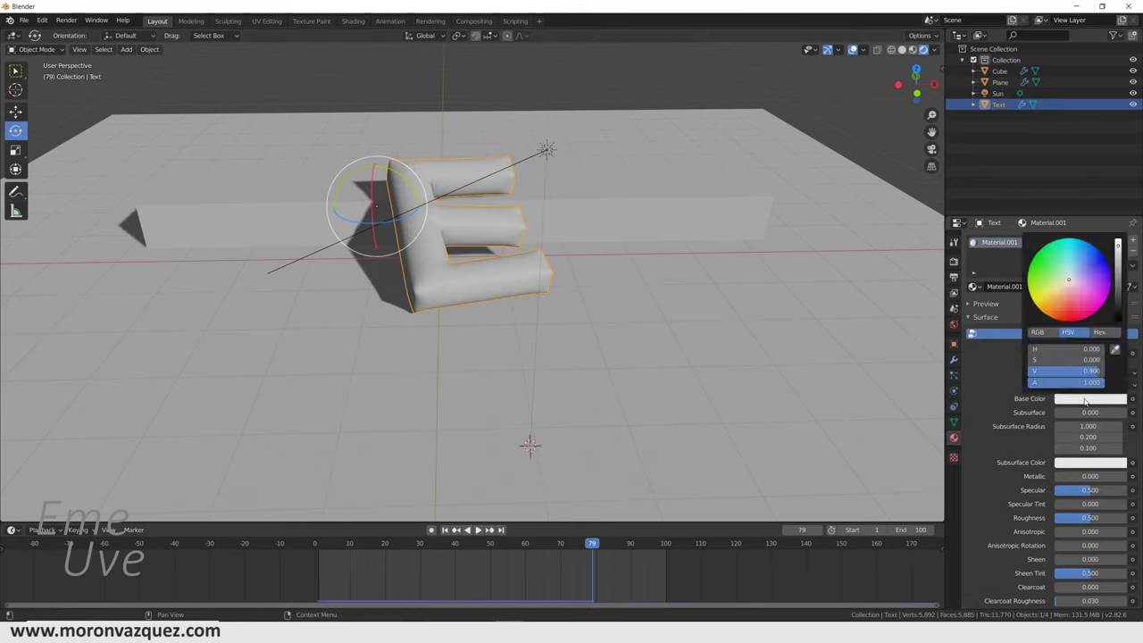
left_click(1109, 280)
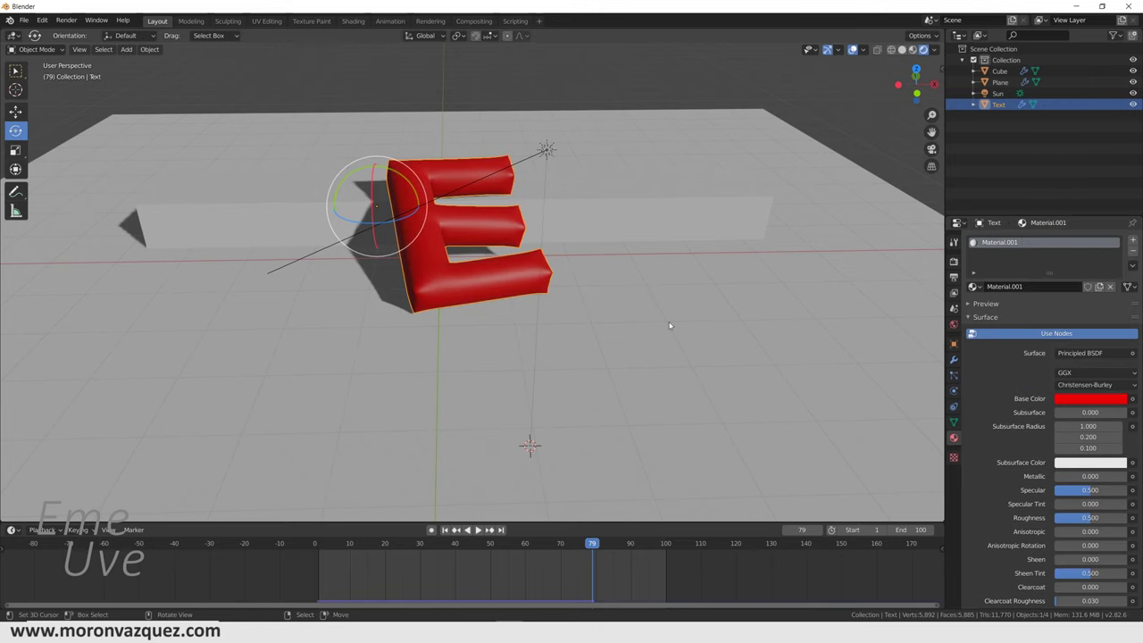
Set the material's Metallic to 1.0 and Roughness to 0.0
middle_click_drag(491, 266, 503, 265)
scroll(408, 260, "up", 3)
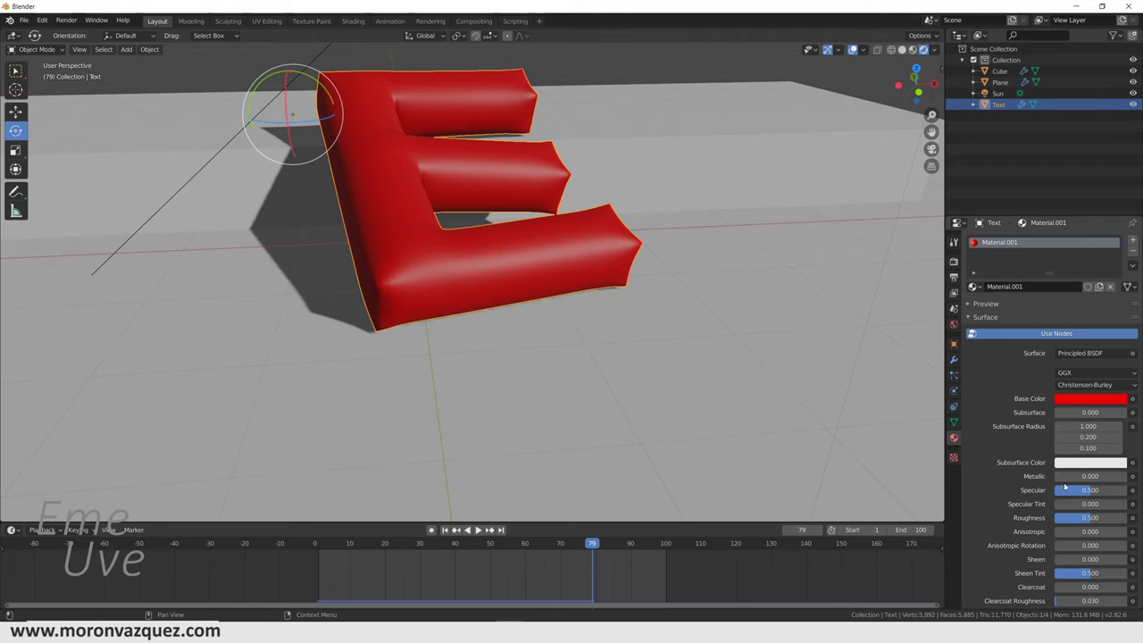
left_click_drag(1063, 476, 1127, 476)
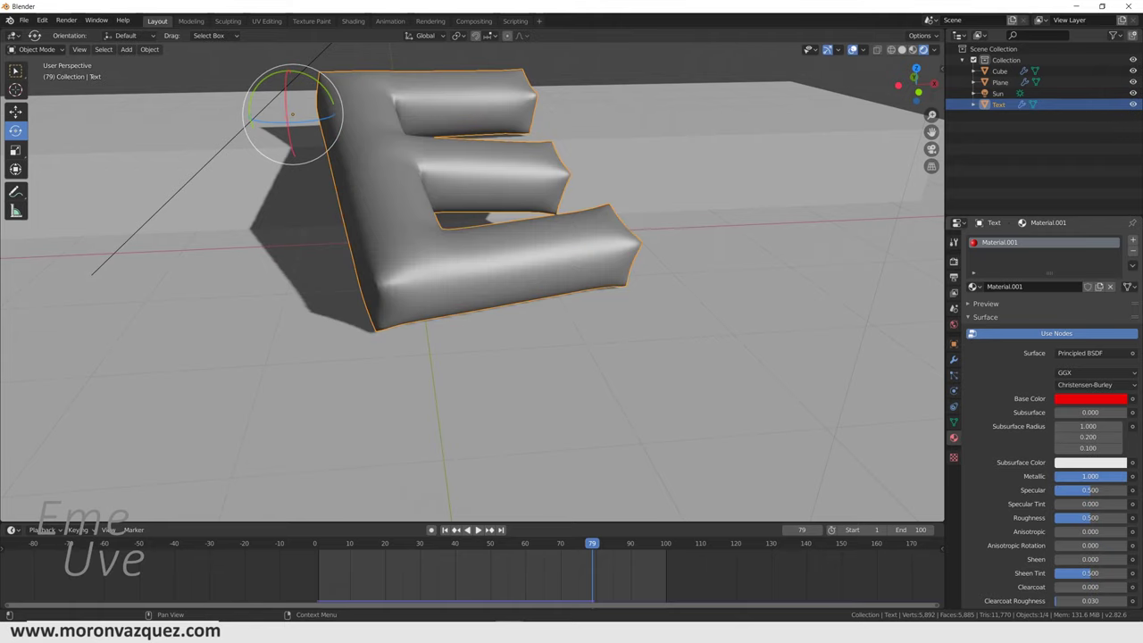
scroll(1072, 474, "down", 2)
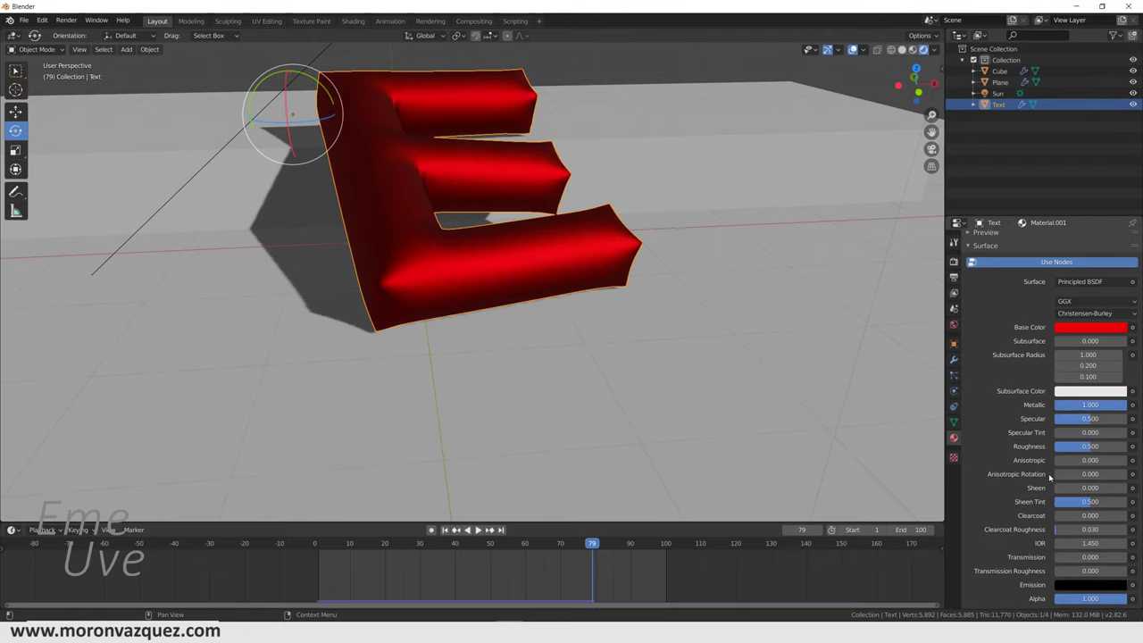
left_click_drag(1088, 451, 1057, 451)
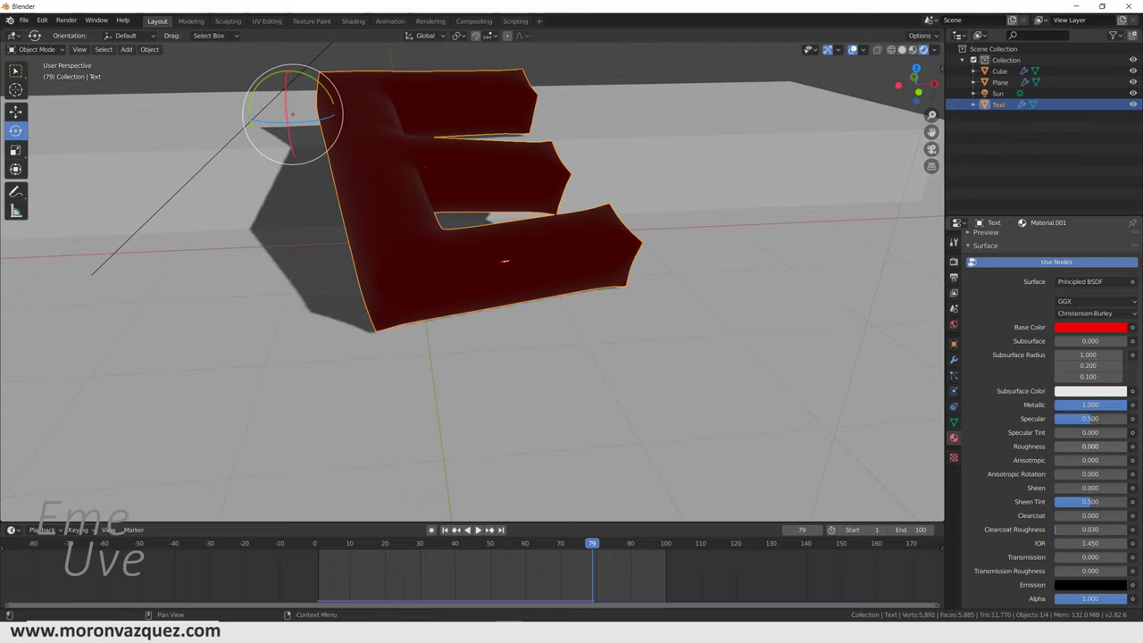
mouse_move(650, 316)
middle_mouse_down()
mouse_move(679, 332)
mouse_move(536, 314)
mouse_move(678, 316)
mouse_move(664, 308)
mouse_move(6, 290)
middle_mouse_up()
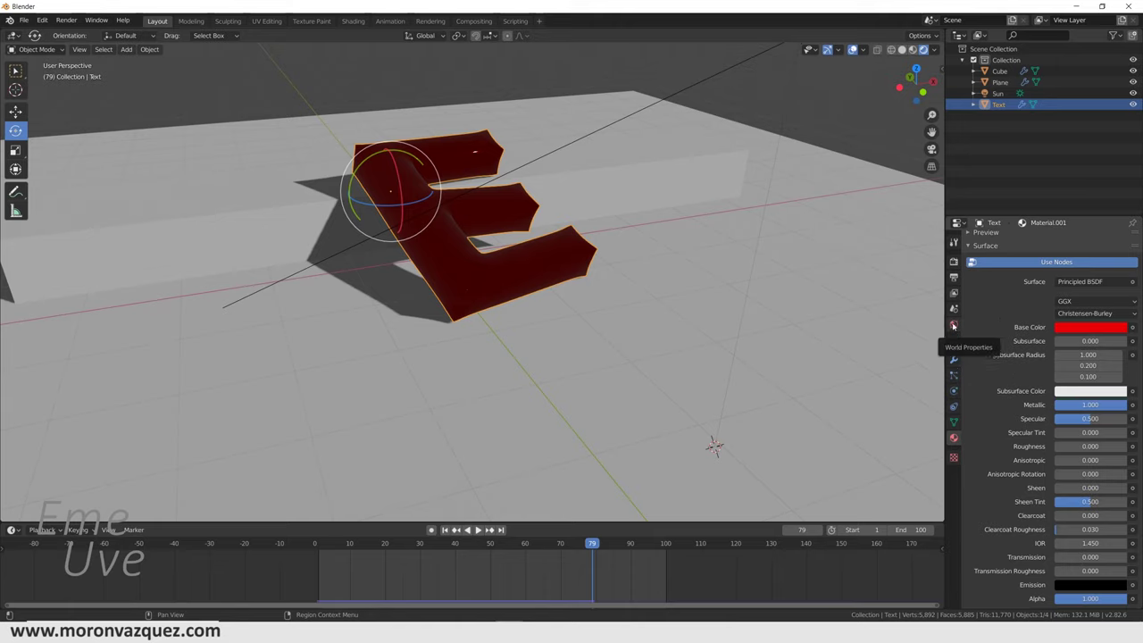
Switch the world Color input to an Environment Texture
left_click(953, 326)
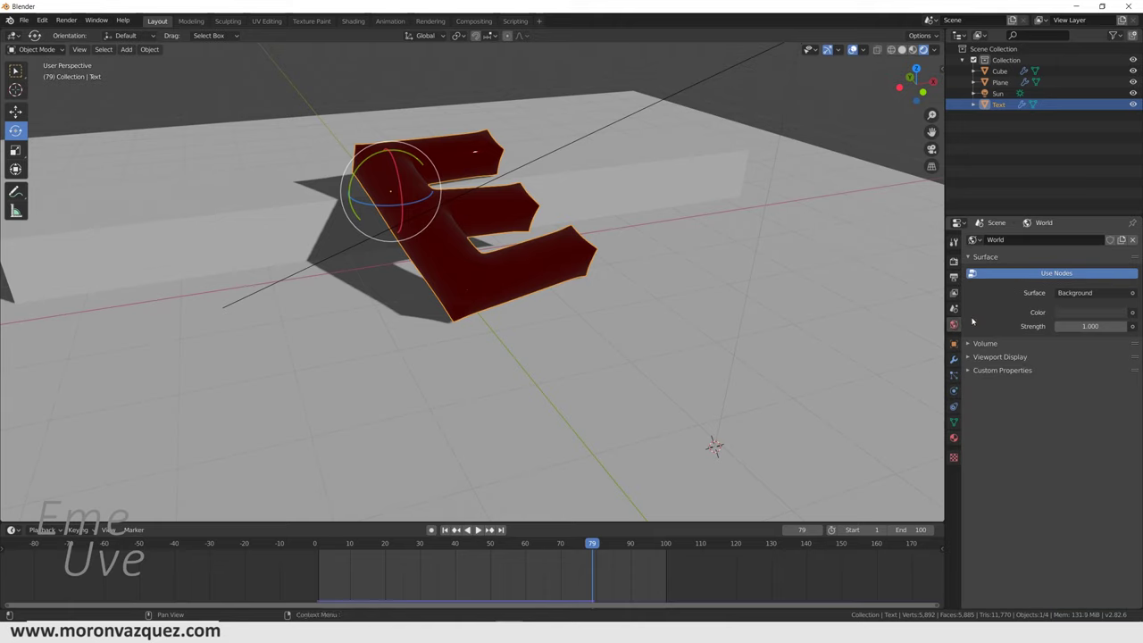
left_click(1133, 313)
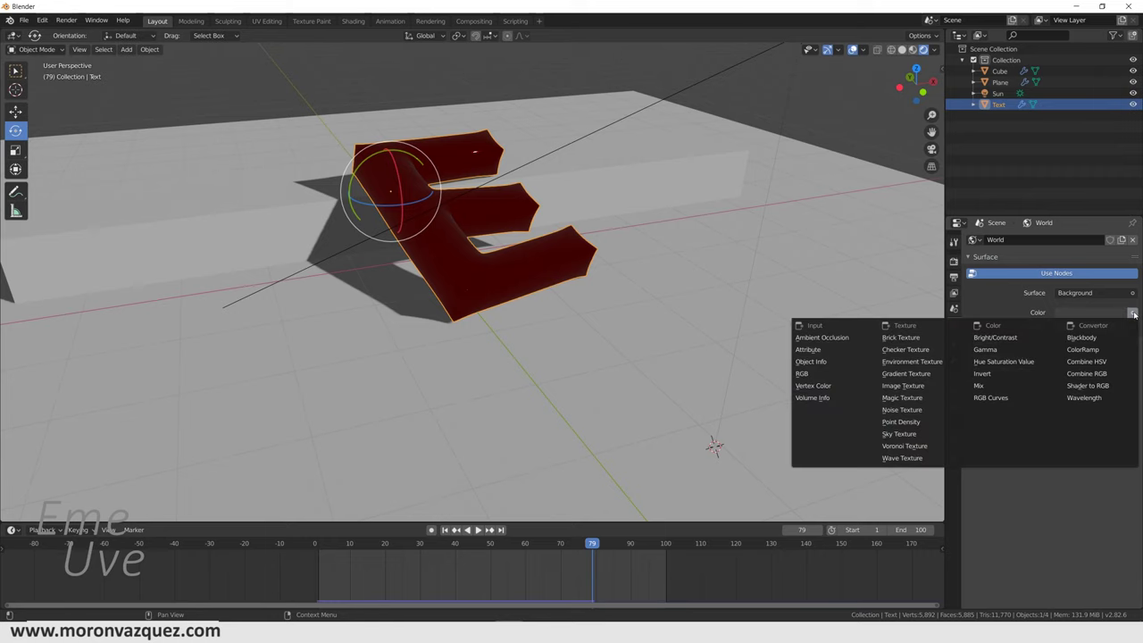
left_click(926, 366)
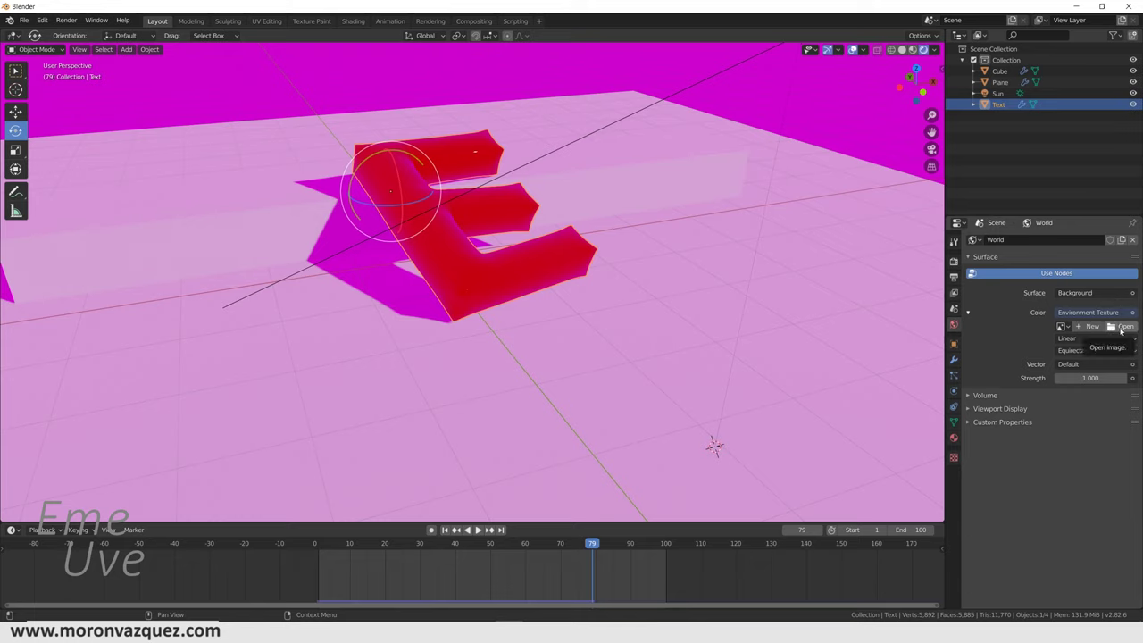
Load artist_workshop_4k.hdr from E:\3D\HDRI as the world environment image
left_click(1122, 327)
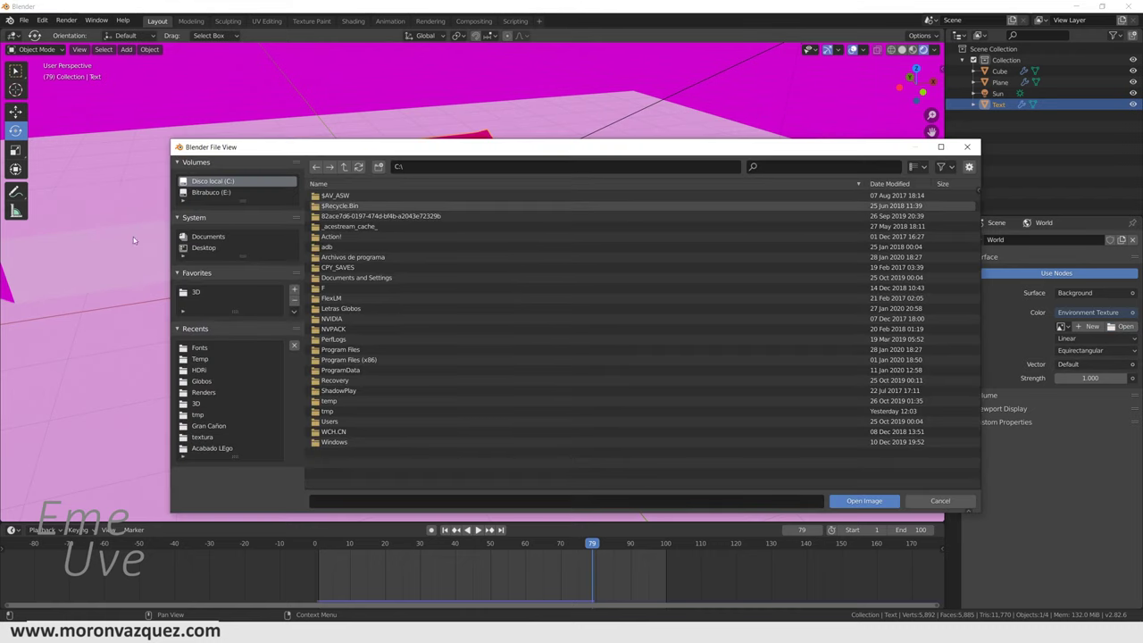
left_click(194, 294)
left_click(328, 371)
double_click(325, 371)
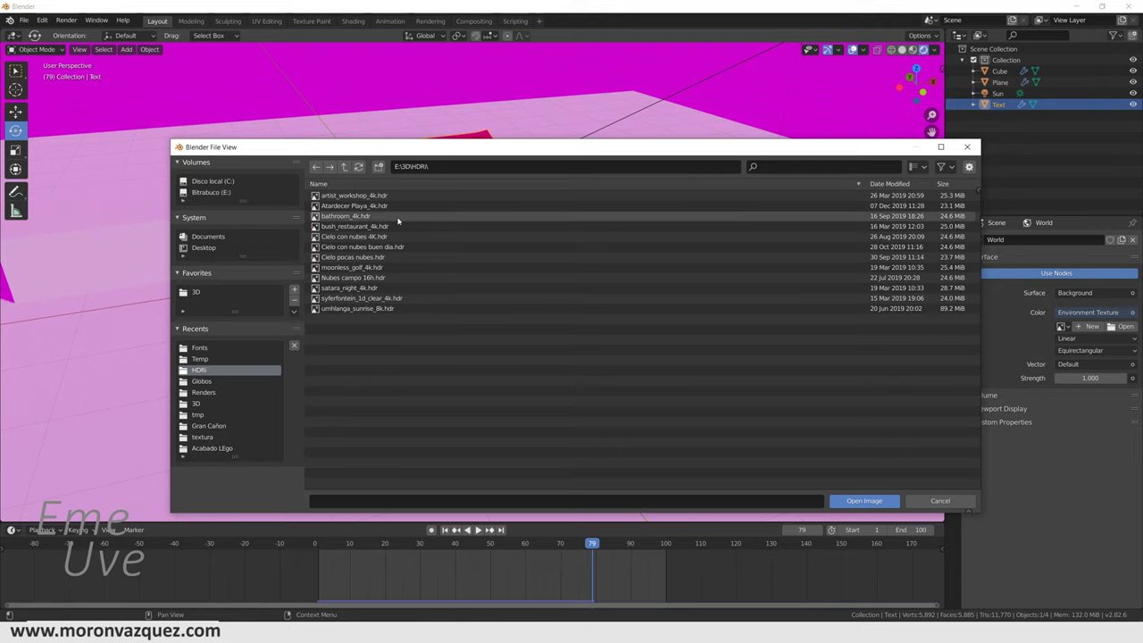
left_click(318, 198)
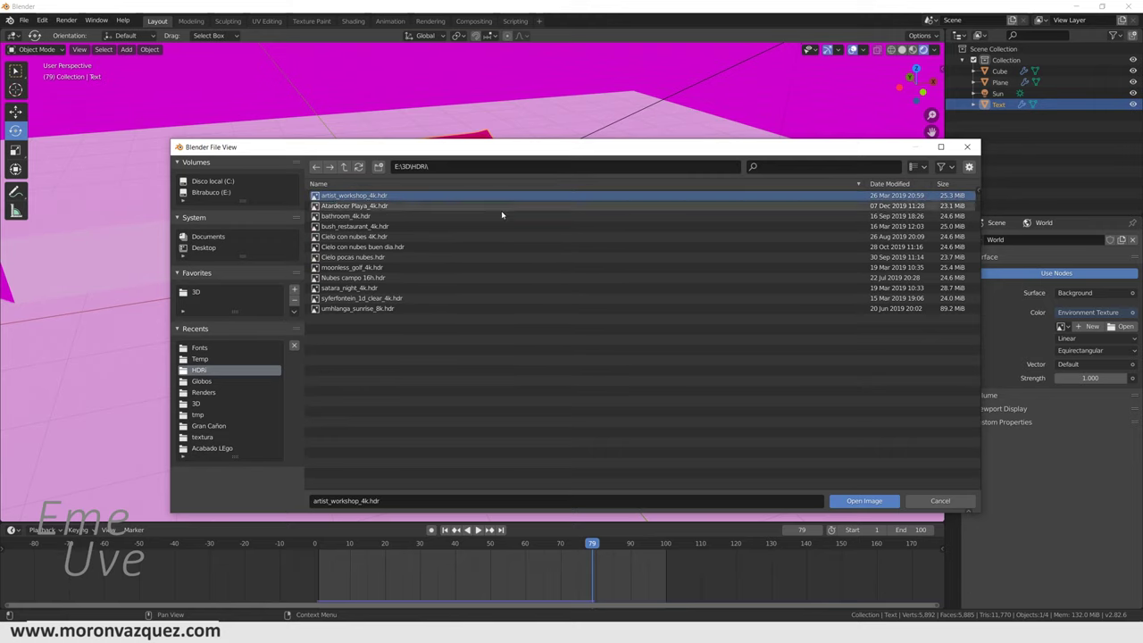
left_click(873, 502)
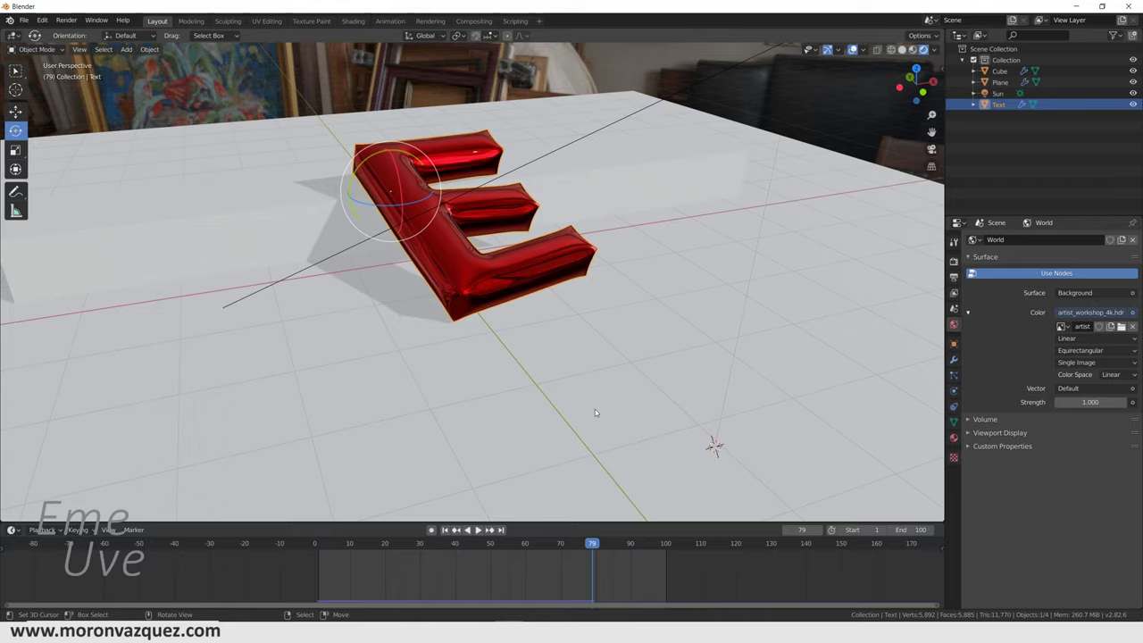
mouse_move(595, 411)
middle_mouse_down()
mouse_move(409, 431)
mouse_move(458, 406)
mouse_move(438, 355)
mouse_move(401, 366)
mouse_move(490, 367)
mouse_move(615, 329)
mouse_move(565, 323)
middle_mouse_up()
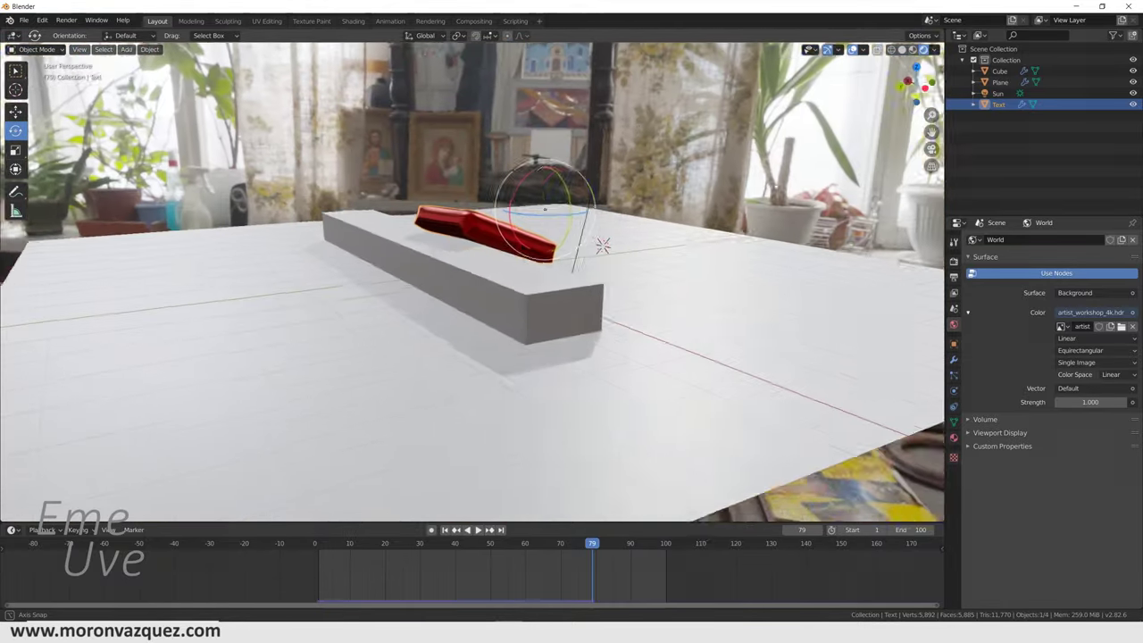
mouse_move(626, 223)
middle_mouse_down()
mouse_move(838, 183)
mouse_move(512, 182)
mouse_move(629, 214)
middle_mouse_up()
scroll(504, 302, "up", 4)
mouse_move(505, 302)
middle_mouse_down()
mouse_move(536, 312)
mouse_move(566, 288)
mouse_move(530, 296)
middle_mouse_up()
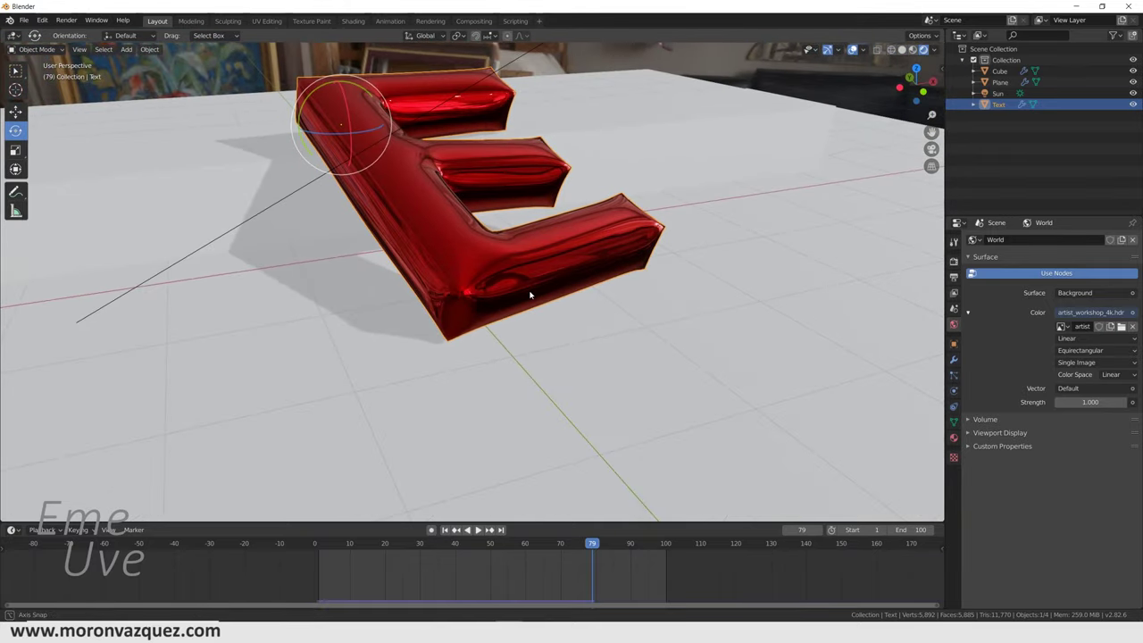
left_click(953, 262)
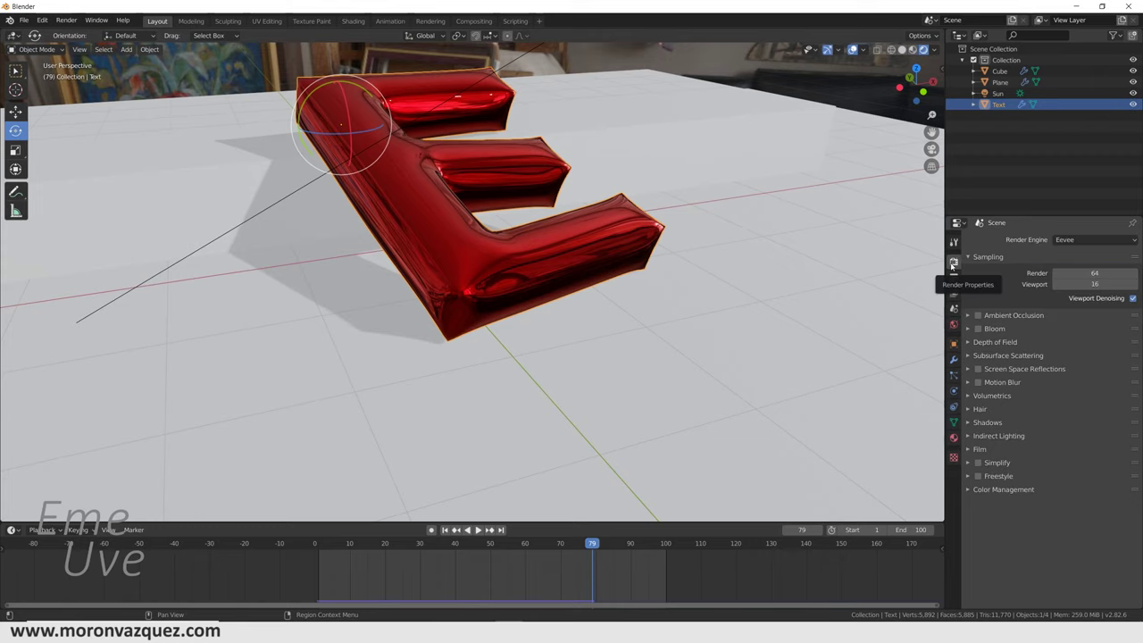
Turn on Eevee Ambient Occlusion, comparing the E's shading with it off and on
left_click(978, 317)
middle_click_drag(625, 321, 507, 318)
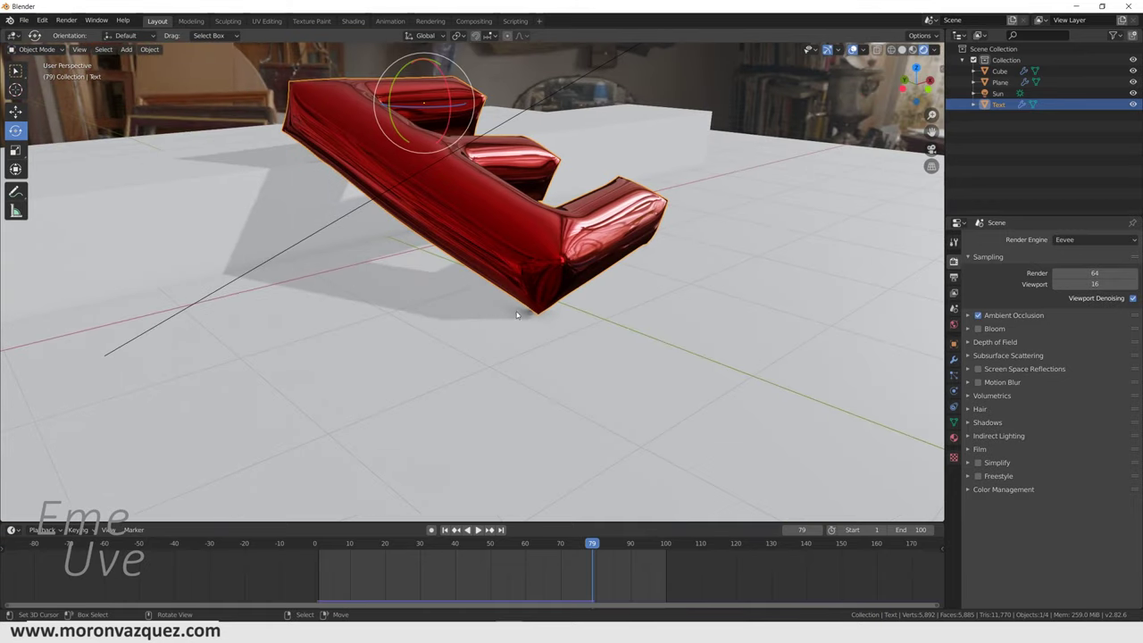
left_click(978, 316)
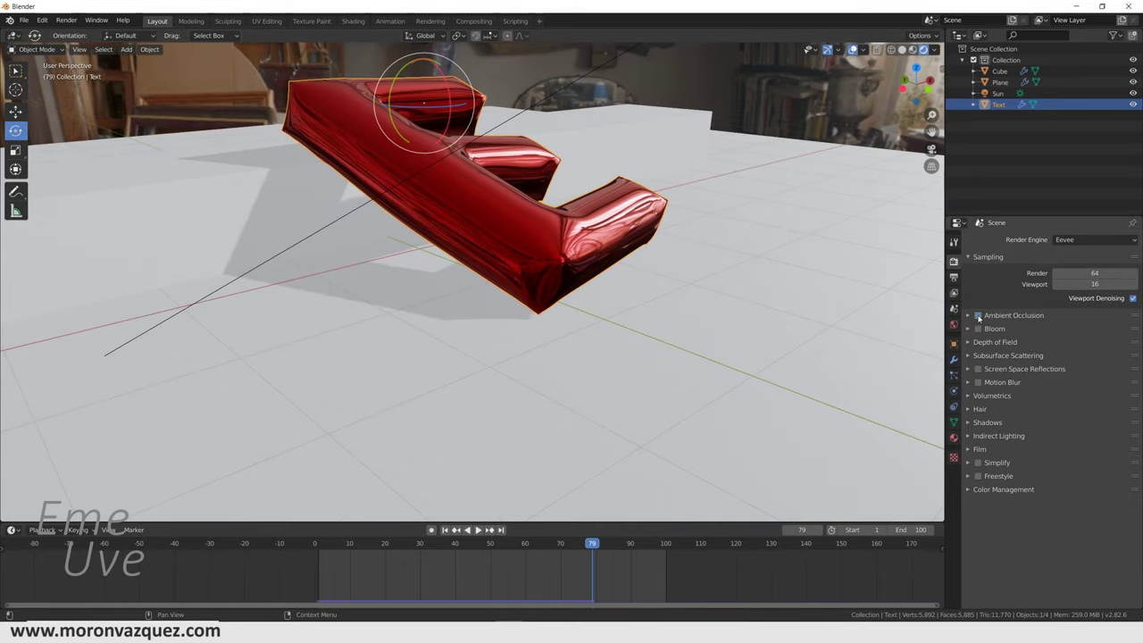
left_click(979, 316)
left_click(978, 316)
middle_click_drag(848, 309, 693, 310)
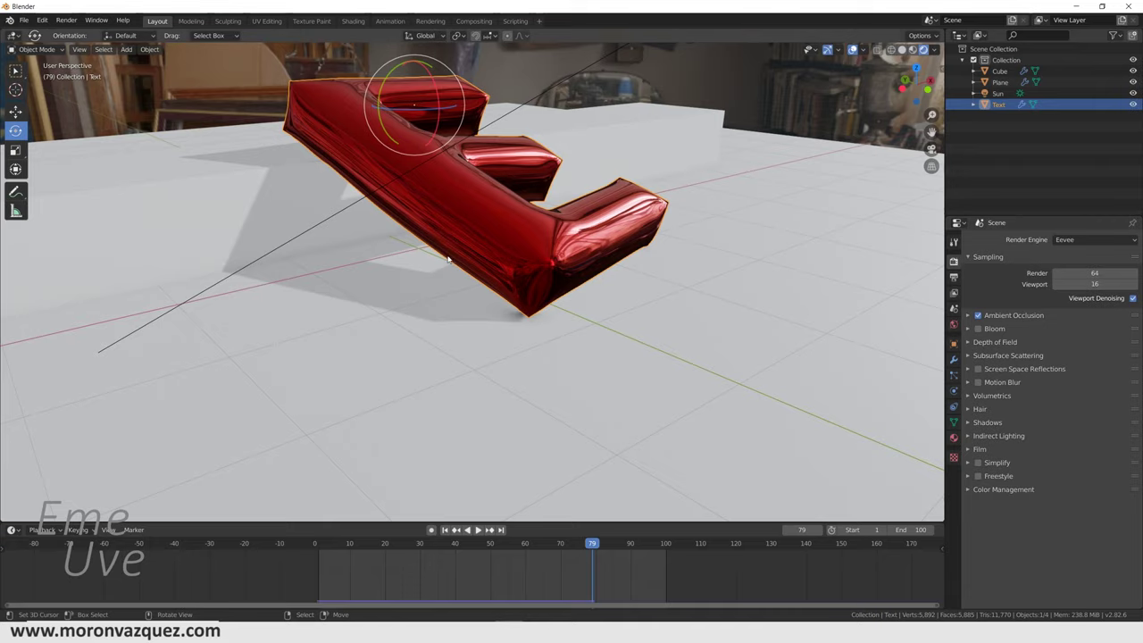
middle_click_drag(476, 247, 434, 268)
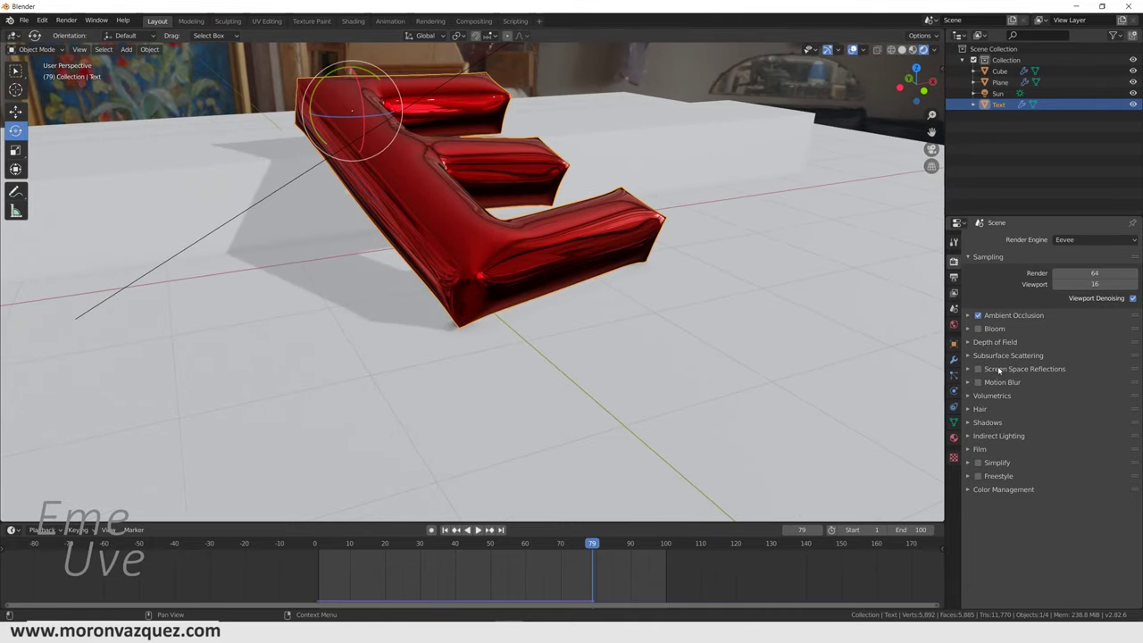
Enable Screen Space Reflections and inspect the glossy E's updated reflections
left_click(977, 369)
mouse_move(688, 367)
middle_mouse_down()
mouse_move(730, 356)
mouse_move(566, 378)
mouse_move(666, 374)
mouse_move(651, 354)
mouse_move(658, 365)
mouse_move(635, 383)
mouse_move(626, 373)
middle_mouse_up()
scroll(626, 373, "up", 2)
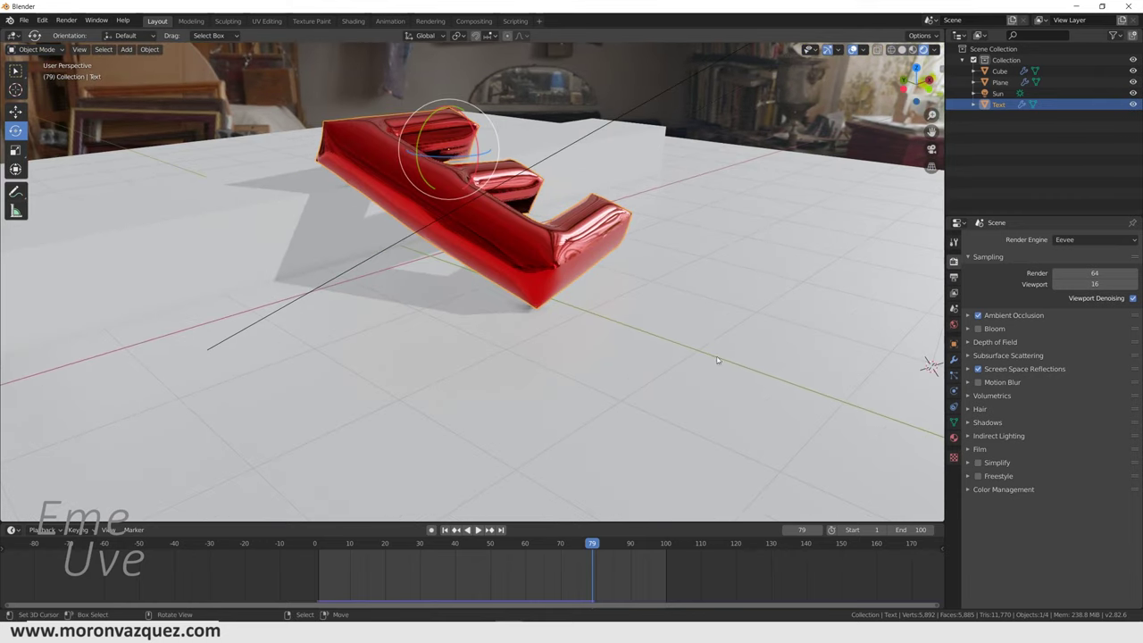
Play the animation briefly from frame 1, then stop and return to the start
left_click(445, 530)
left_click(478, 530)
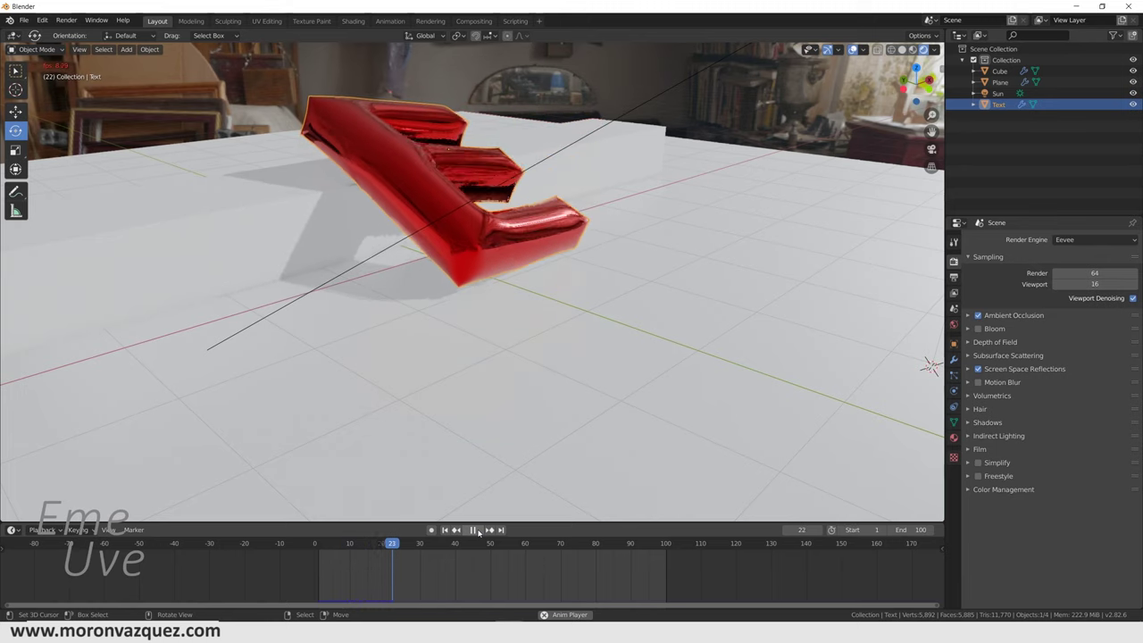
mouse_move(482, 376)
middle_mouse_down()
mouse_move(522, 441)
mouse_move(475, 509)
middle_mouse_up()
key("space")
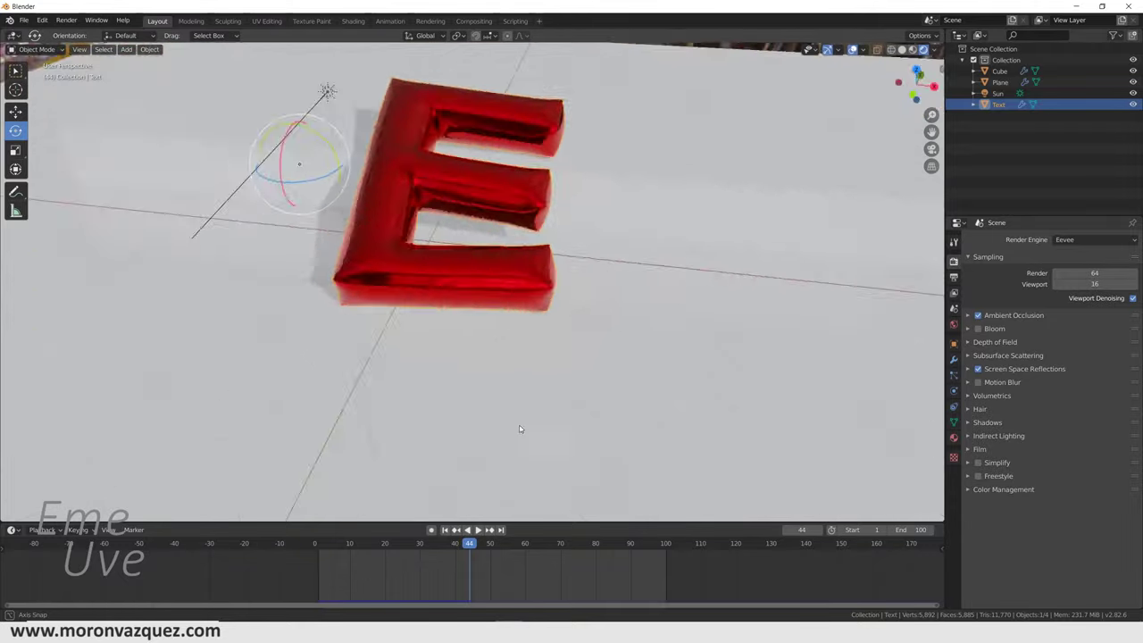
left_click(457, 531)
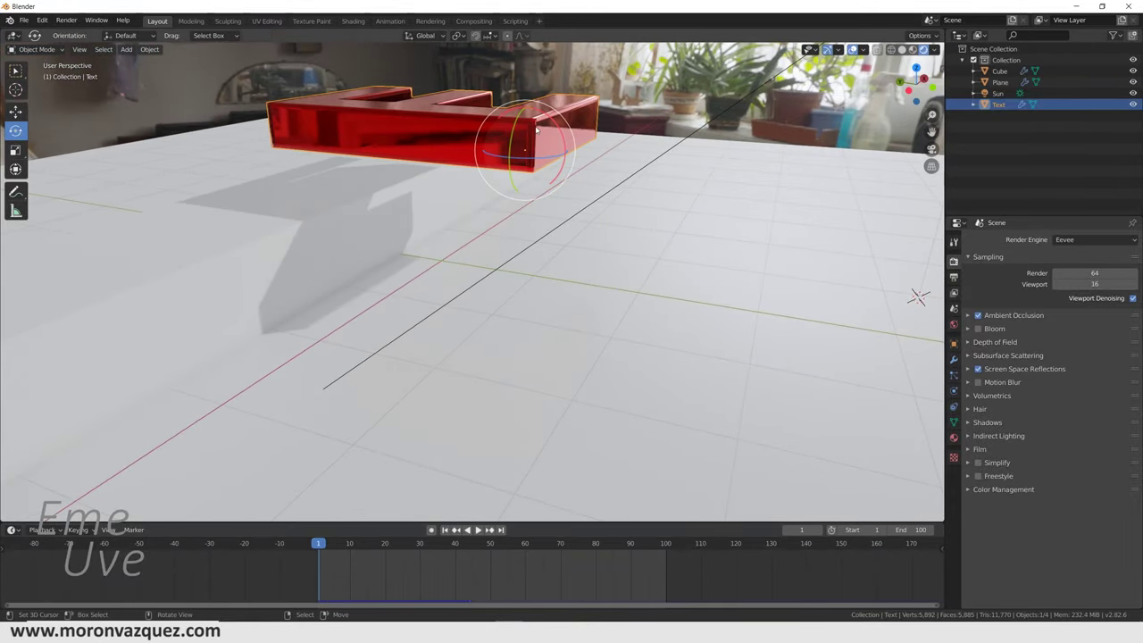
Show the Text's Cloth physics settings, then play, inspect and rewind the inflating E to frame 1
left_click(953, 392)
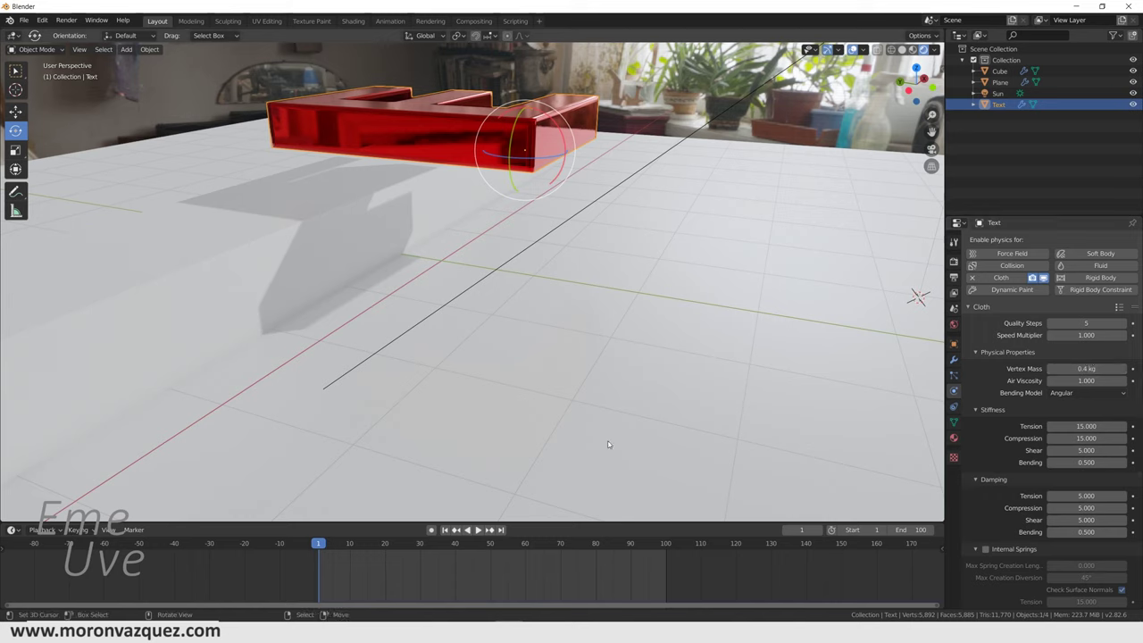
left_click(478, 530)
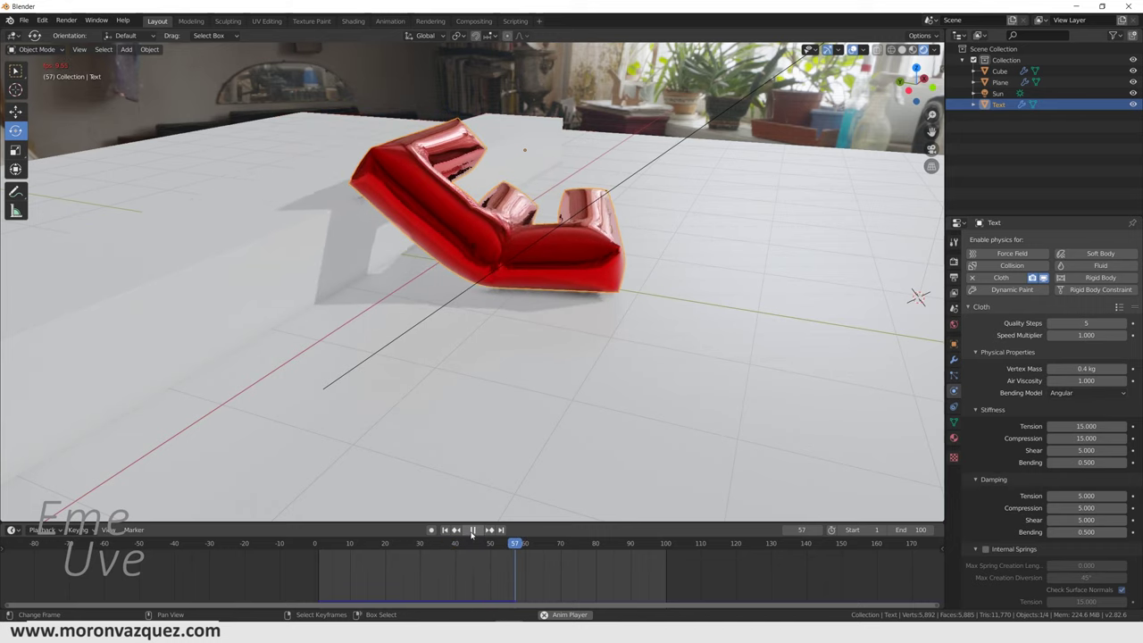
left_click(472, 531)
scroll(484, 386, "up", 5)
mouse_move(576, 339)
middle_mouse_down()
mouse_move(566, 349)
mouse_move(553, 339)
mouse_move(581, 347)
mouse_move(537, 348)
mouse_move(475, 375)
mouse_move(560, 346)
middle_mouse_up()
scroll(560, 346, "down", 5)
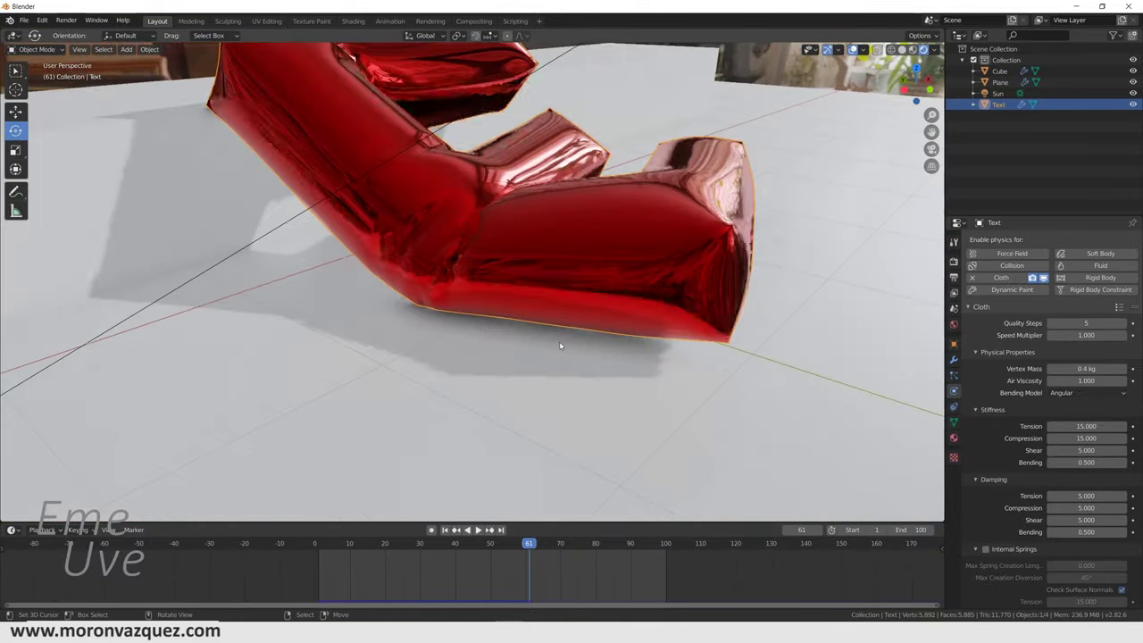
left_click(478, 530)
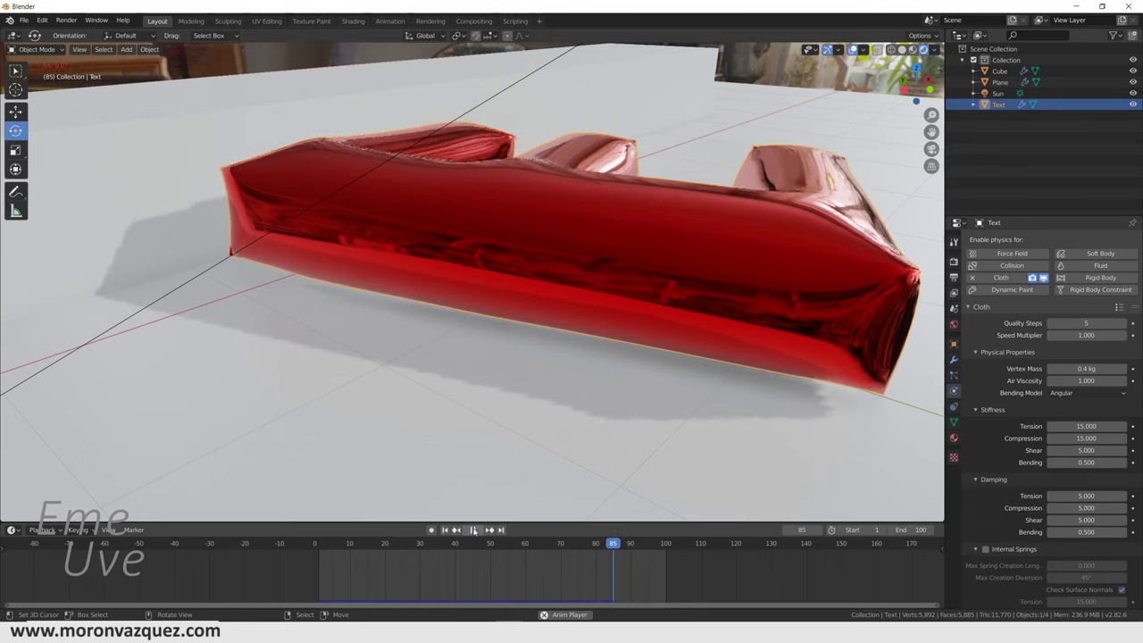
left_click(474, 531)
left_click(444, 530)
mouse_move(500, 446)
middle_mouse_down()
mouse_move(518, 416)
mouse_move(485, 396)
mouse_move(461, 414)
mouse_move(553, 378)
middle_mouse_up()
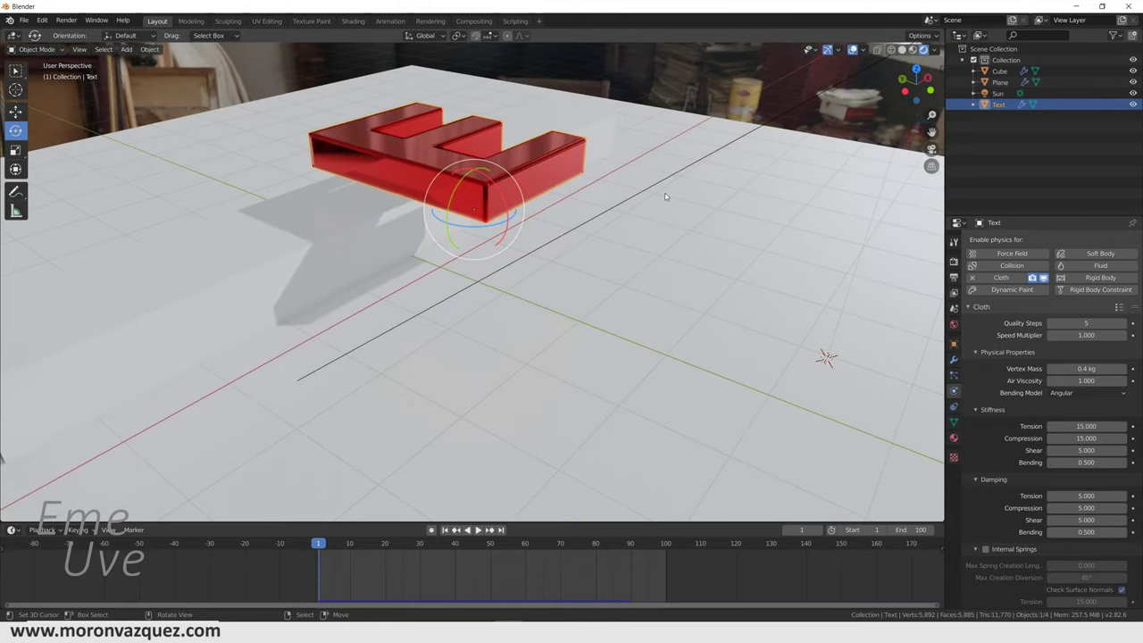
Rotate the E 90° about X so it stands upright
type("rx90")
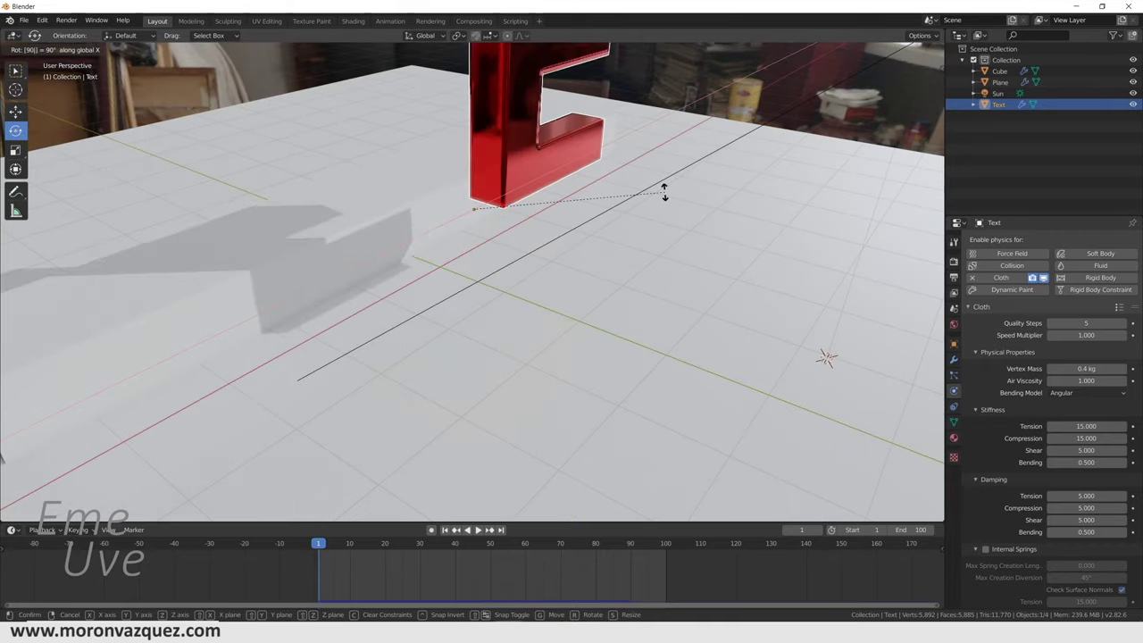
key("Return")
middle_click_drag(660, 190, 516, 197)
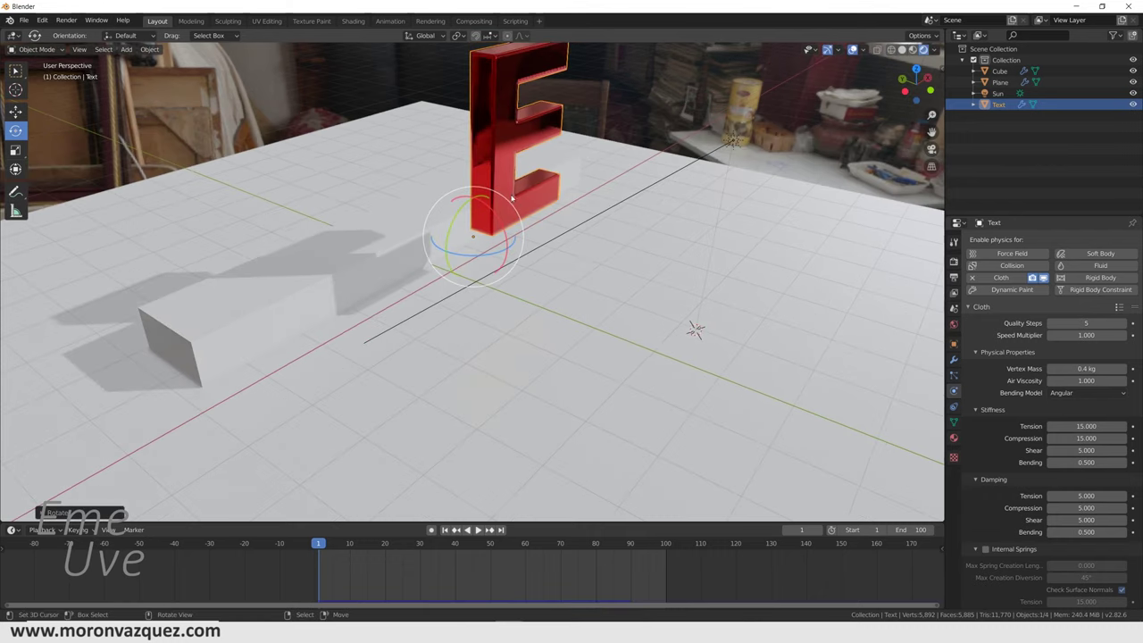
Replay the upright E's cloth fall, stop midway, then rewind to frame 1
key("space")
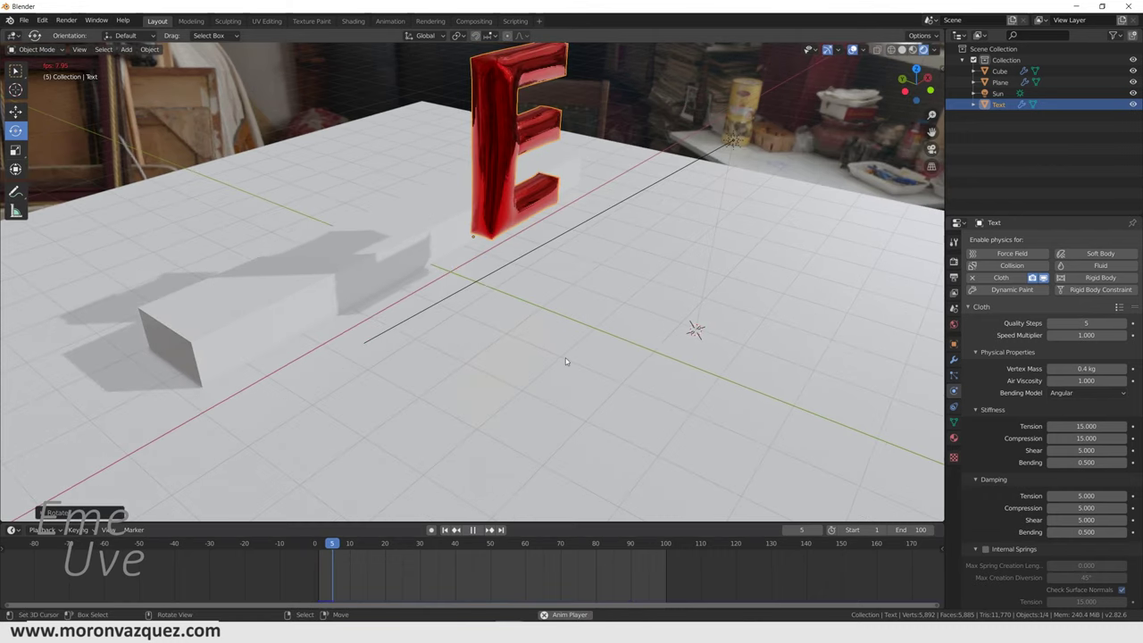
middle_click_drag(566, 358, 516, 346)
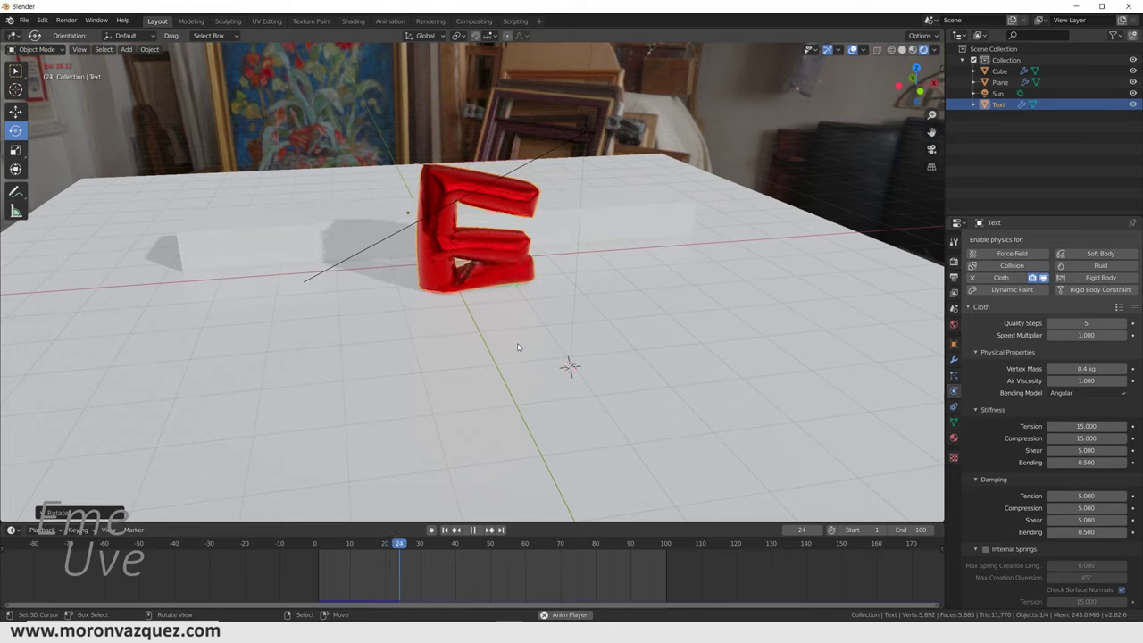
key("space")
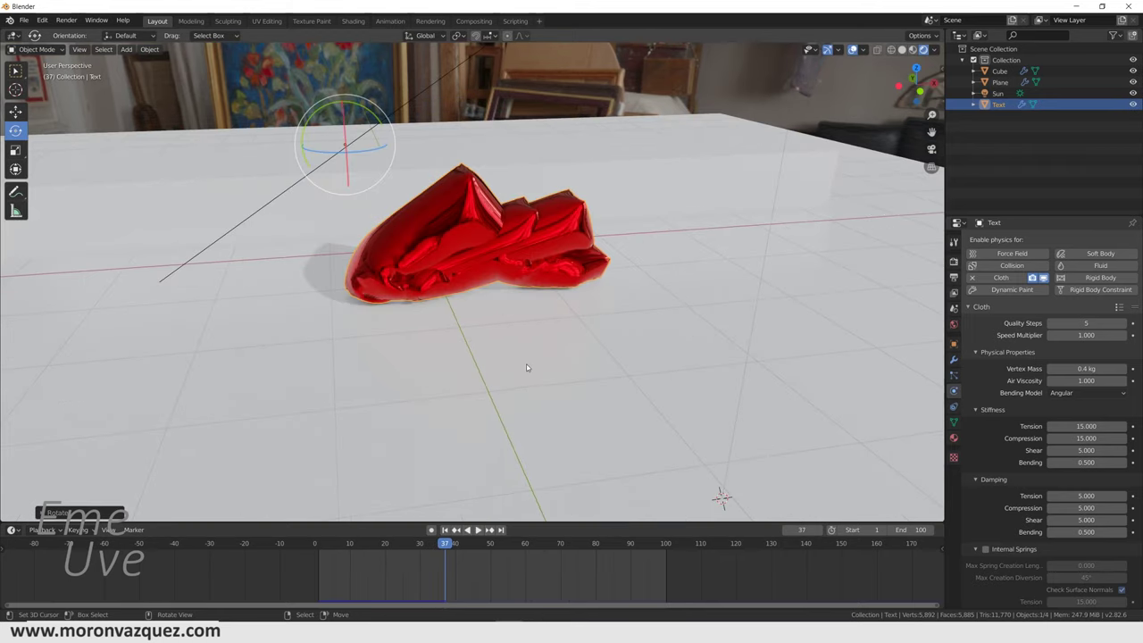
scroll(513, 312, "up", 5)
mouse_move(535, 322)
middle_mouse_down()
mouse_move(513, 311)
mouse_move(514, 268)
middle_mouse_up()
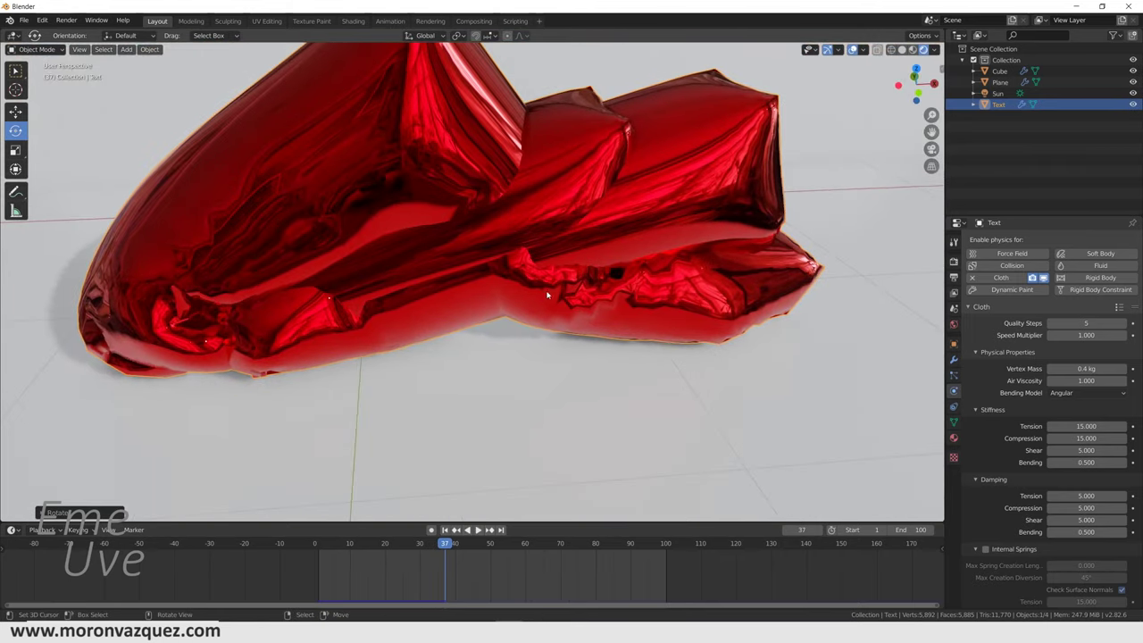
scroll(514, 268, "down", 3)
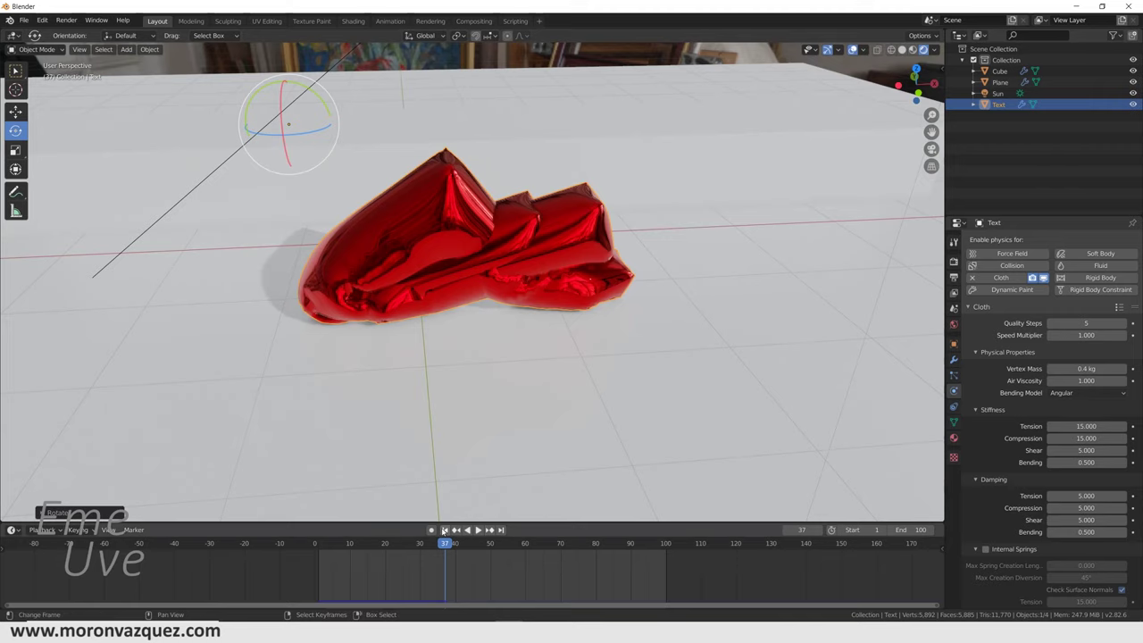
key("shift+Left")
scroll(510, 289, "down", 3)
scroll(510, 289, "down", 2)
scroll(497, 275, "up", 3)
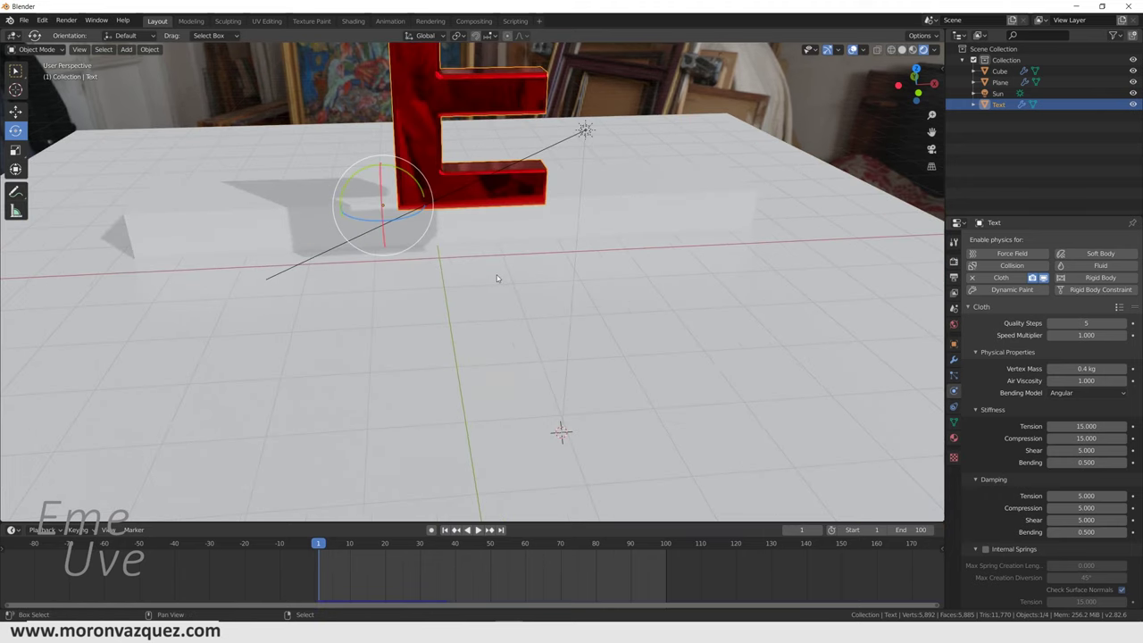
Enable cloth Self Collisions (friction 5.000, distance 0.015 m) and replay the E's fall
middle_click_drag(497, 275, 502, 343)
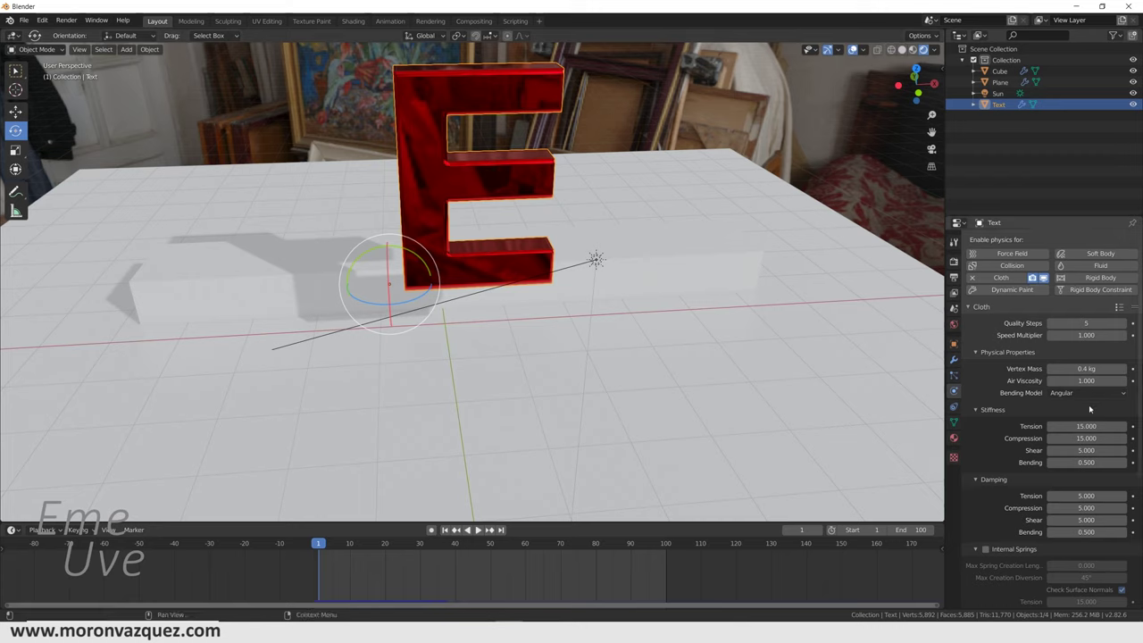
scroll(1066, 424, "down", 2)
scroll(1016, 406, "down", 2)
scroll(1015, 407, "down", 2)
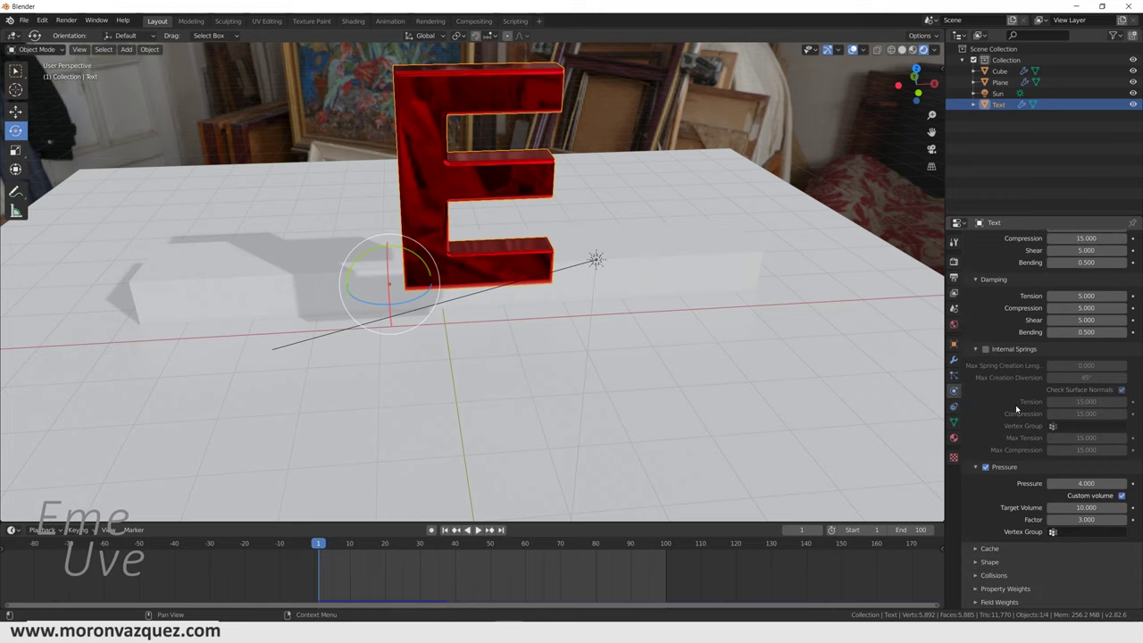
left_click(976, 576)
scroll(1035, 485, "down", 3)
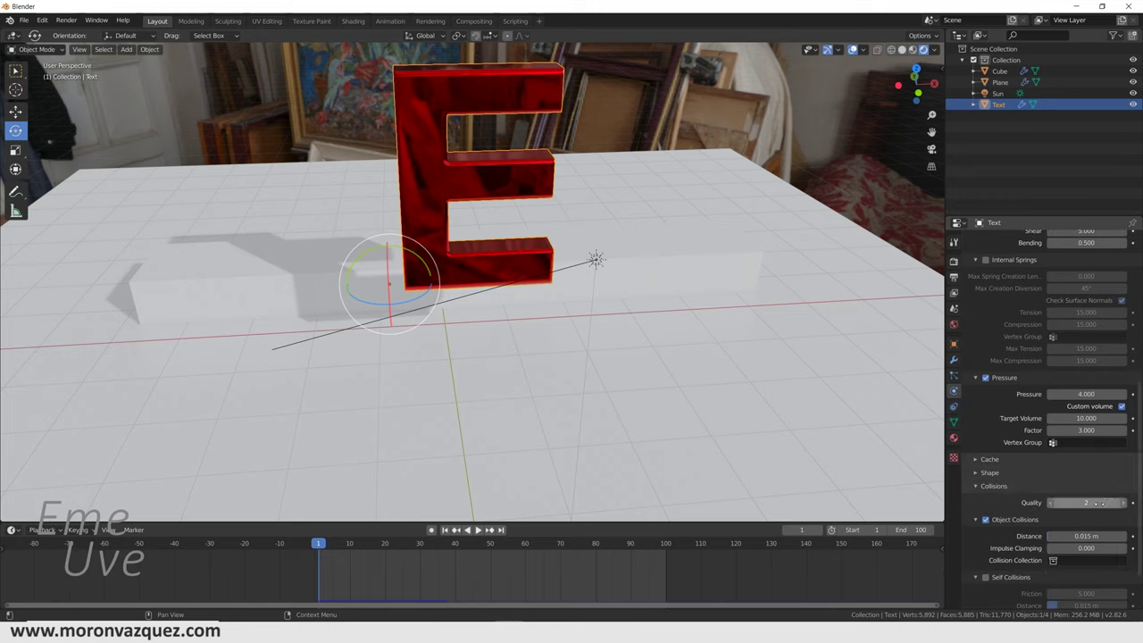
scroll(996, 581, "down", 1)
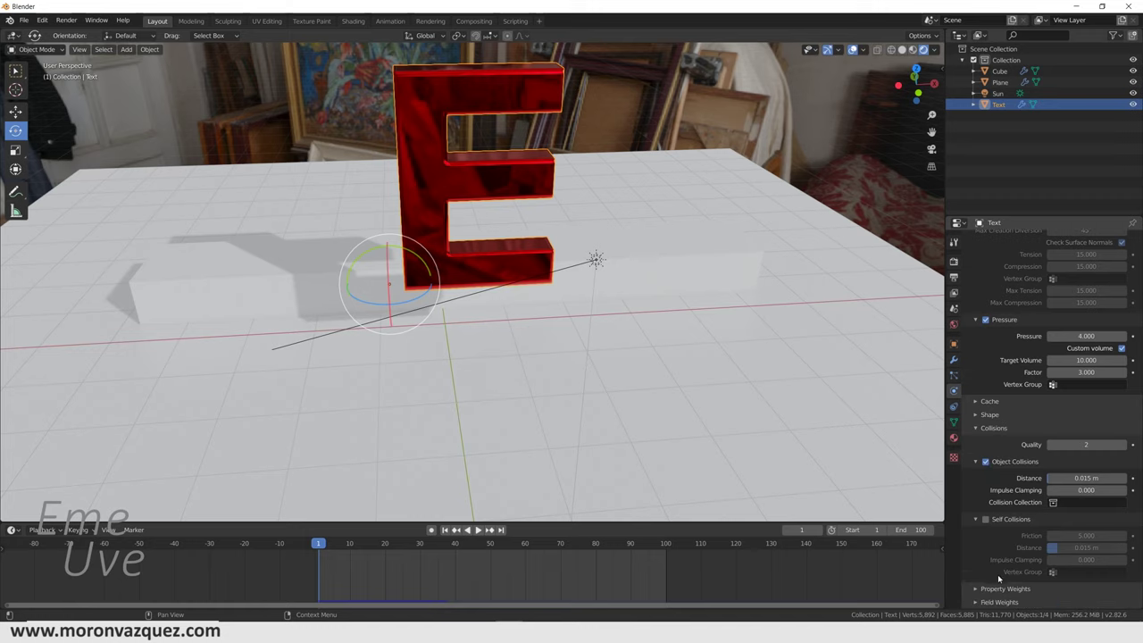
left_click(986, 520)
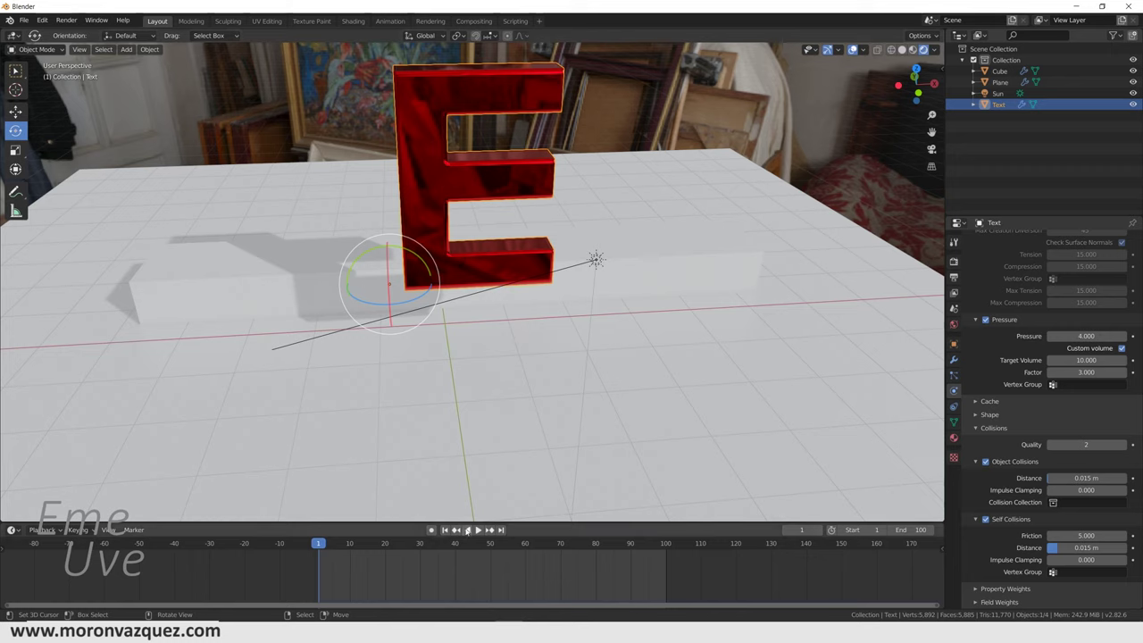
left_click(478, 531)
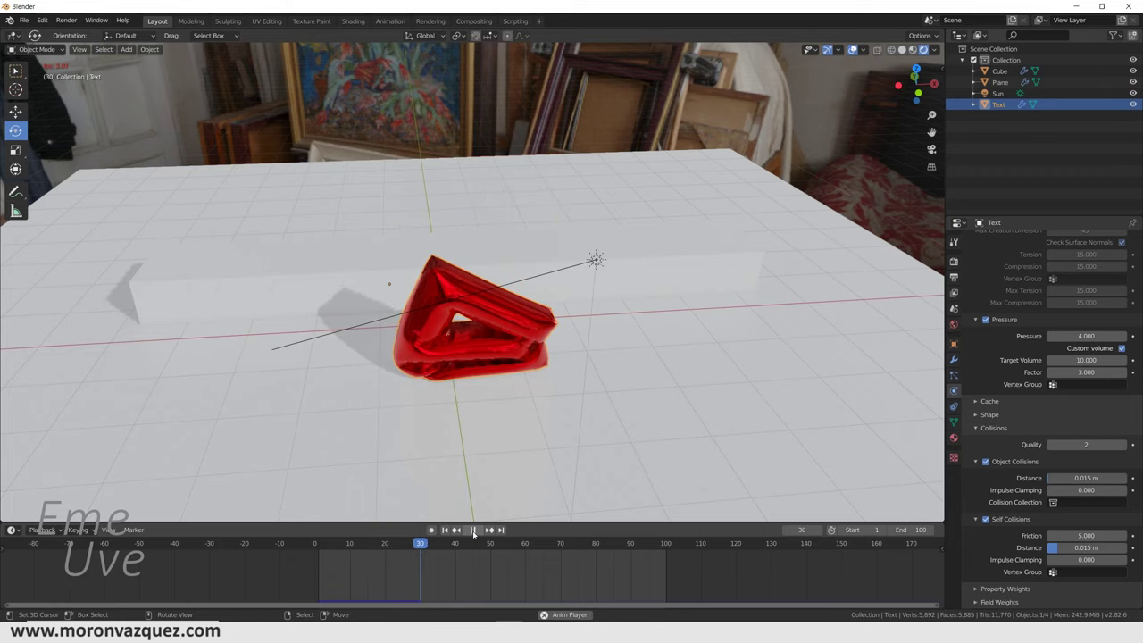
left_click(473, 531)
middle_click_drag(556, 427, 556, 378)
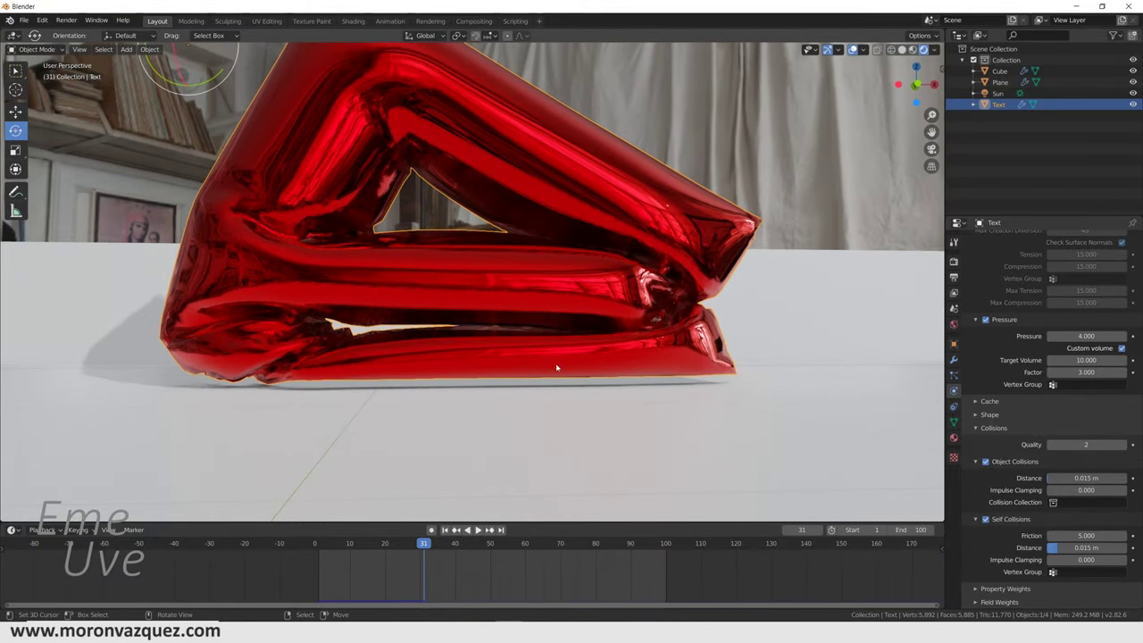
left_click(446, 530)
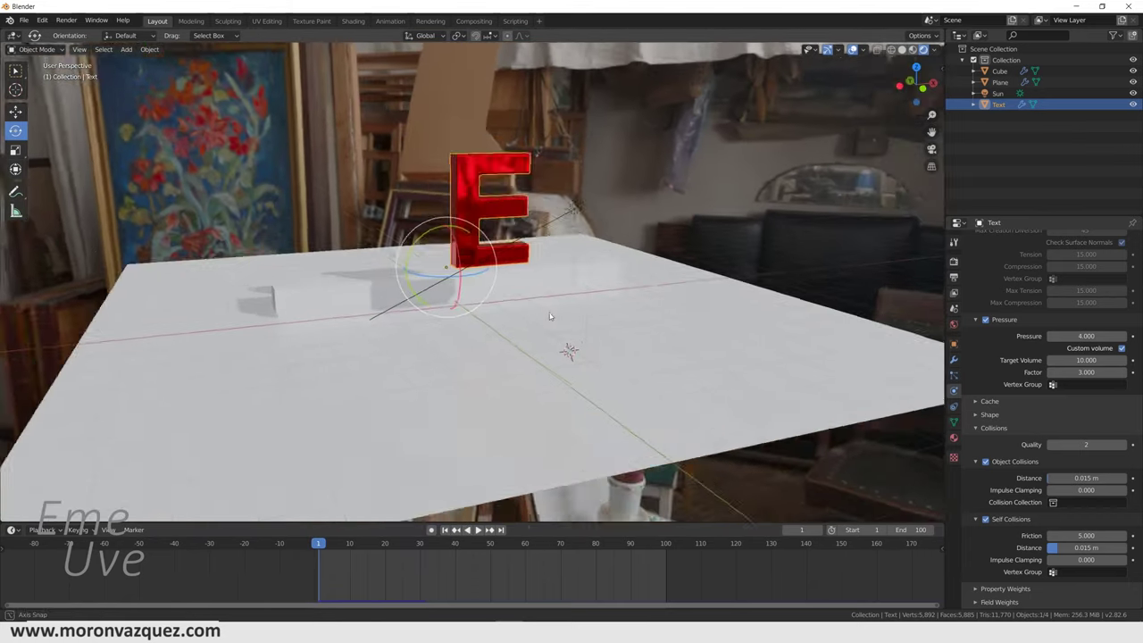
mouse_move(549, 315)
middle_mouse_down()
mouse_move(510, 380)
mouse_move(454, 364)
middle_mouse_up()
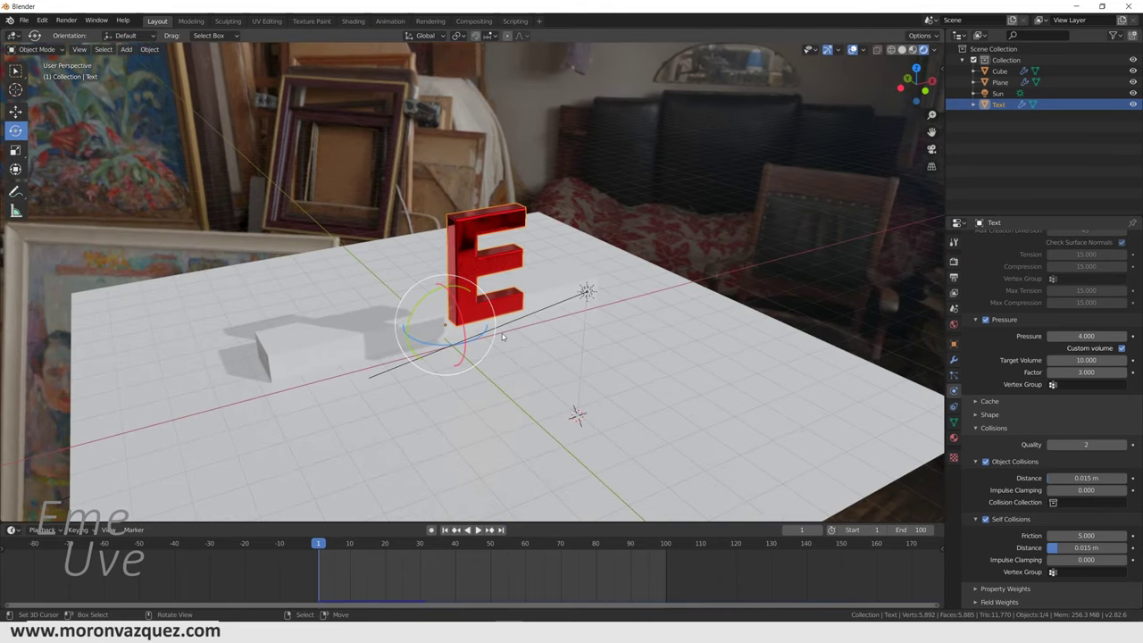
Tilt the red E and slide it sideways to a new position
scroll(454, 364, "up", 3)
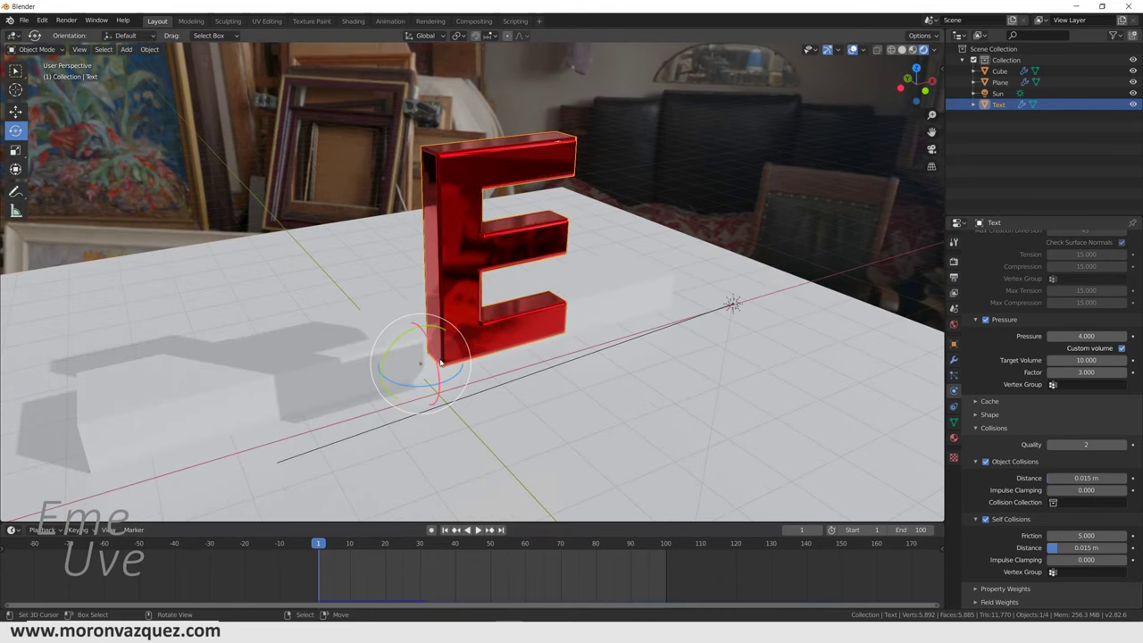
left_click_drag(440, 362, 446, 393)
mouse_move(446, 393)
middle_mouse_down()
mouse_move(528, 347)
mouse_move(562, 303)
middle_mouse_up()
left_click_drag(589, 308, 431, 284)
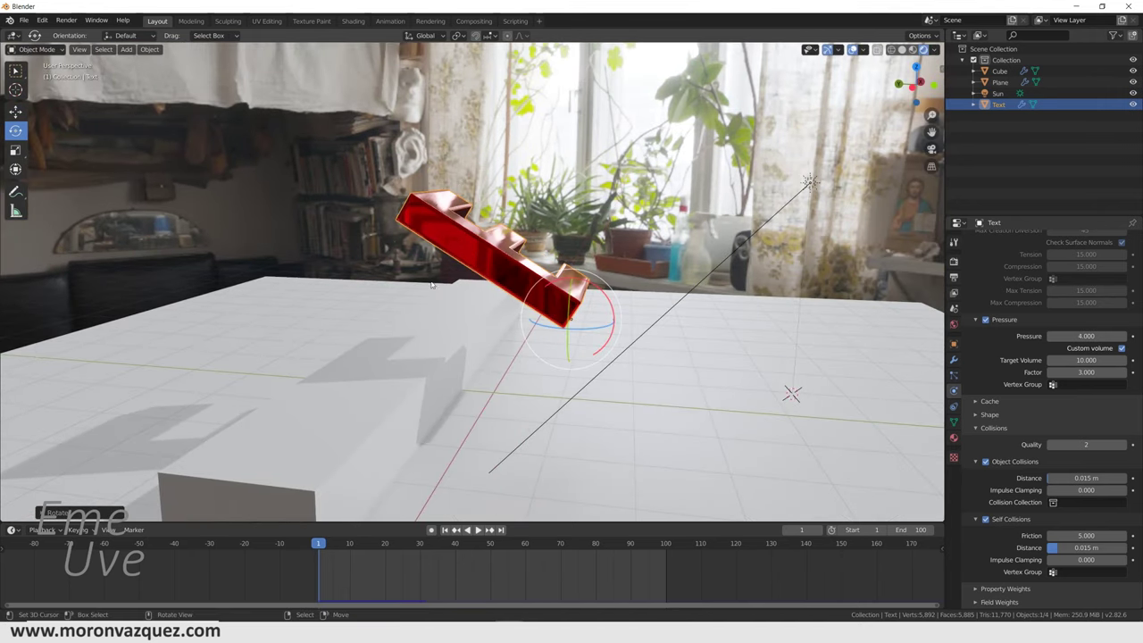
left_click(15, 111)
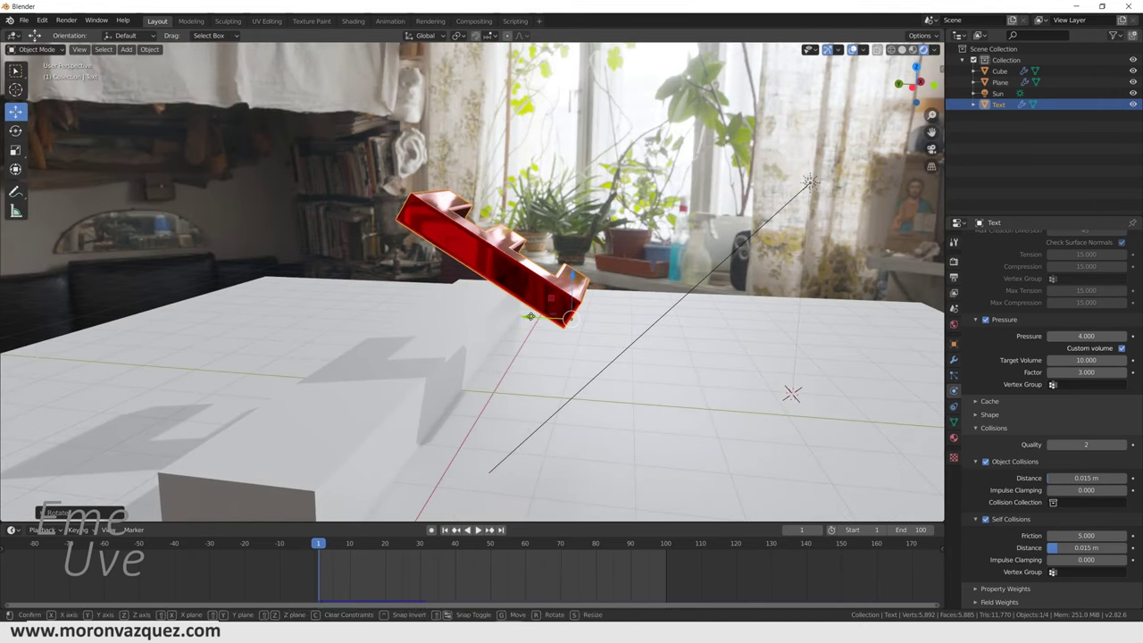
mouse_move(536, 324)
left_mouse_down()
mouse_move(577, 298)
mouse_move(556, 354)
left_mouse_up()
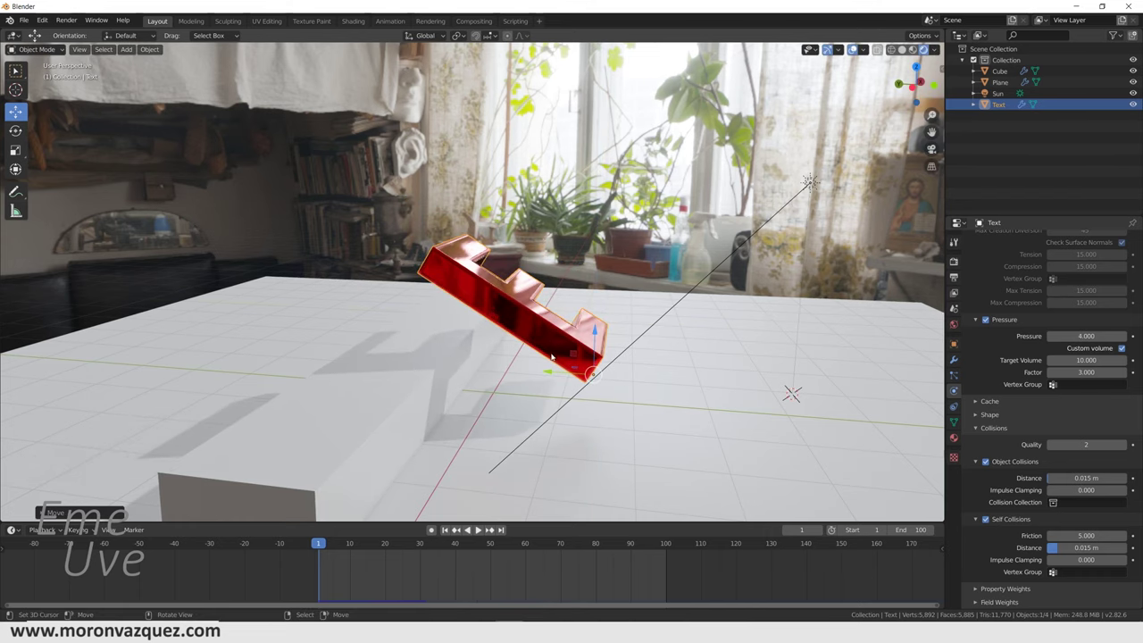
left_click(15, 131)
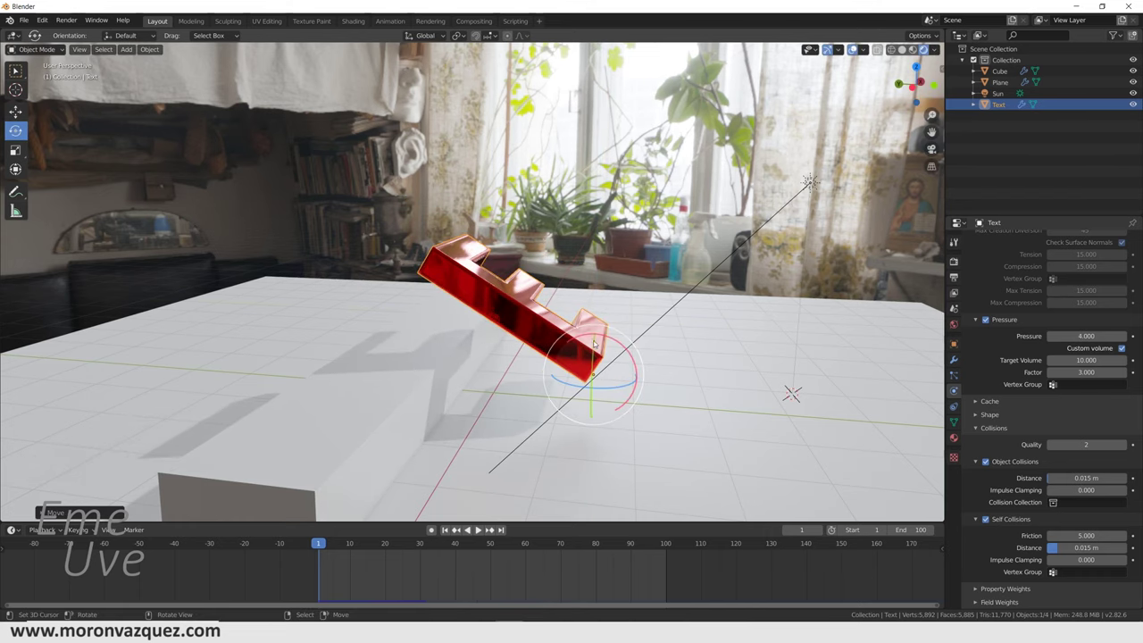
left_click_drag(593, 341, 583, 340)
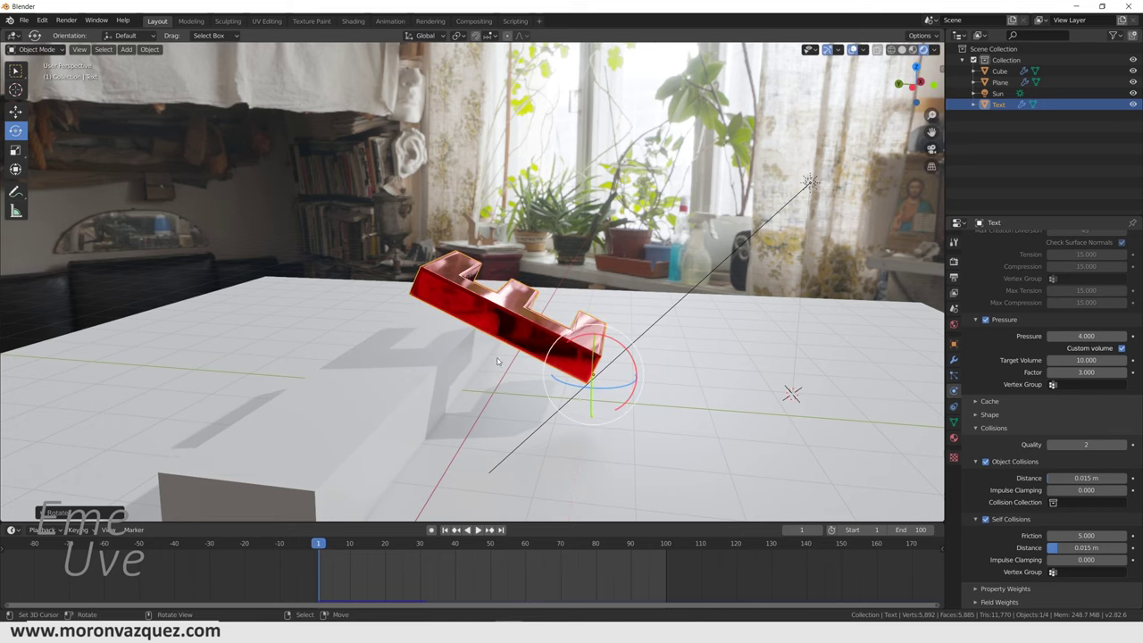
Duplicate the E in place and raise the copy above the original
key("shift+d")
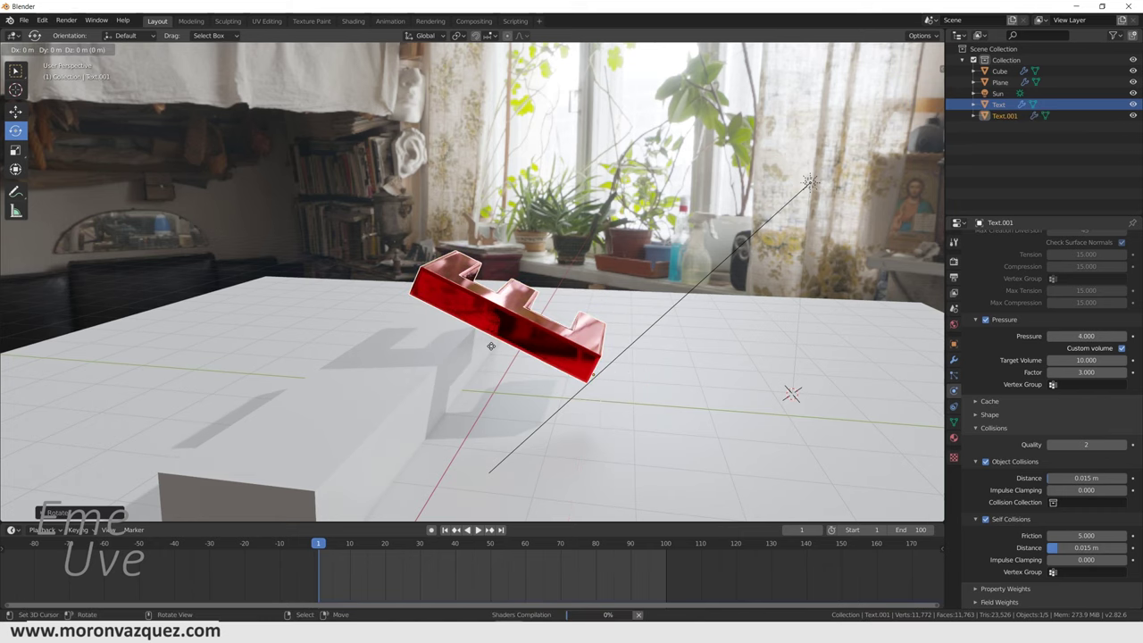
right_click(398, 352)
left_click(16, 110)
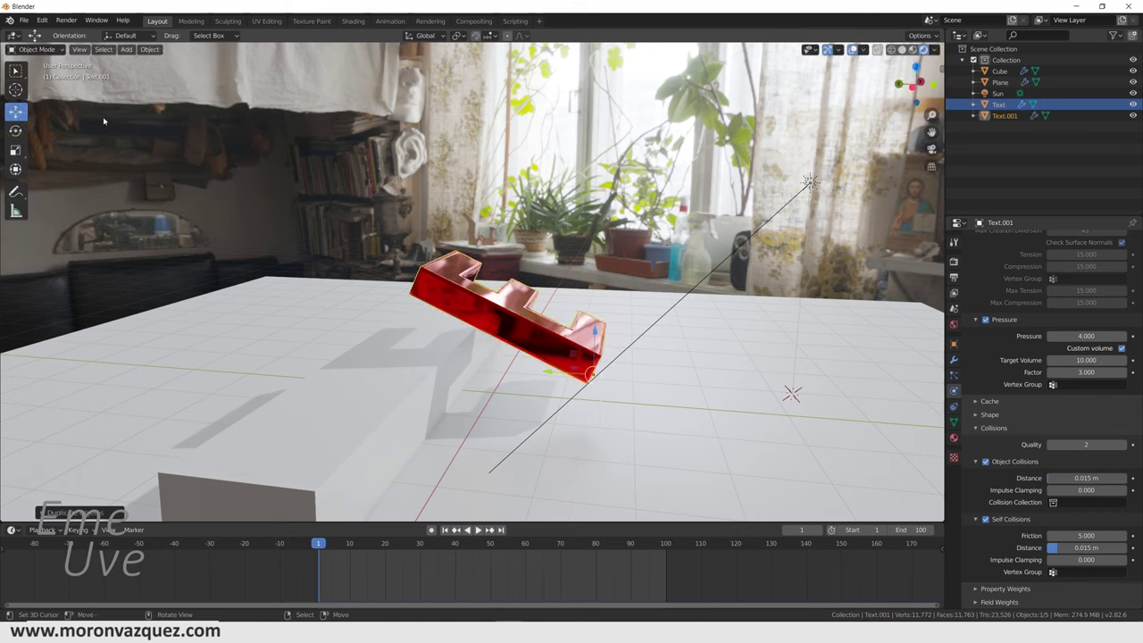
left_click_drag(603, 337, 600, 252)
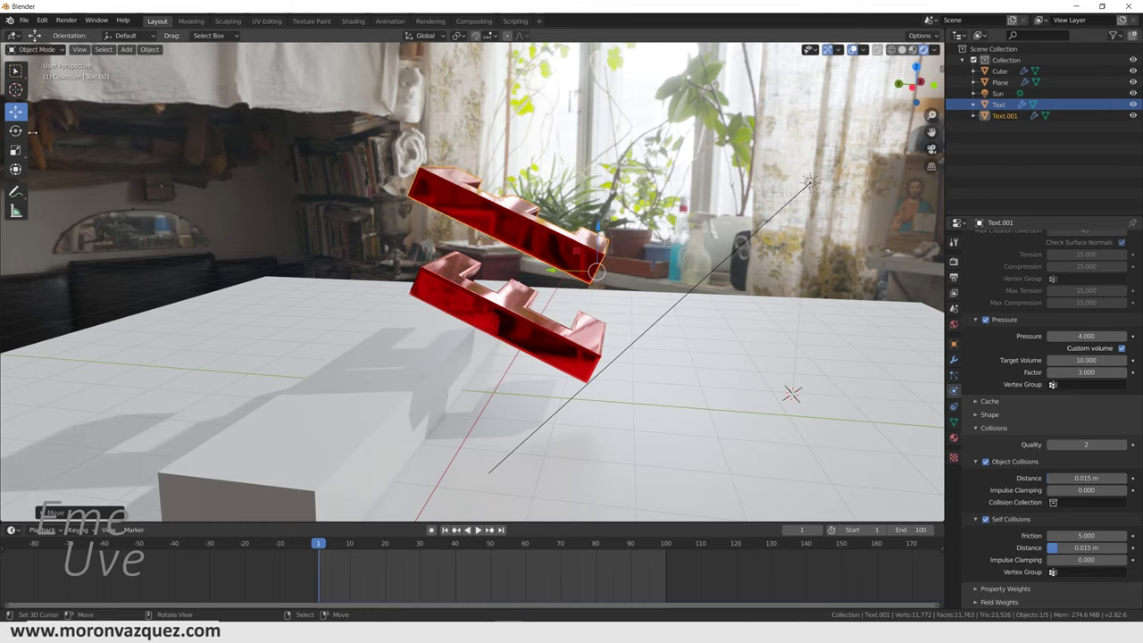
Turn, shift and tilt the upper E so it hangs at a different angle
left_click(15, 130)
middle_click_drag(449, 246, 505, 332)
left_click_drag(536, 332, 512, 333)
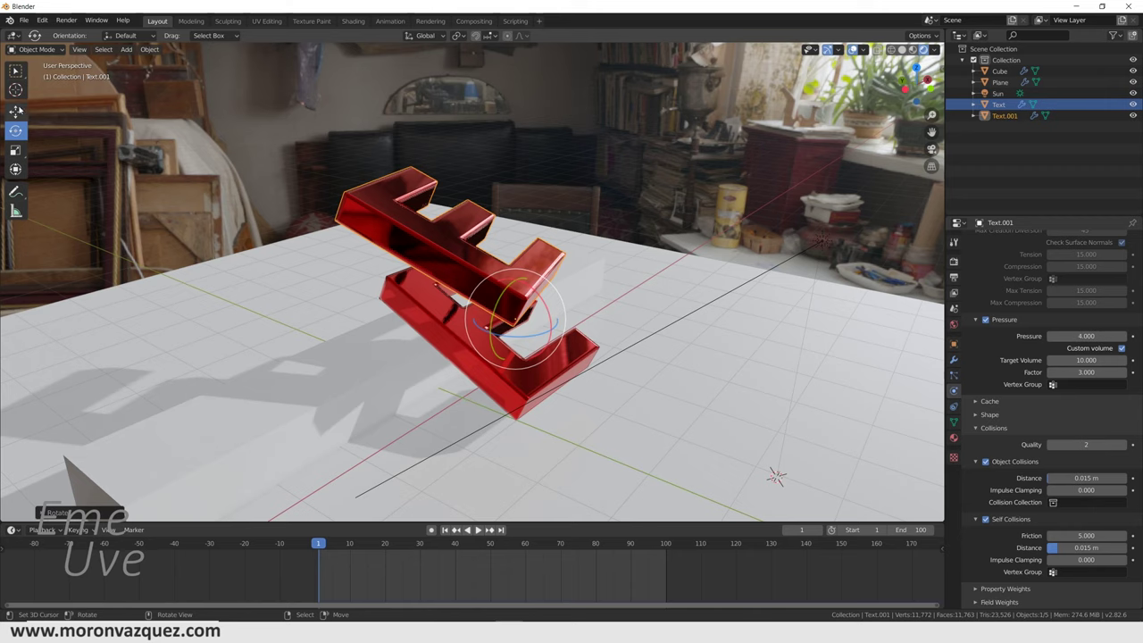
key("shift+space")
key("g")
left_click_drag(525, 326, 566, 338)
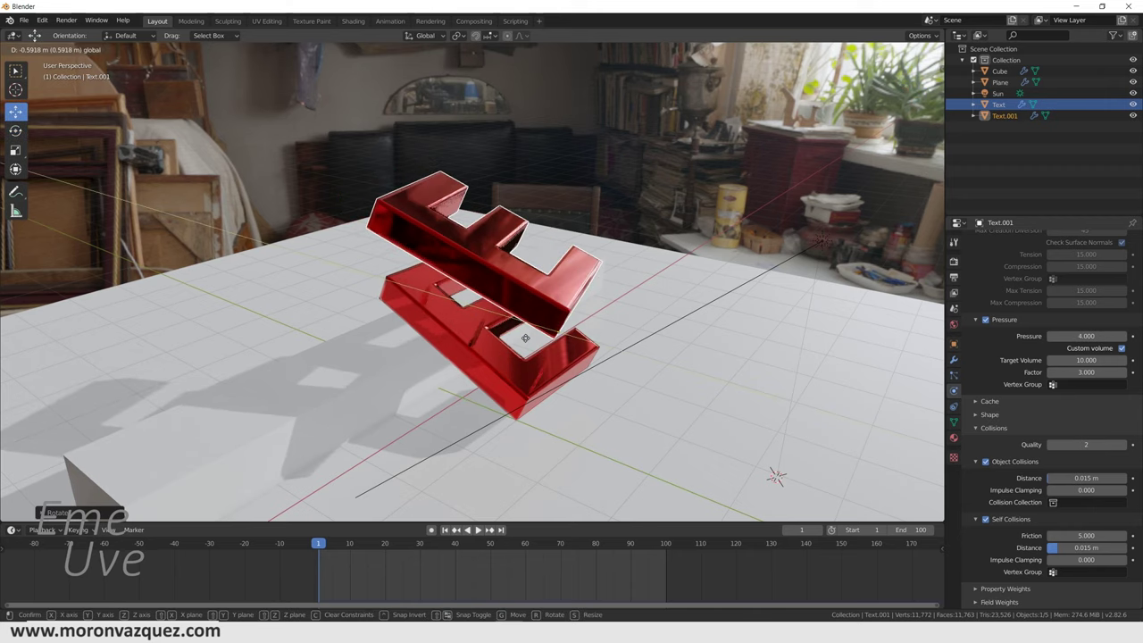
left_click(16, 131)
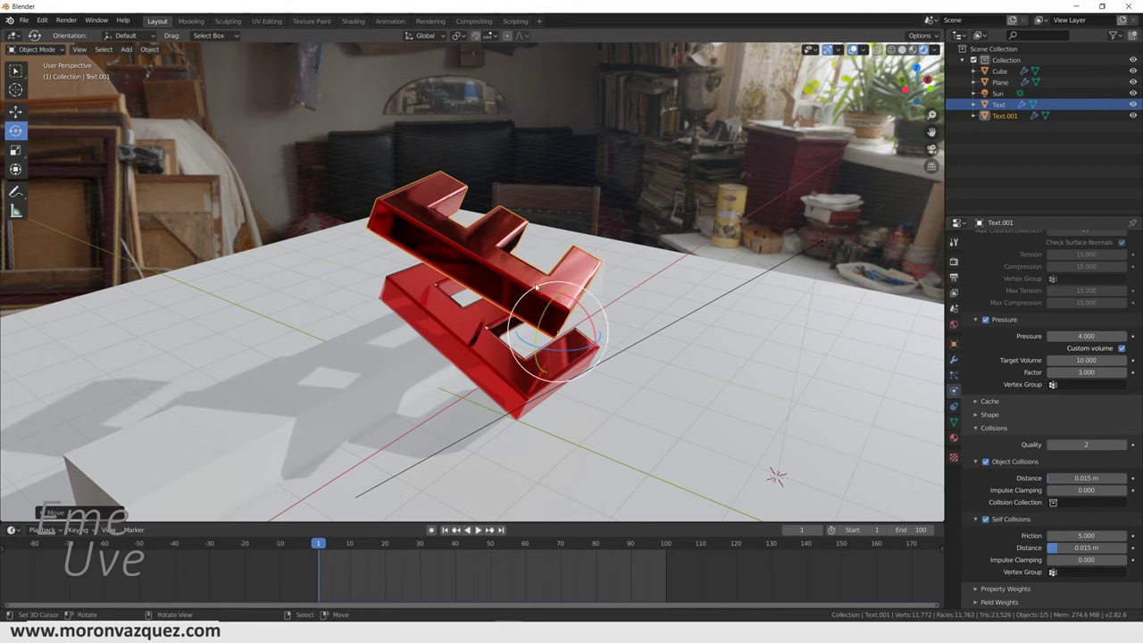
mouse_move(576, 326)
left_mouse_down()
mouse_move(572, 337)
mouse_move(580, 313)
left_mouse_up()
mouse_move(581, 312)
middle_mouse_down()
mouse_move(592, 289)
mouse_move(560, 287)
middle_mouse_up()
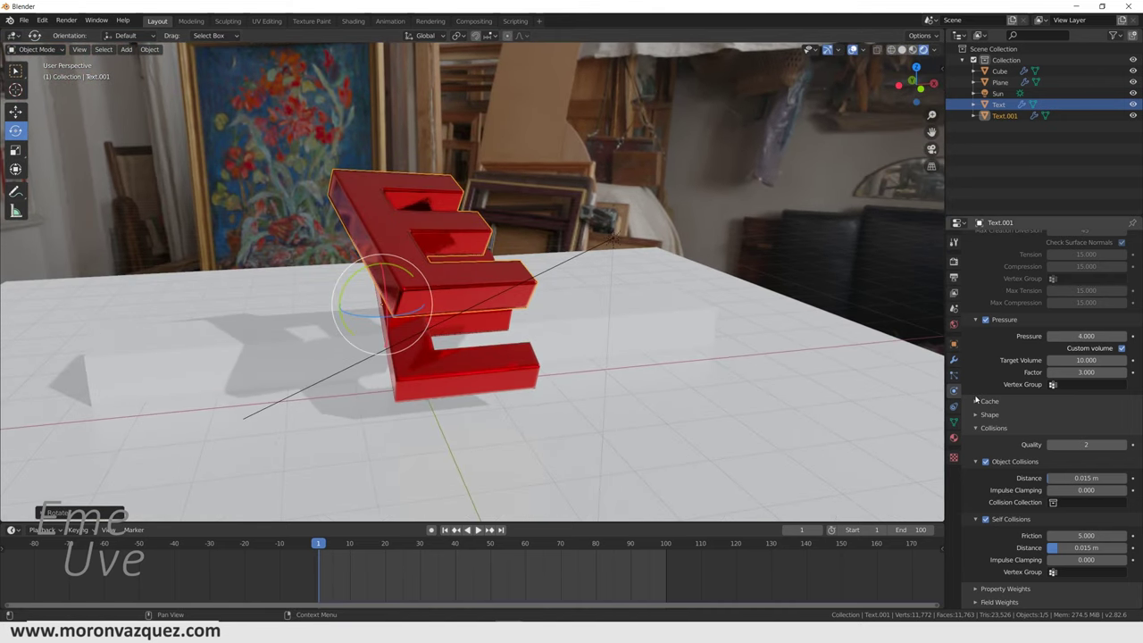
Give the upper E a new Material.002 with a magenta base colour, then play the simulation
left_click(954, 438)
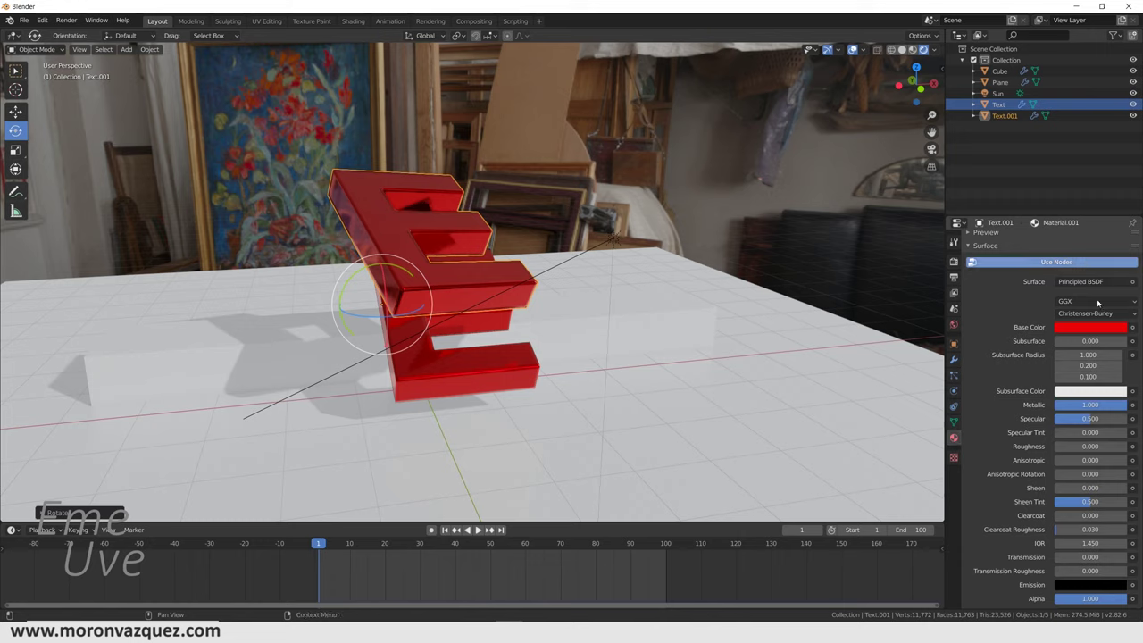
scroll(1092, 345, "up", 3)
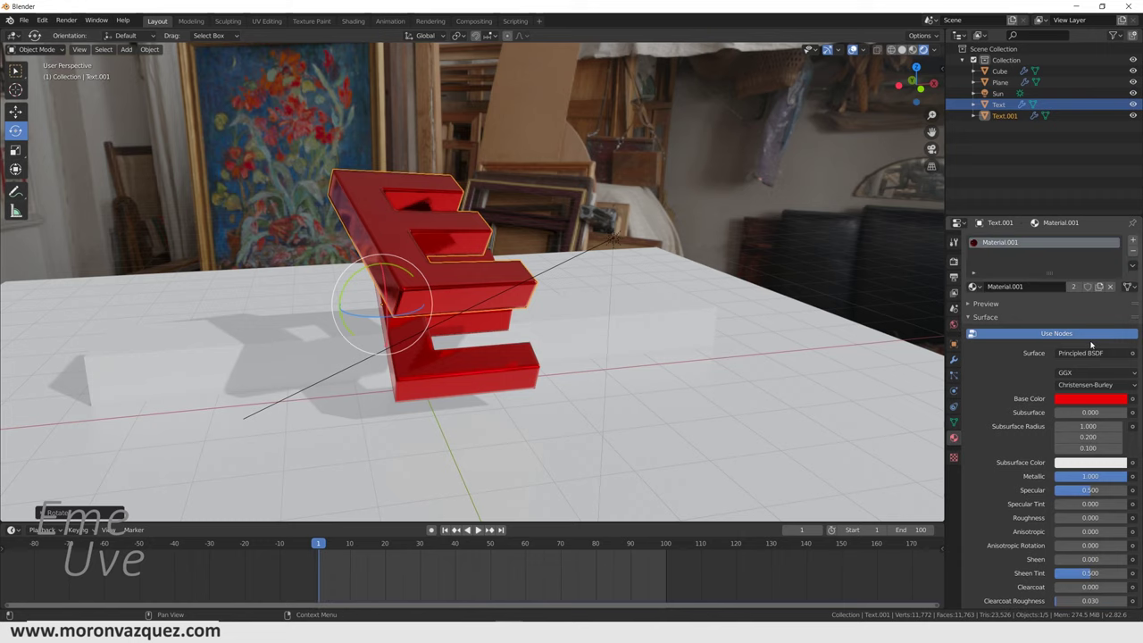
left_click(1100, 286)
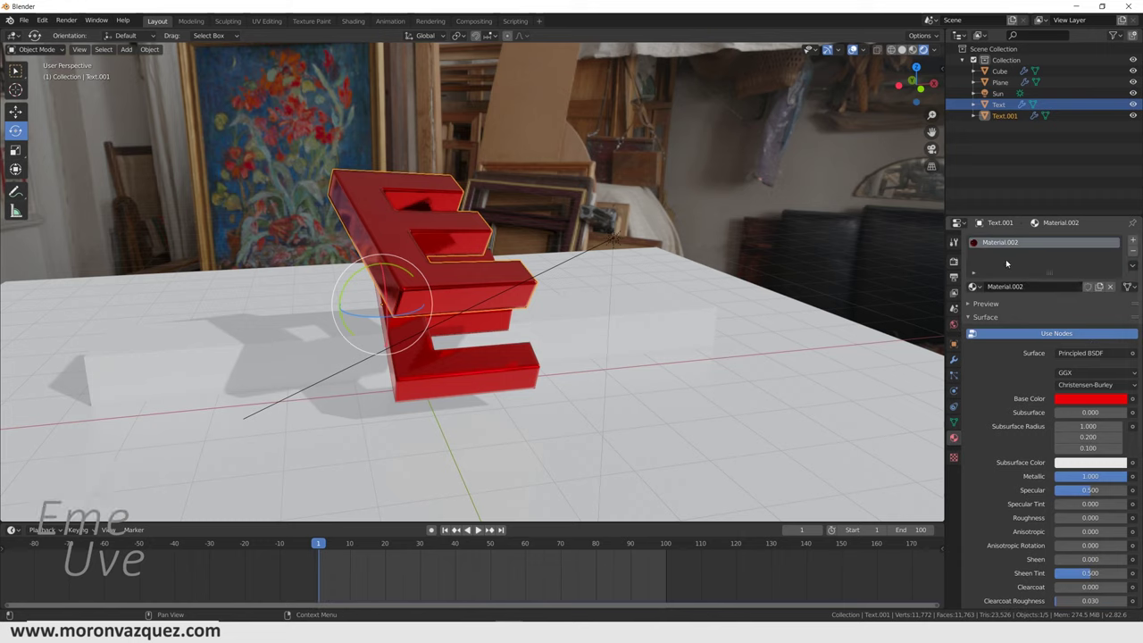
left_click(1090, 399)
left_click(1083, 287)
mouse_move(1083, 287)
left_mouse_down()
mouse_move(1110, 271)
mouse_move(1107, 299)
left_mouse_up()
middle_click_drag(803, 420, 589, 394)
key("space")
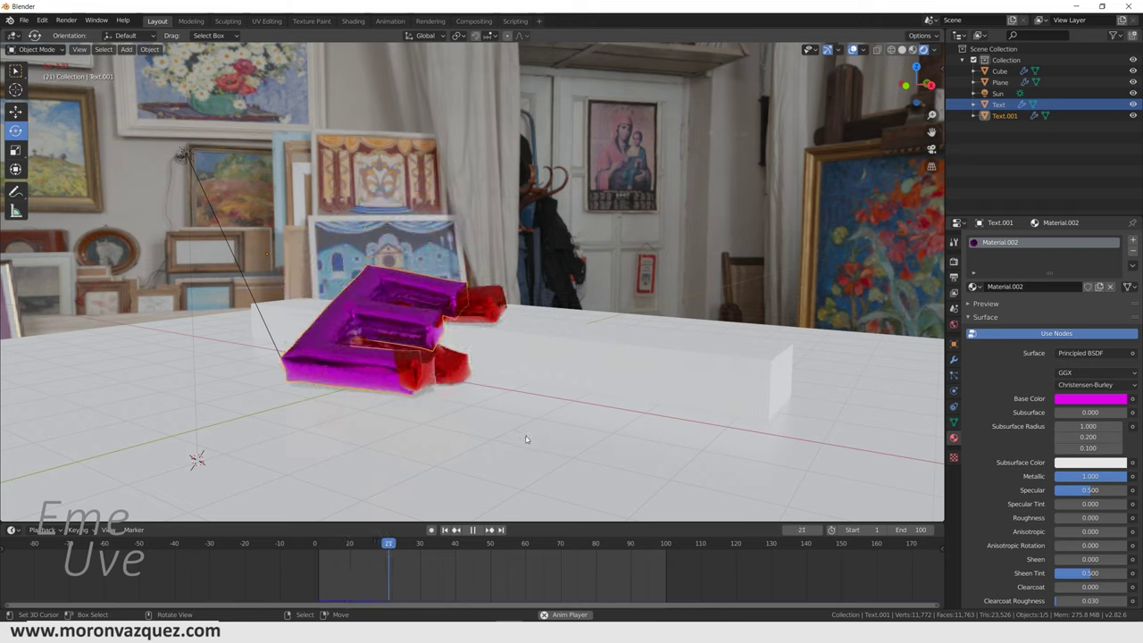
Stop playback at frame 28 and rewind to frame 1 with both Es flat
key("space")
mouse_move(529, 436)
middle_mouse_down()
mouse_move(501, 481)
mouse_move(558, 473)
mouse_move(510, 414)
mouse_move(505, 483)
mouse_move(550, 356)
mouse_move(584, 359)
middle_mouse_up()
scroll(510, 413, "up", 3)
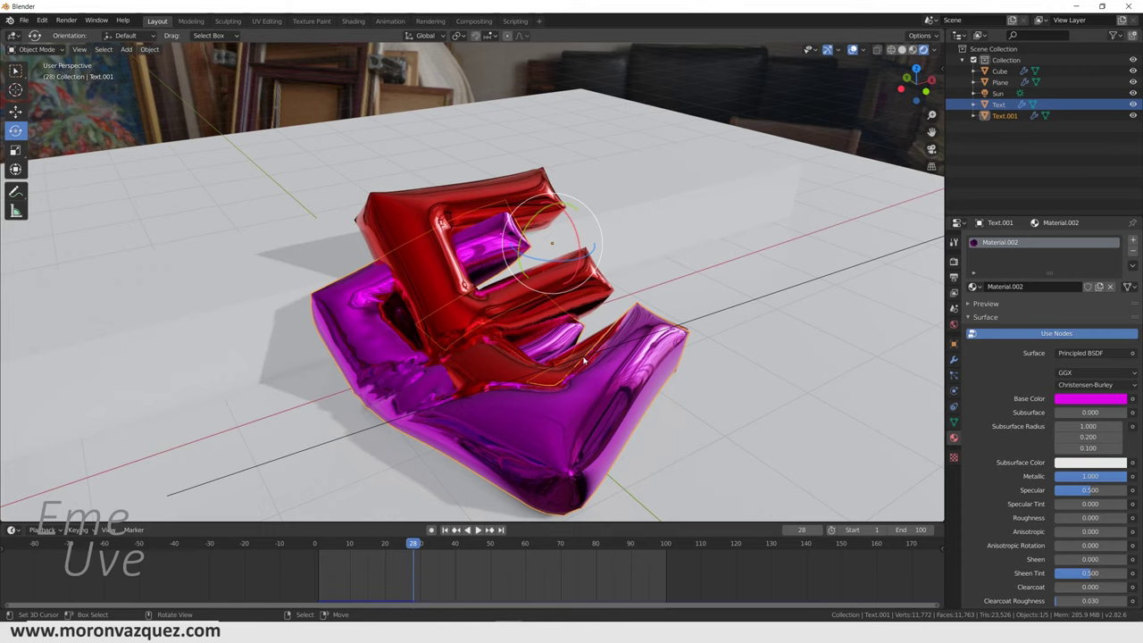
key("shift+Left")
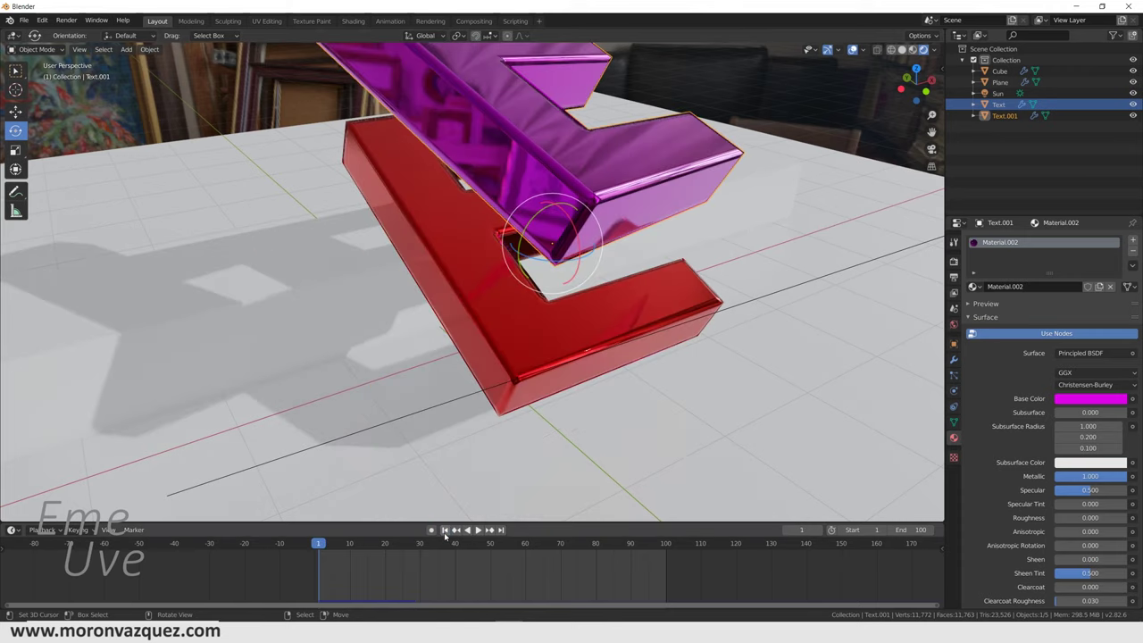
mouse_move(829, 203)
middle_mouse_down()
mouse_move(802, 231)
mouse_move(778, 230)
middle_mouse_up()
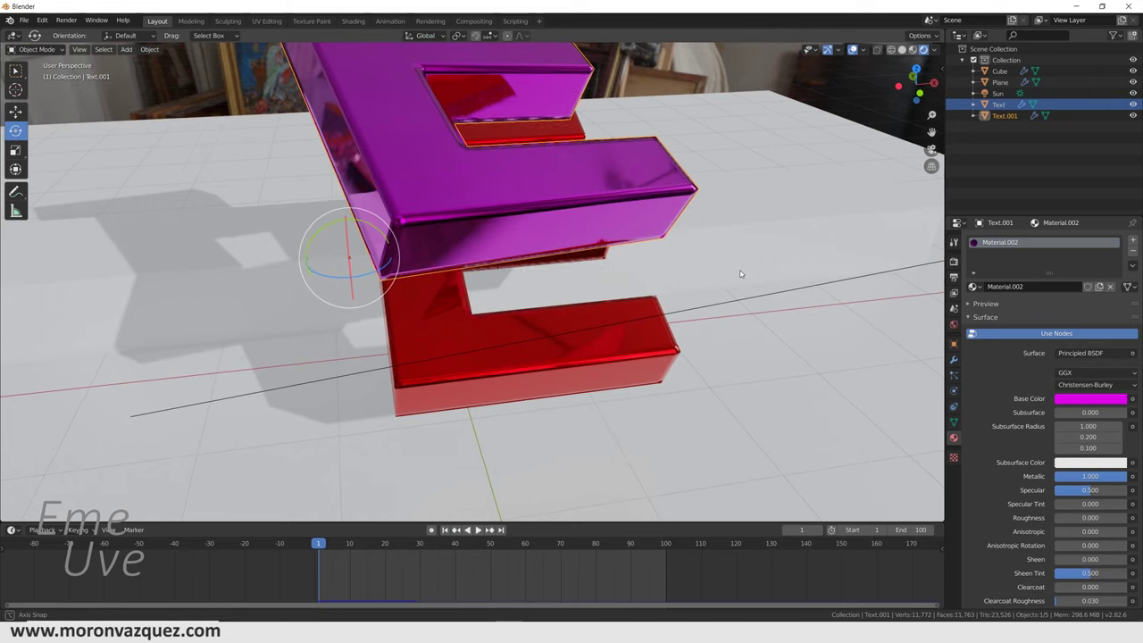
Add Collision physics to the magenta Text.001, then to the red Text E
left_click(954, 392)
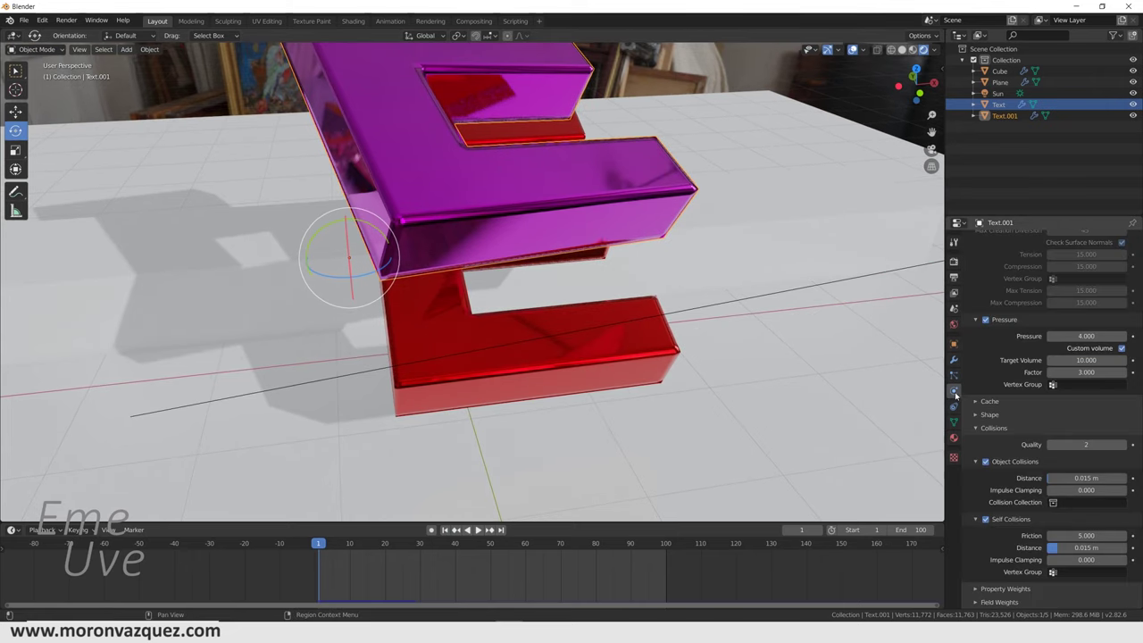
scroll(1018, 368, "up", 5)
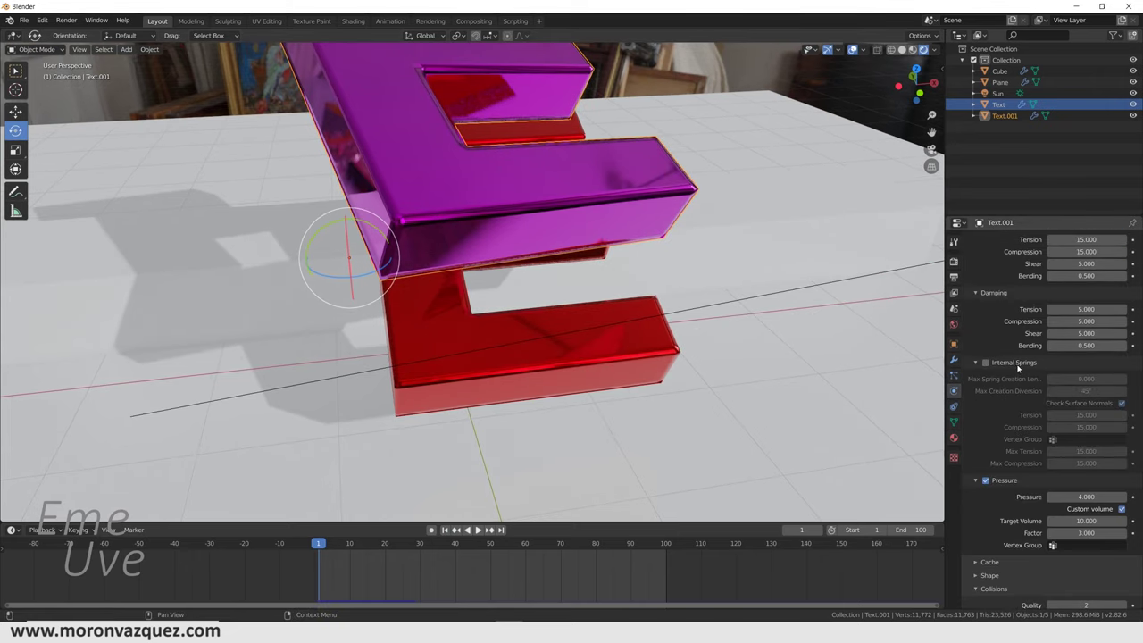
scroll(1018, 368, "up", 5)
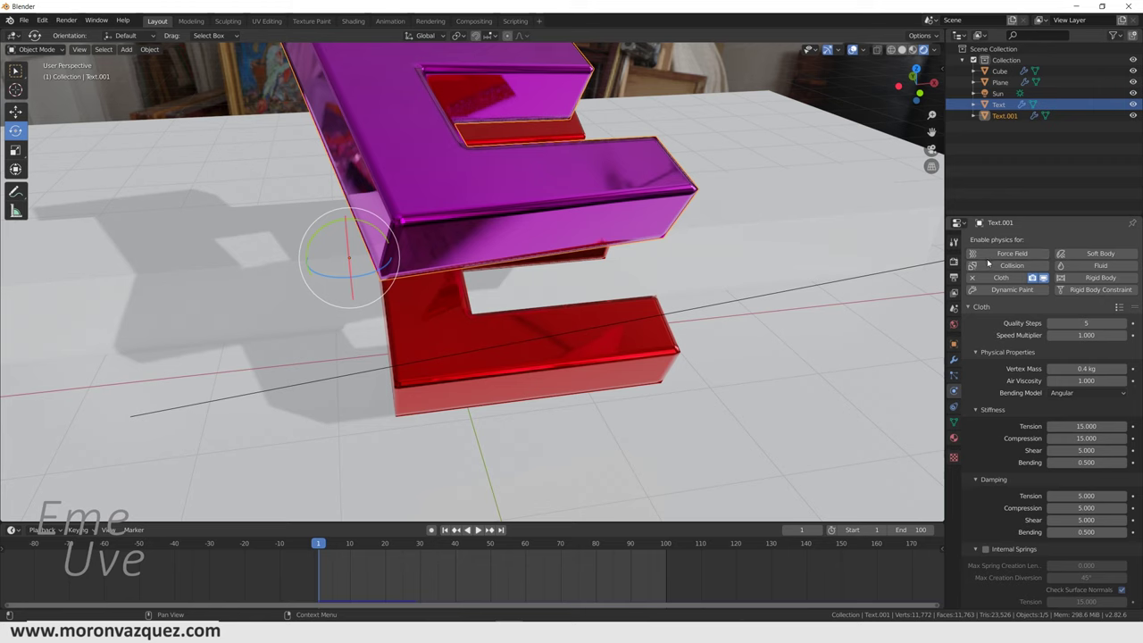
left_click(1012, 266)
left_click(858, 270)
left_click(665, 328)
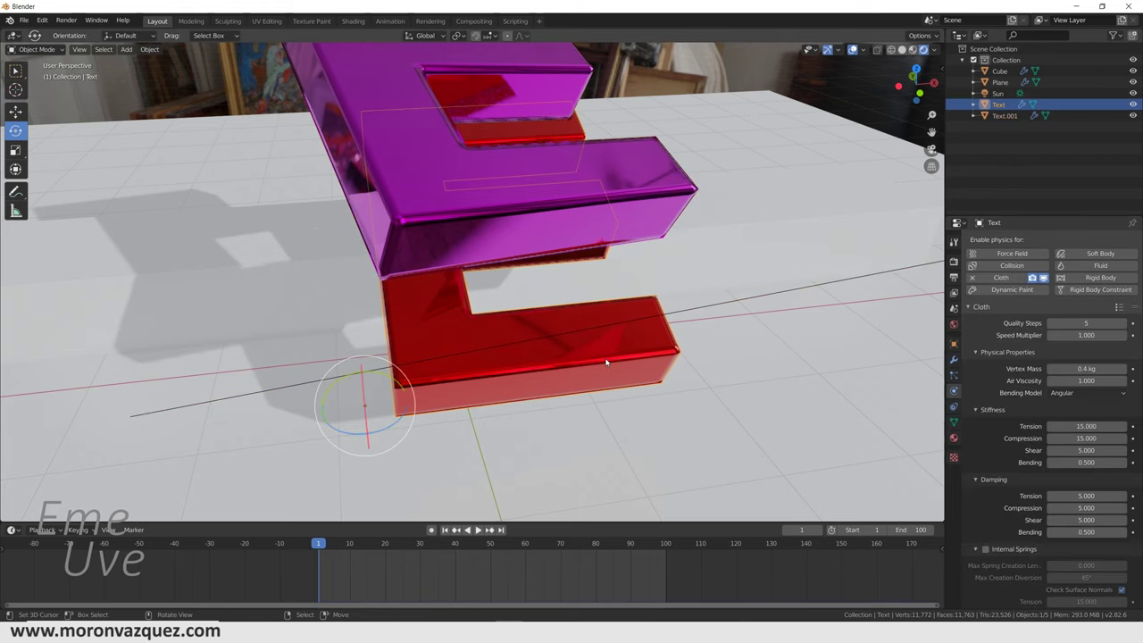
left_click(1012, 265)
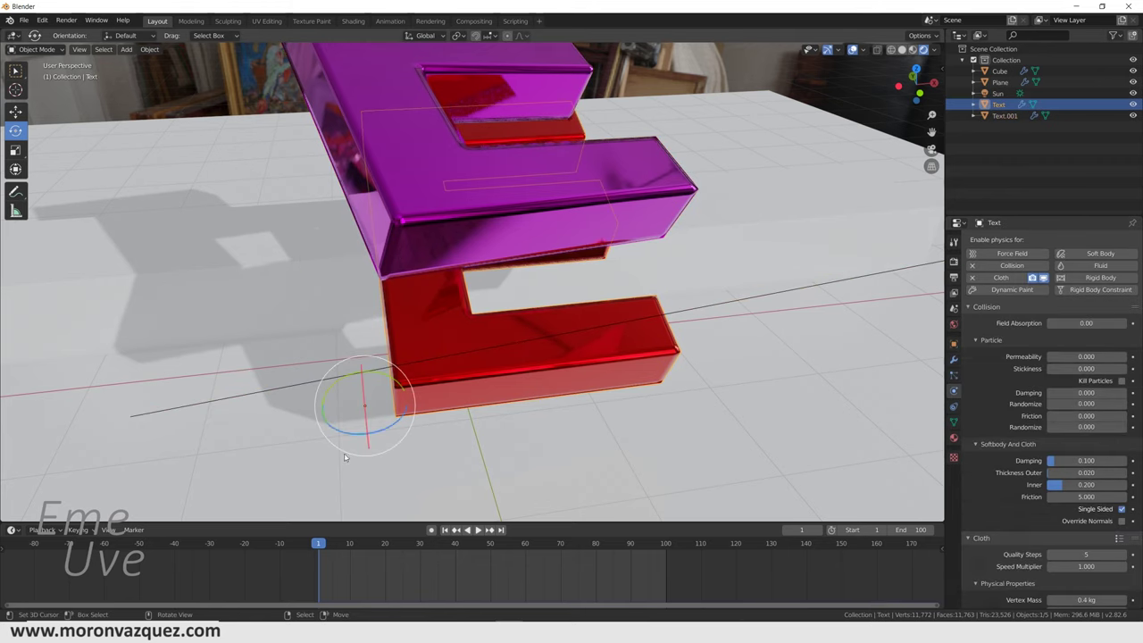
Play the simulation, stop at frame 26, and zoom in on the falling letters
left_click(480, 530)
middle_click_drag(597, 419, 566, 416)
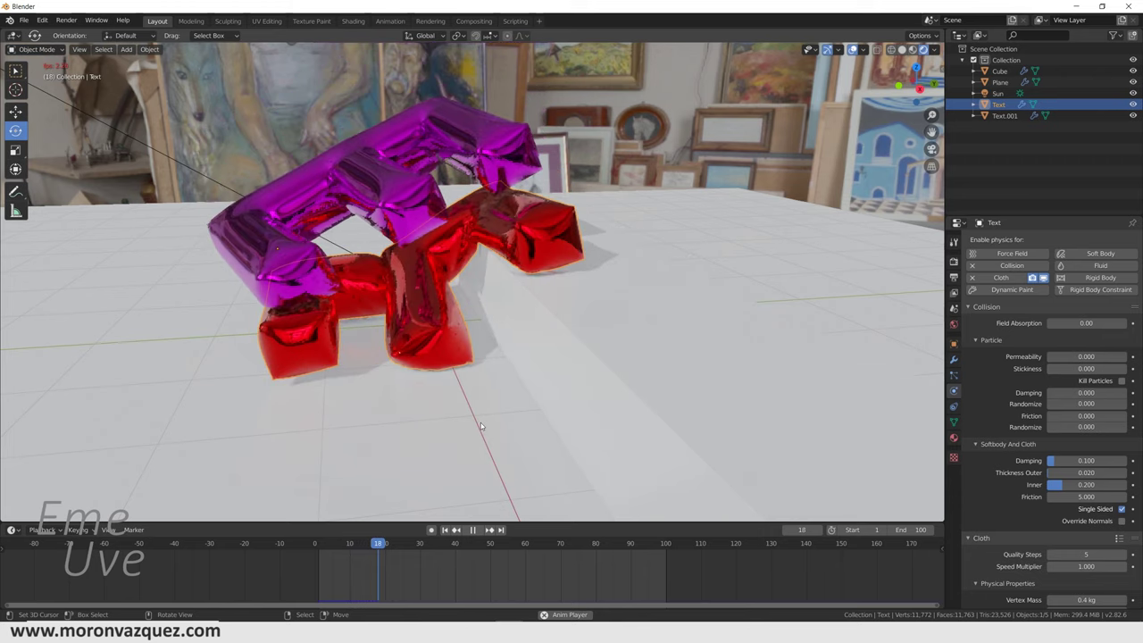
left_click(473, 529)
middle_click_drag(458, 500, 580, 429)
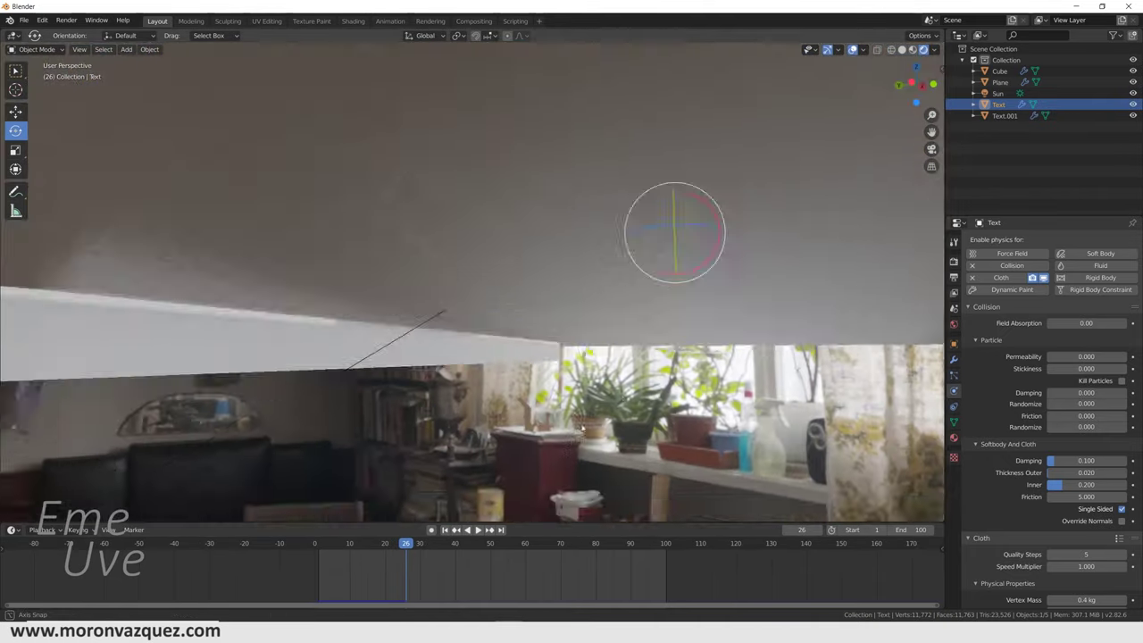
scroll(580, 433, "up", 5)
scroll(553, 437, "up", 4)
mouse_move(536, 442)
middle_mouse_down()
mouse_move(493, 451)
mouse_move(291, 331)
mouse_move(215, 385)
middle_mouse_up()
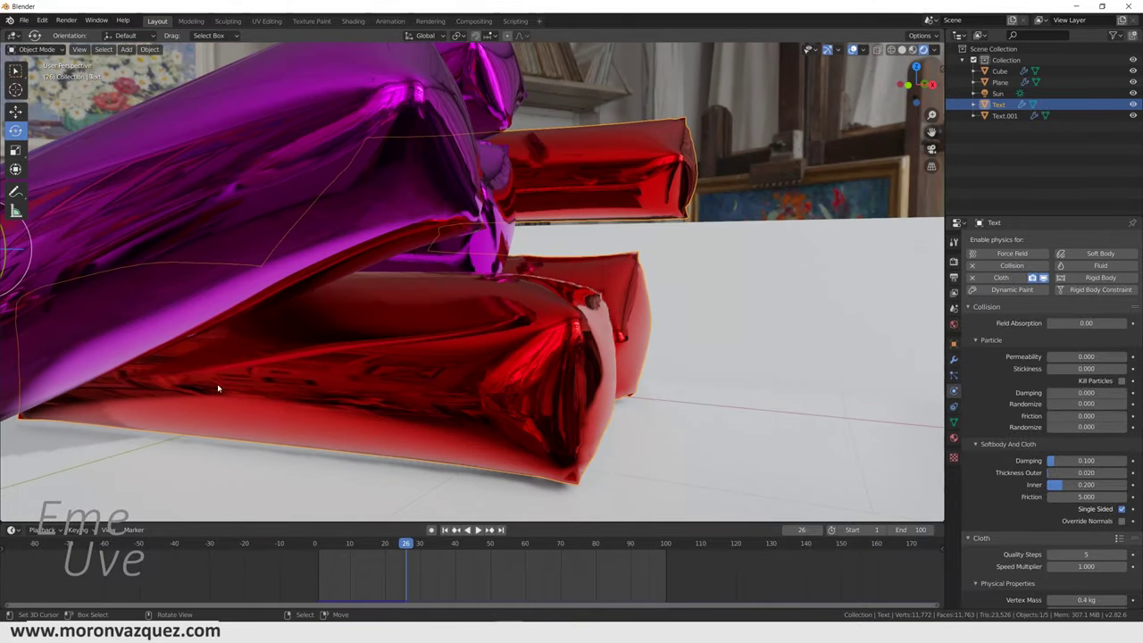
scroll(215, 385, "down", 5)
Resume playback to frame 51 with both inflated Es collided, then select the long white block
key("space")
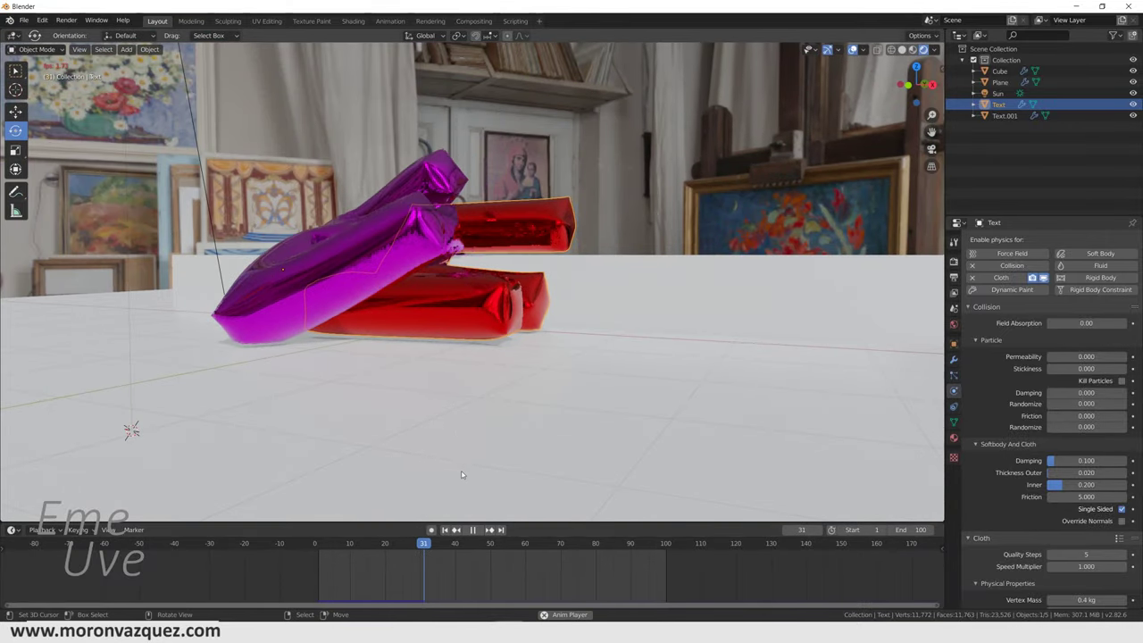
middle_click_drag(462, 474, 429, 386)
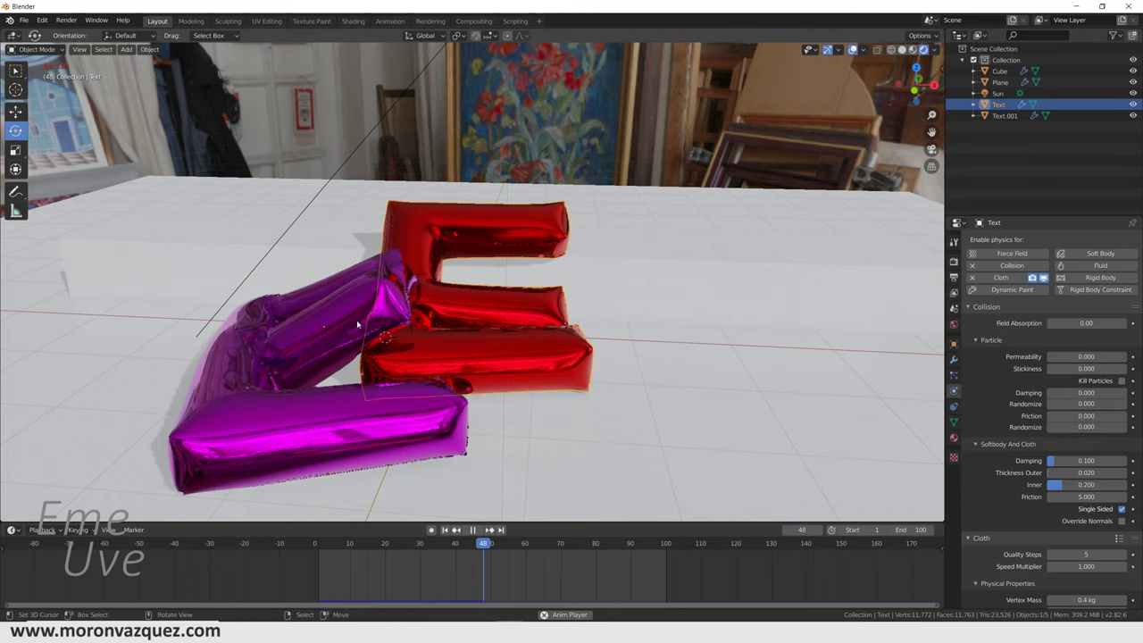
key("space")
mouse_move(304, 312)
middle_mouse_down()
mouse_move(516, 465)
mouse_move(446, 359)
mouse_move(646, 326)
mouse_move(683, 338)
mouse_move(663, 338)
middle_mouse_up()
left_click(645, 327)
scroll(662, 338, "up", 4)
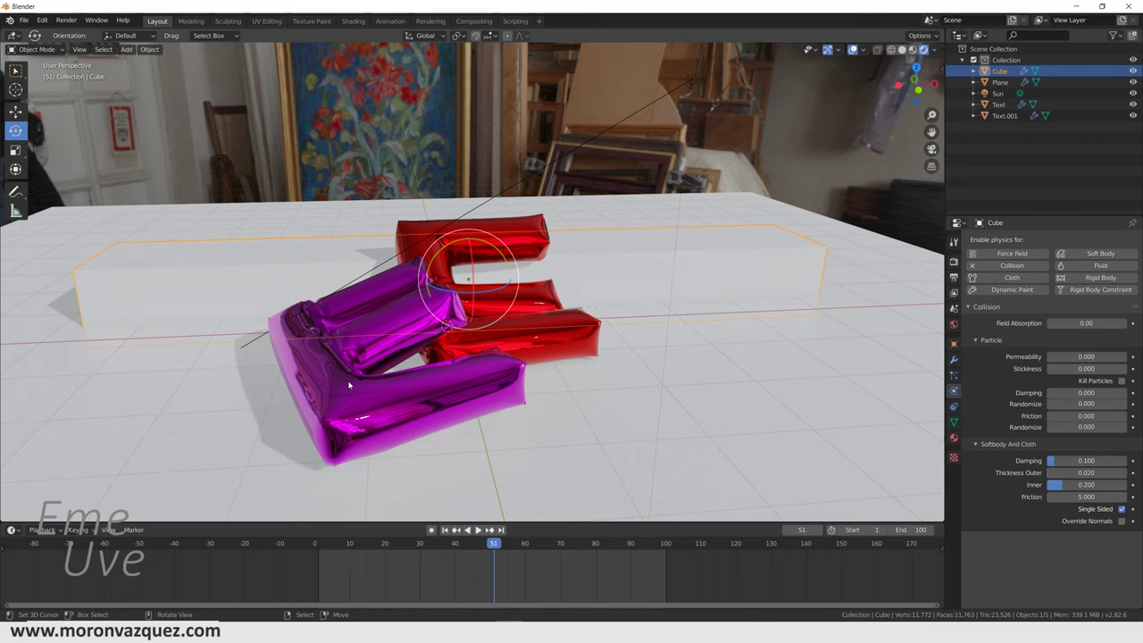
Delete the magenta E, the red E and the long white block from the scene
left_click(330, 357)
key("Delete")
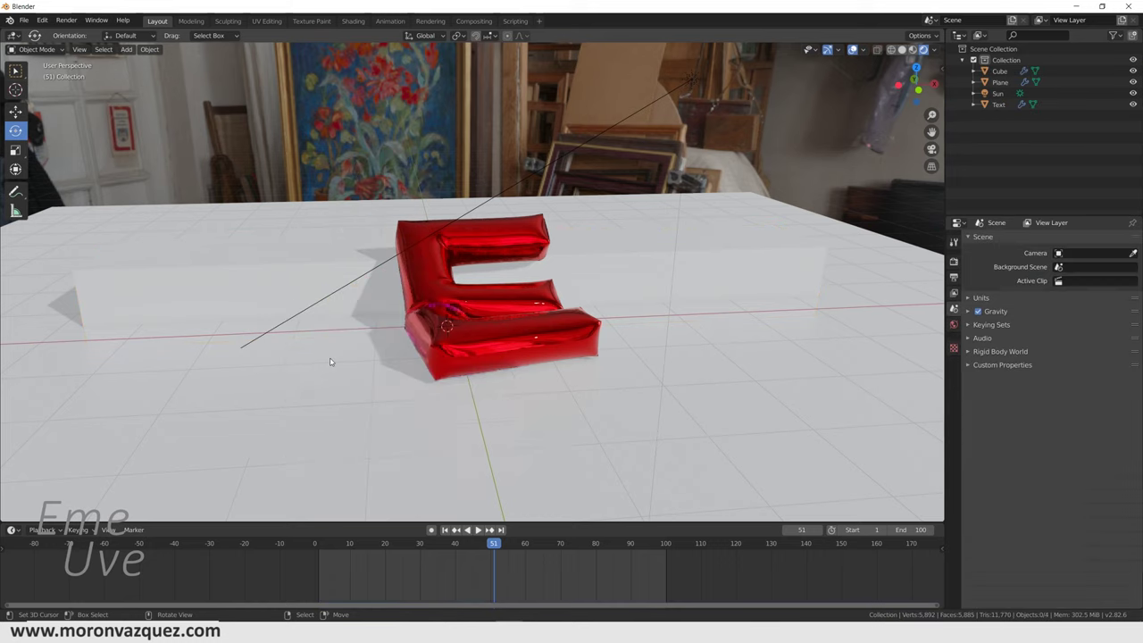
left_click(438, 331)
key("Delete")
left_click(439, 331)
key("Delete")
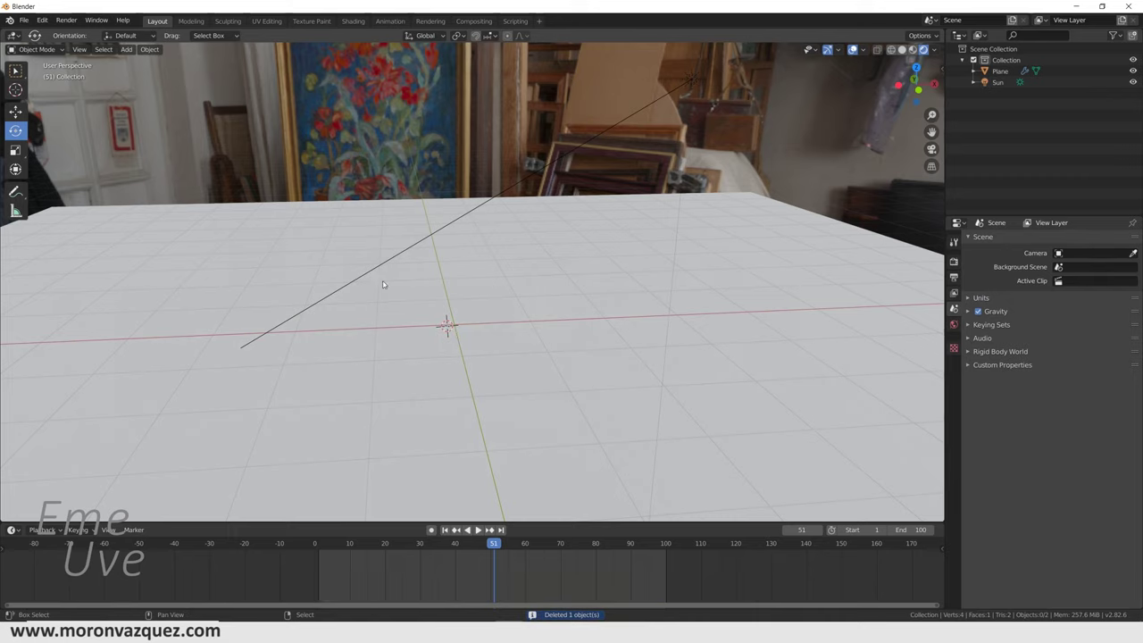
key("shift+a")
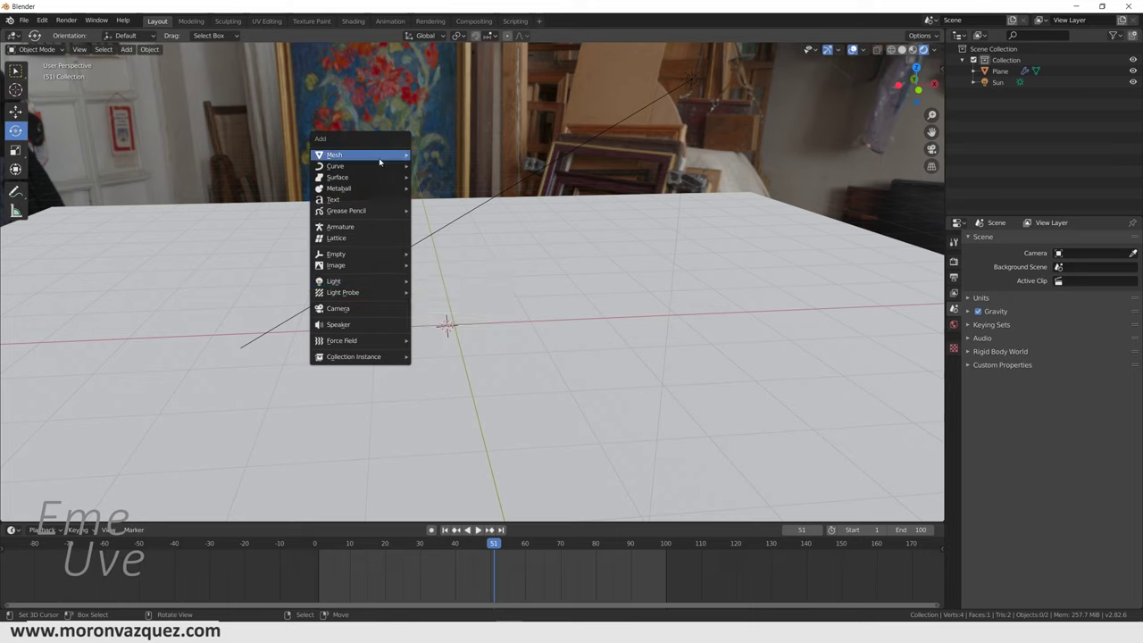
Add a UV sphere with 64 segments and 32 rings
mouse_move(357, 155)
left_click(446, 189)
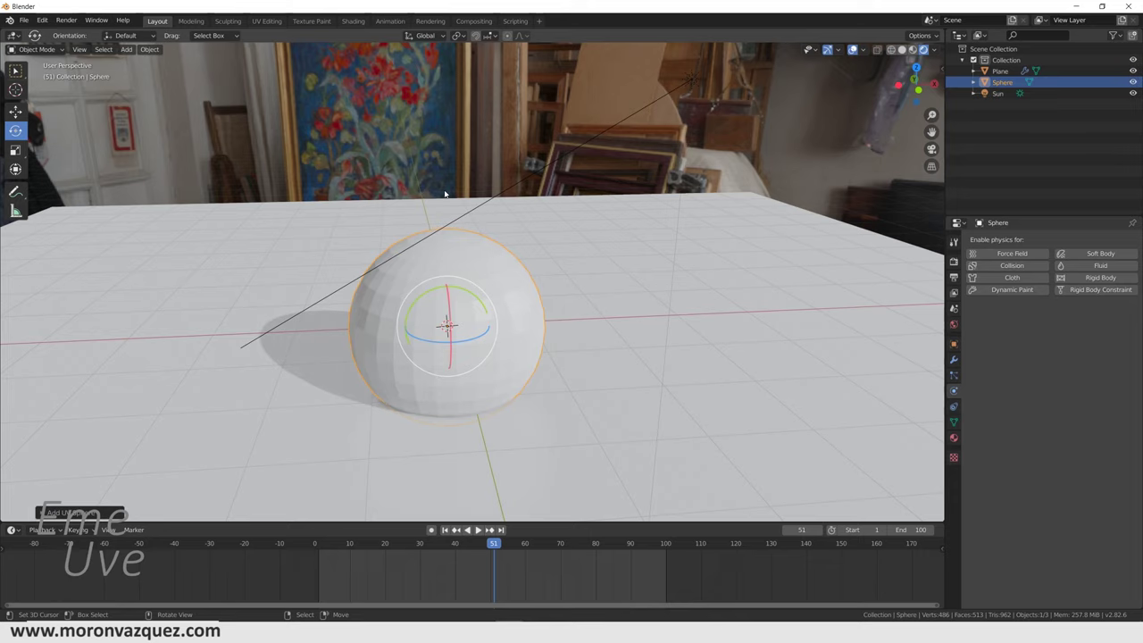
left_click(47, 515)
left_click(157, 392)
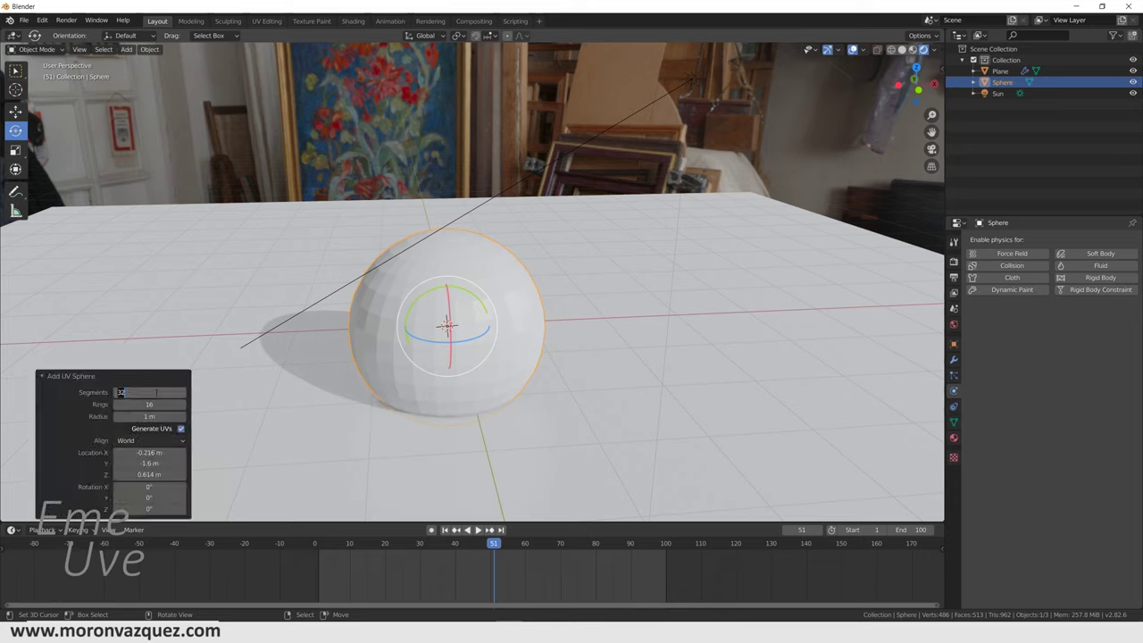
type("64")
key("Return")
left_click(146, 406)
type("2")
key("Return")
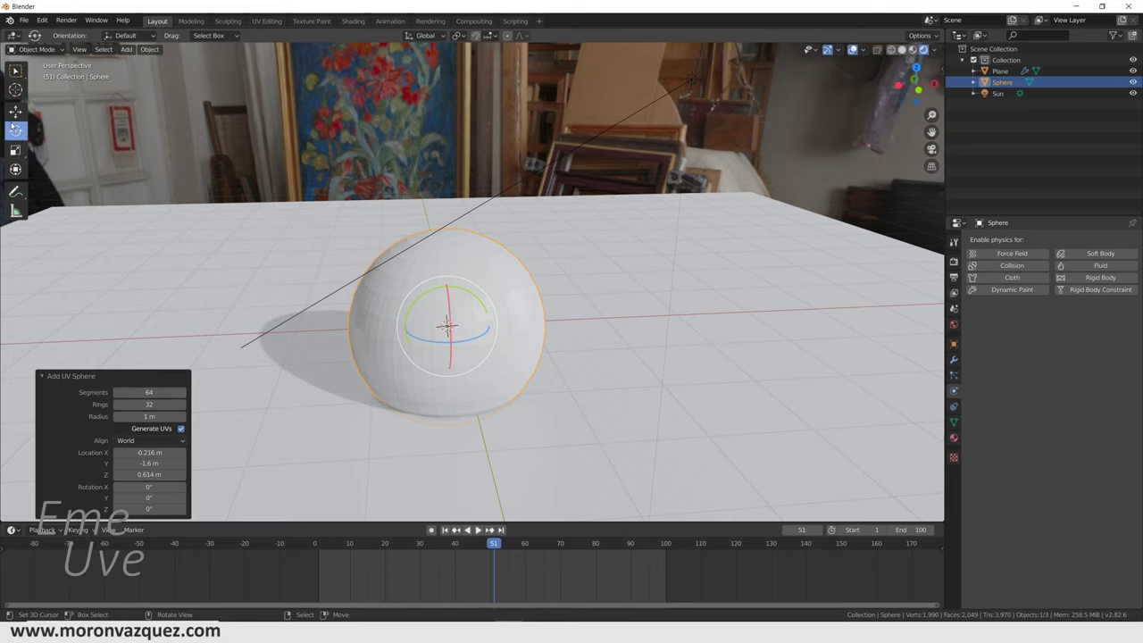
Raise the sphere 2.02 m along Z so it hangs above the plane
left_click(15, 111)
left_click_drag(458, 282, 461, 78)
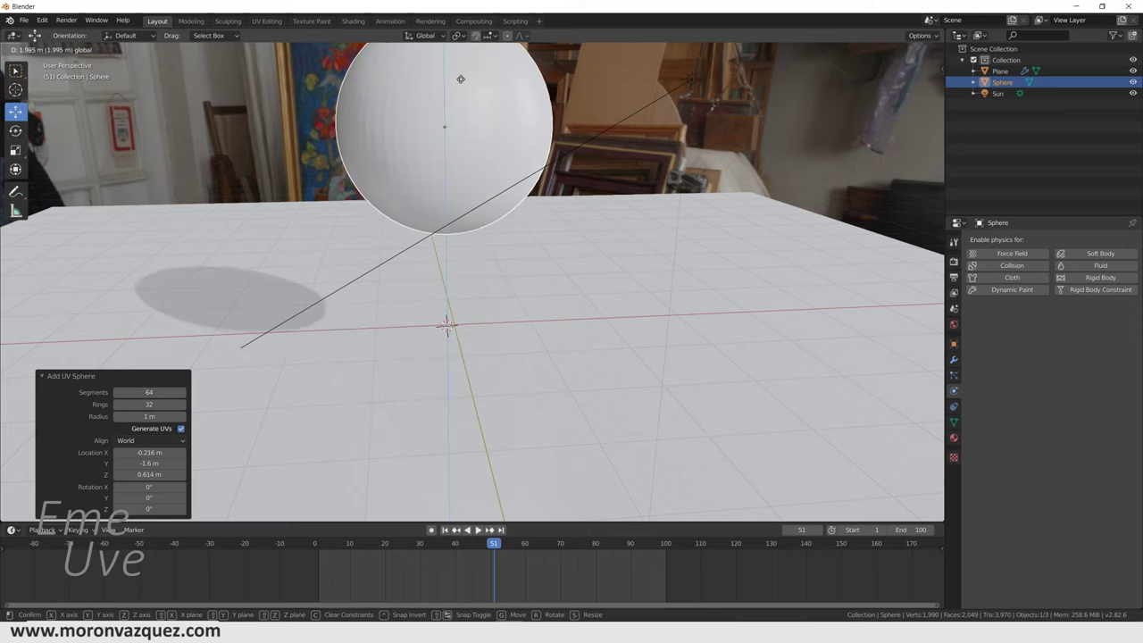
scroll(501, 135, "down", 5)
left_click_drag(461, 174, 461, 82)
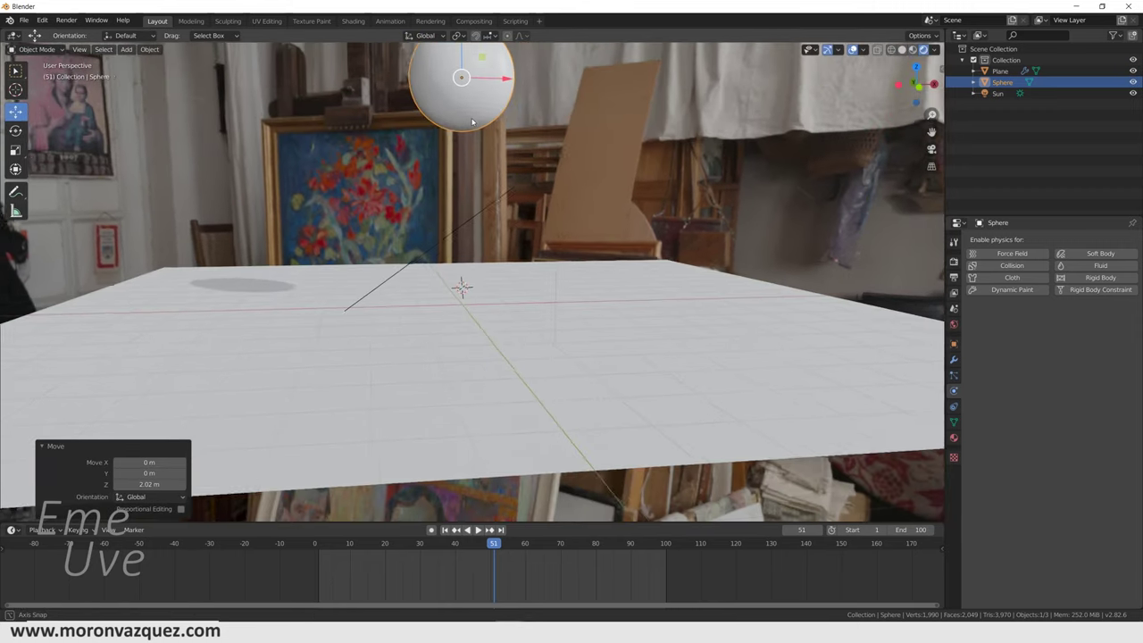
middle_click_drag(461, 83, 473, 168)
scroll(463, 196, "up", 2)
scroll(468, 197, "up", 1)
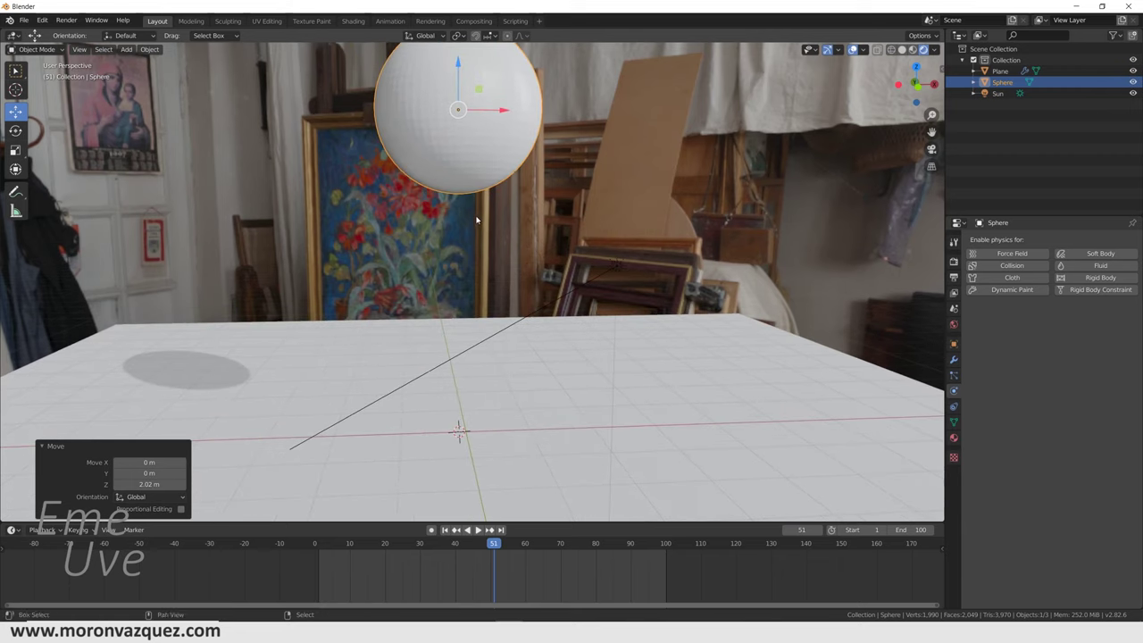
left_click(33, 49)
In Edit Mode, select only the sphere's bottom pole vertex
left_click(36, 75)
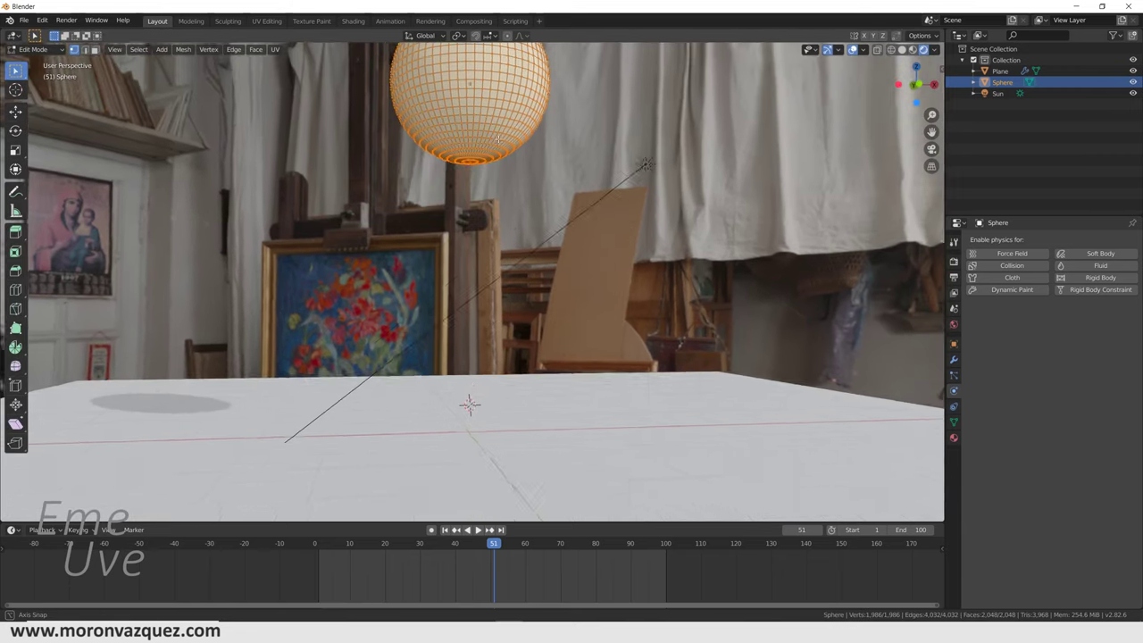
mouse_move(464, 286)
middle_mouse_down()
mouse_move(520, 236)
mouse_move(506, 239)
middle_mouse_up()
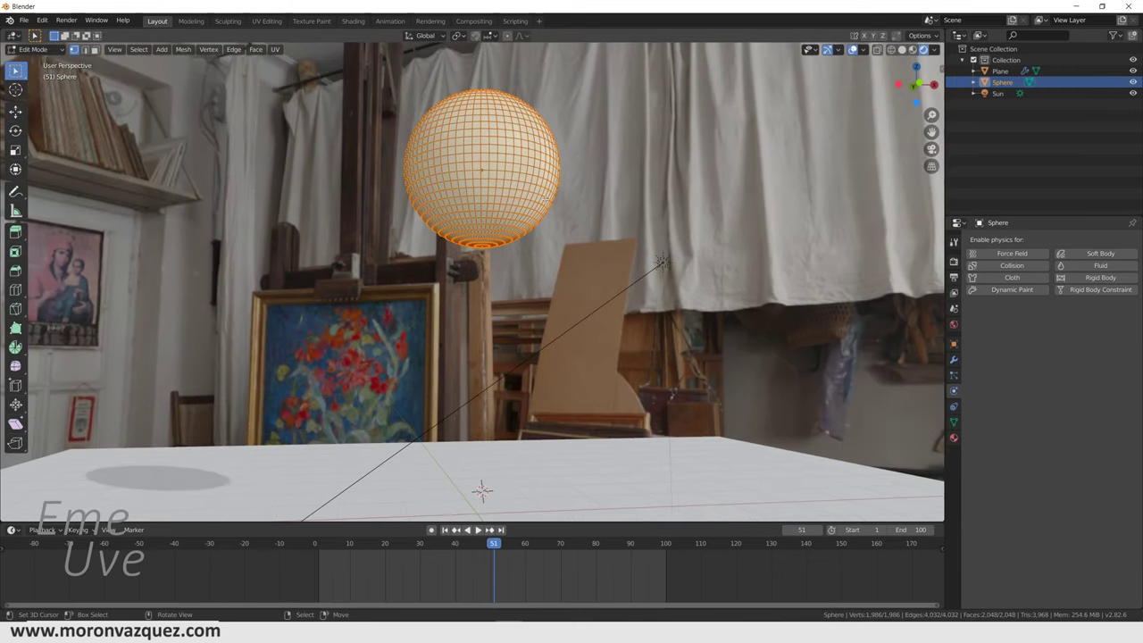
middle_click_drag(548, 200, 510, 268)
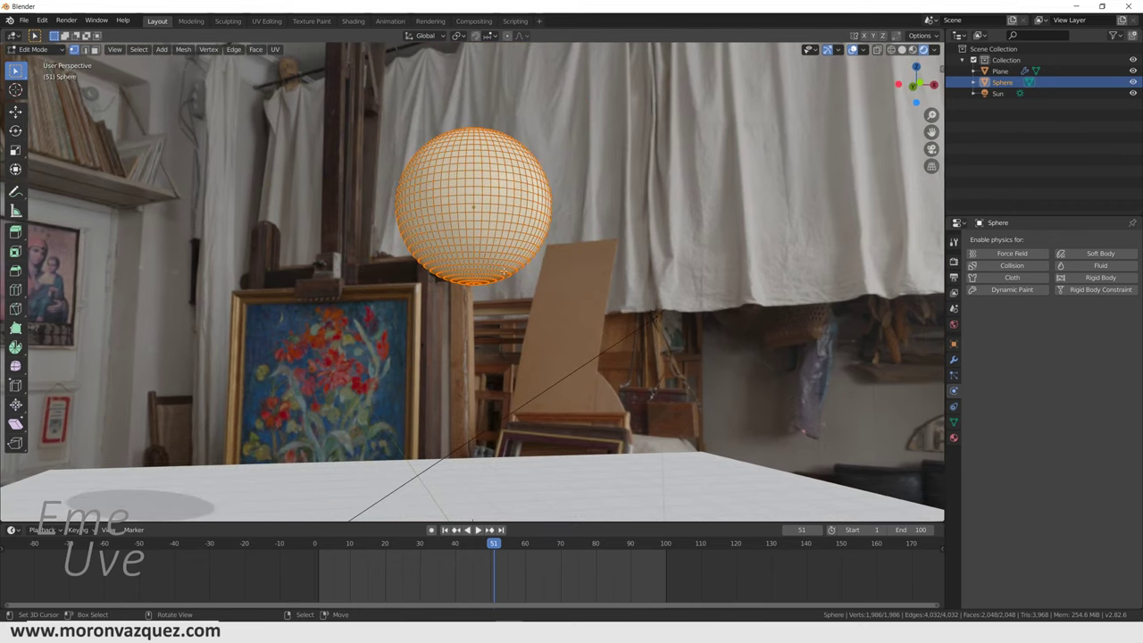
middle_click_drag(473, 257, 472, 281)
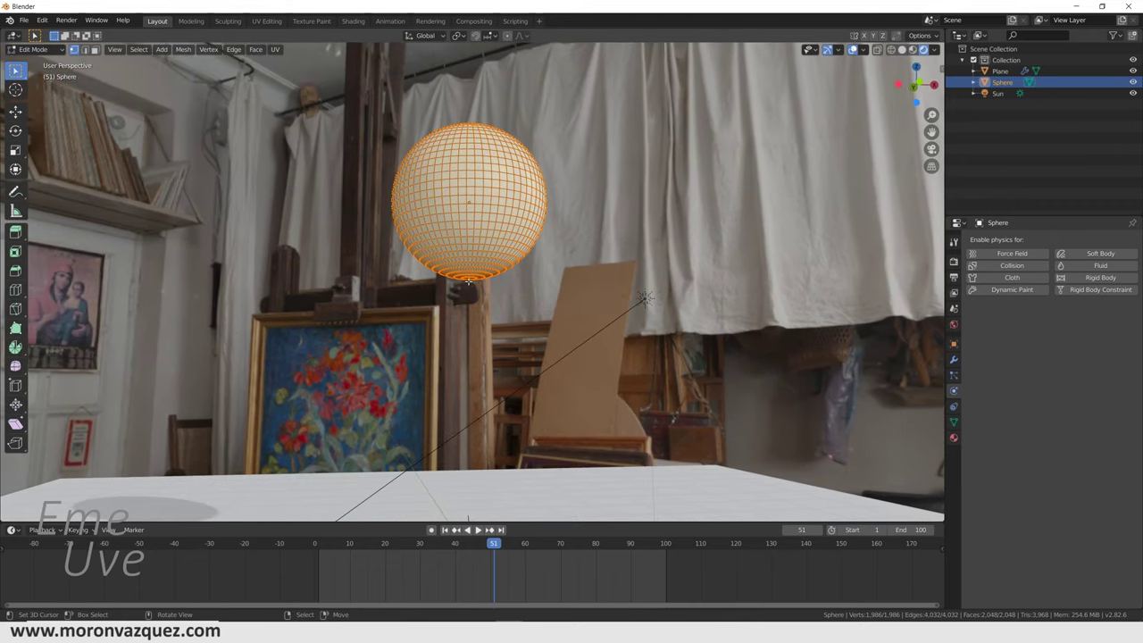
left_click(468, 279)
scroll(504, 284, "up", 3)
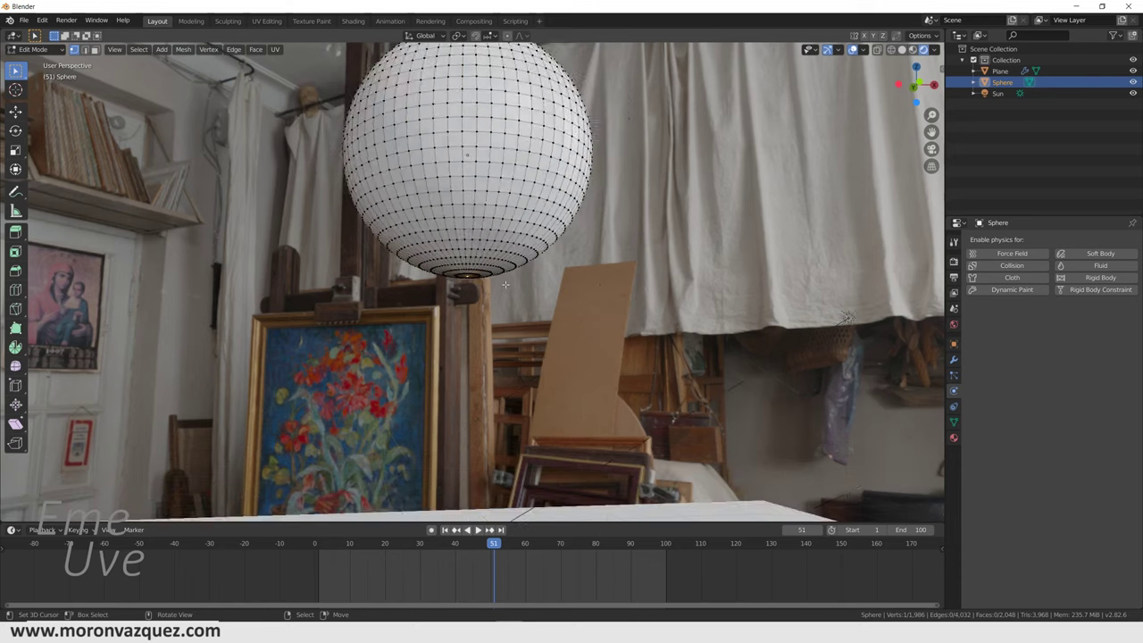
scroll(482, 277, "down", 5)
scroll(464, 272, "up", 1)
middle_click_drag(429, 286, 413, 268)
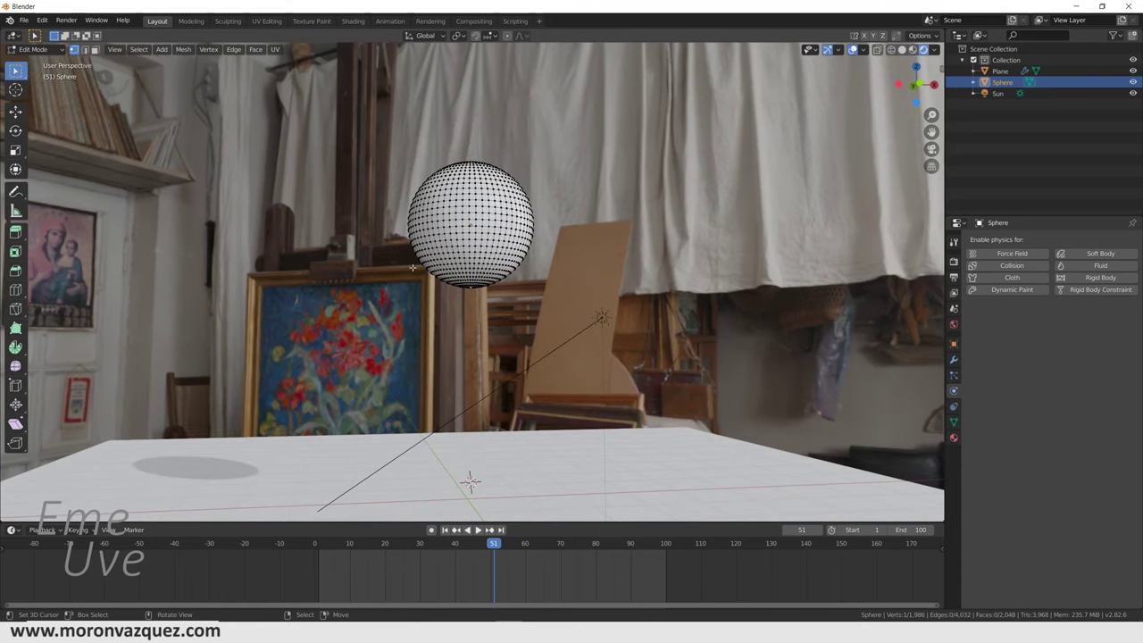
Turn on proportional editing and try pulling the bottom vertex down along Z
left_click(508, 37)
left_click(527, 37)
left_click(509, 37)
left_click(16, 113)
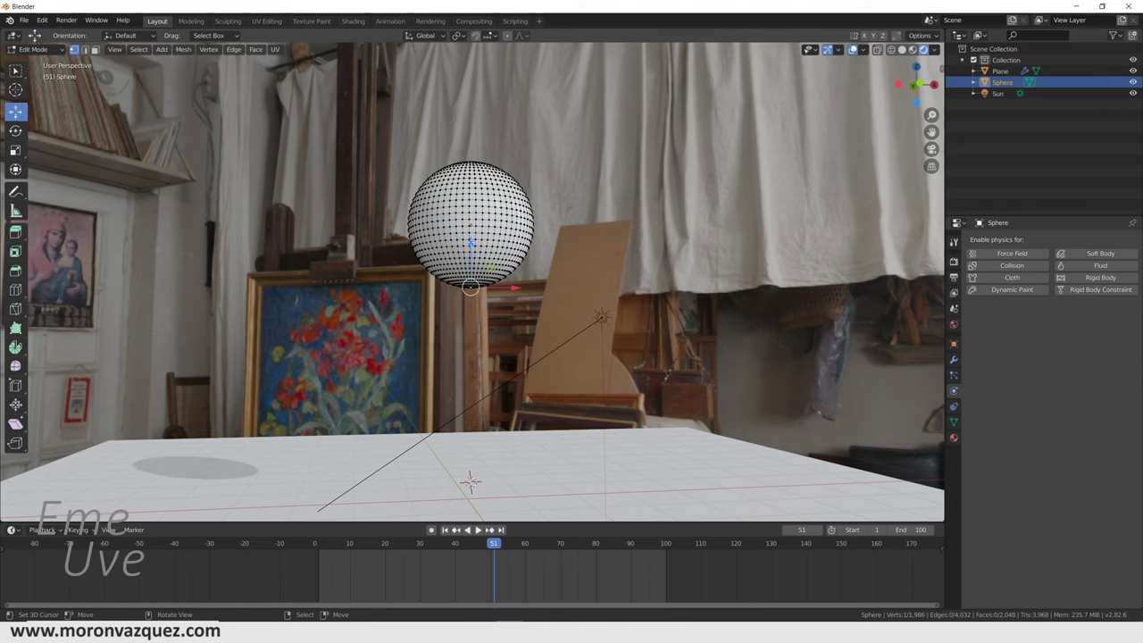
left_click_drag(470, 242, 472, 327)
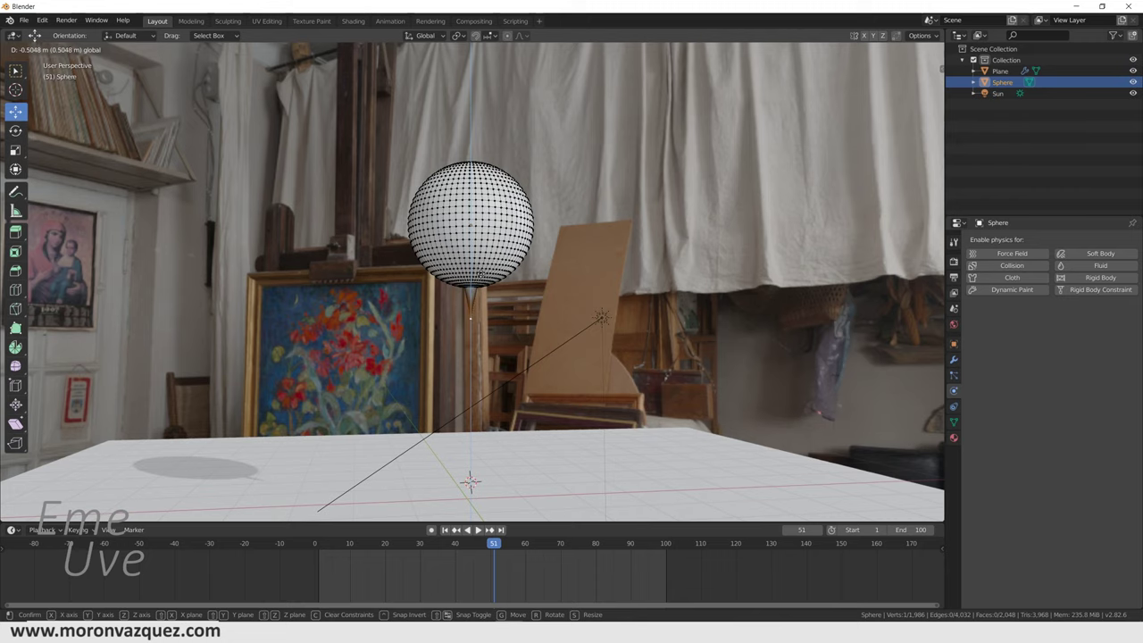
left_click_drag(471, 317, 470, 318)
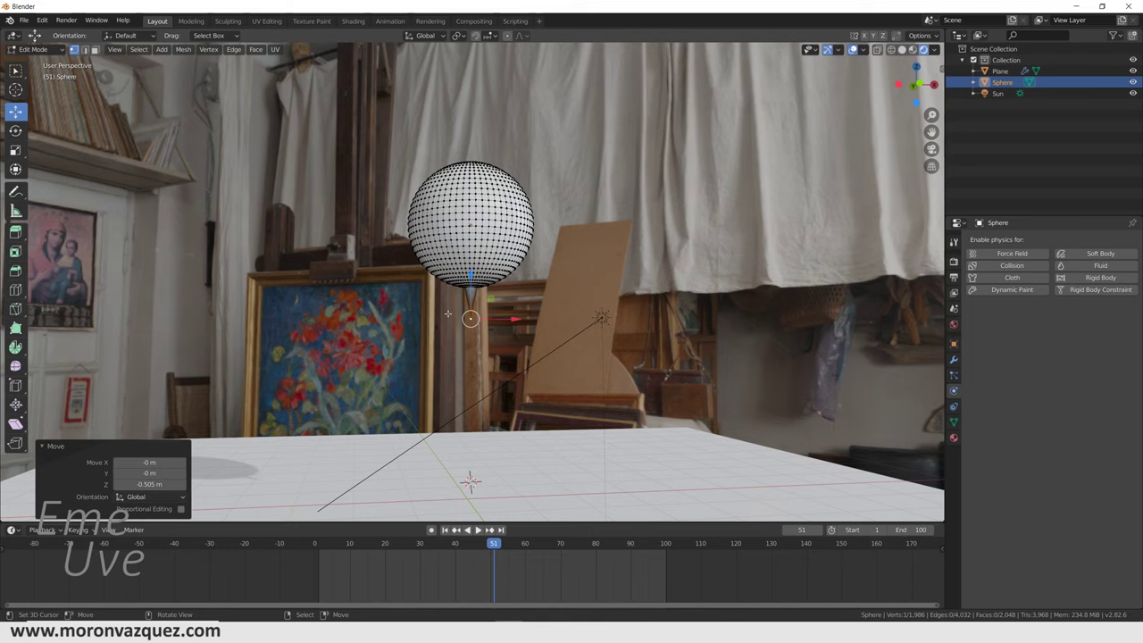
key("ctrl+z")
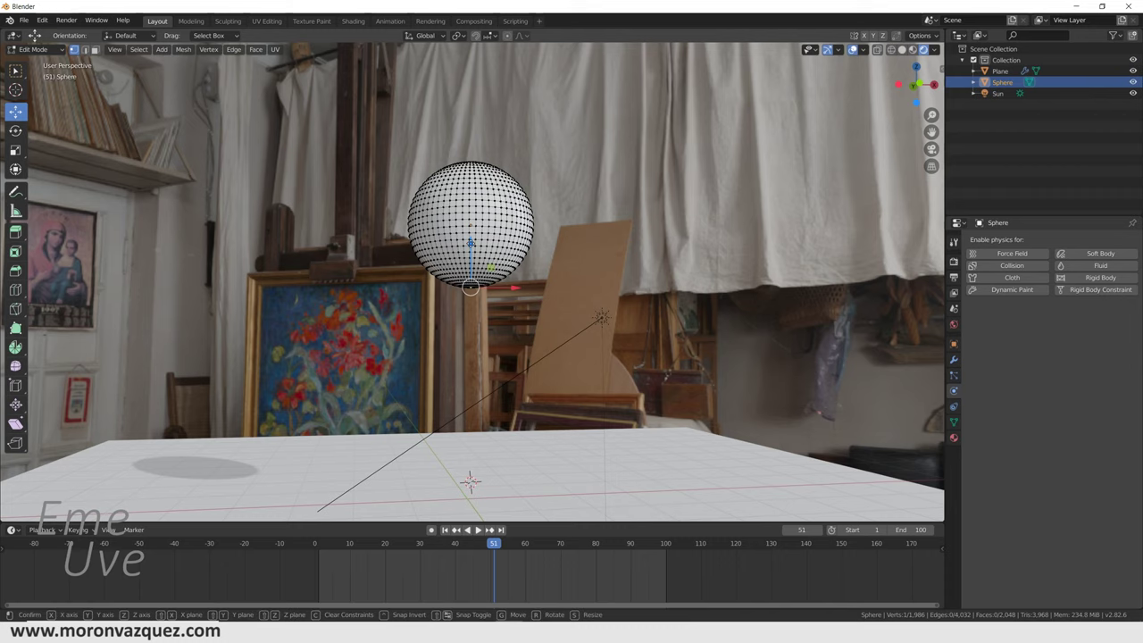
left_click_drag(471, 246, 479, 251)
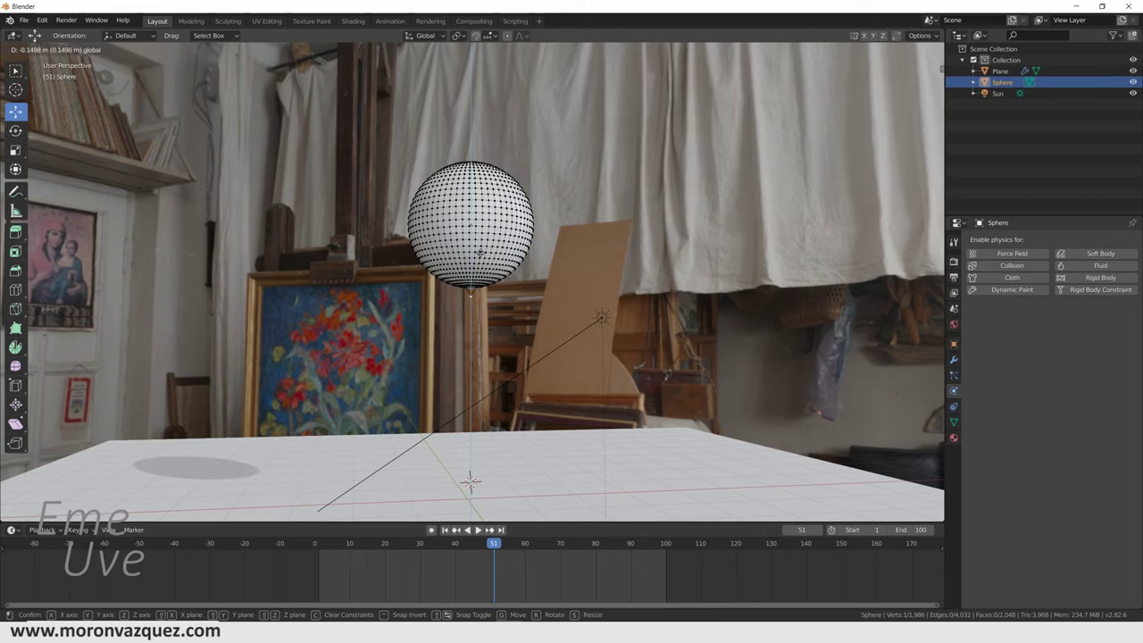
left_click_drag(480, 253, 481, 257)
key("z")
left_click_drag(479, 258, 479, 260)
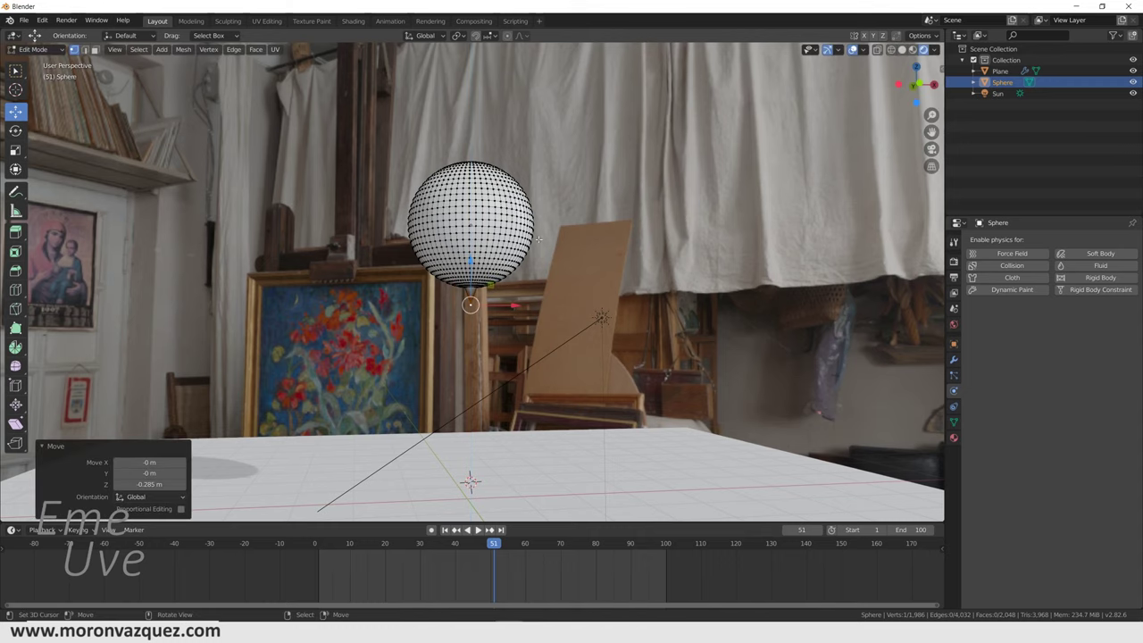
key("Tab")
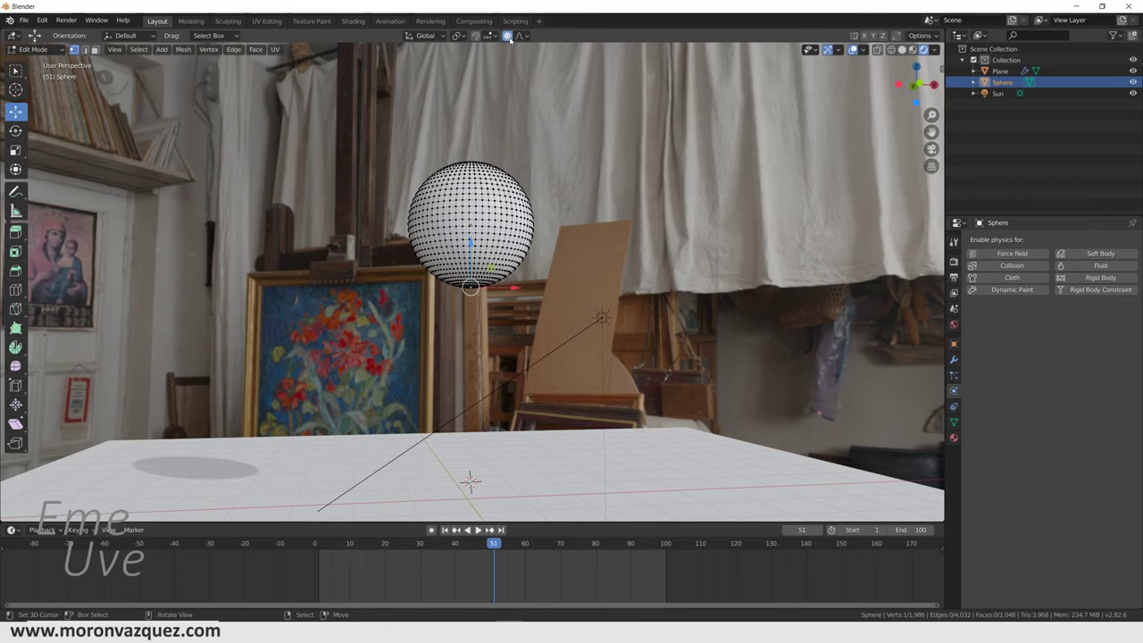
Keep Smooth falloff and redo the downward stretch of the sphere's bottom
left_click(520, 36)
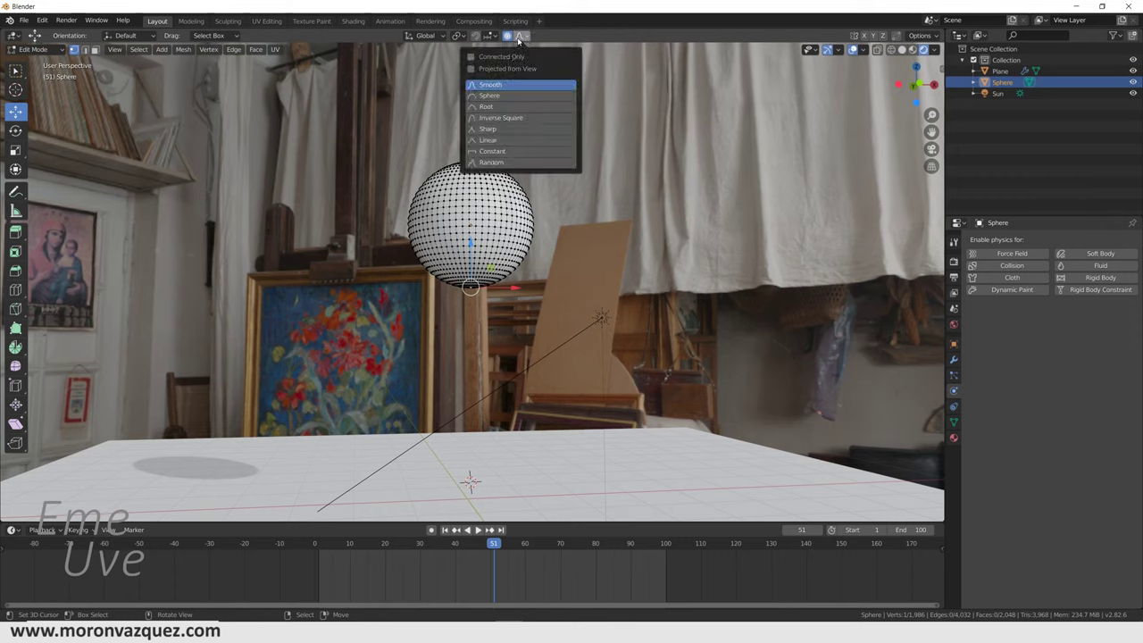
left_click(525, 40)
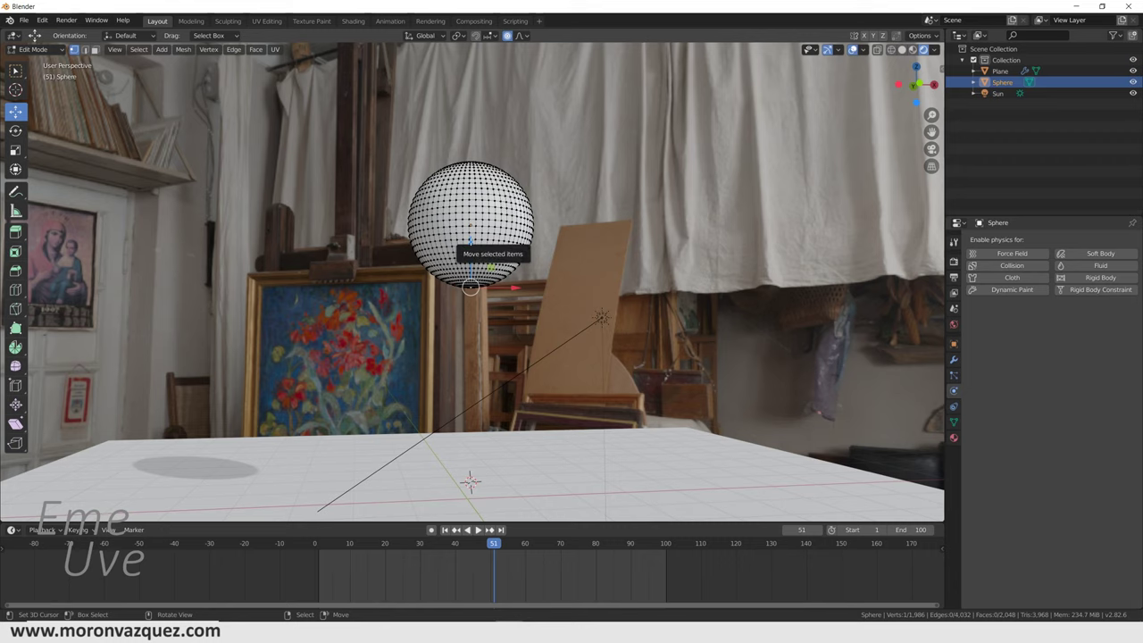
left_click_drag(471, 245, 471, 243)
scroll(471, 286, "down", 4)
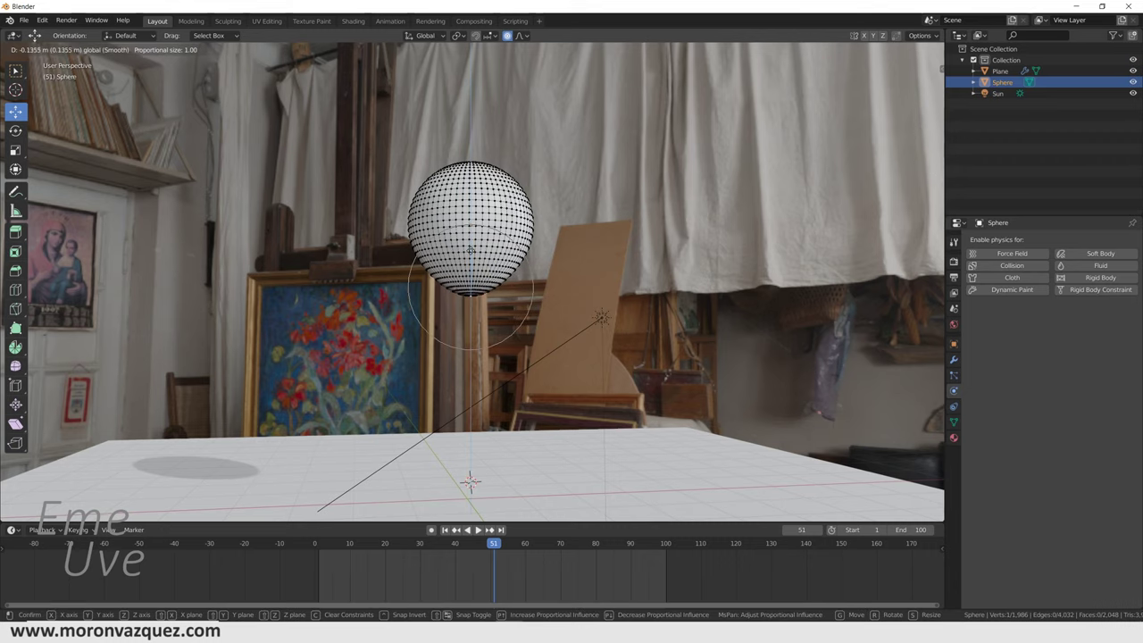
left_click_drag(471, 285, 471, 308)
key("ctrl+z")
left_click_drag(470, 244, 488, 257)
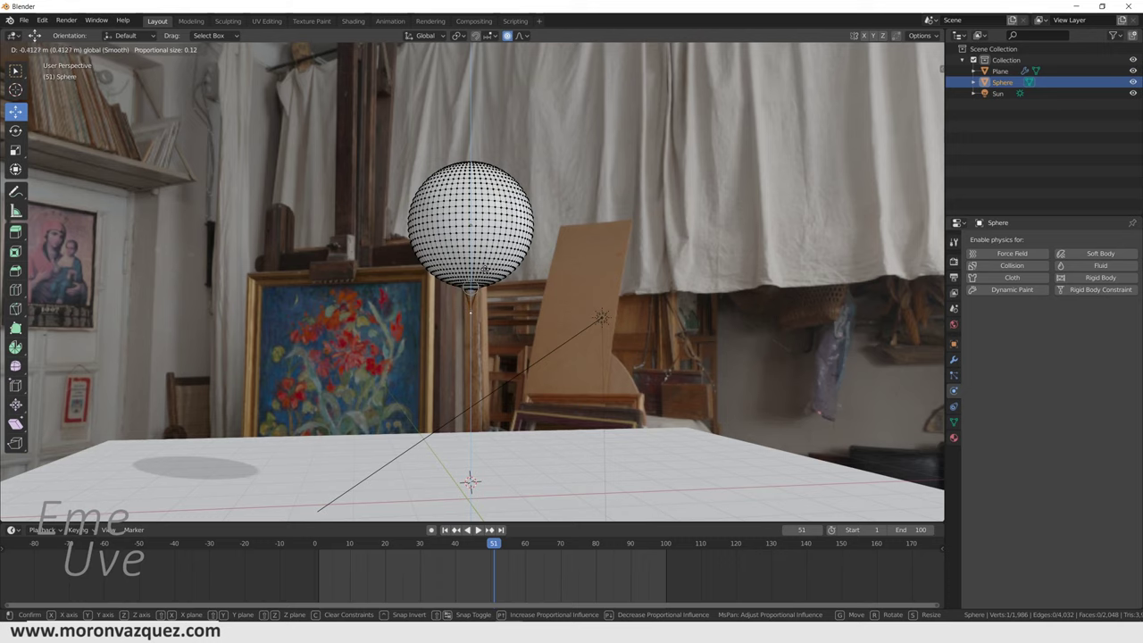
left_click_drag(484, 268, 475, 256)
left_click_drag(474, 259, 476, 263)
Grow proportional size to 1.331 and pull the bottom 0.639 m down into a teardrop
scroll(474, 268, "down", 2)
scroll(474, 268, "down", 4)
scroll(474, 268, "down", 4)
scroll(475, 267, "down", 4)
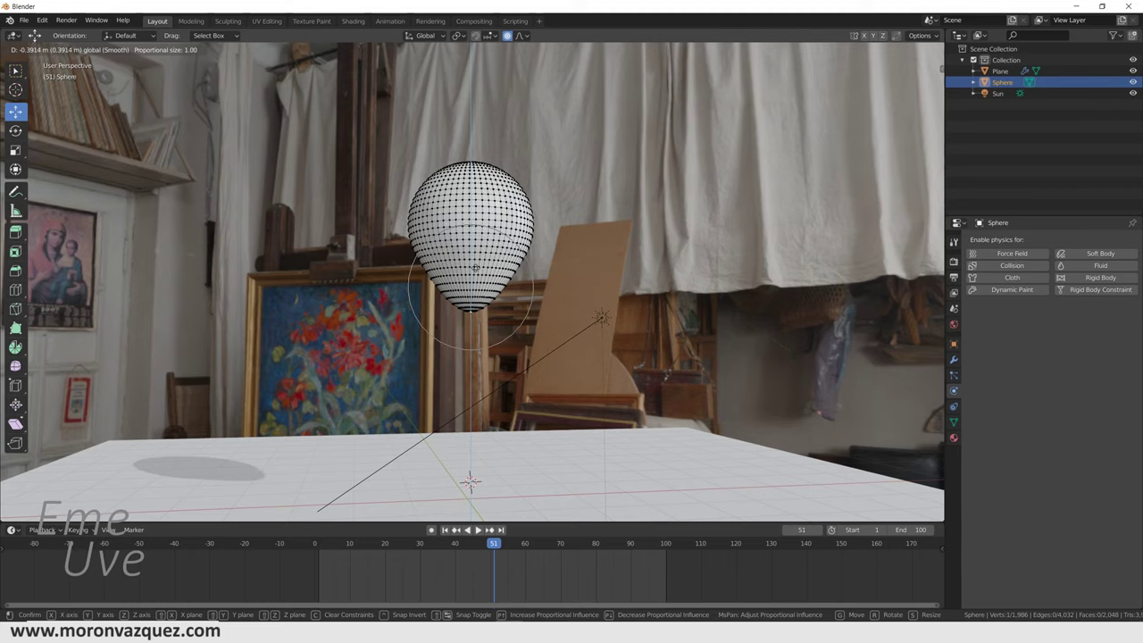
scroll(483, 300, "down", 1)
mouse_move(475, 268)
left_mouse_down()
mouse_move(483, 300)
mouse_move(483, 284)
left_mouse_up()
scroll(483, 284, "down", 3)
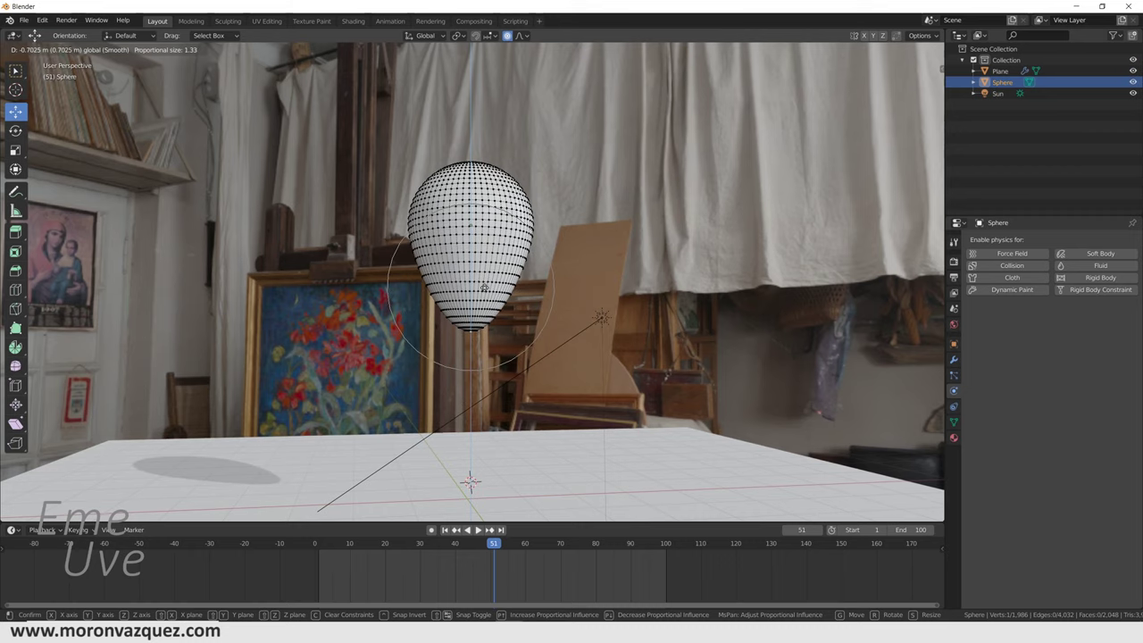
scroll(483, 284, "up", 1)
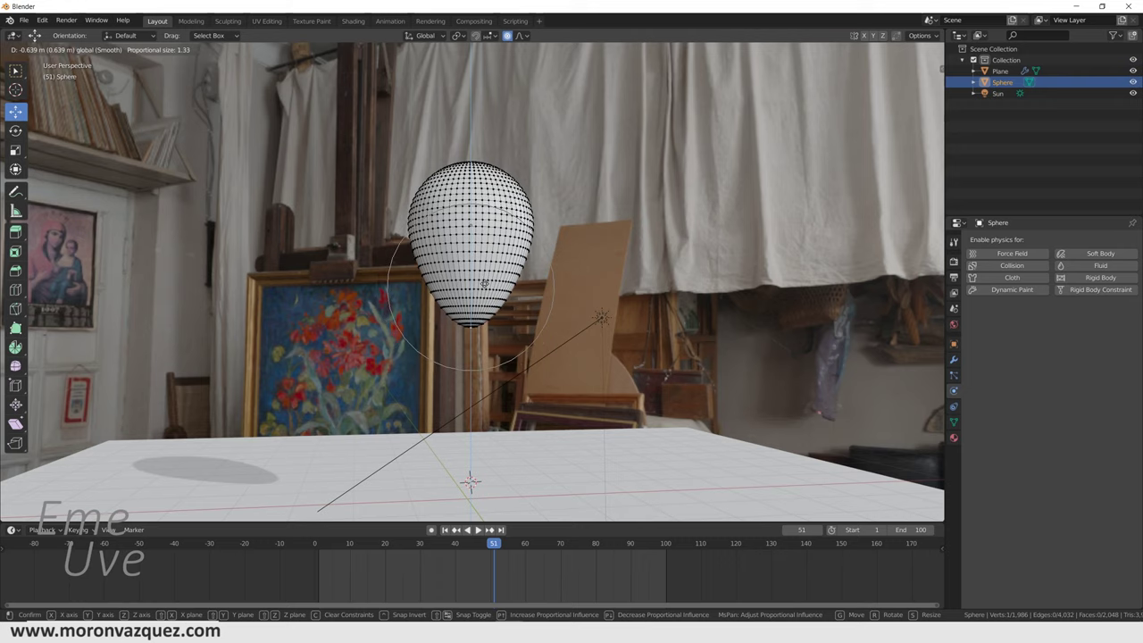
left_click(483, 284)
middle_click_drag(559, 279, 3, 90)
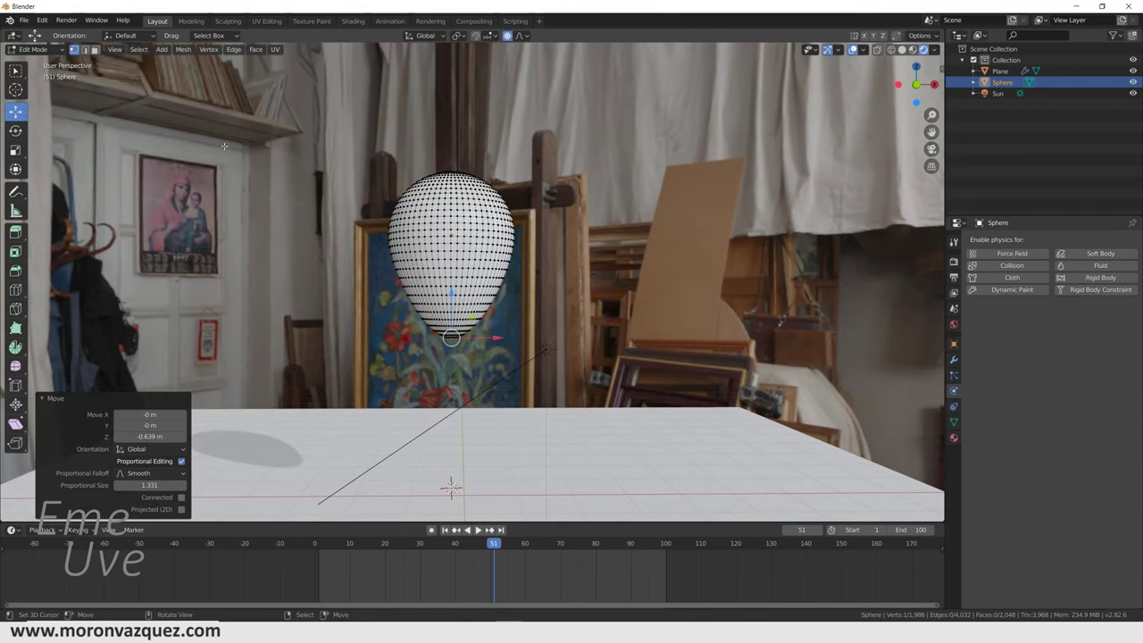
left_click(30, 52)
Return to Object Mode and shade the balloon smooth
left_click(35, 62)
middle_click_drag(500, 268, 519, 263)
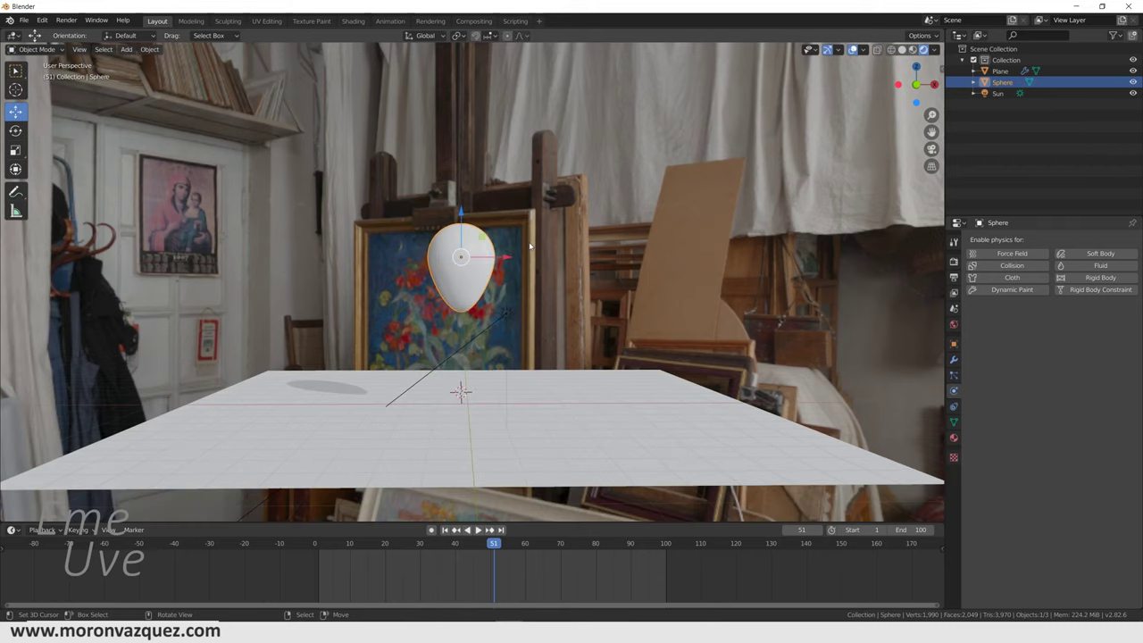
middle_click_drag(420, 217, 431, 326)
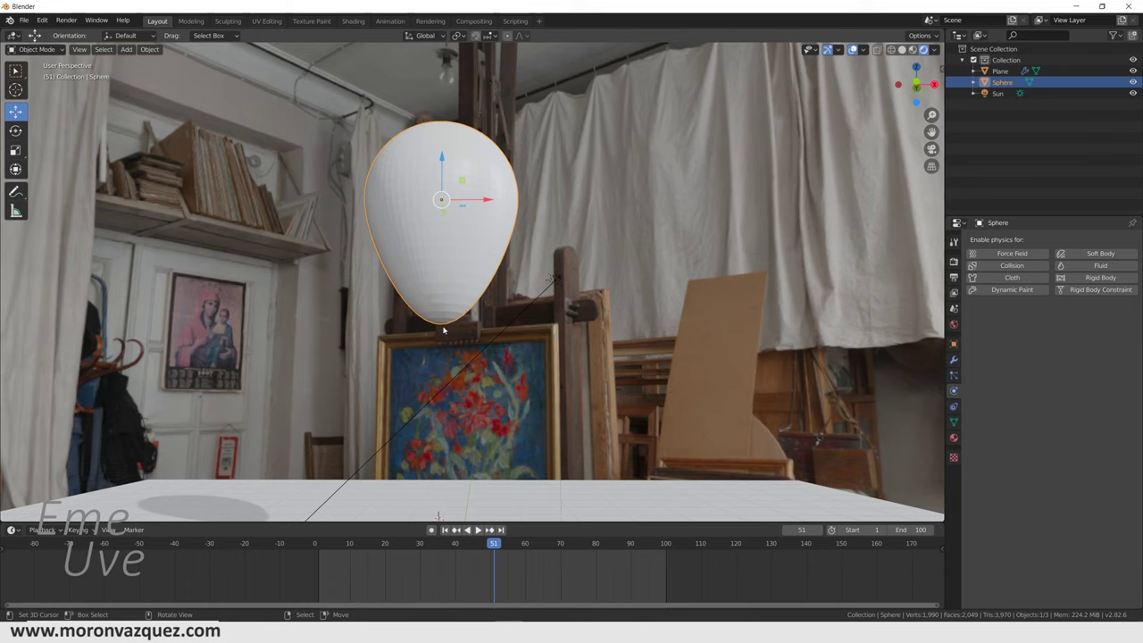
mouse_move(469, 264)
middle_mouse_down()
mouse_move(508, 294)
mouse_move(500, 305)
middle_mouse_up()
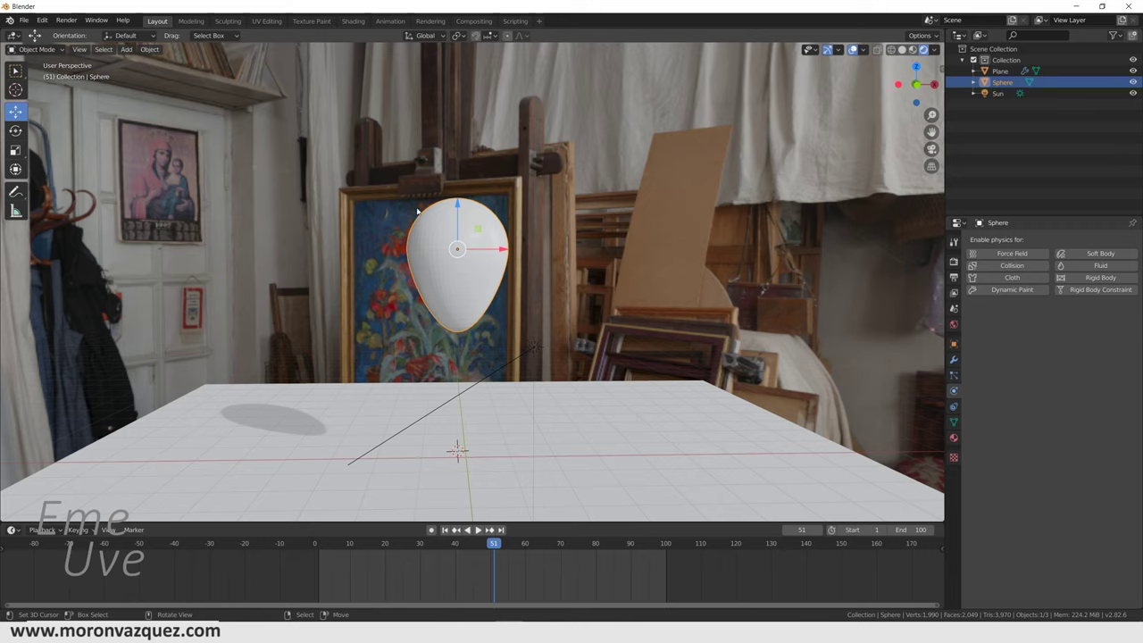
left_click(148, 50)
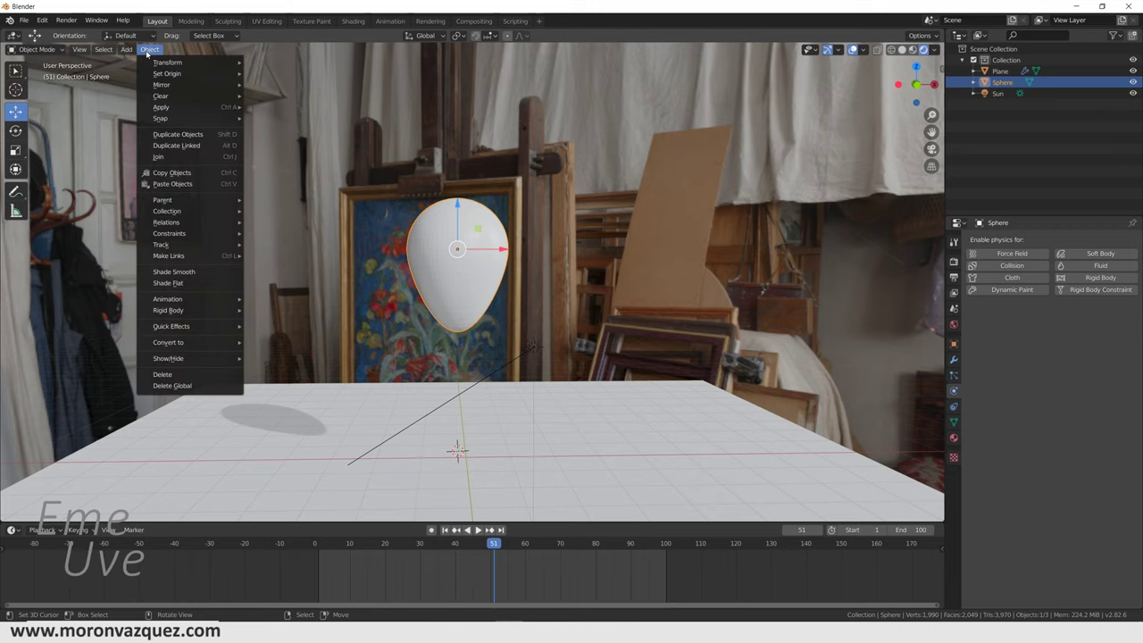
left_click(173, 272)
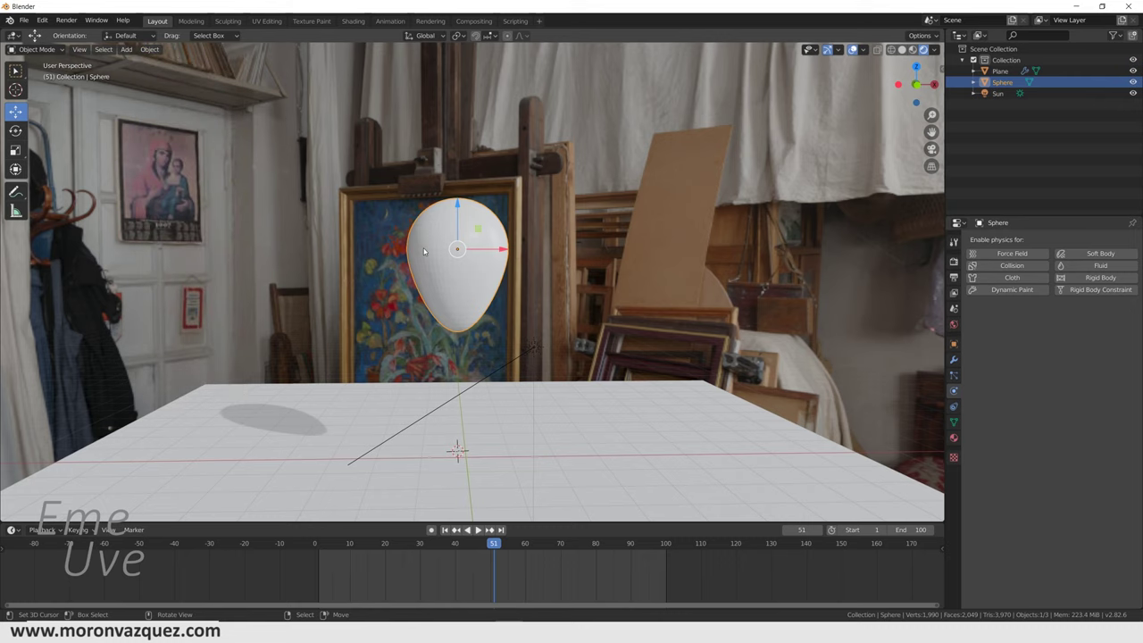
scroll(507, 280, "up", 3)
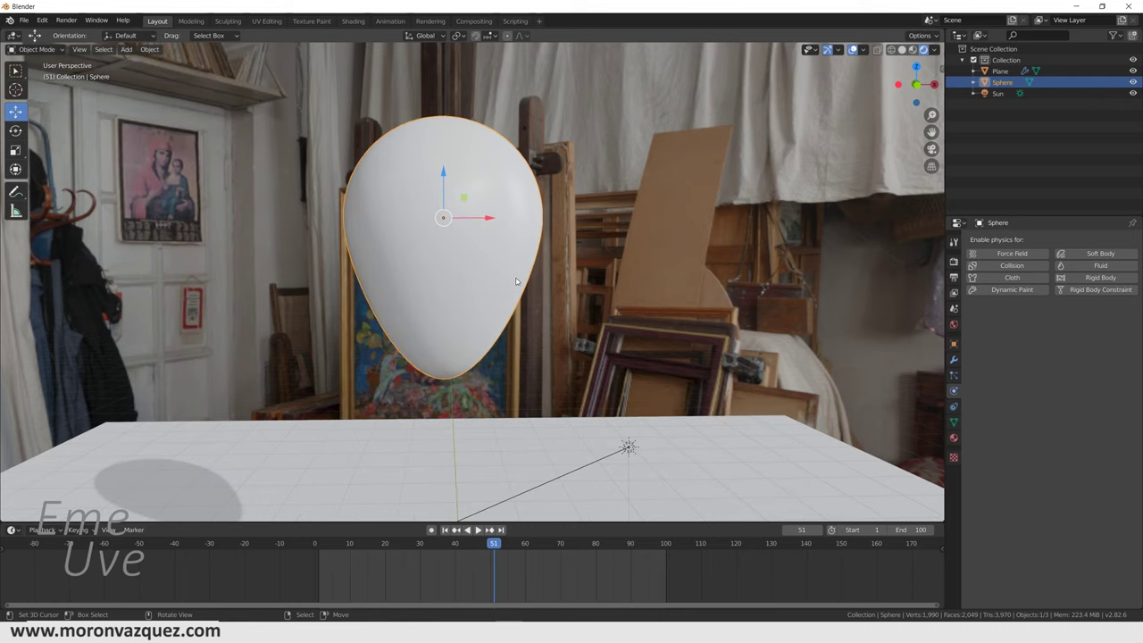
Rotate the balloon, tilting it -29.7° about Y
middle_click_drag(515, 281, 837, 269)
left_click(15, 131)
left_click_drag(446, 212, 428, 217)
left_click_drag(453, 268, 420, 237)
mouse_move(500, 268)
middle_mouse_down()
mouse_move(420, 274)
mouse_move(435, 266)
middle_mouse_up()
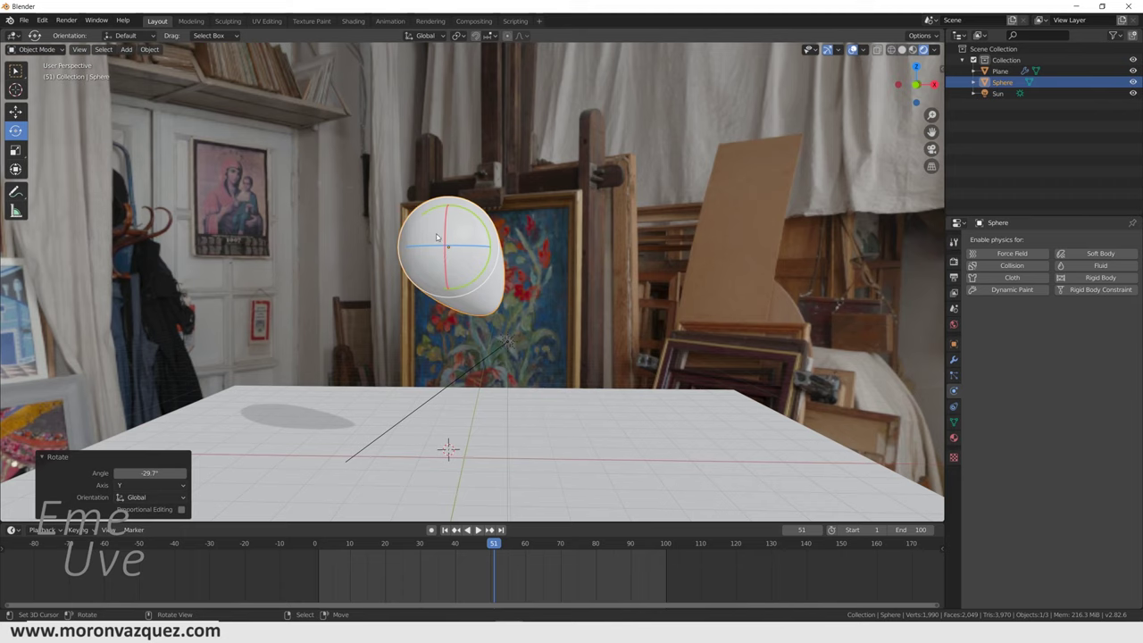
middle_click_drag(439, 238, 441, 241)
Move the sphere down to the plane and back up so it hovers above it
left_click(15, 108)
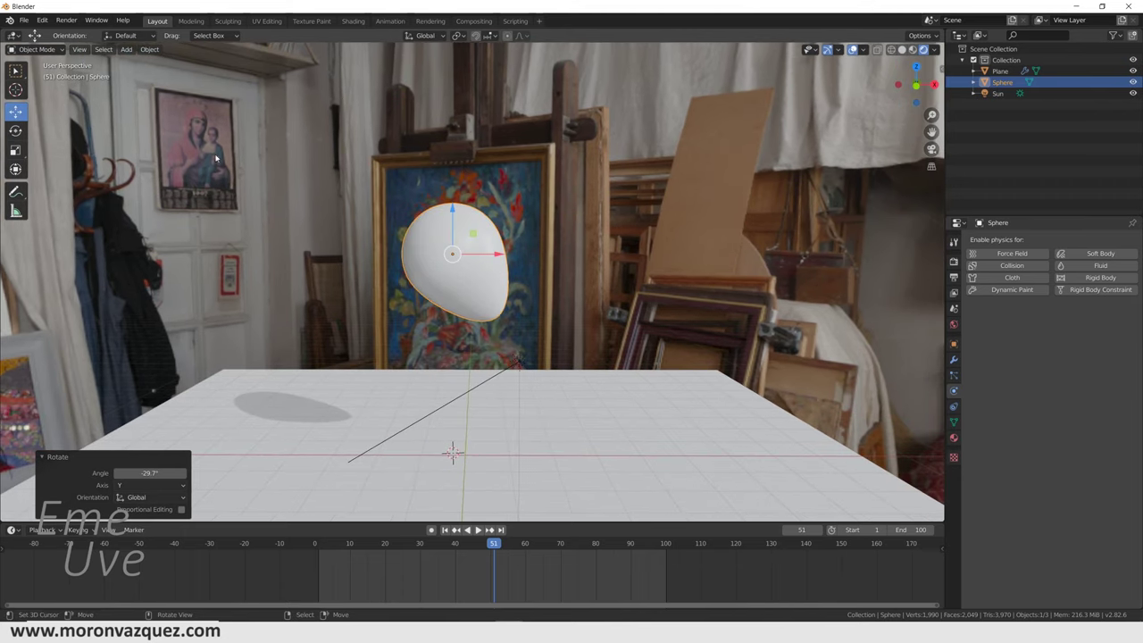
left_click_drag(450, 209, 398, 392)
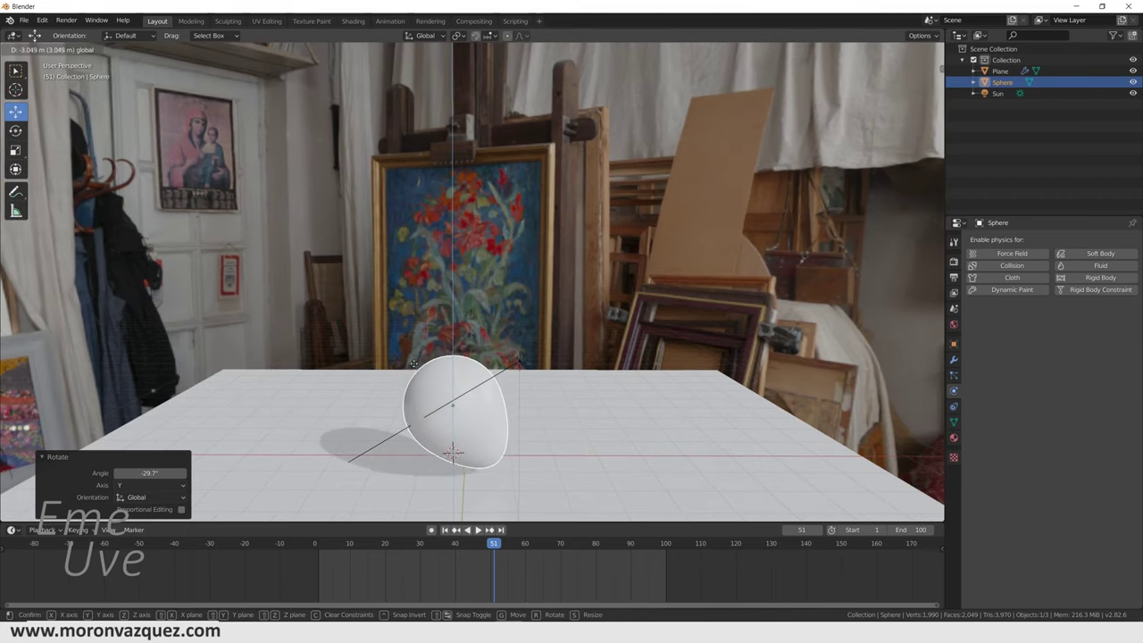
left_click_drag(398, 392, 402, 357)
mouse_move(402, 358)
middle_mouse_down()
mouse_move(547, 366)
mouse_move(518, 357)
middle_mouse_up()
Tilt the sphere about -11.9° around Y and give it Cloth physics
left_click(15, 130)
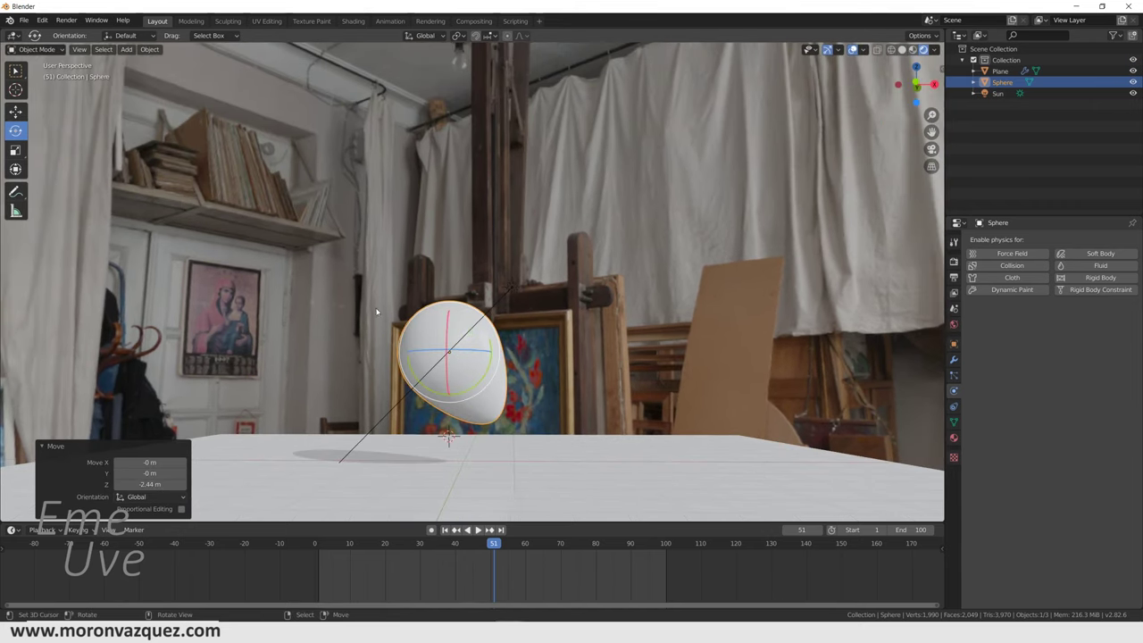
left_click_drag(487, 375, 490, 382)
middle_click_drag(489, 382, 527, 349)
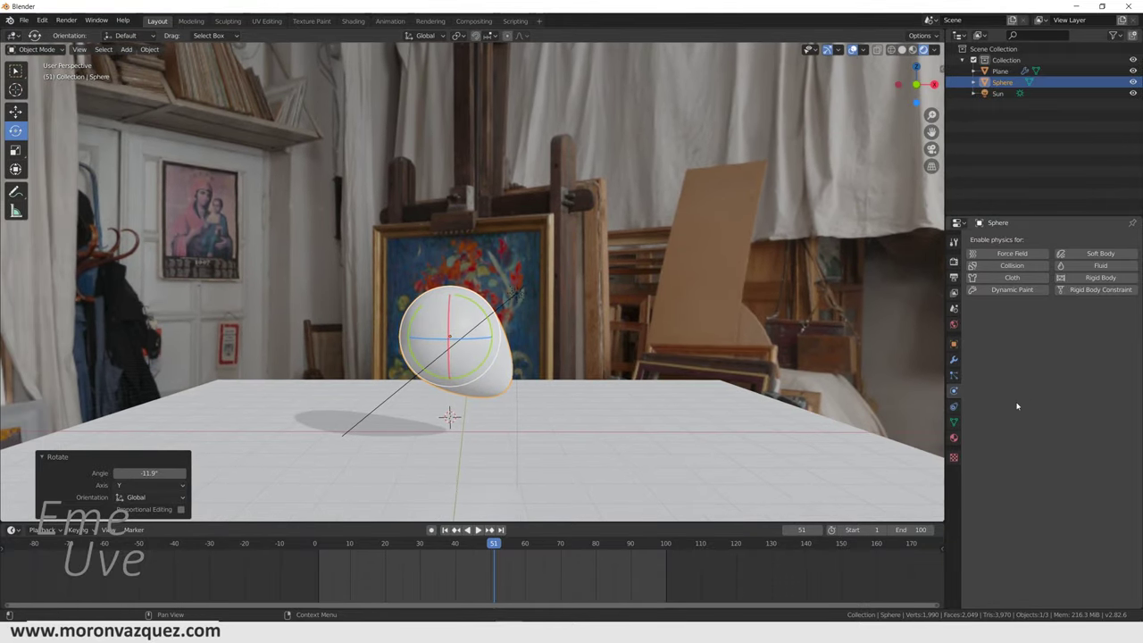
left_click(1012, 277)
scroll(1019, 358, "down", 3)
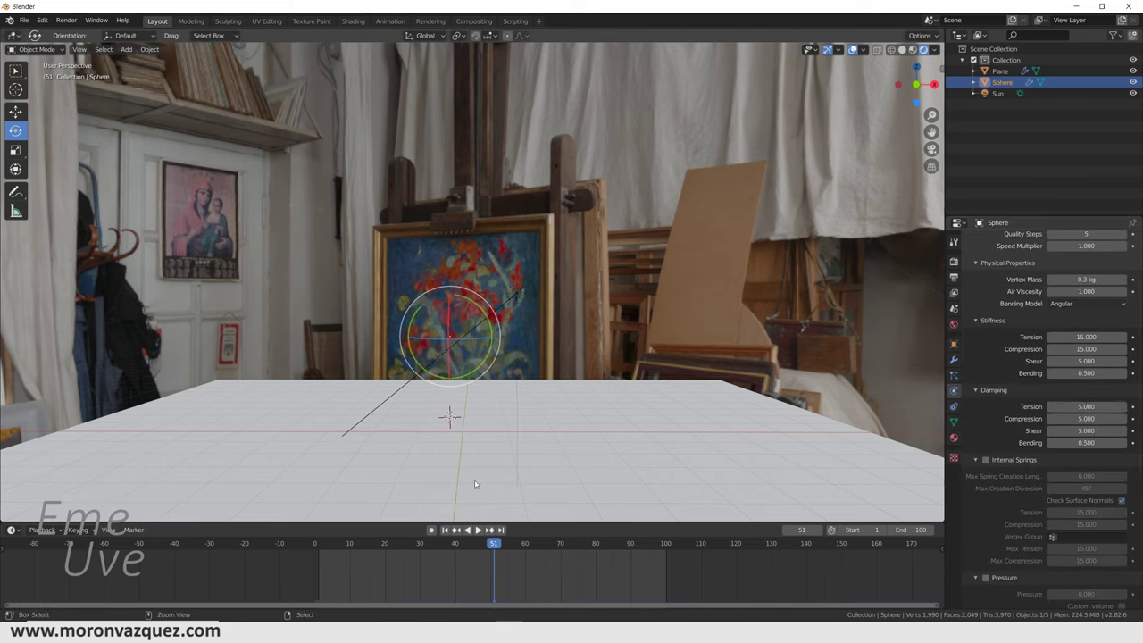
Enable cloth Pressure 4 with a custom Target Volume of 10 and Pressure Factor 3
left_click(447, 531)
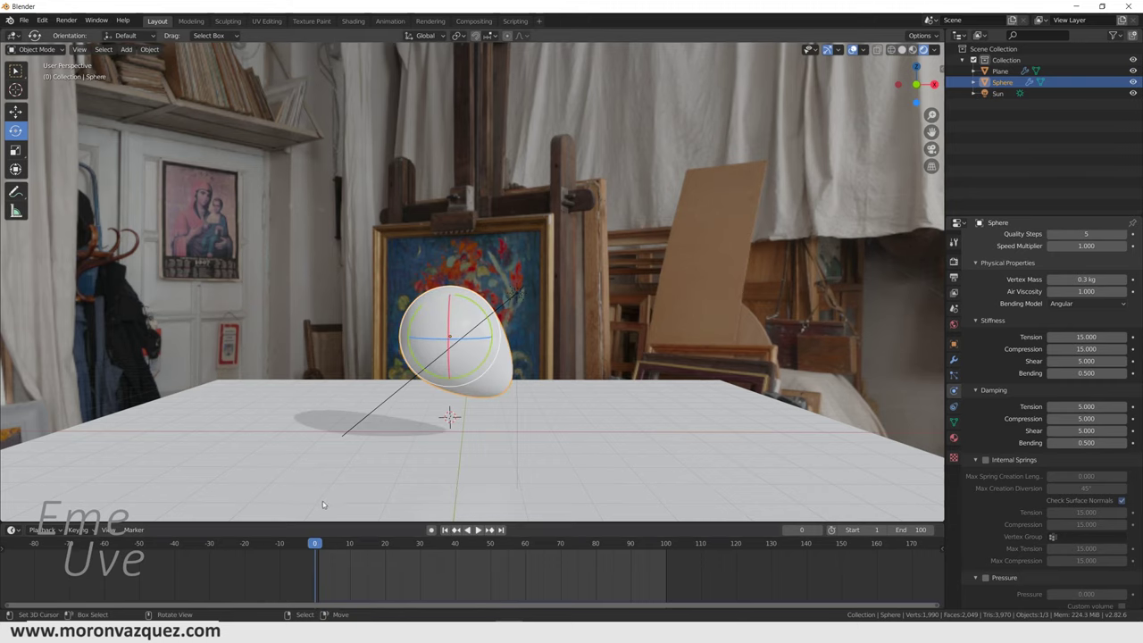
scroll(1003, 506, "down", 2)
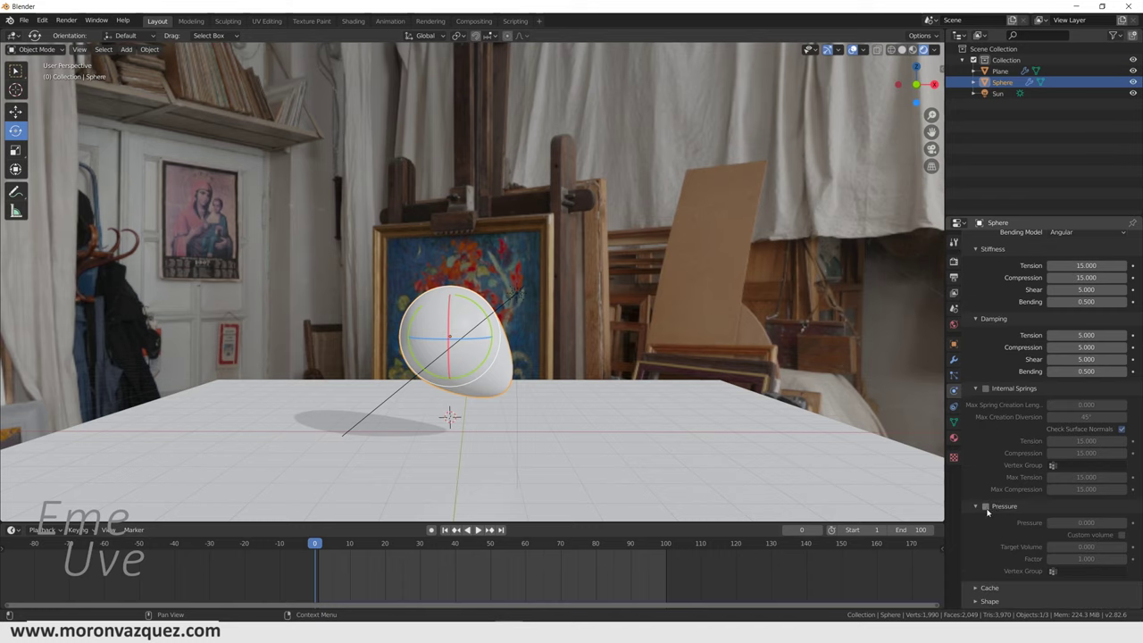
left_click(986, 507)
left_click(1085, 522)
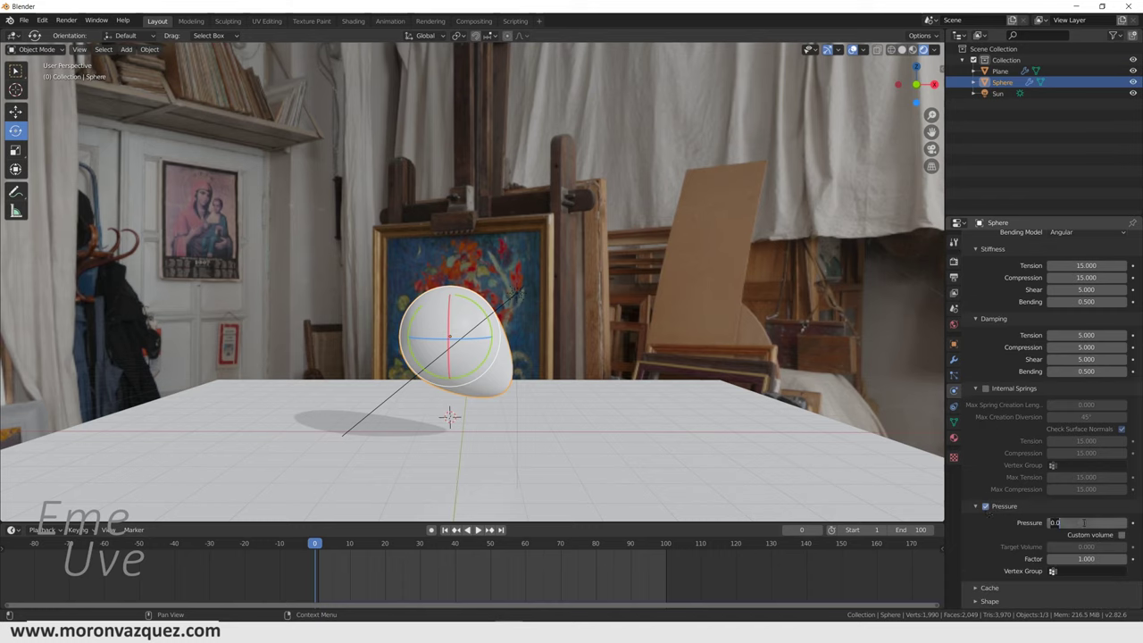
type("4")
left_click(1122, 534)
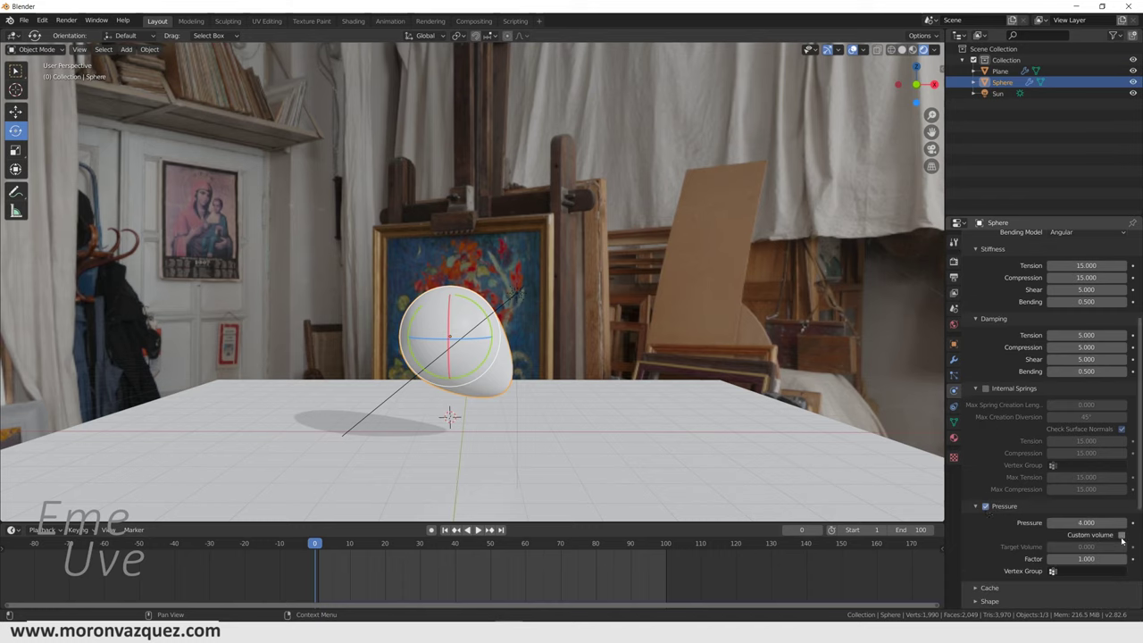
left_click(1094, 547)
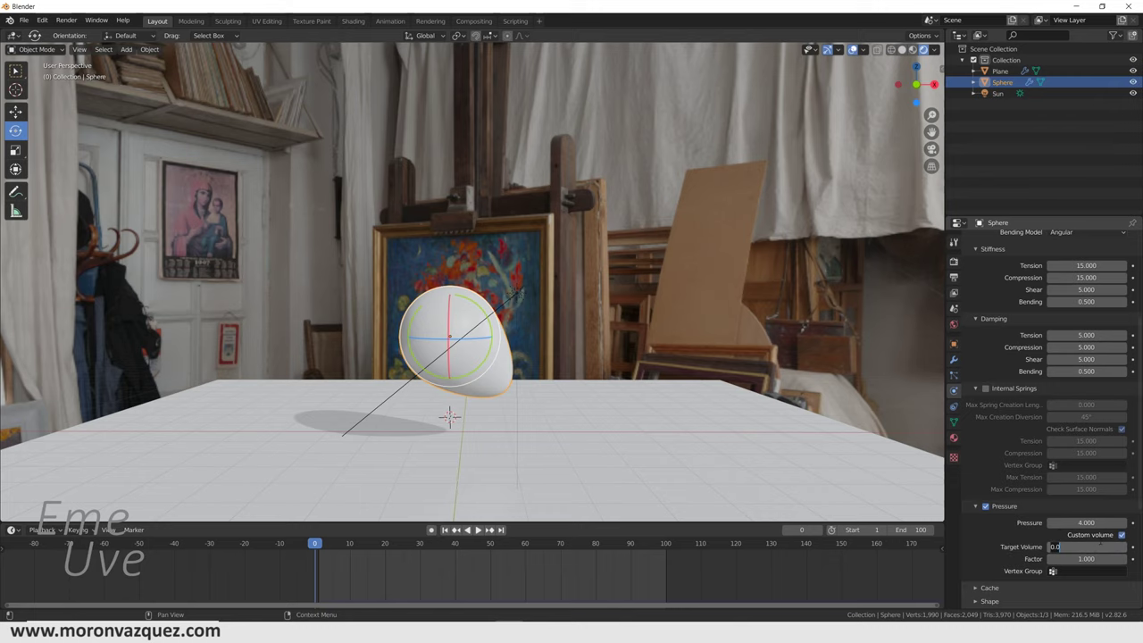
type("10")
key("Return")
left_click(1087, 556)
type("3.000")
key("Return")
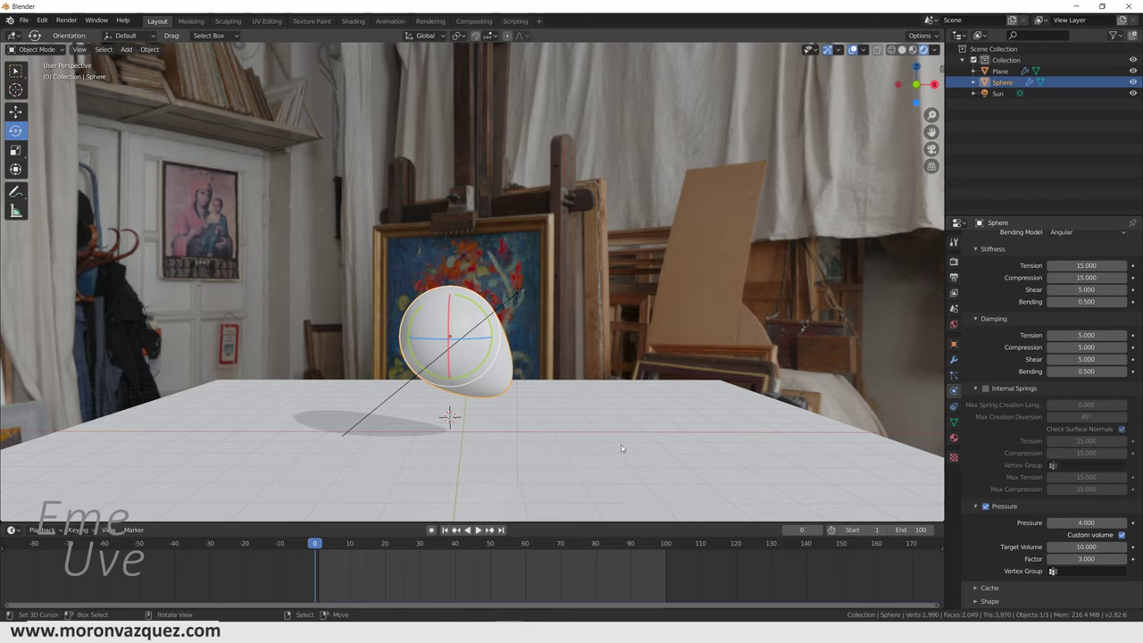
Play the fall twice to watch it squash onto the plane, rewinding to frame 1
left_click(476, 531)
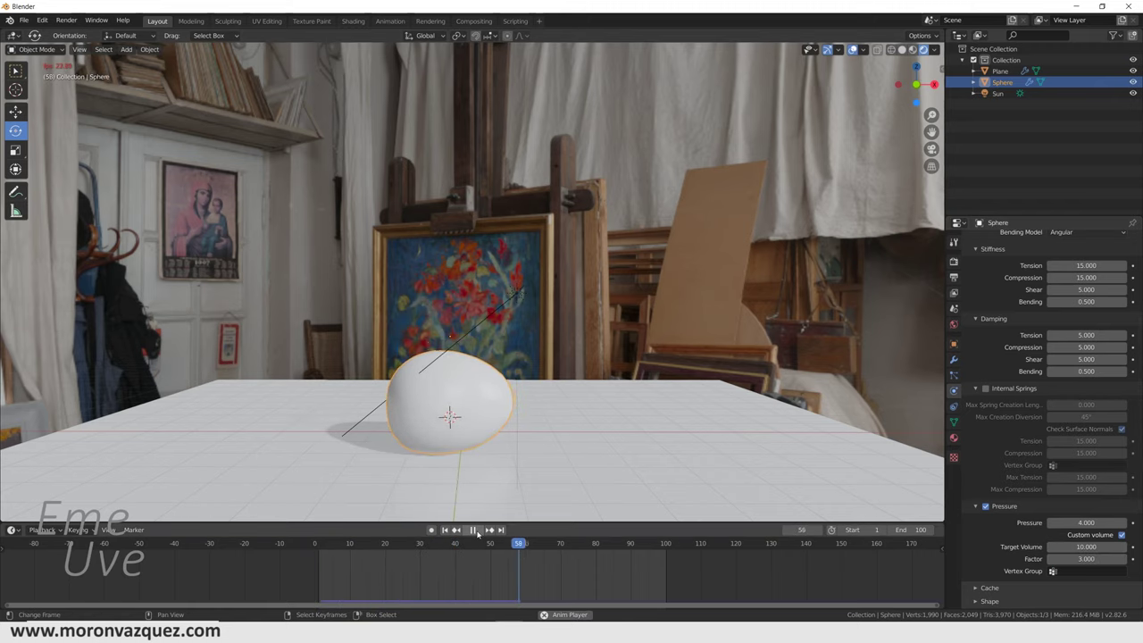
left_click(473, 531)
left_click(445, 530)
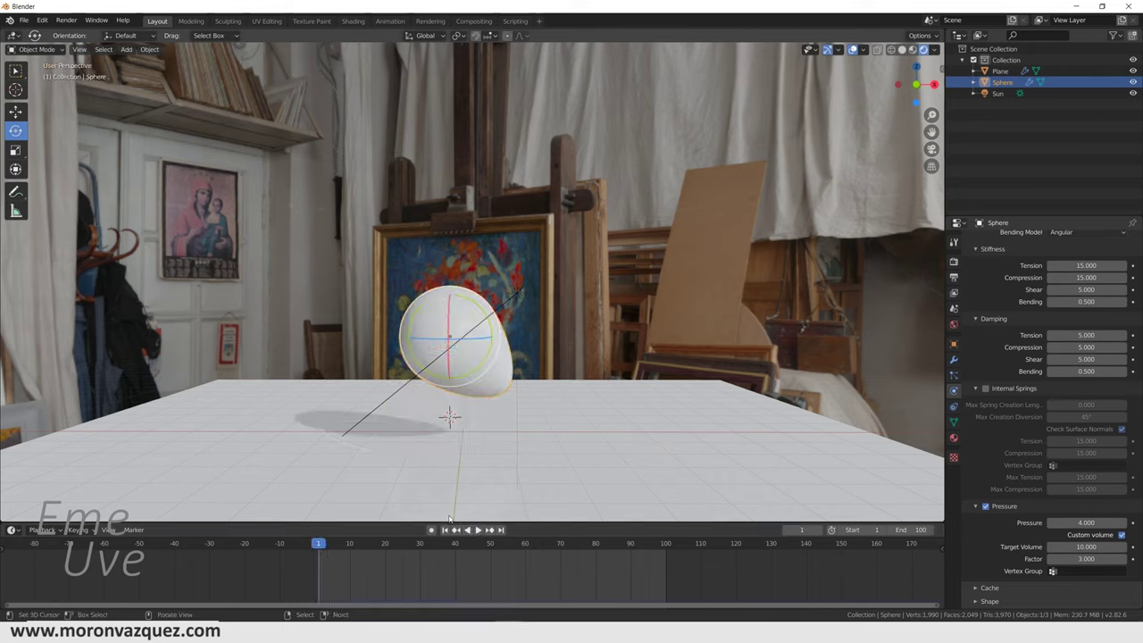
key("space")
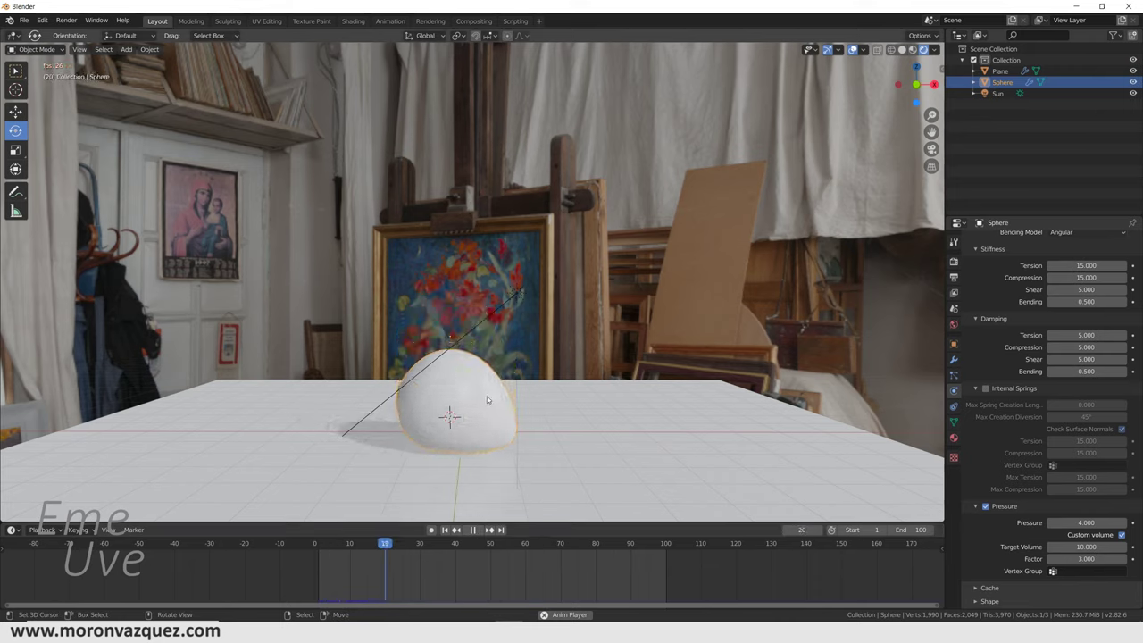
left_click(473, 530)
left_click(445, 531)
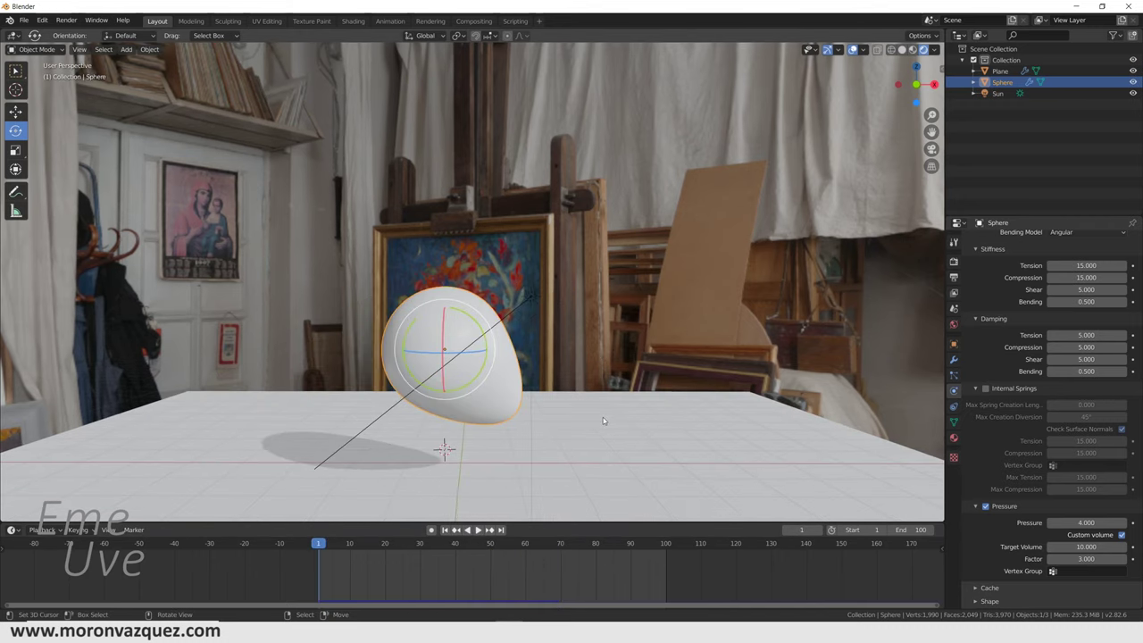
left_click(953, 438)
left_click(1056, 288)
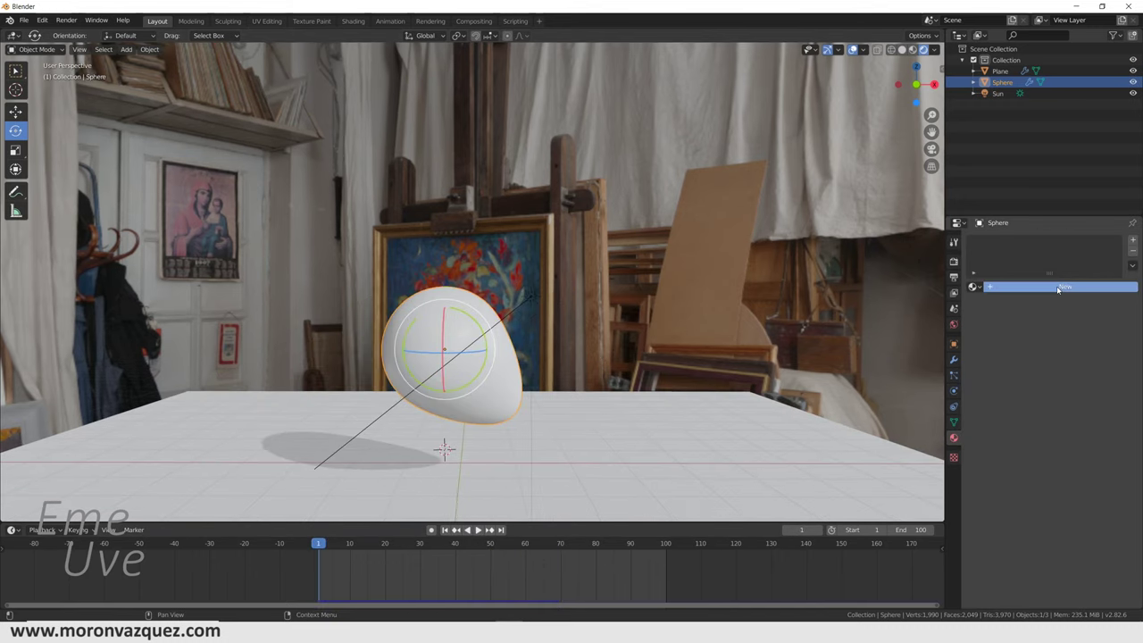
Give Material.003 a red base colour and Roughness 0.201, then preview the animation
left_click(1073, 400)
left_click(1107, 284)
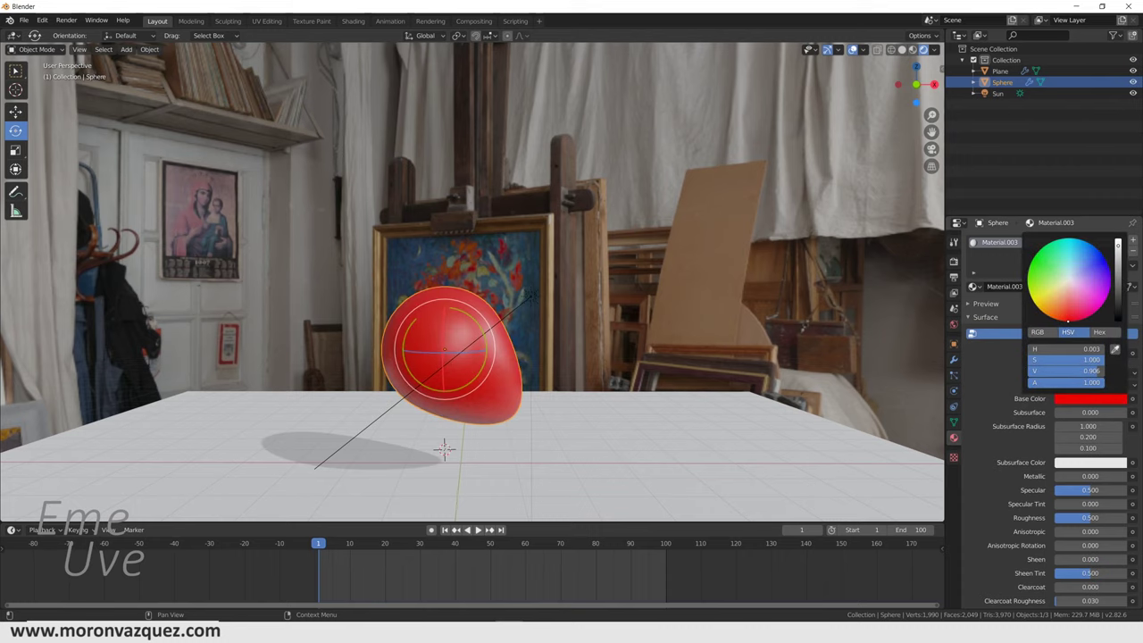
scroll(1061, 474, "down", 3)
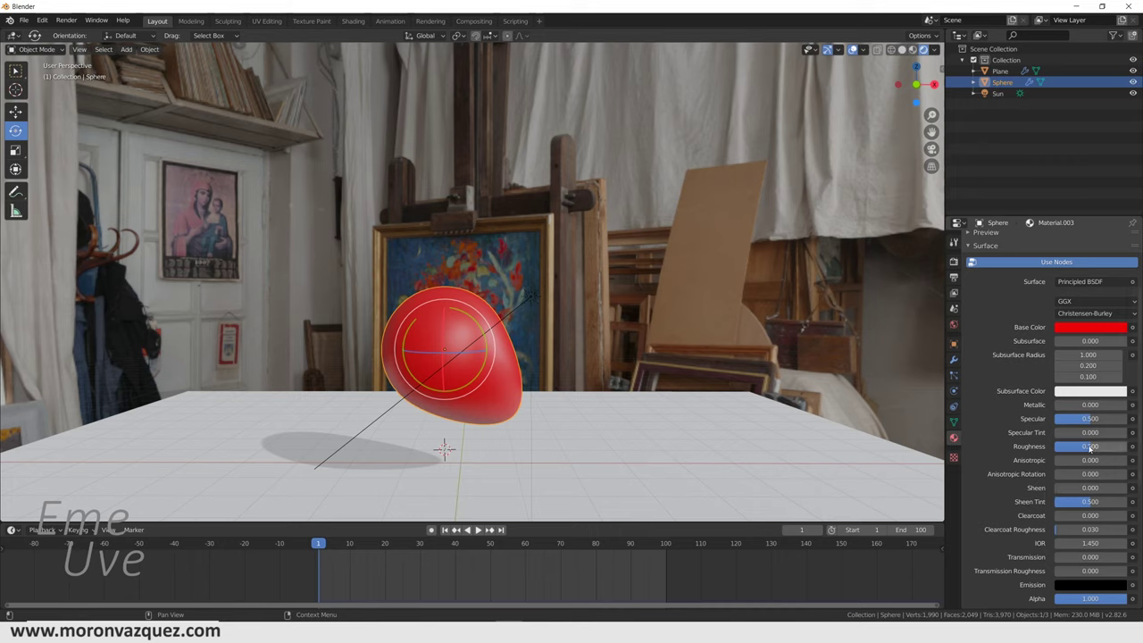
left_click_drag(1090, 446, 1073, 445)
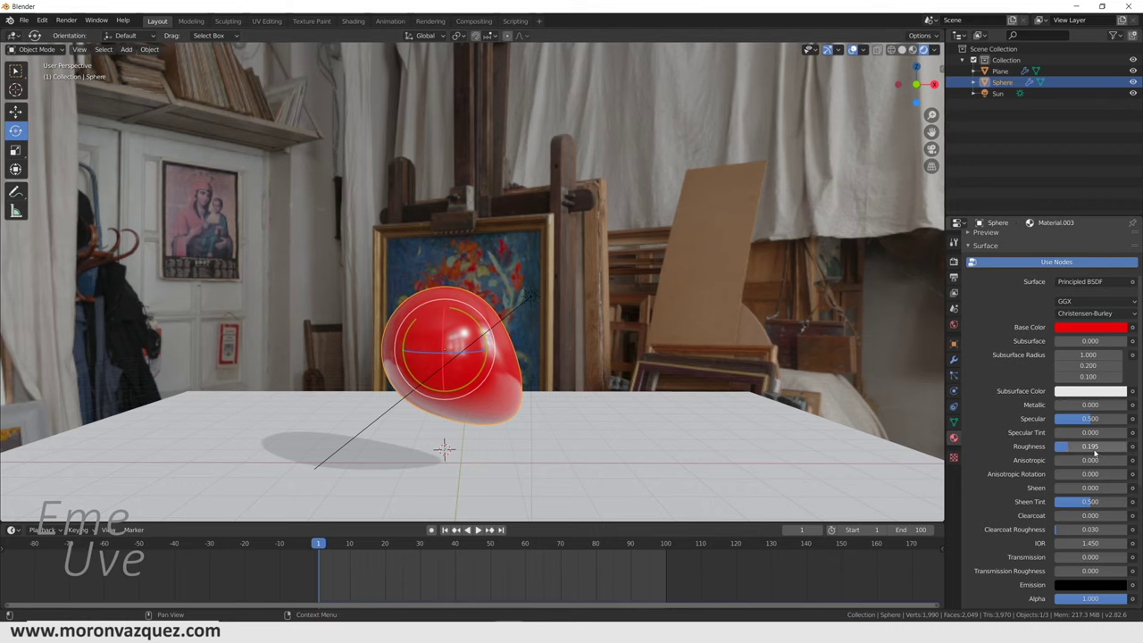
left_click_drag(953, 441, 947, 441)
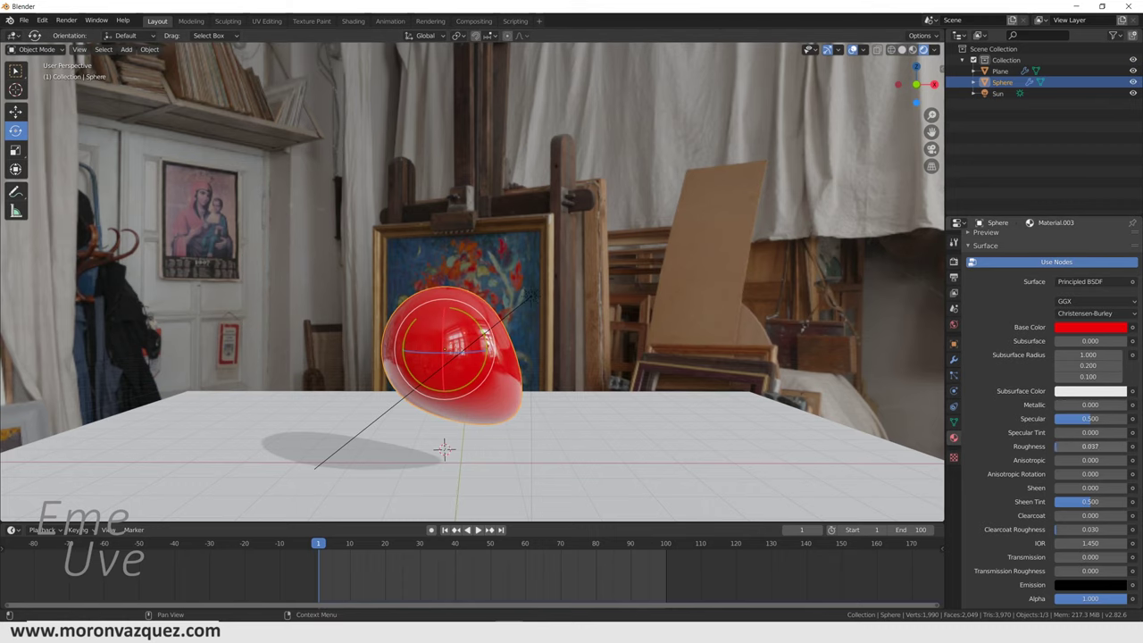
left_click_drag(1072, 446, 1085, 445)
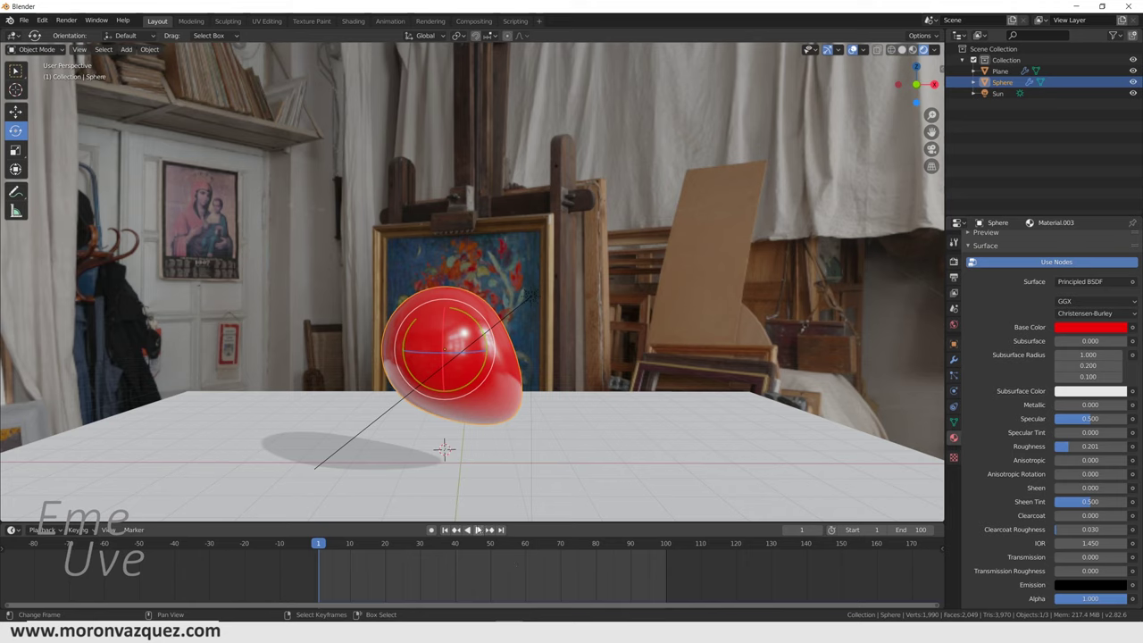
left_click(478, 530)
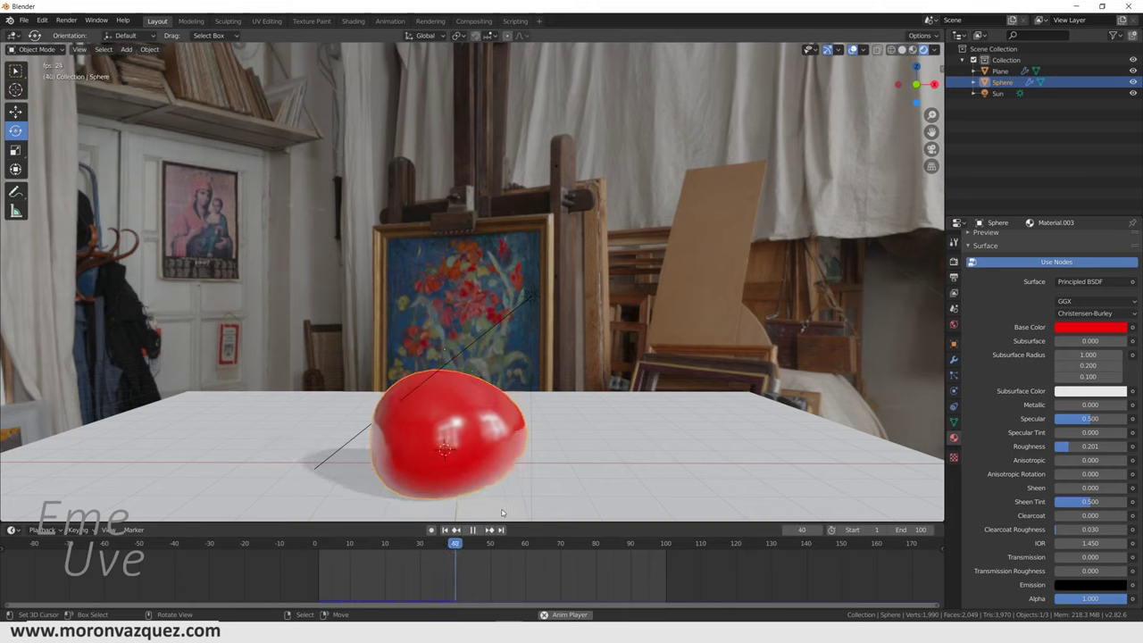
left_click(472, 529)
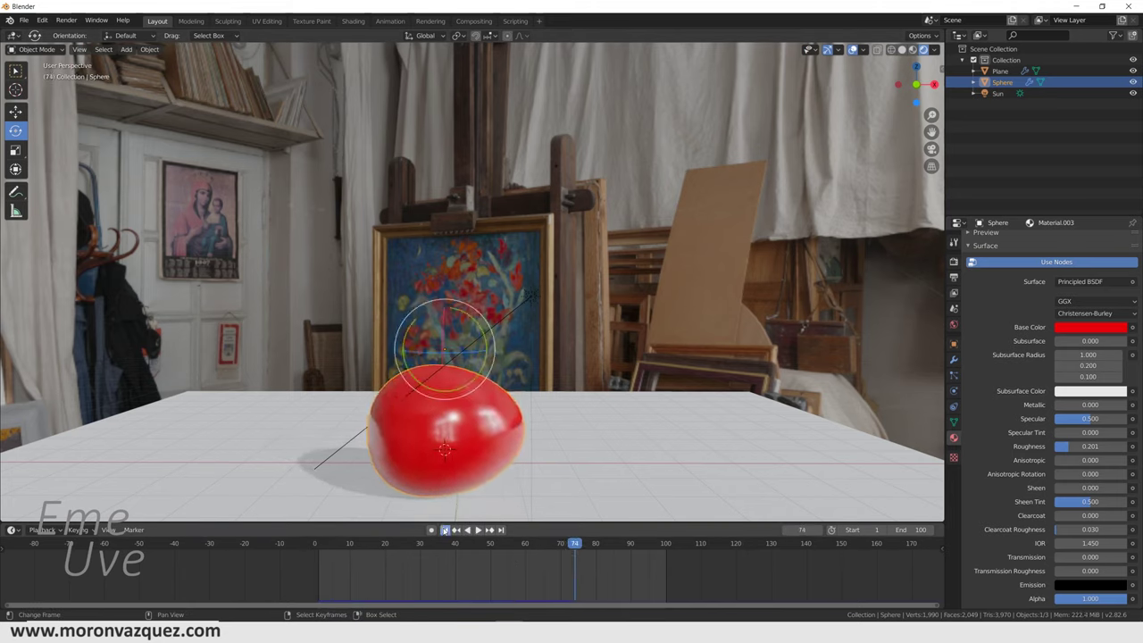
Set the cloth Vertex Mass to 0.1 kg, replay the fall and rewind to frame 1
left_click(445, 529)
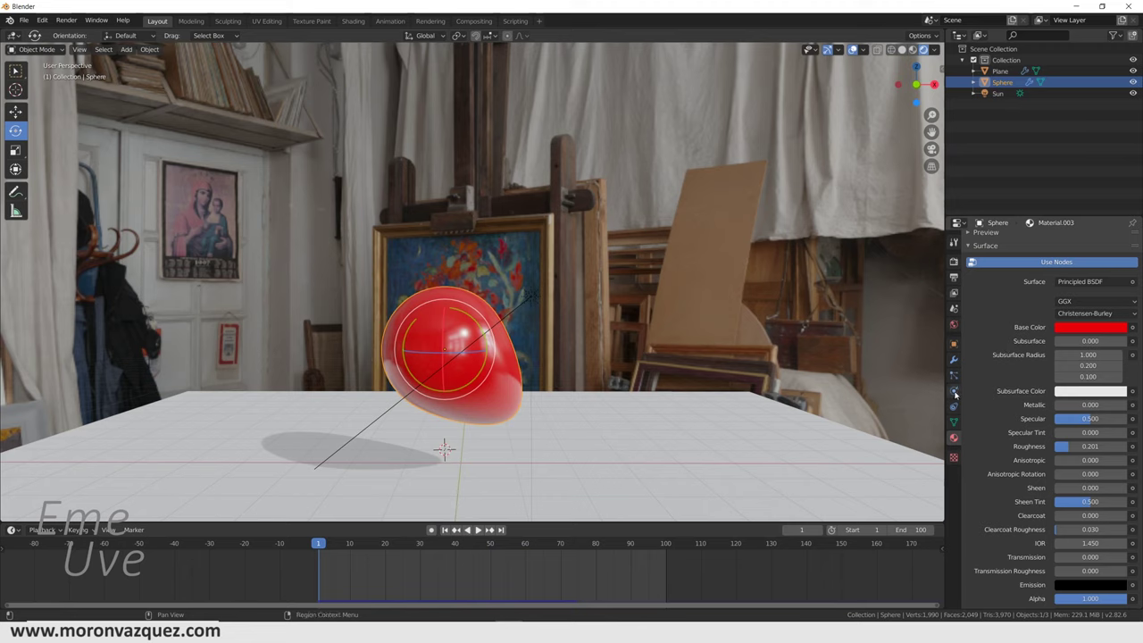
left_click(954, 391)
scroll(1108, 381, "up", 2)
scroll(1098, 366, "up", 3)
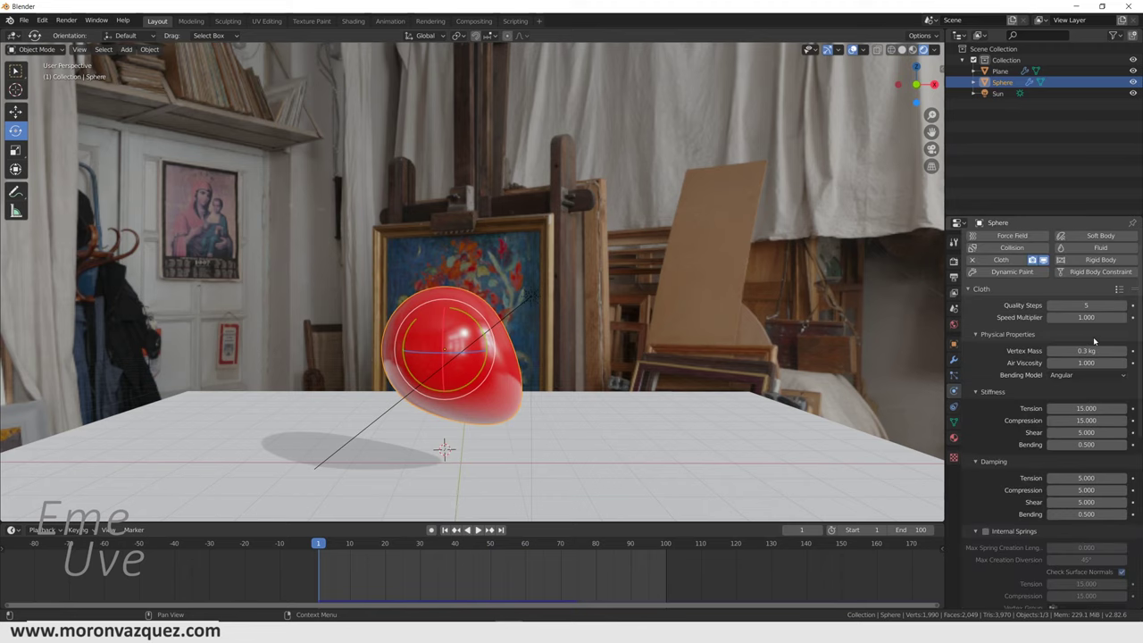
left_click(1076, 350)
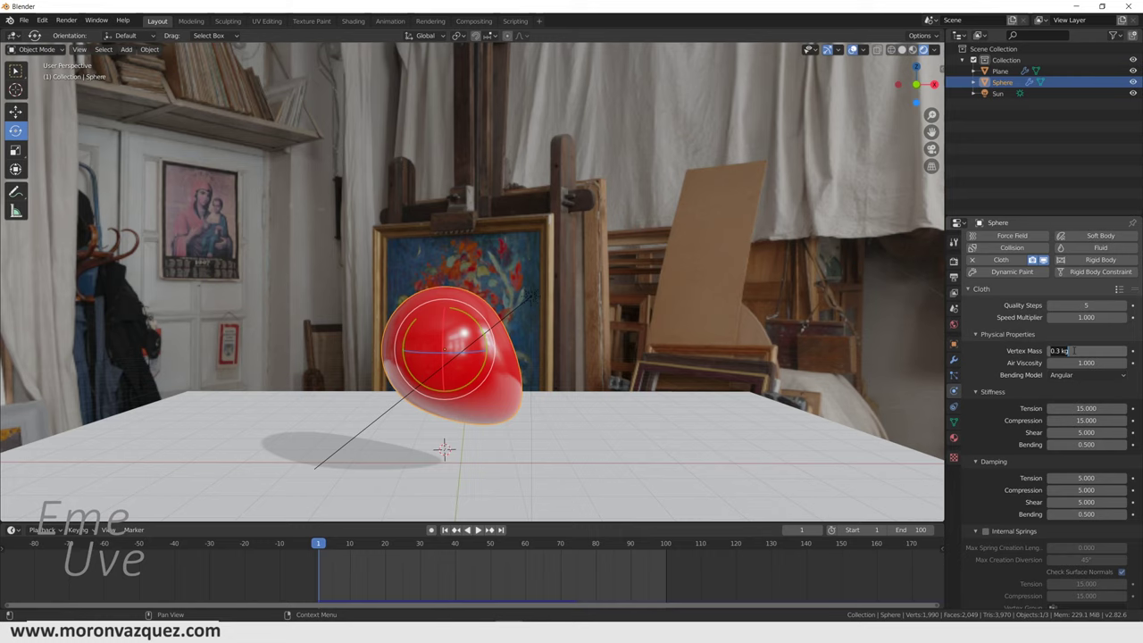
type("0.1")
key("Return")
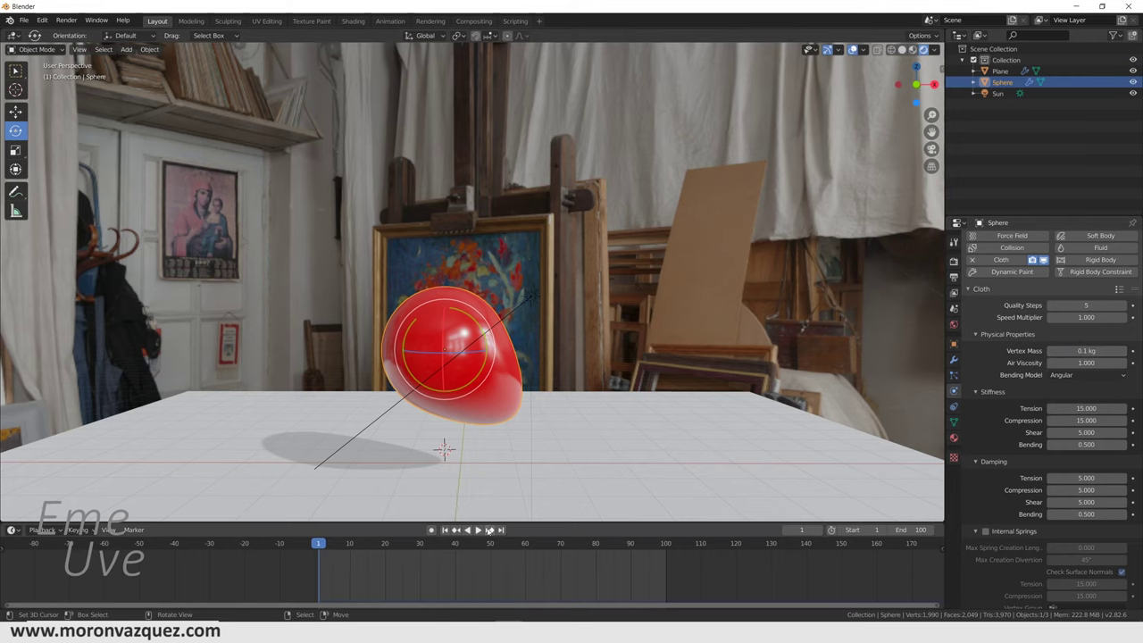
left_click(478, 531)
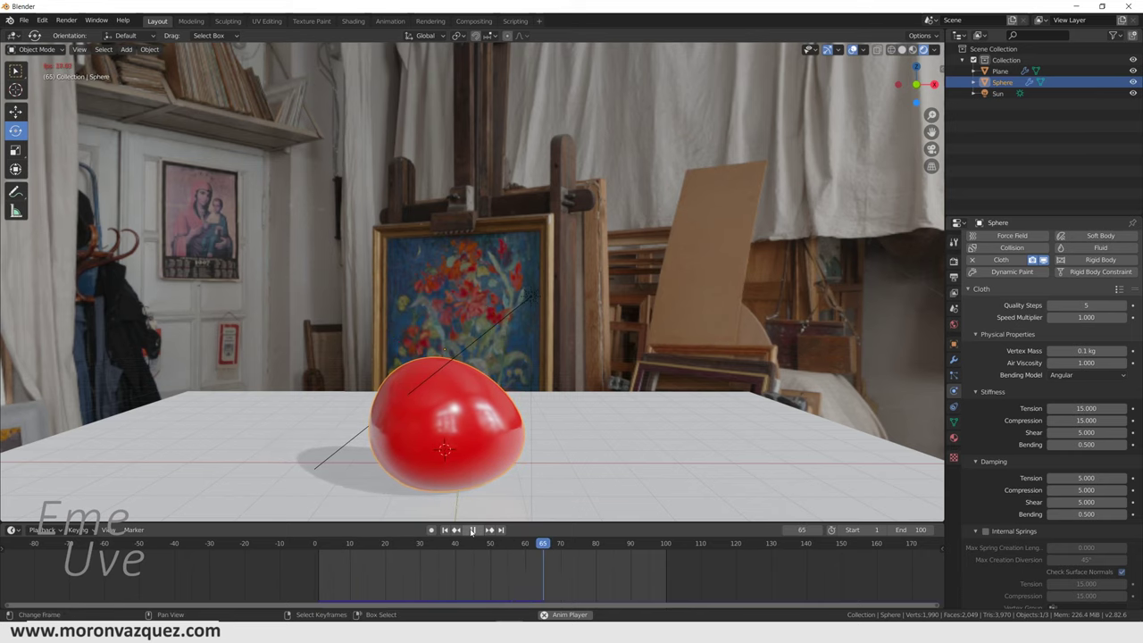
left_click(472, 531)
left_click(445, 530)
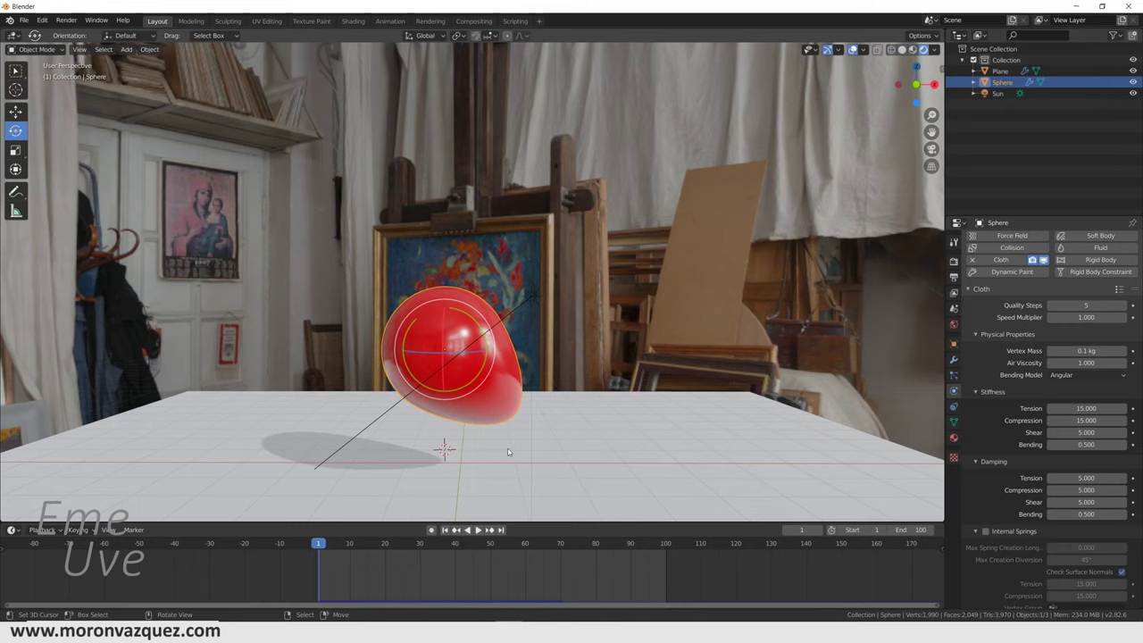
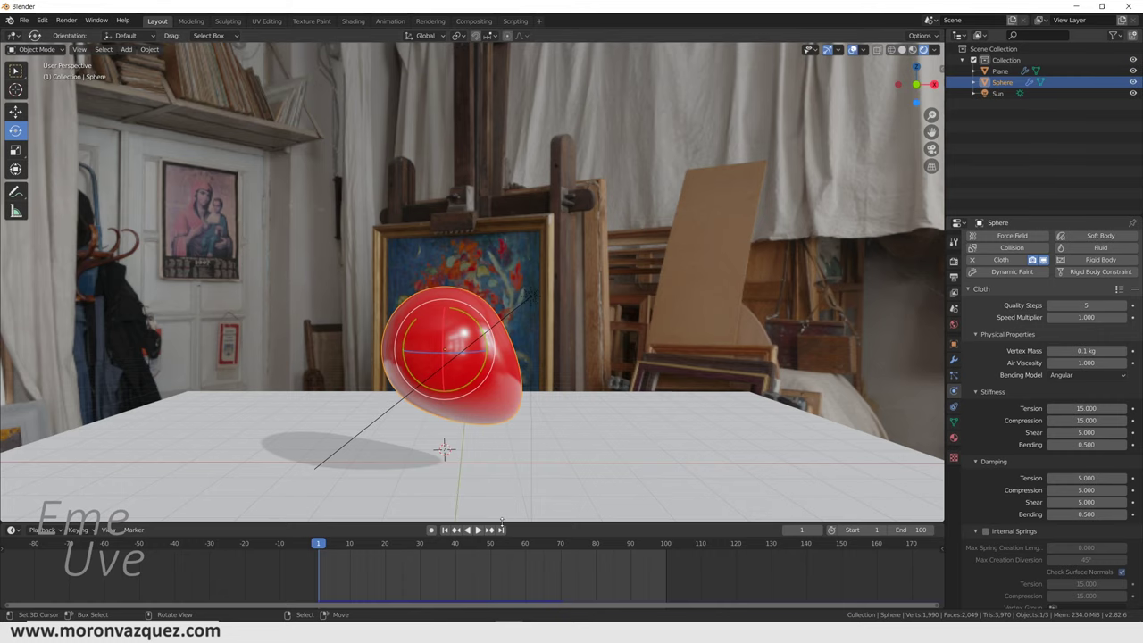
Make the timeline area taller and set the scene end frame to 300
left_click_drag(503, 524, 500, 503)
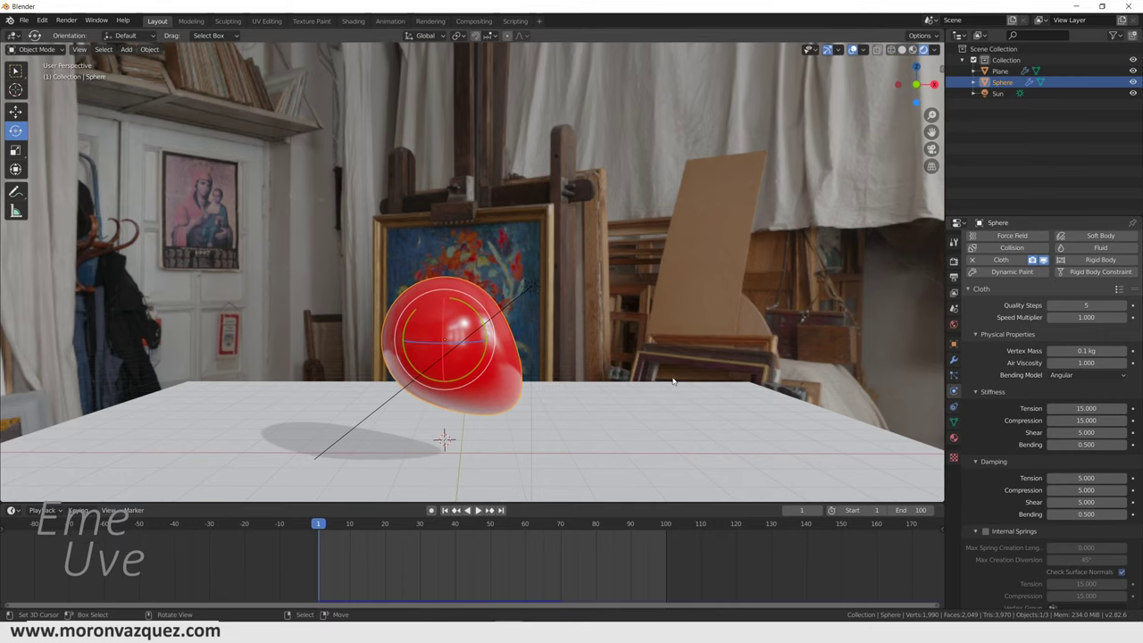
left_click(904, 510)
type("300")
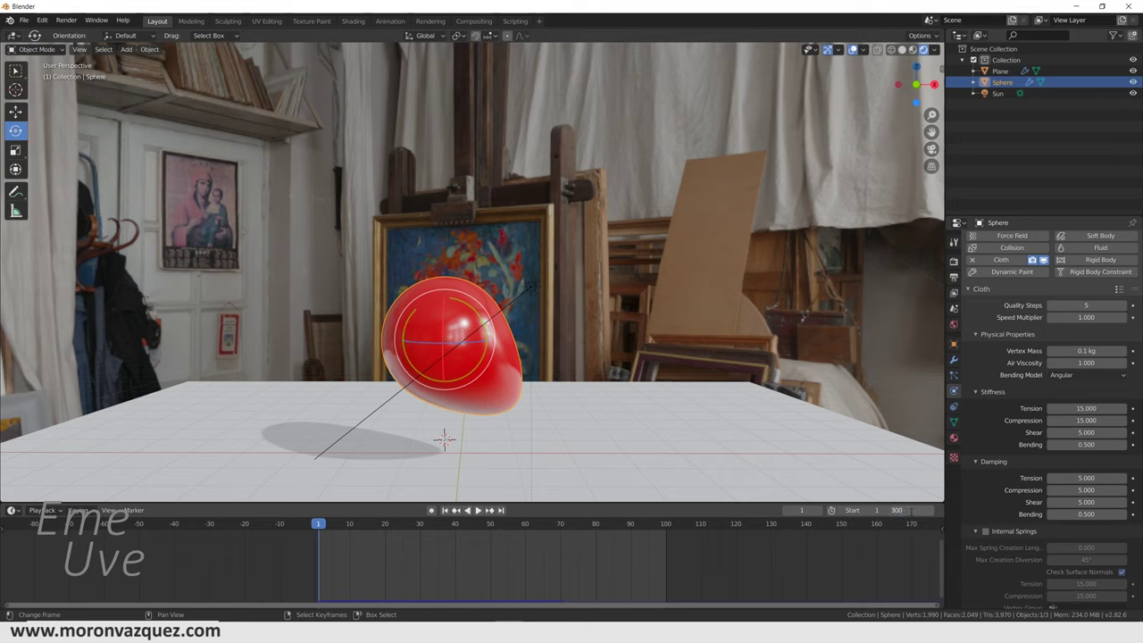
key("Return")
scroll(713, 568, "down", 2)
scroll(713, 568, "down", 2)
scroll(700, 565, "down", 2)
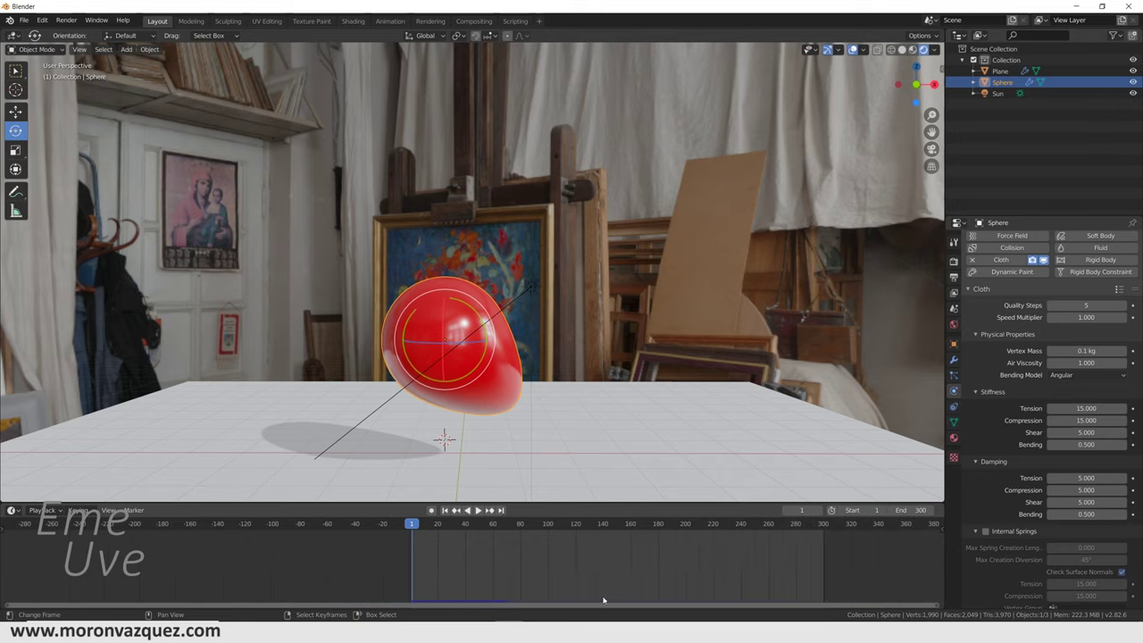
scroll(603, 571, "up", 2, "ctrl")
scroll(603, 571, "up", 2)
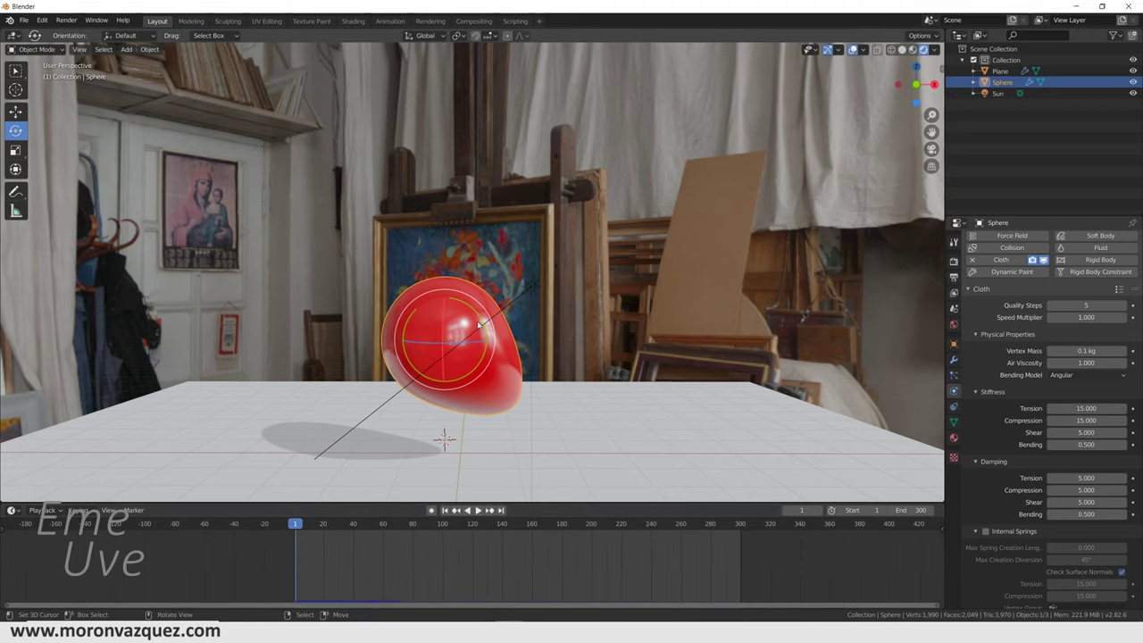
Change the end frame to 250 and play the animation to watch the balloon fall
left_click(897, 510)
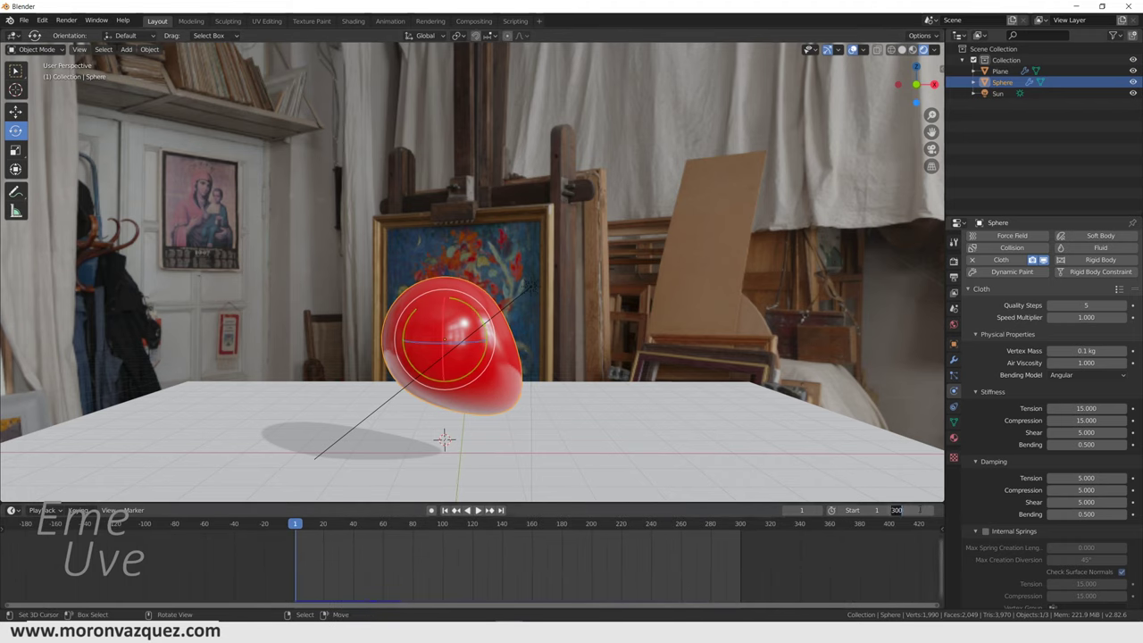
type("250")
key("Return")
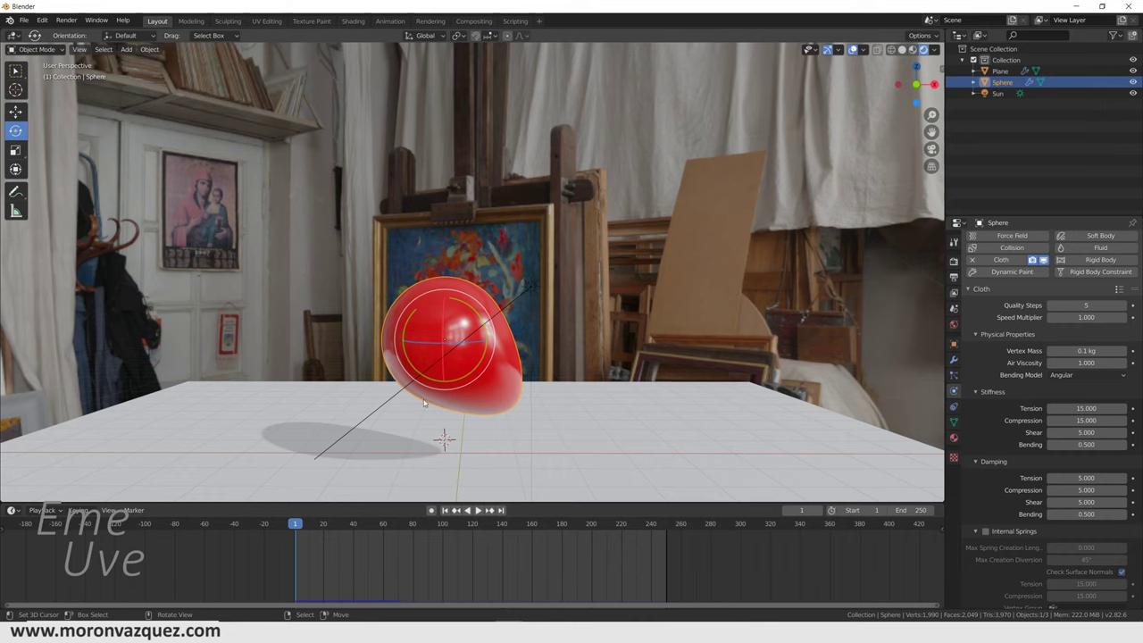
left_click(478, 510)
left_click(474, 510)
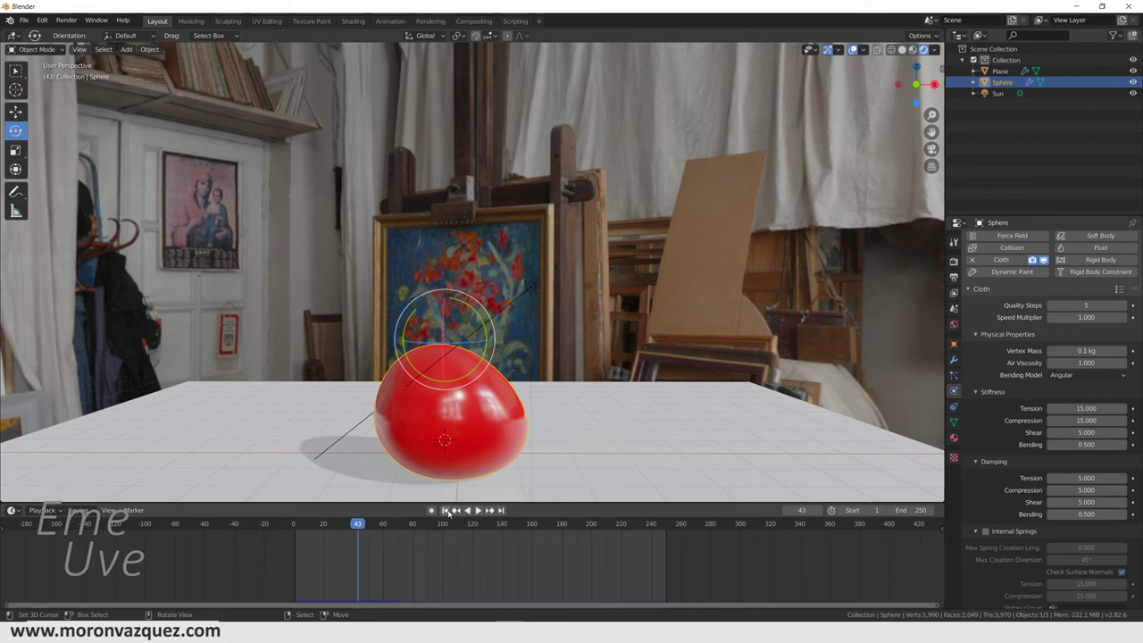
Rewind to frame 1 and enable Self Collisions in the balloon's Cloth properties
left_click(446, 511)
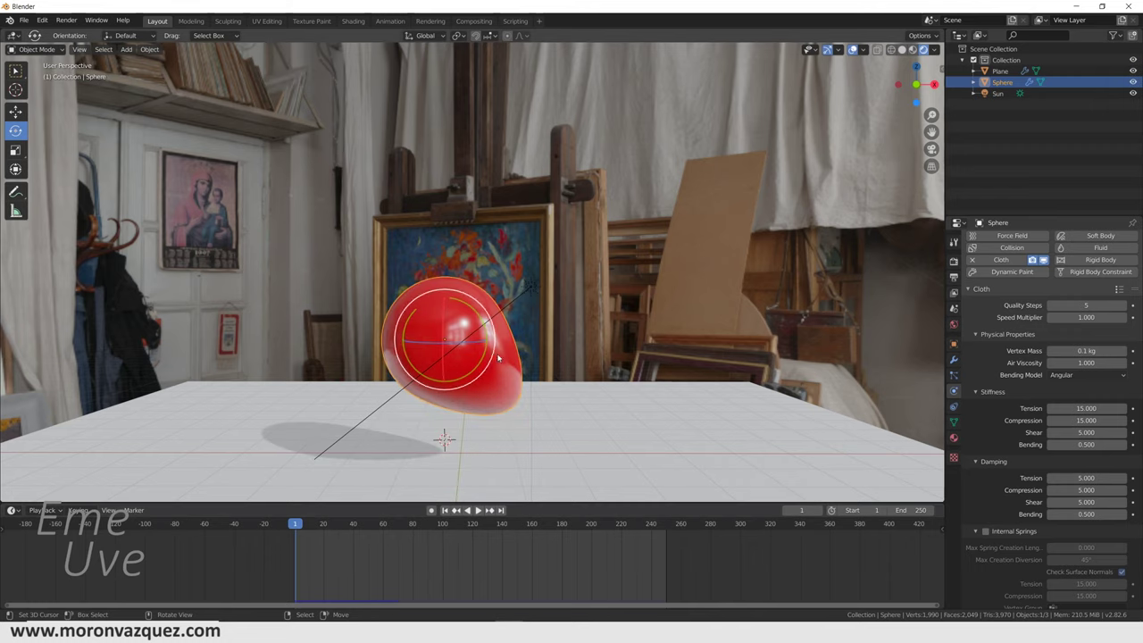
scroll(994, 507, "down", 3)
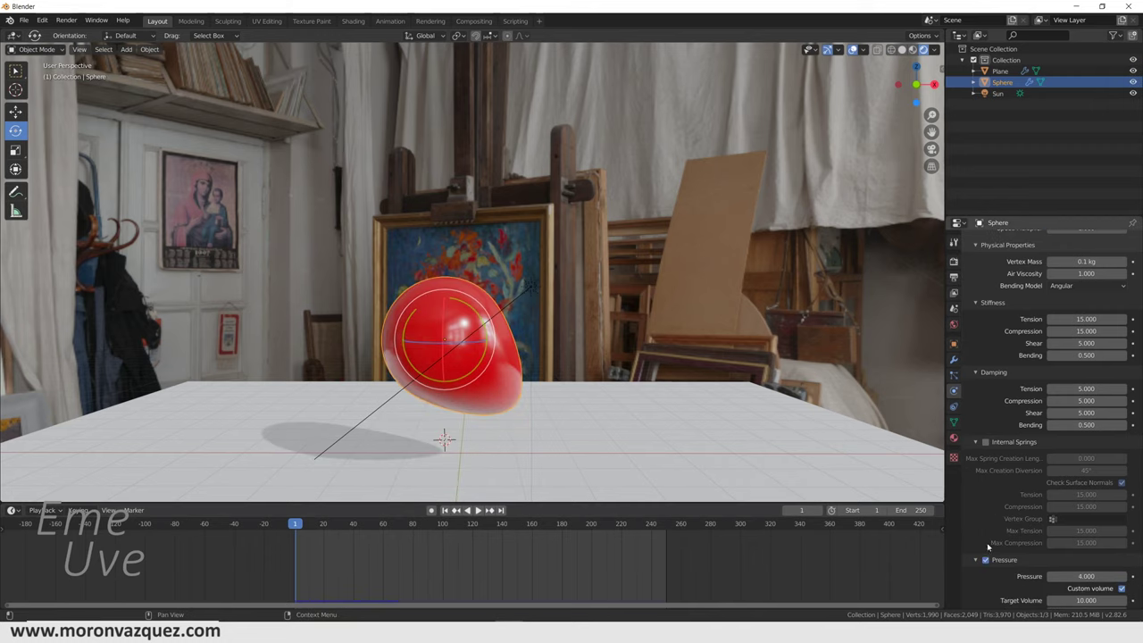
scroll(989, 545, "down", 2)
scroll(988, 531, "down", 2)
scroll(991, 536, "down", 3)
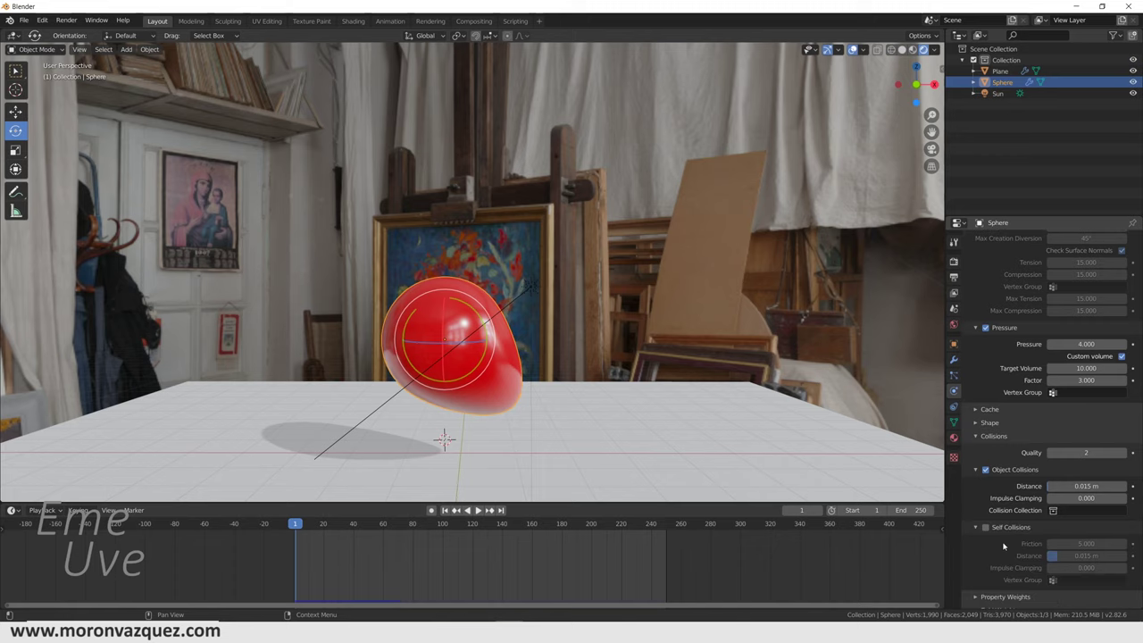
left_click(986, 528)
Briefly preview the simulation, then keyframe Pressure at 4.000 on frame 1
key("space")
key("Escape")
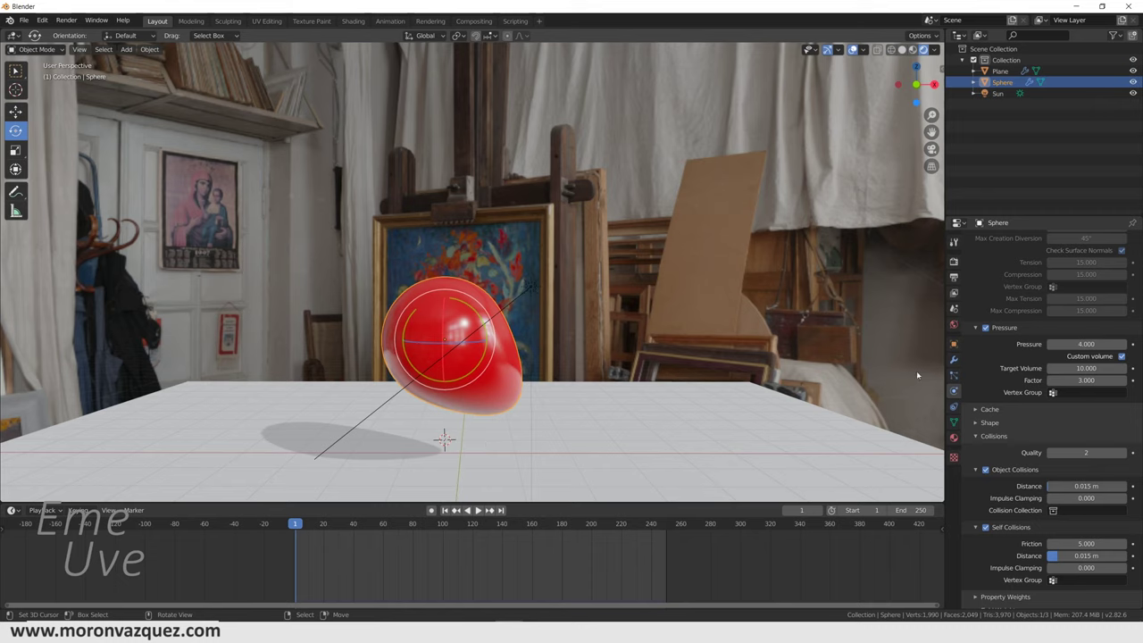
right_click(1086, 344)
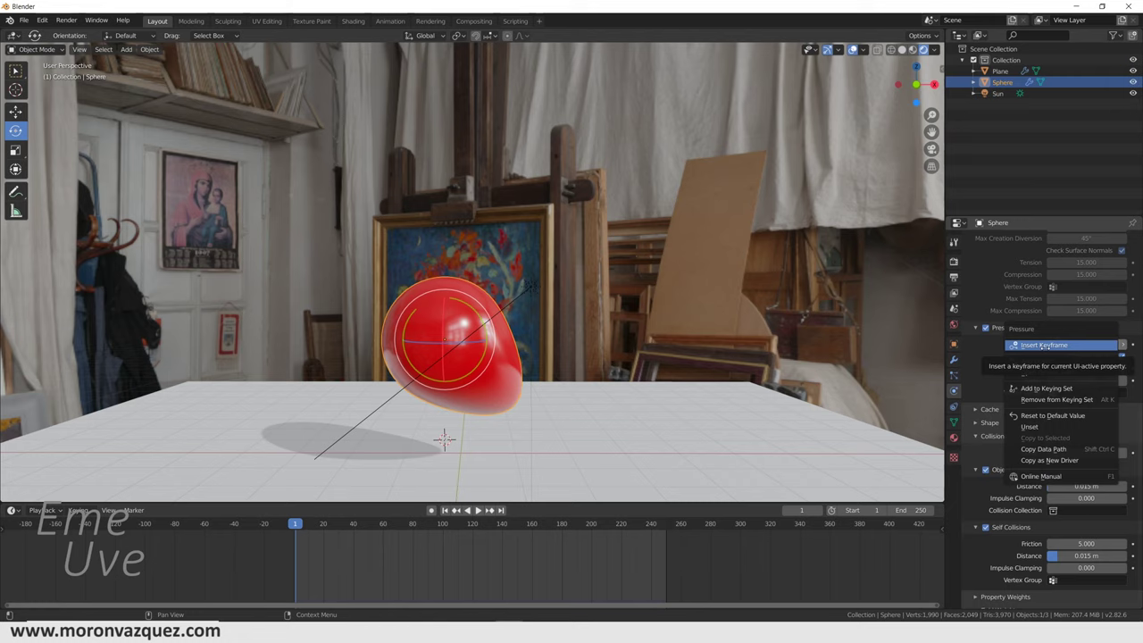
left_click(1045, 346)
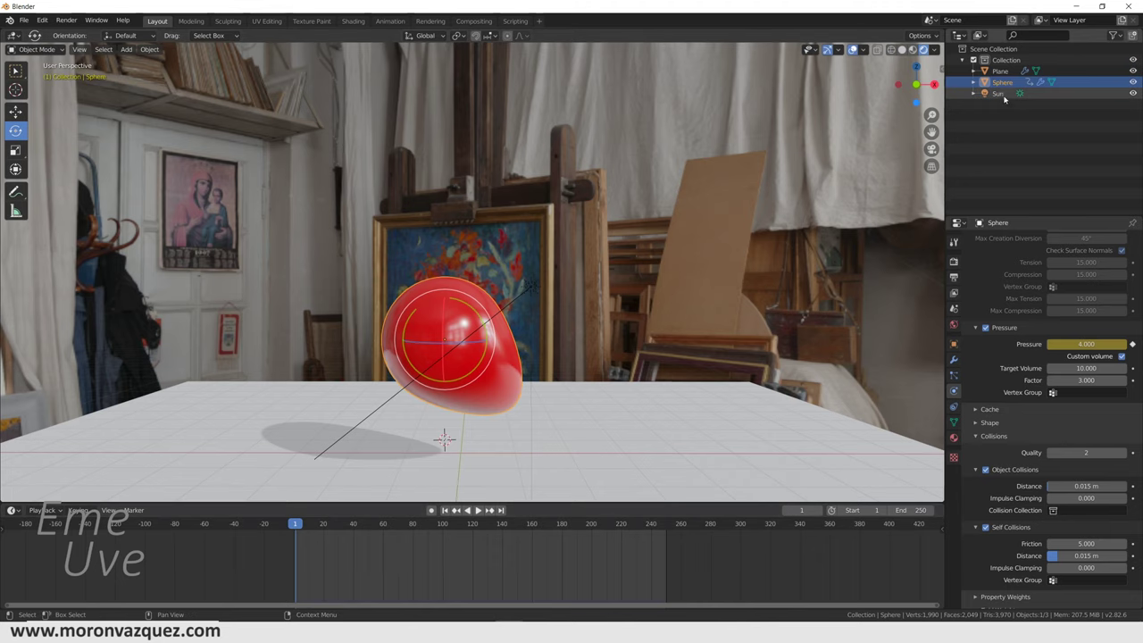
Replay the balloon simulation from the start and stop it at frame 87
key("space")
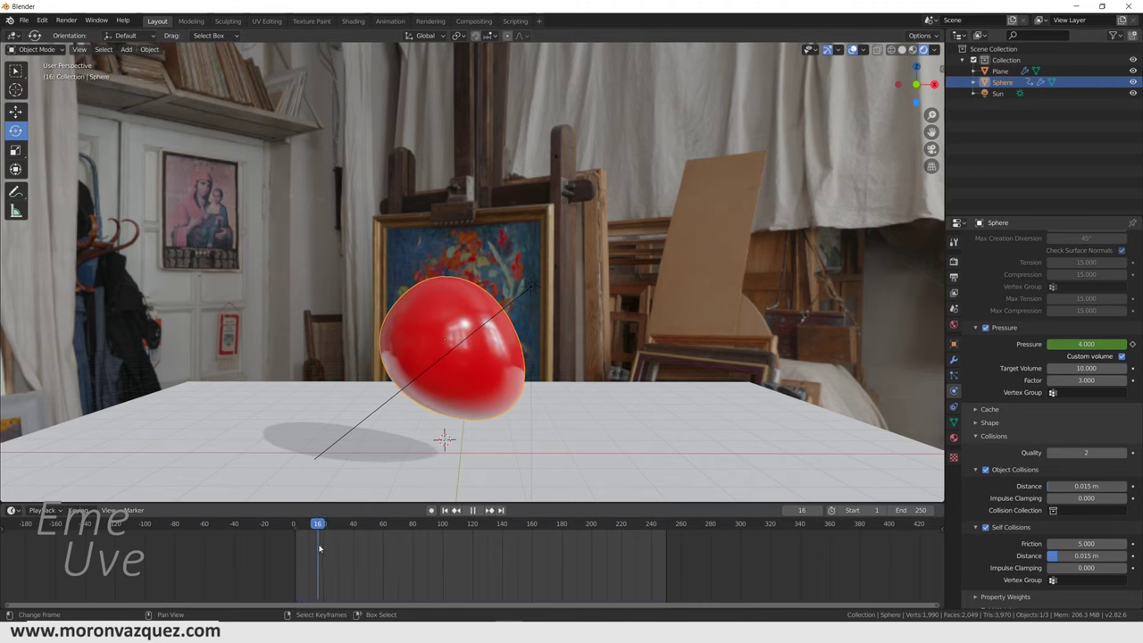
key("space")
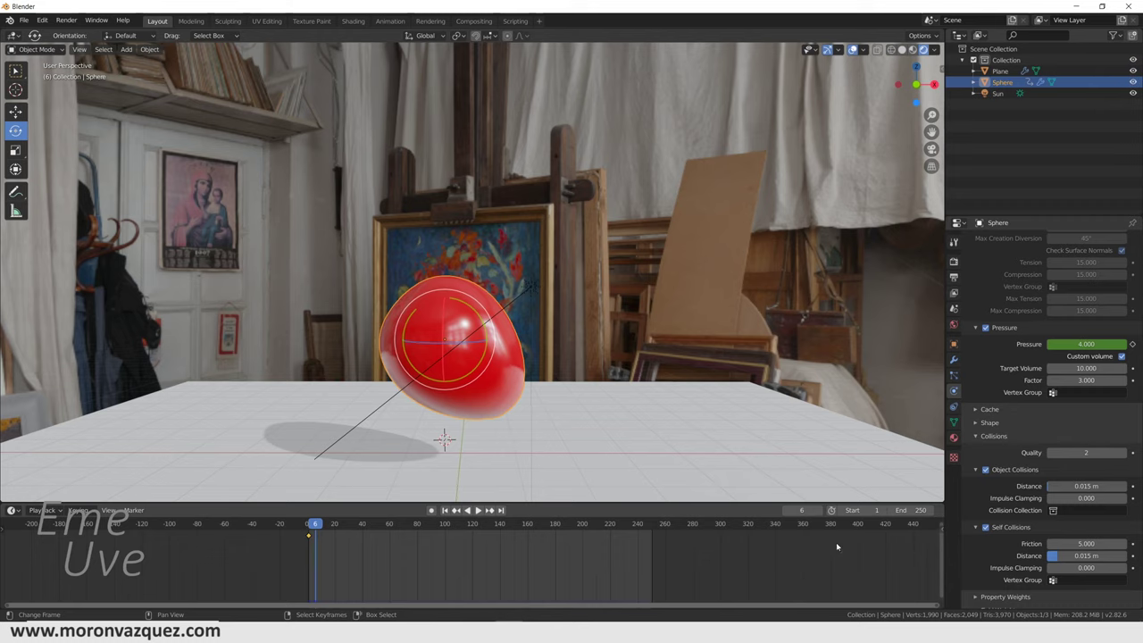
key("shift+Left")
key("space")
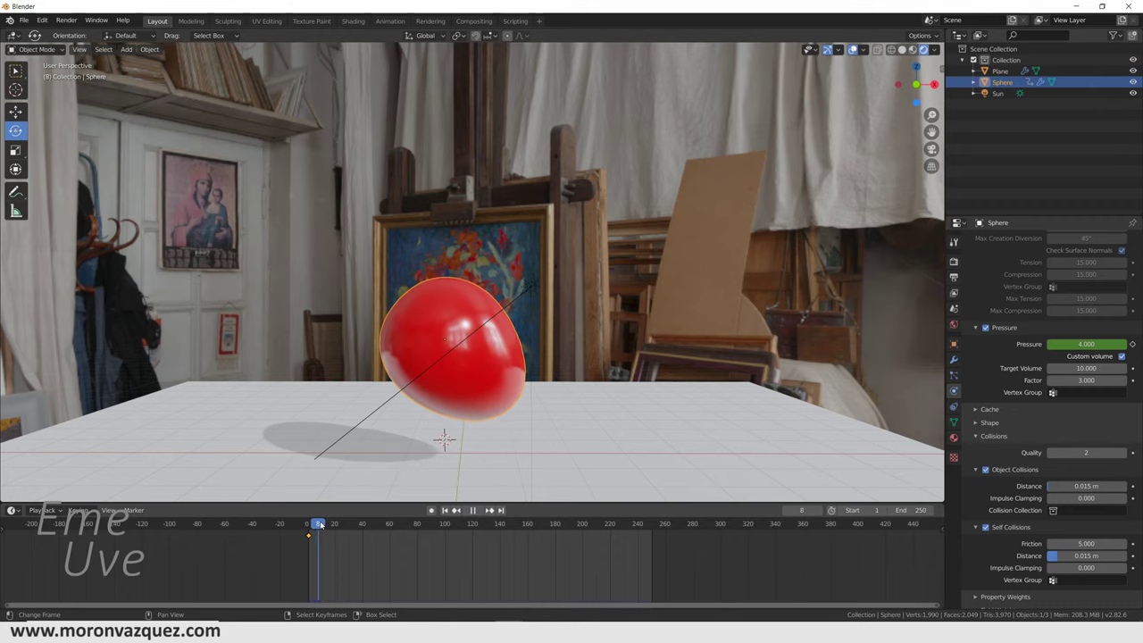
key("Escape")
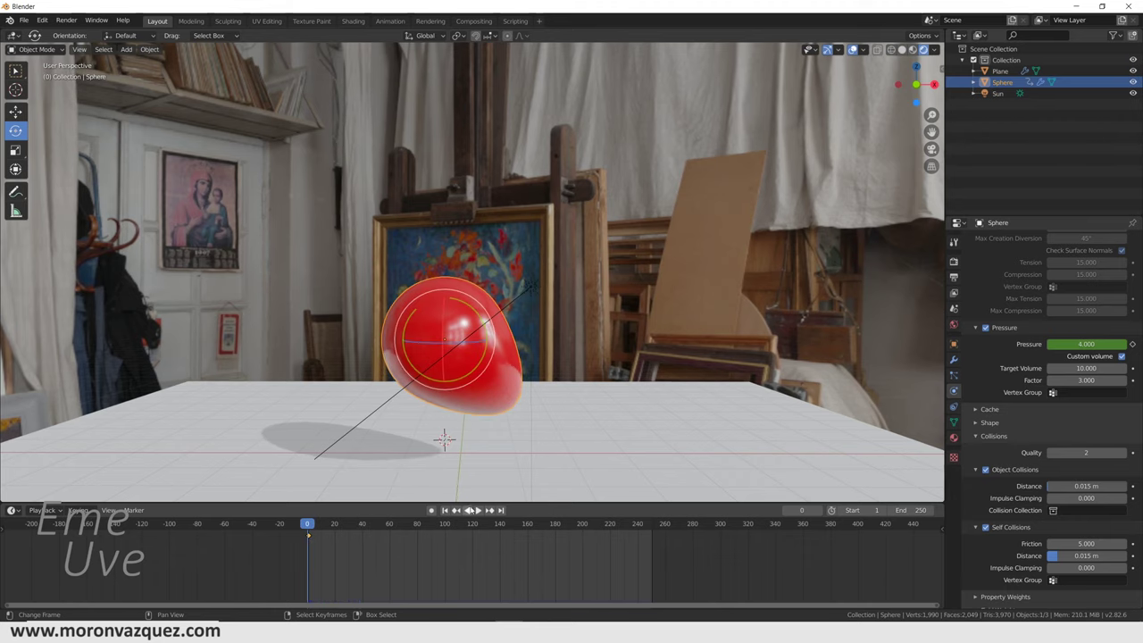
left_click(473, 509)
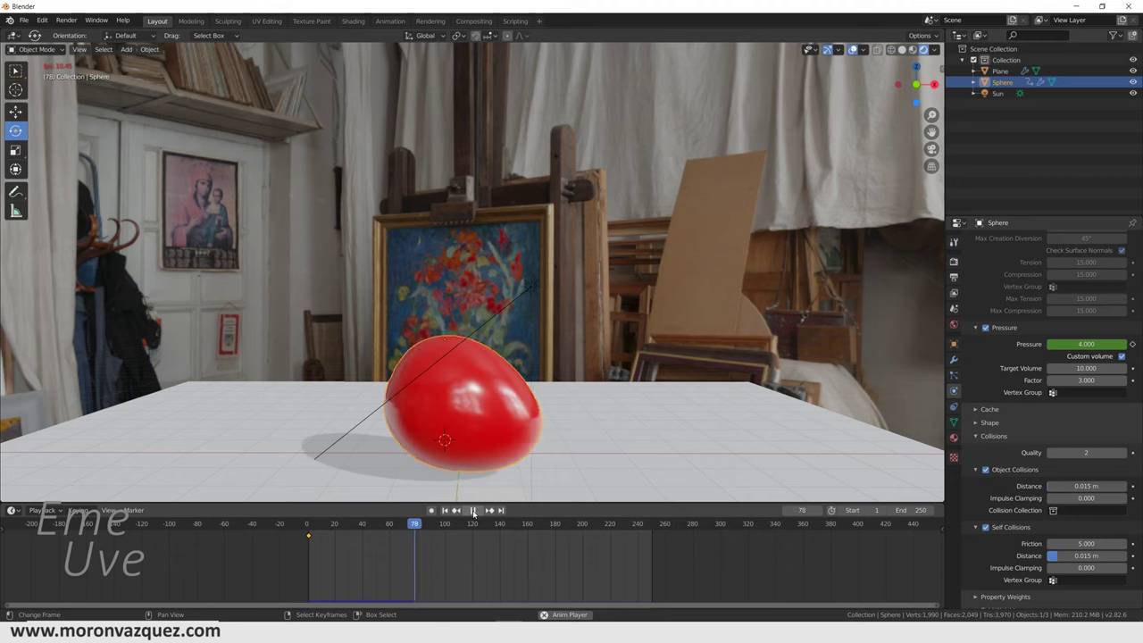
left_click(474, 510)
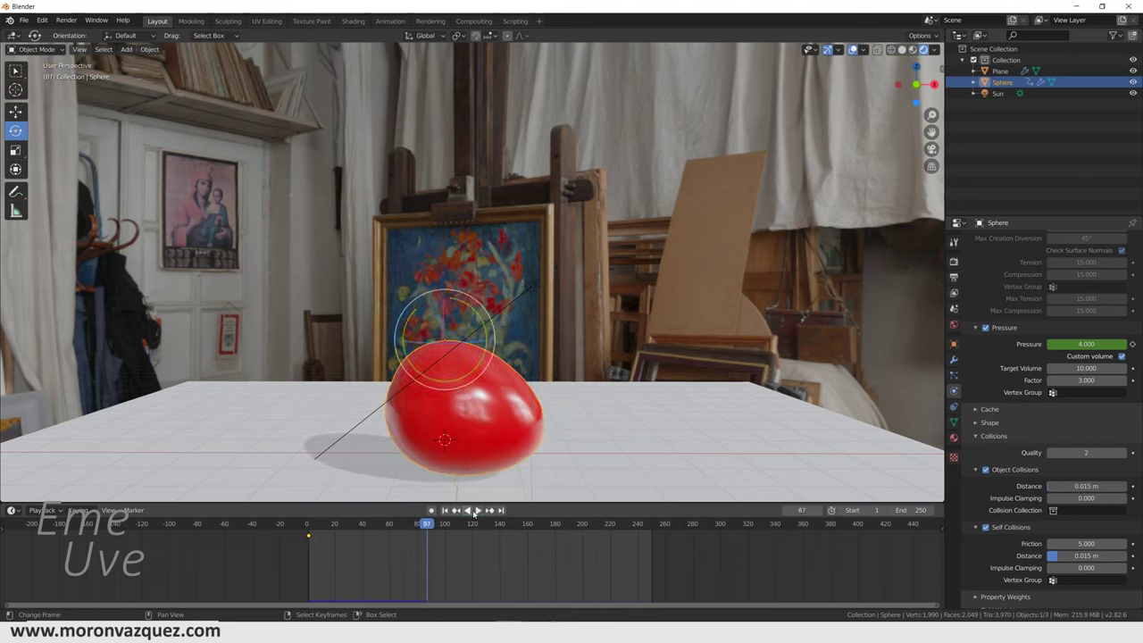
Keyframe Pressure at 4.000 on frame 87, then play on to frame 104
right_click(1086, 344)
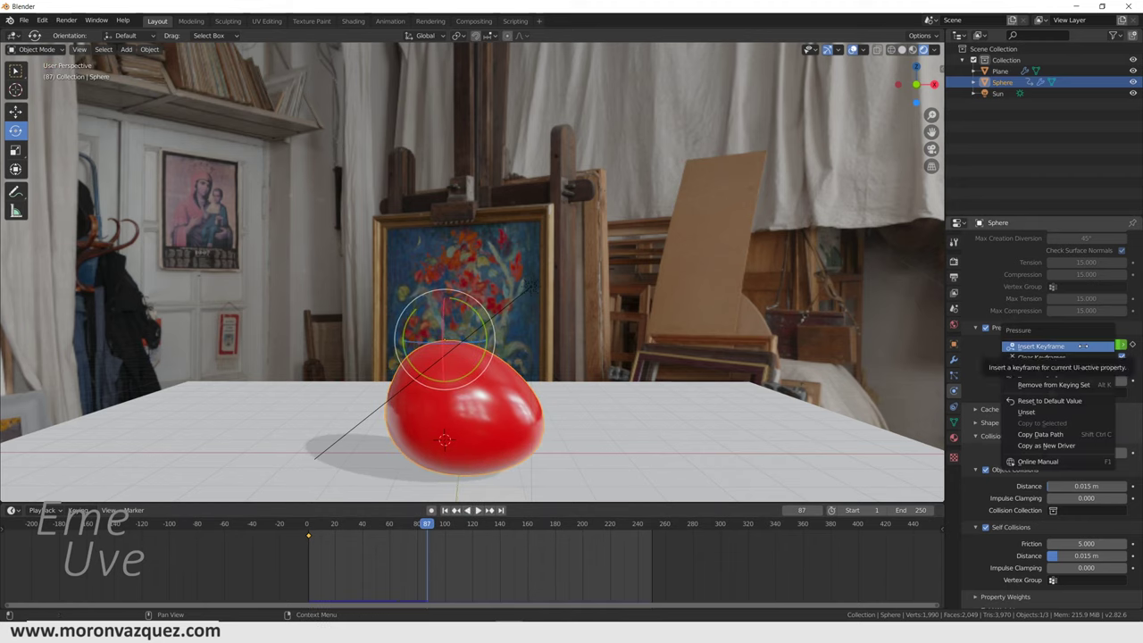
left_click(1072, 361)
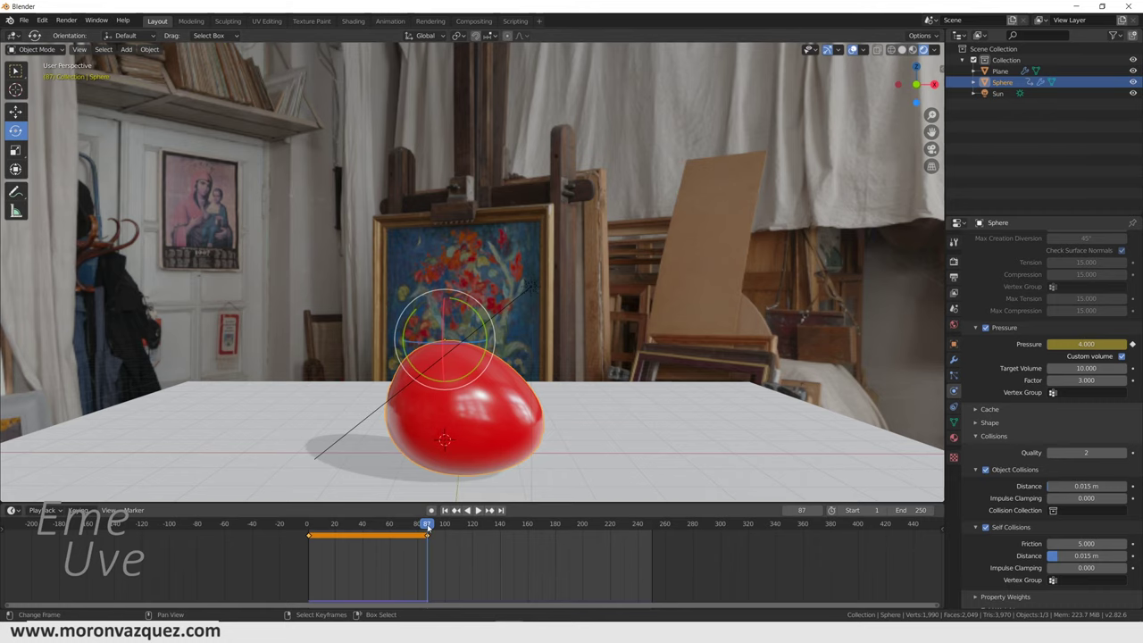
key("space")
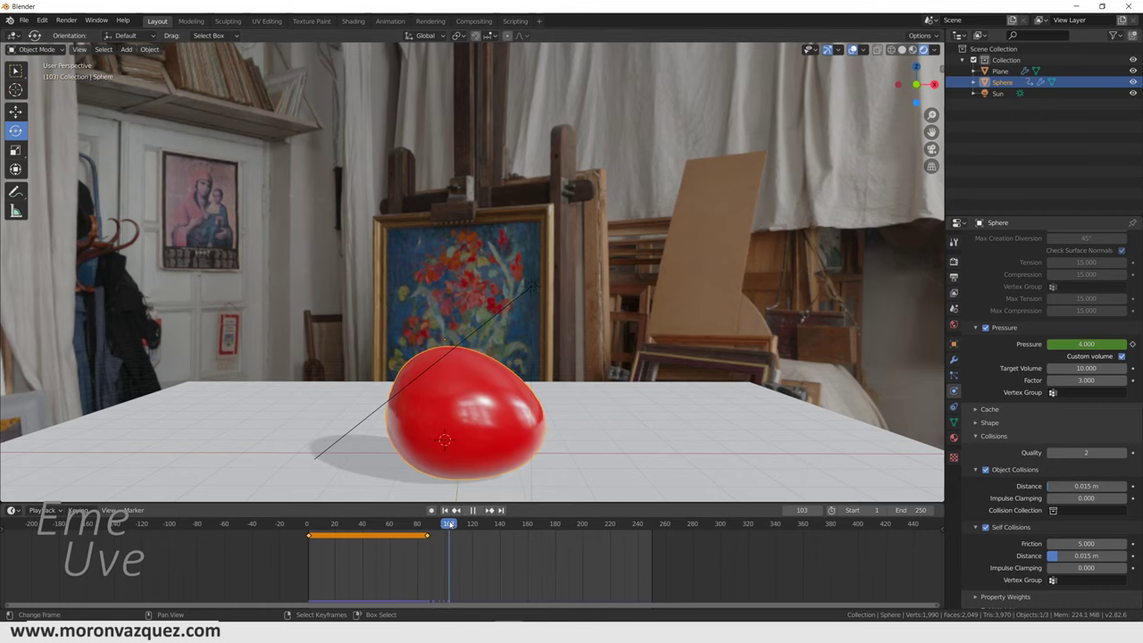
key("space")
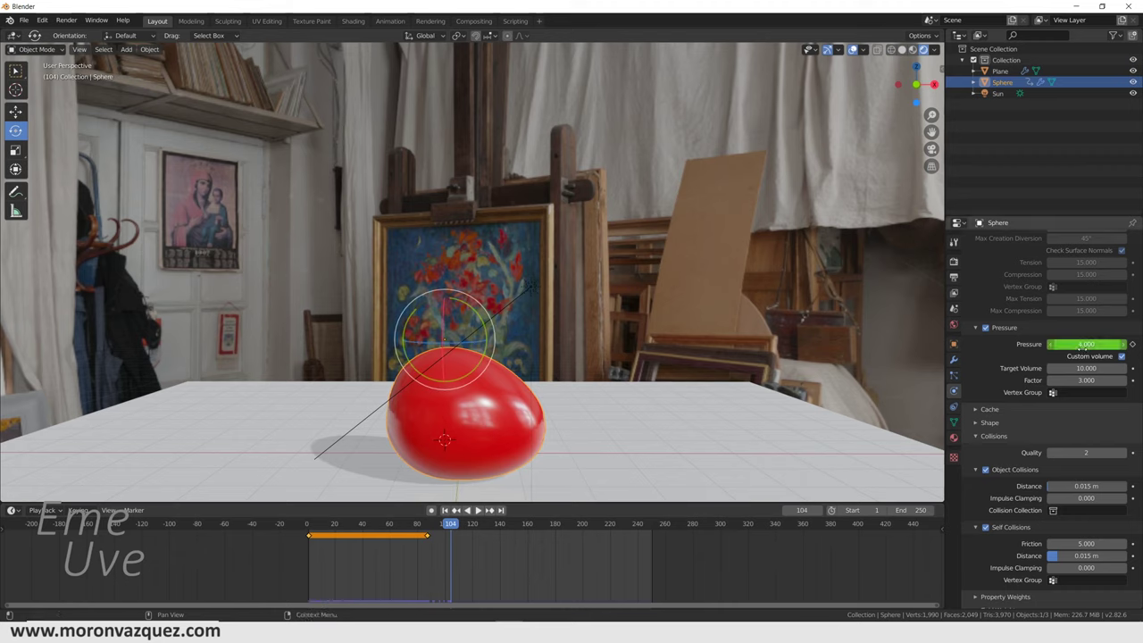
Keyframe Pressure at -4.000 on frame 104
right_click(1086, 344)
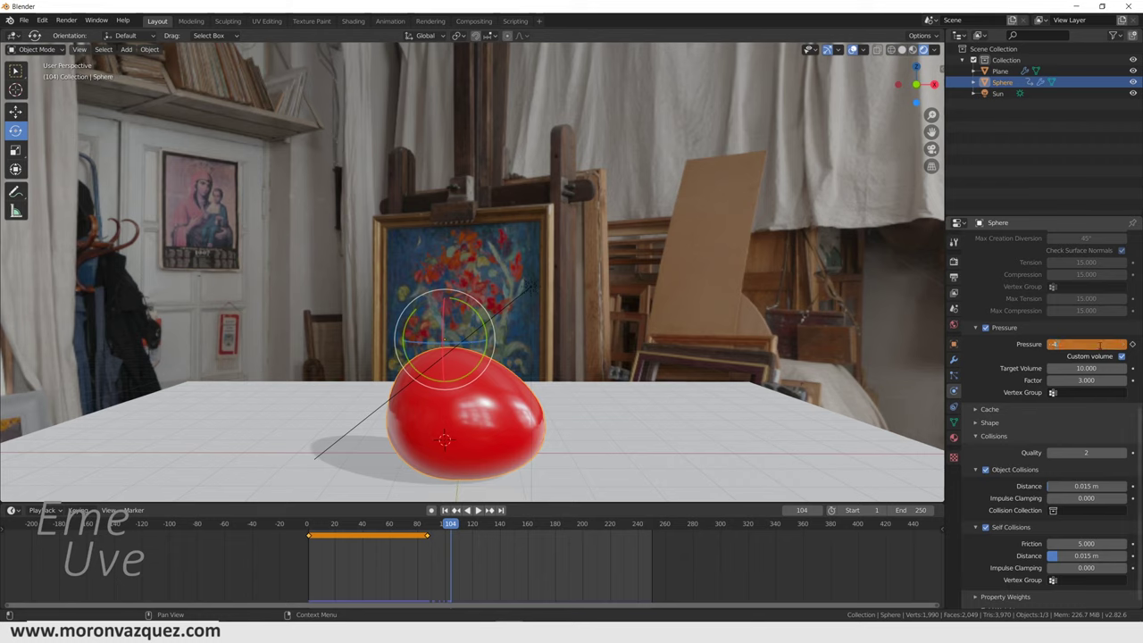
right_click(1088, 344)
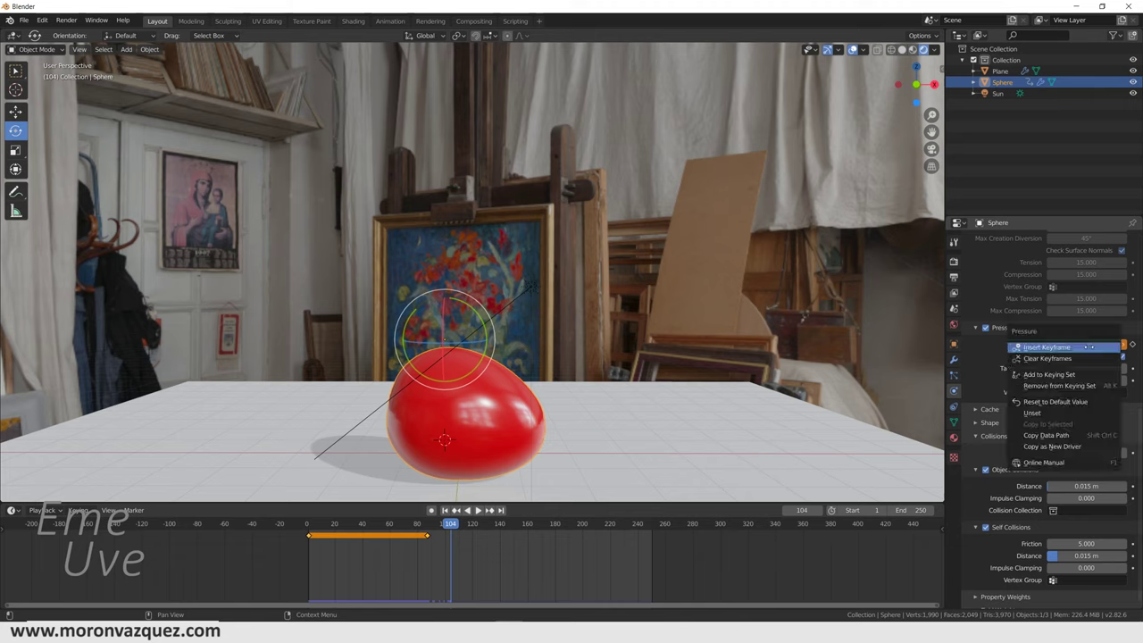
left_click(1086, 360)
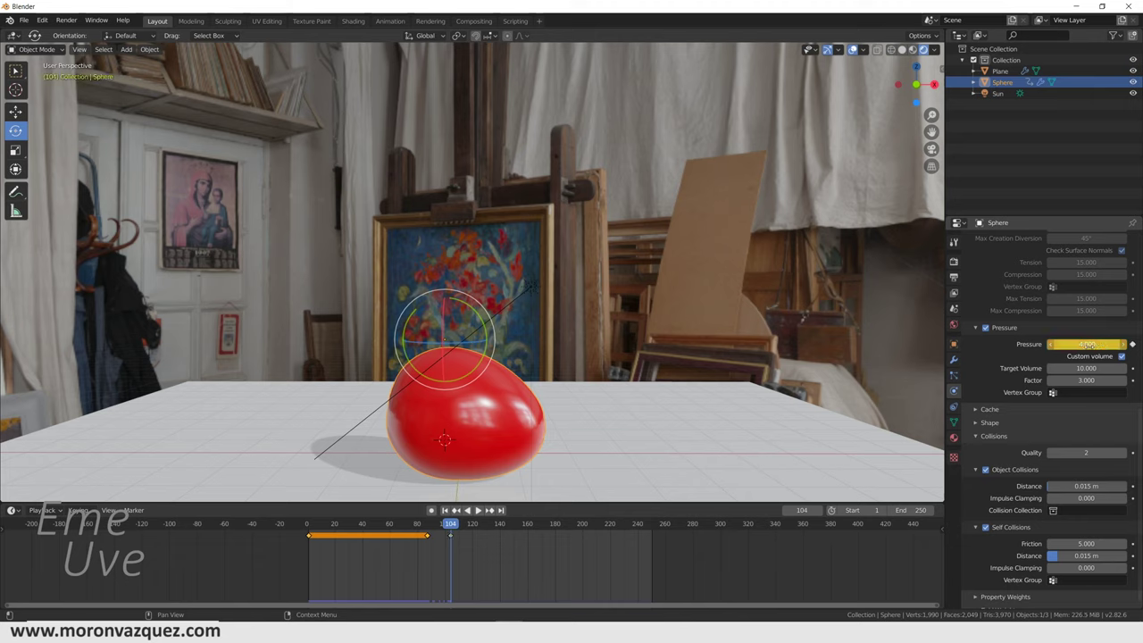
Replay the collapse from frame 72 to frame 132 and change the Pressure value
left_click(407, 548)
left_click(478, 509)
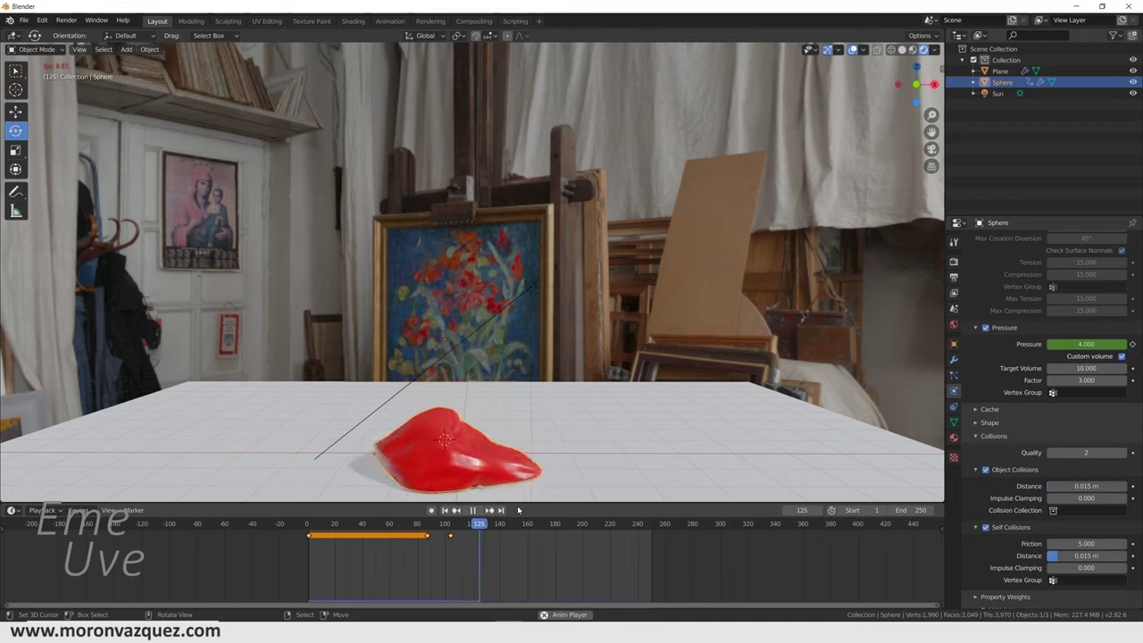
key("space")
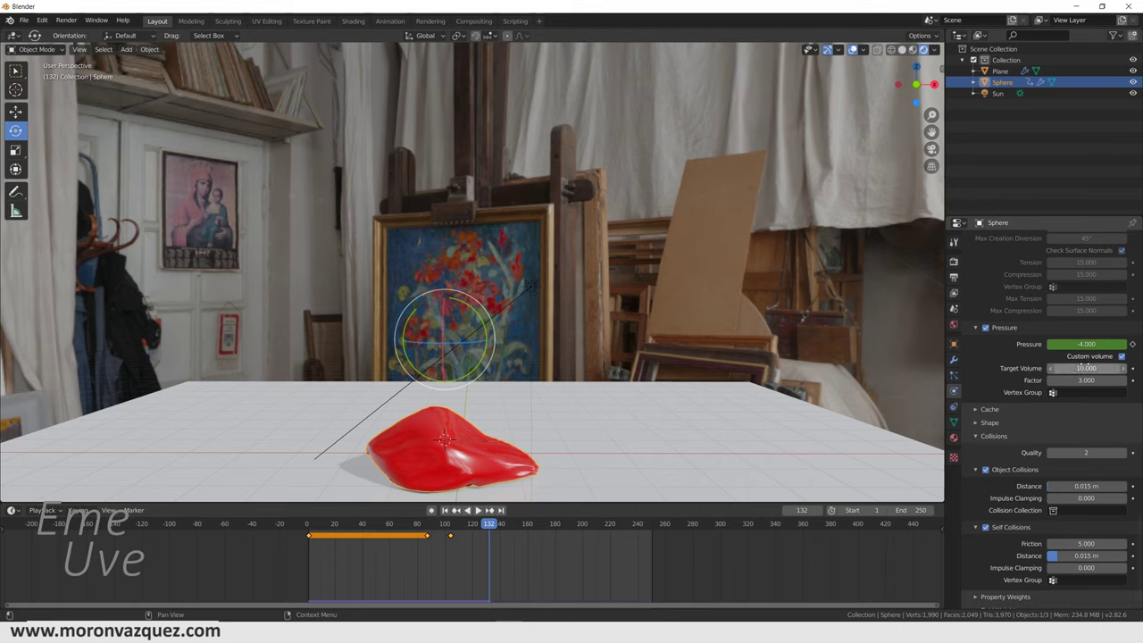
left_click_drag(1086, 344, 1091, 343)
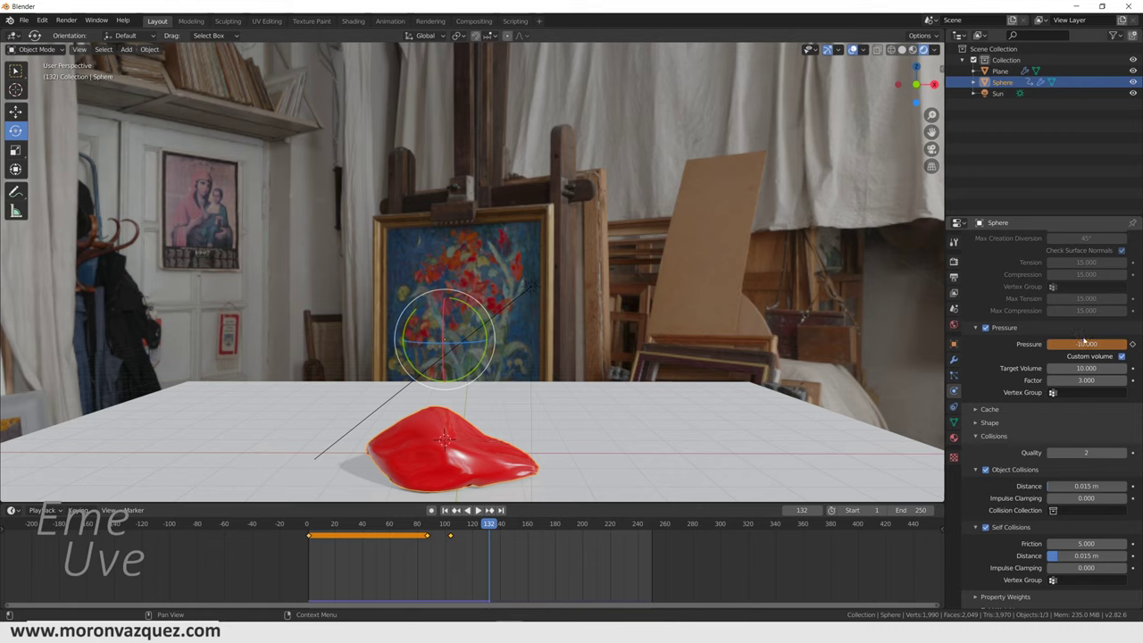
Keyframe the Pressure value at frame 132 and replay the simulation from frame 103
right_click(1084, 343)
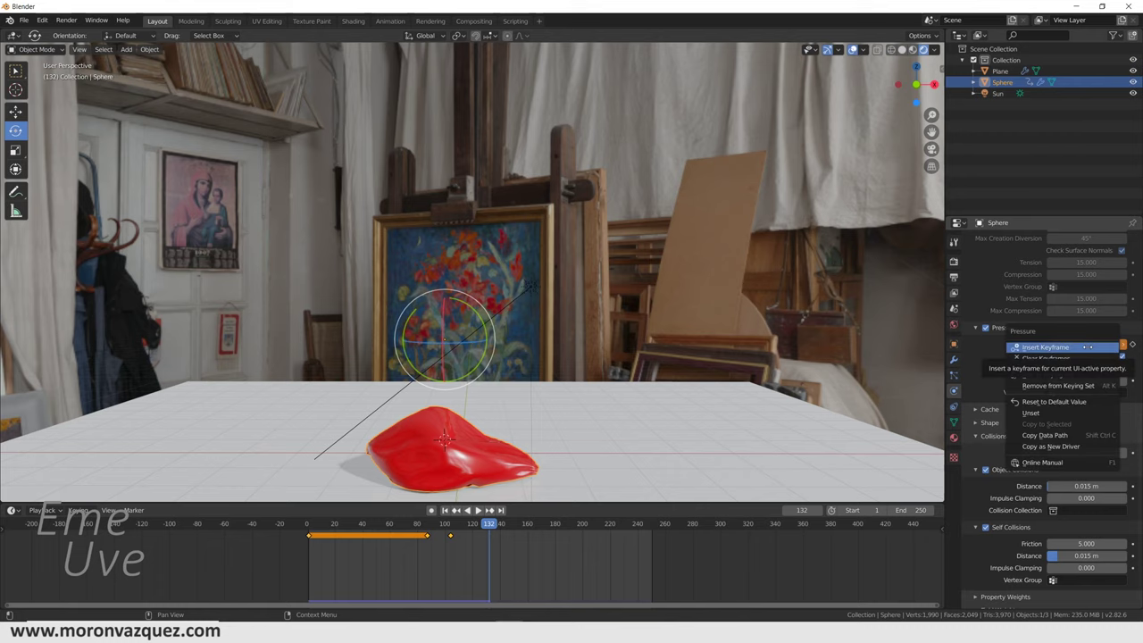
left_click(1046, 346)
left_click(450, 549)
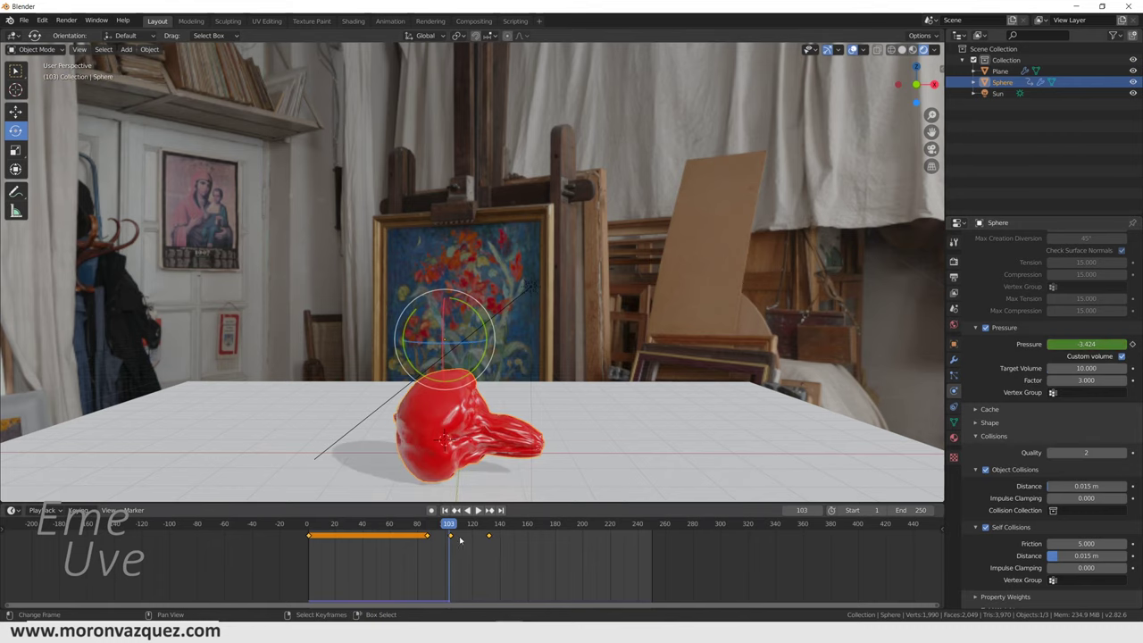
left_click(478, 511)
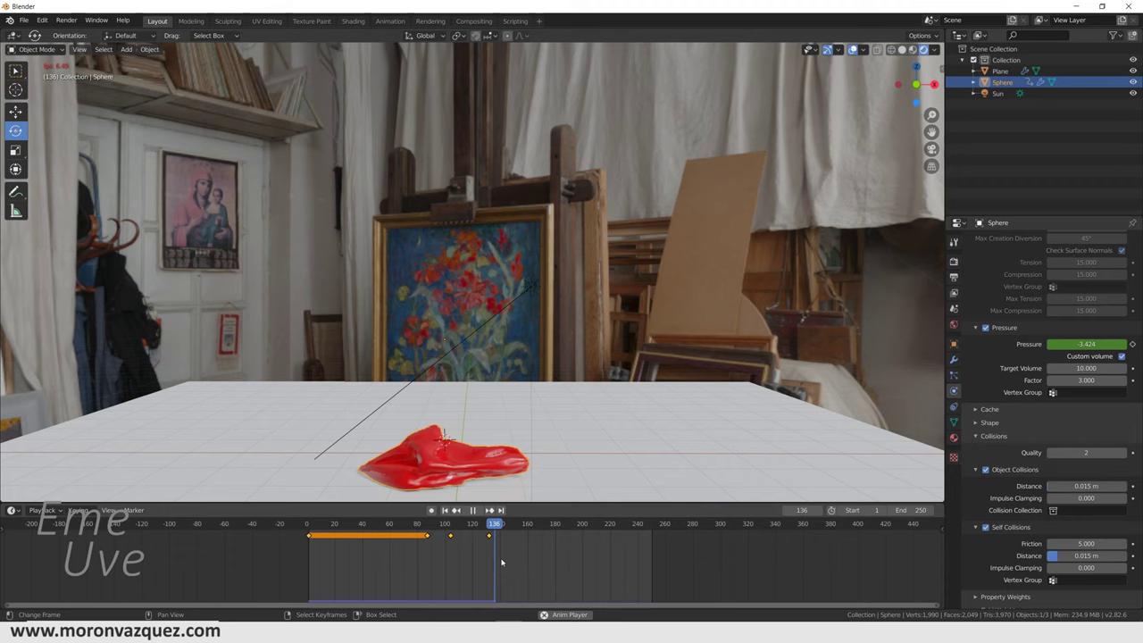
key("space")
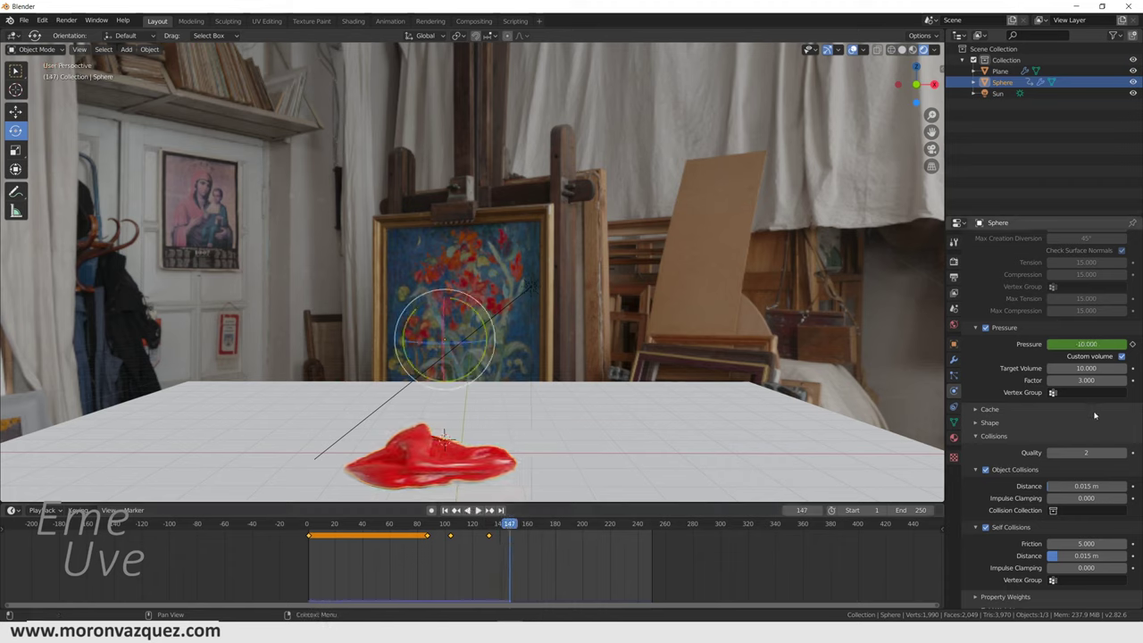
Keyframe Pressure at -10 on frame 147 and replay from frame 133
right_click(1085, 345)
left_click(1076, 338)
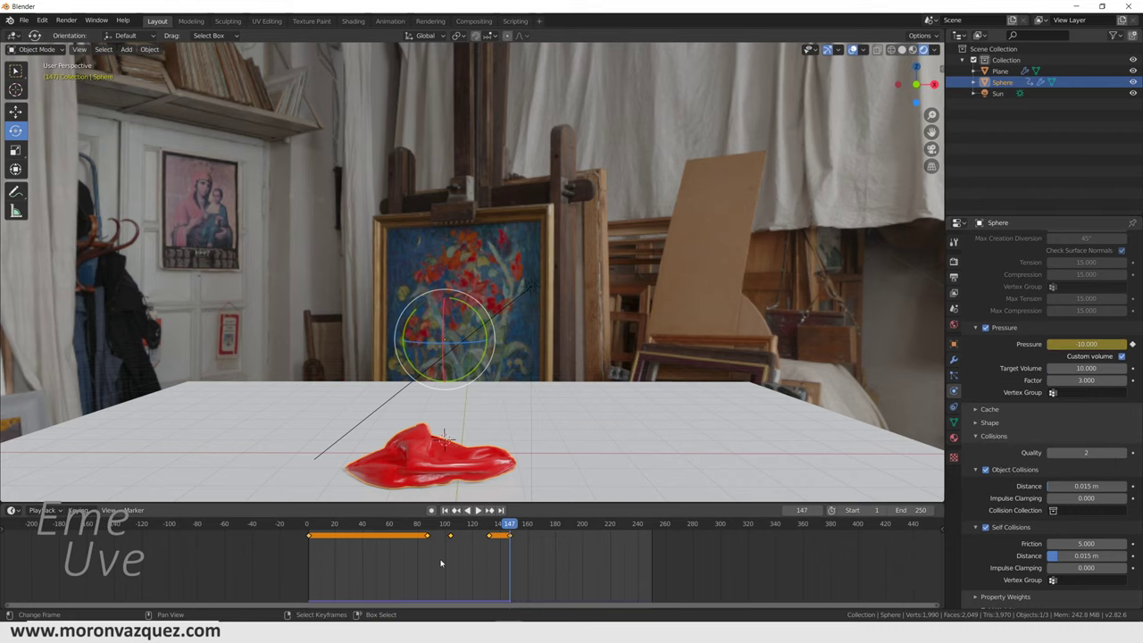
left_click(489, 547)
key("space")
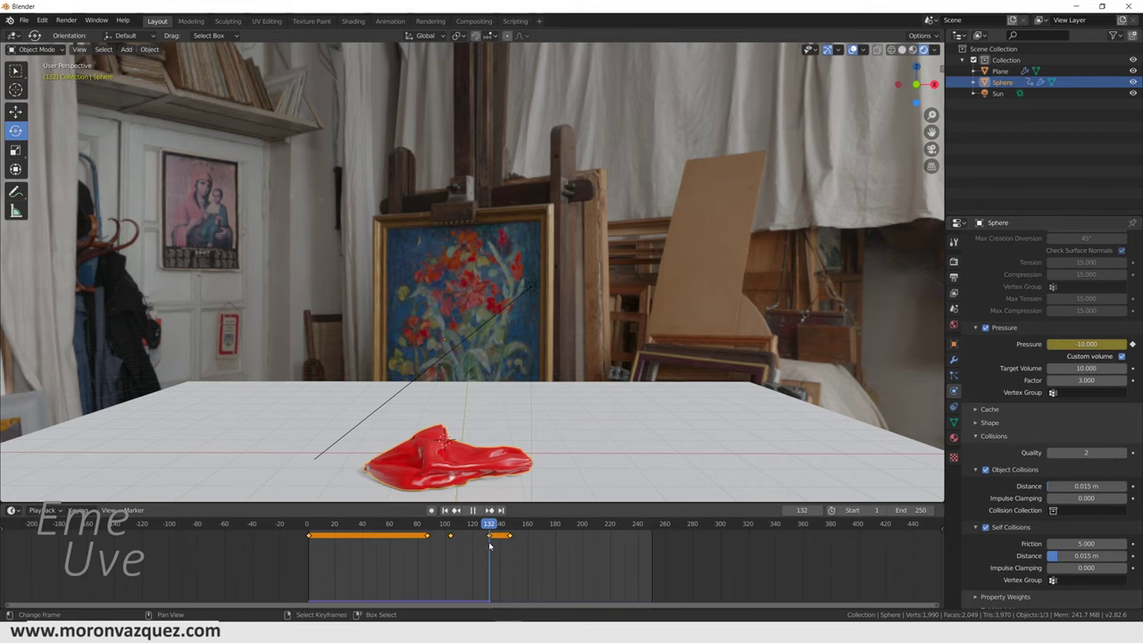
left_click_drag(495, 545, 512, 542)
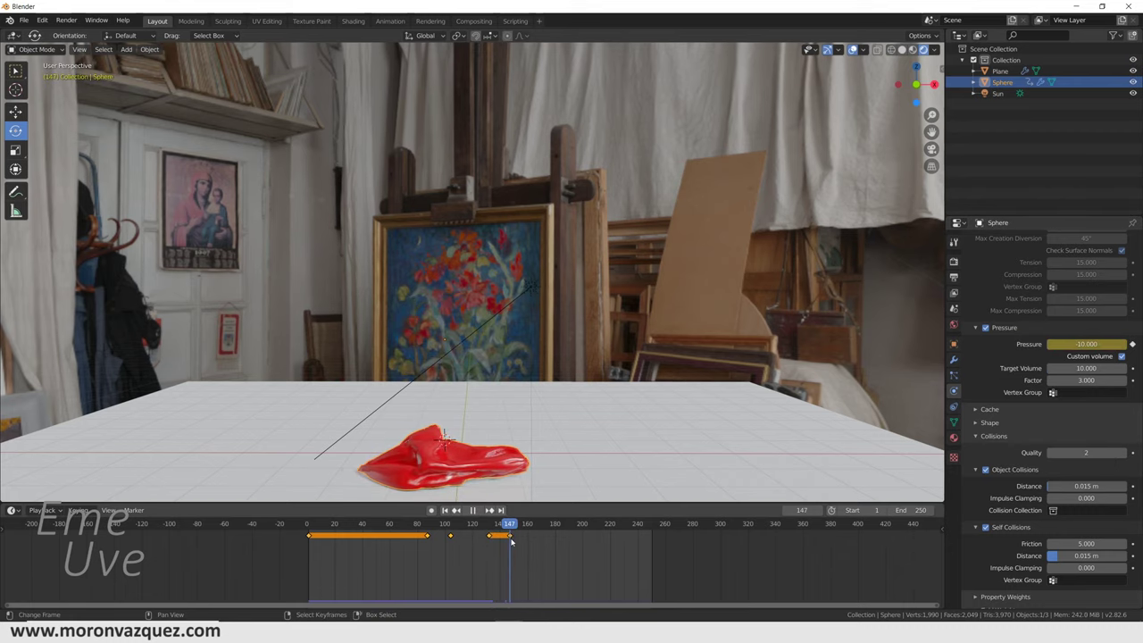
key("space")
key("space")
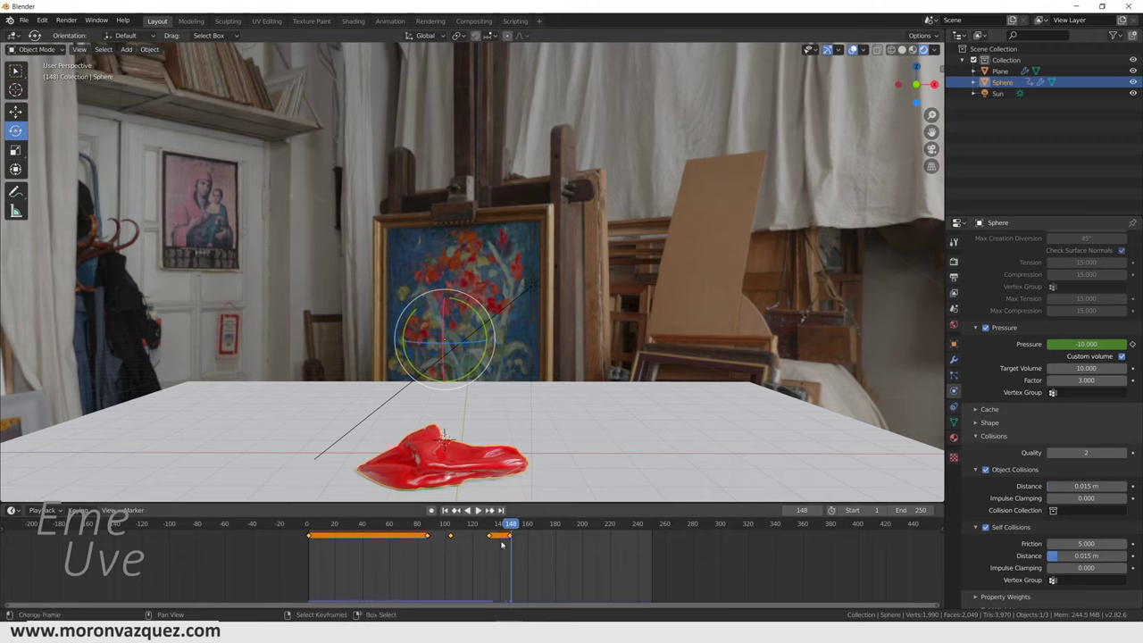
key("space")
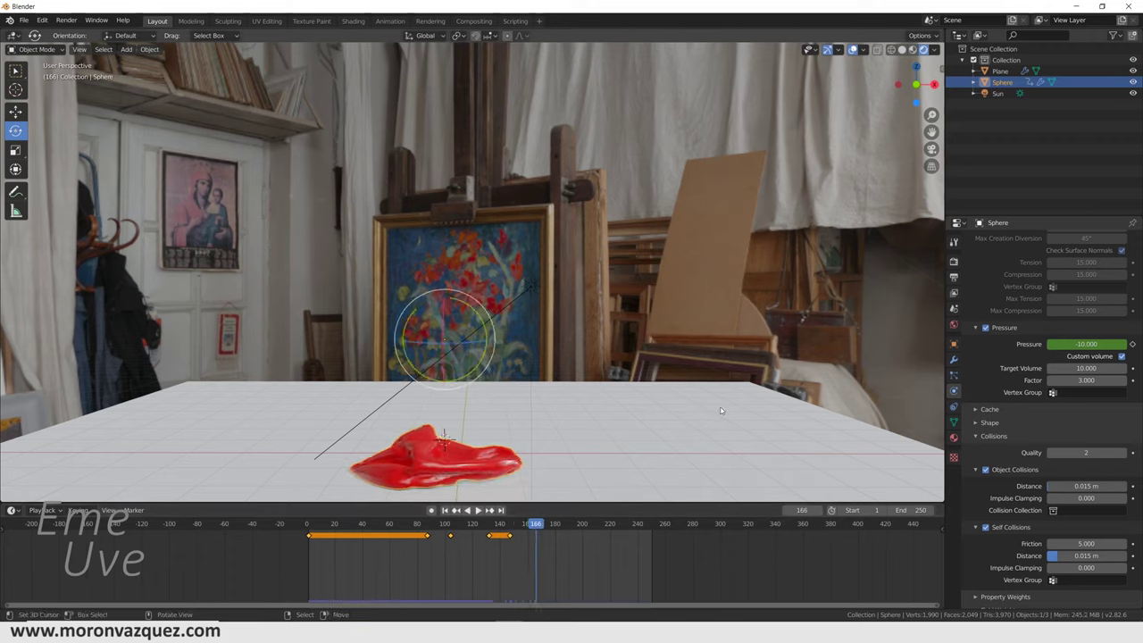
type("-4.000")
type("4.000")
Keyframe Pressure at 4 on frame 166, play from frame 76 to check, then deselect keyframes
right_click(1069, 345)
left_click(973, 360)
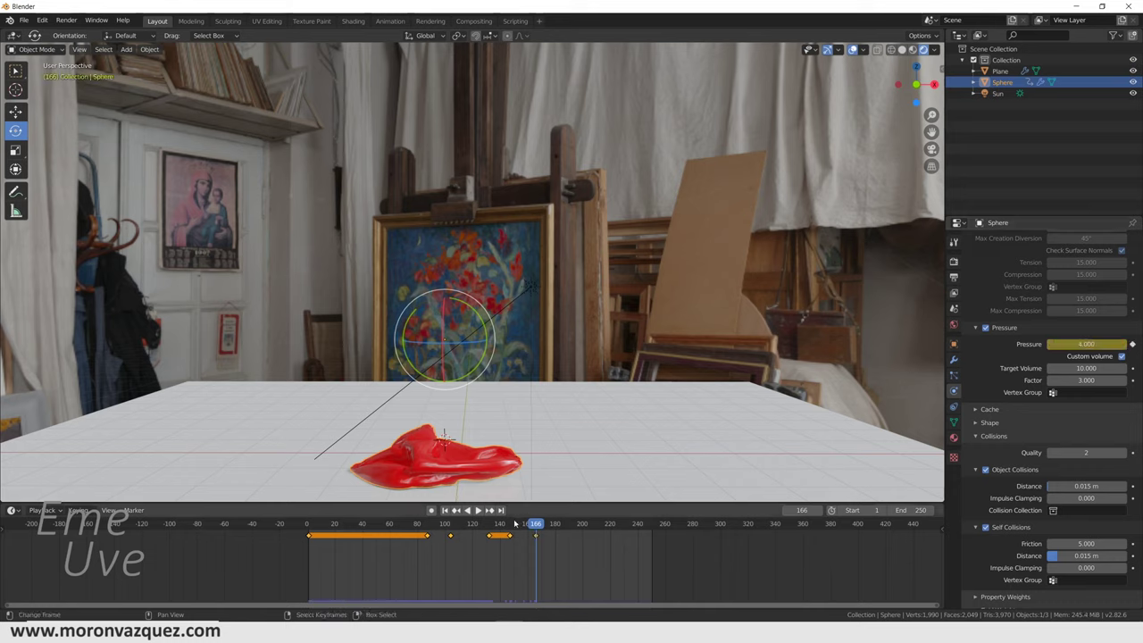
left_click(412, 552)
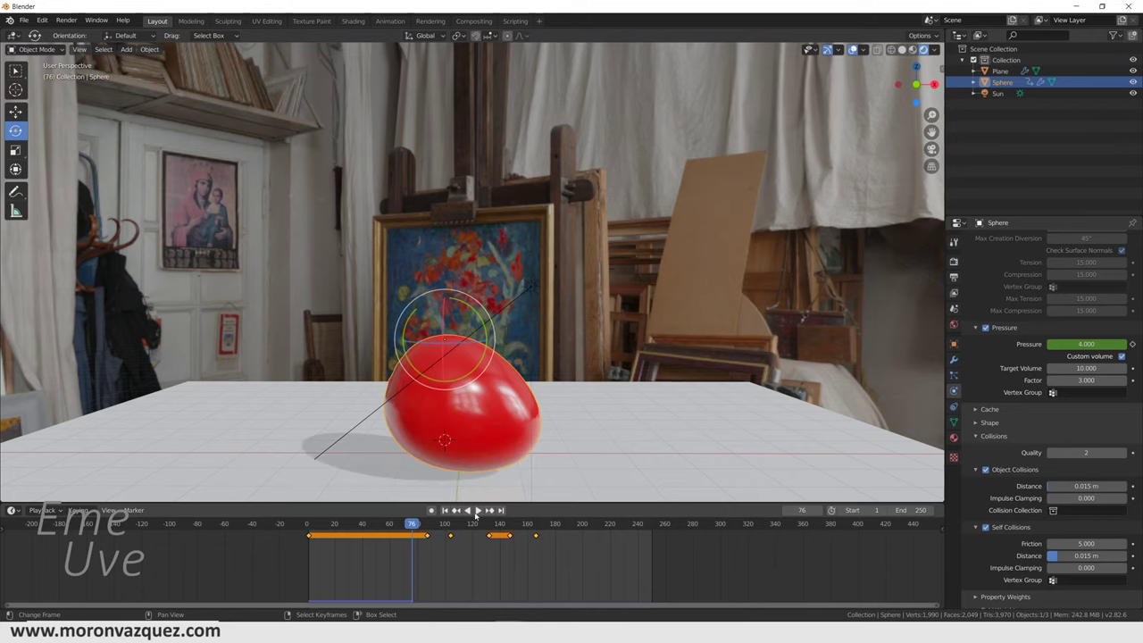
left_click(478, 511)
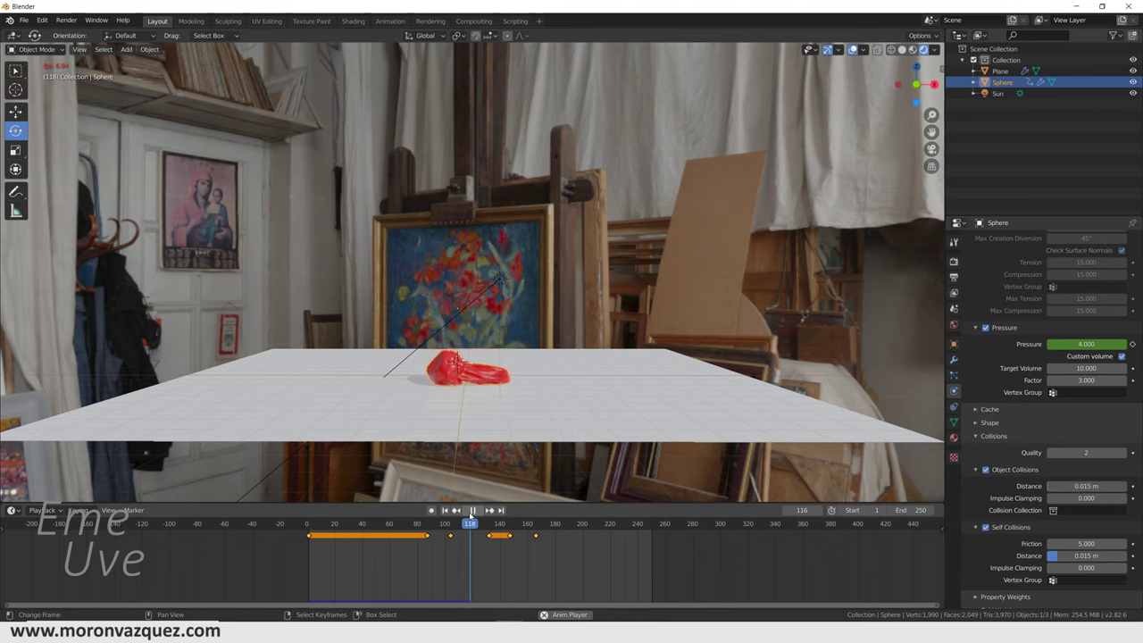
key("Escape")
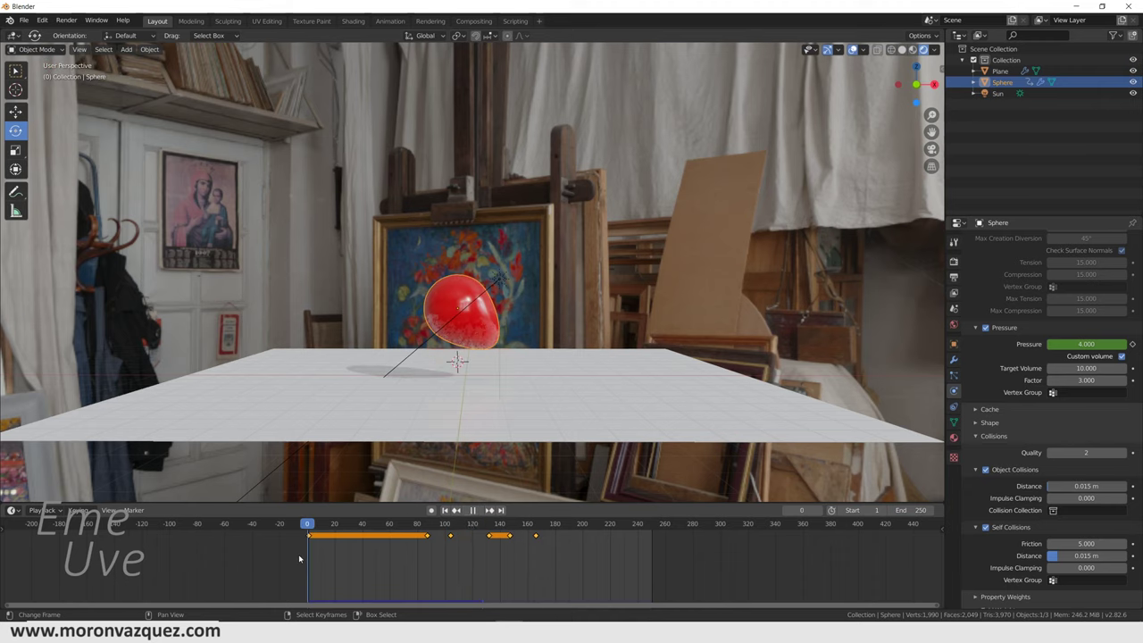
mouse_move(319, 540)
left_mouse_down()
mouse_move(369, 554)
mouse_move(308, 557)
left_mouse_up()
left_click(369, 555)
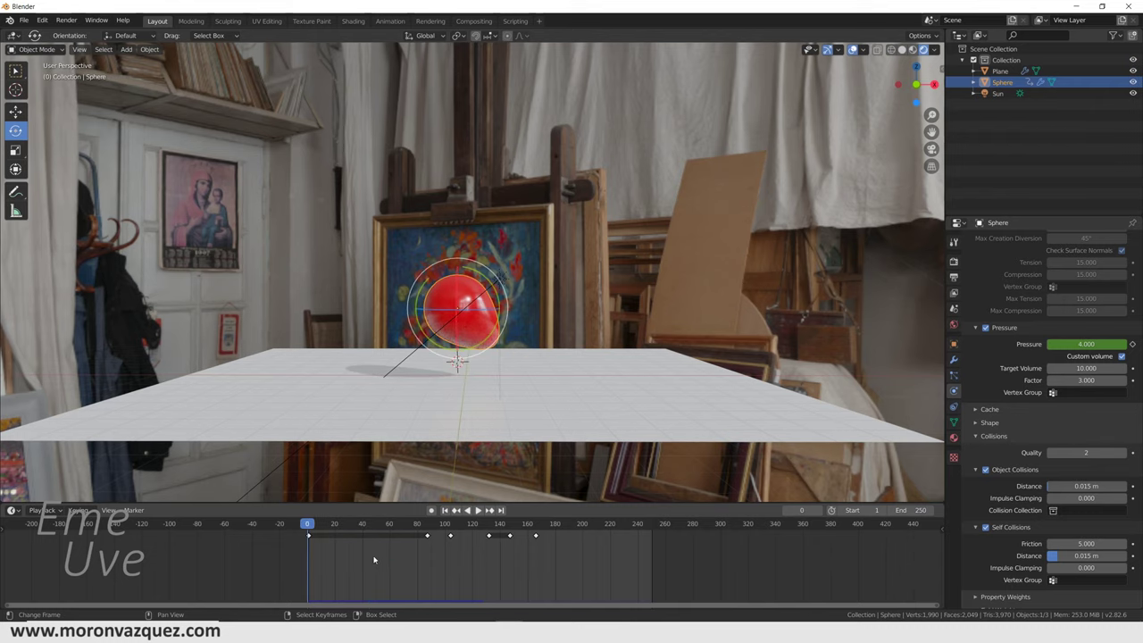
Delete all keyframes in the timeline
key("a")
key("x")
left_click(405, 550)
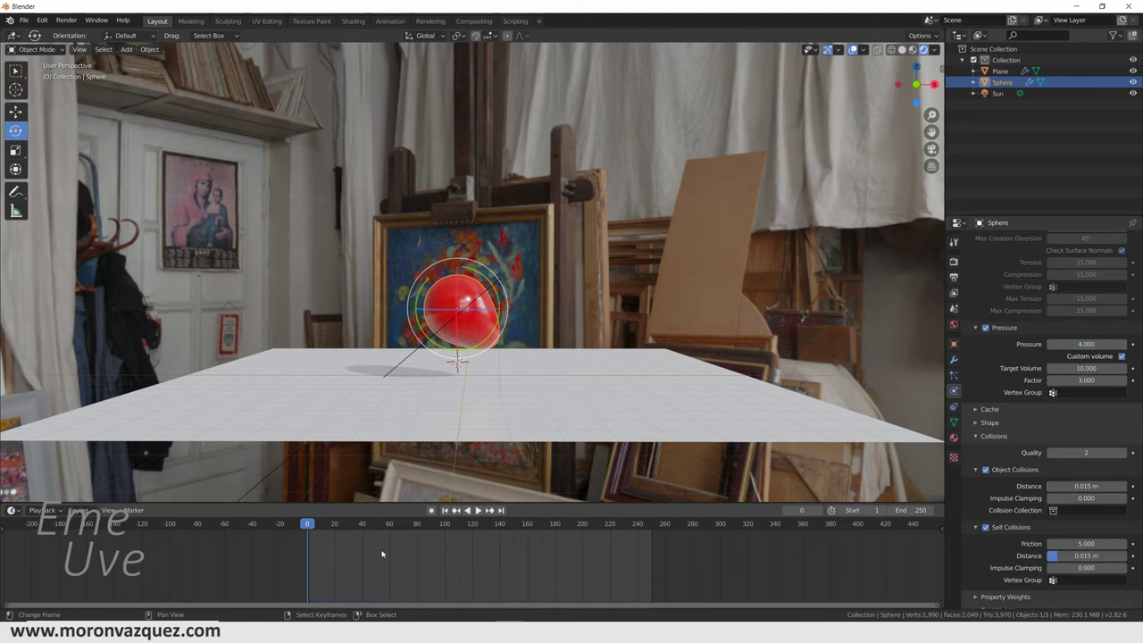
Play the cloth simulation to frame 58, return to frame 1, and view the balloon from above
left_click_drag(291, 539, 240, 559)
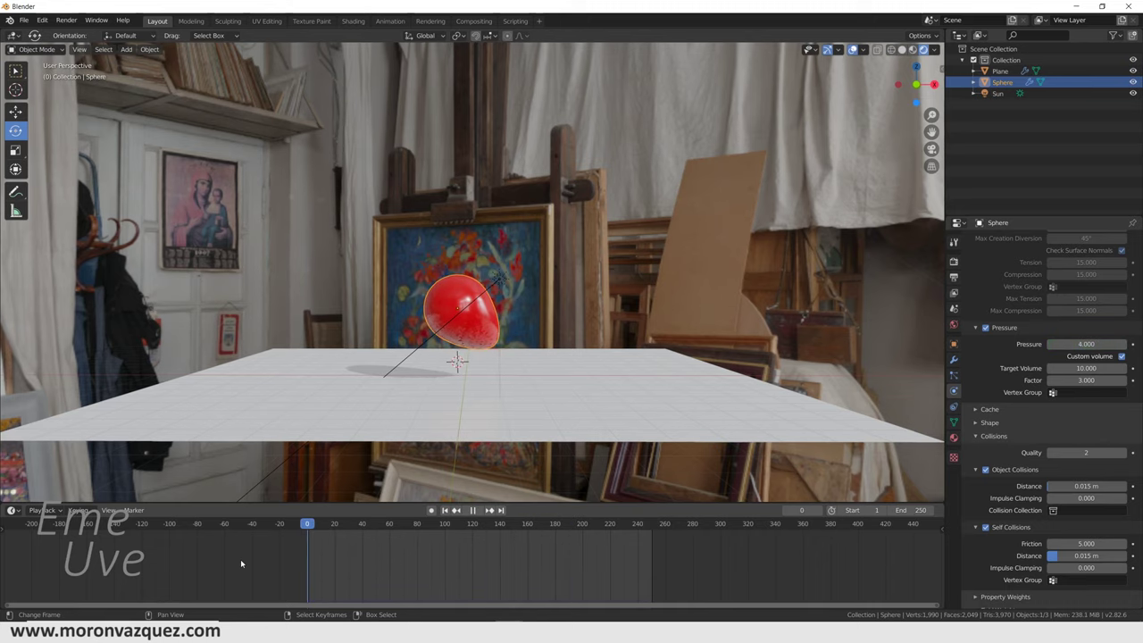
left_click(479, 510)
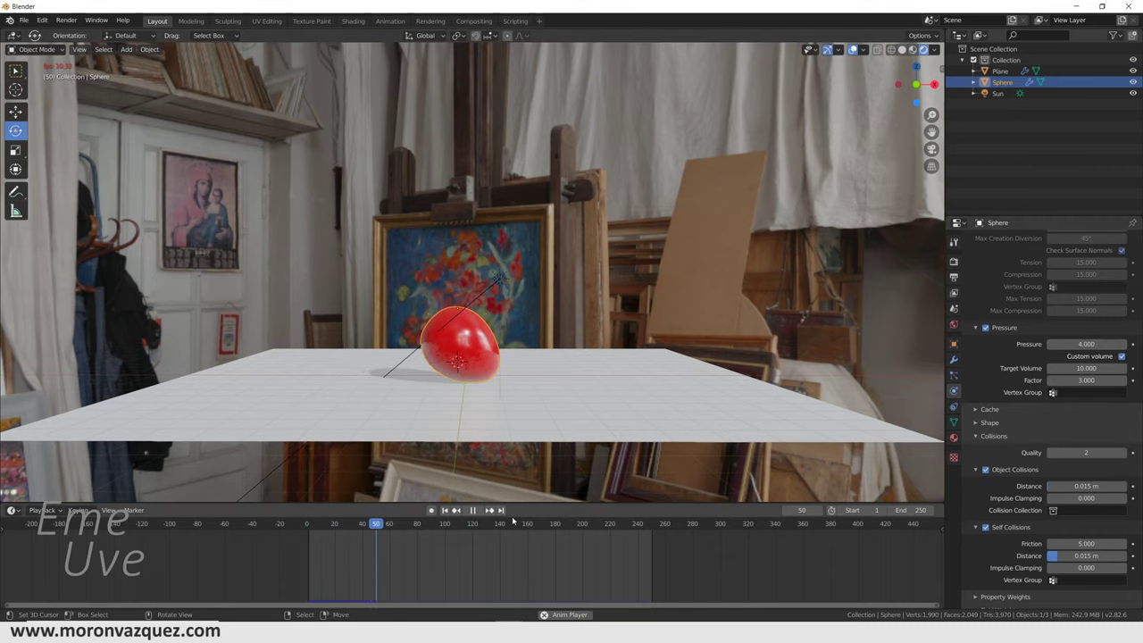
left_click(473, 511)
left_click(444, 510)
mouse_move(500, 420)
middle_mouse_down()
mouse_move(523, 372)
mouse_move(535, 378)
middle_mouse_up()
scroll(523, 371, "up", 2)
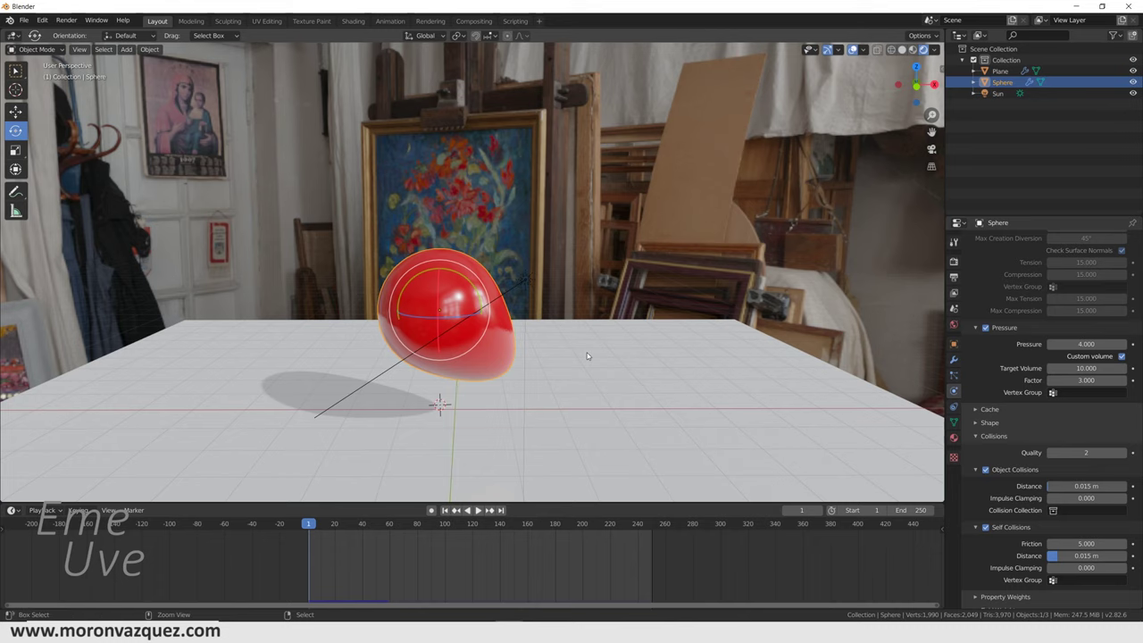
Paste the hand model and move it up and over the balloon
key("ctrl+v")
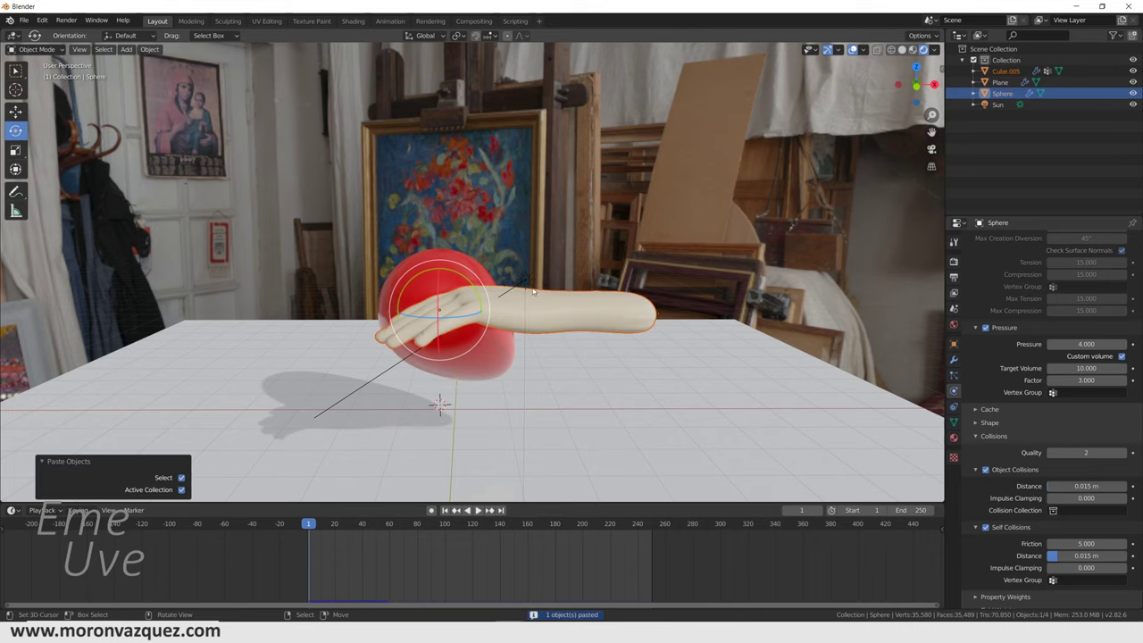
left_click(533, 291)
mouse_move(657, 315)
left_mouse_down()
mouse_move(693, 345)
mouse_move(489, 307)
left_mouse_up()
left_click(16, 111)
mouse_move(489, 307)
middle_mouse_down()
mouse_move(498, 328)
mouse_move(482, 332)
middle_mouse_up()
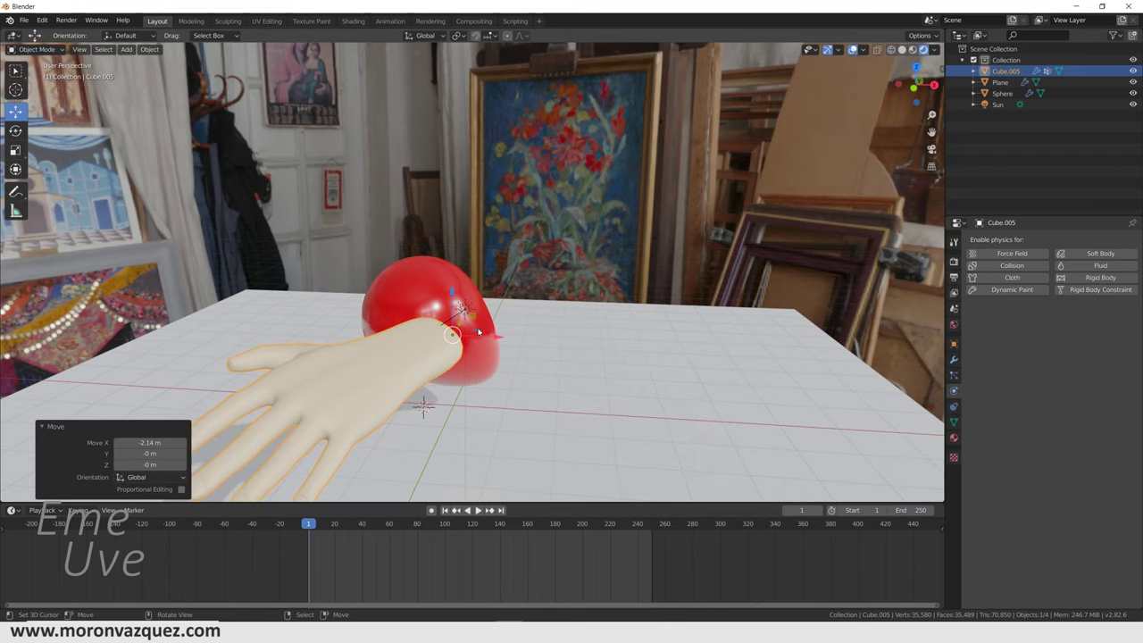
left_click_drag(462, 328, 496, 260)
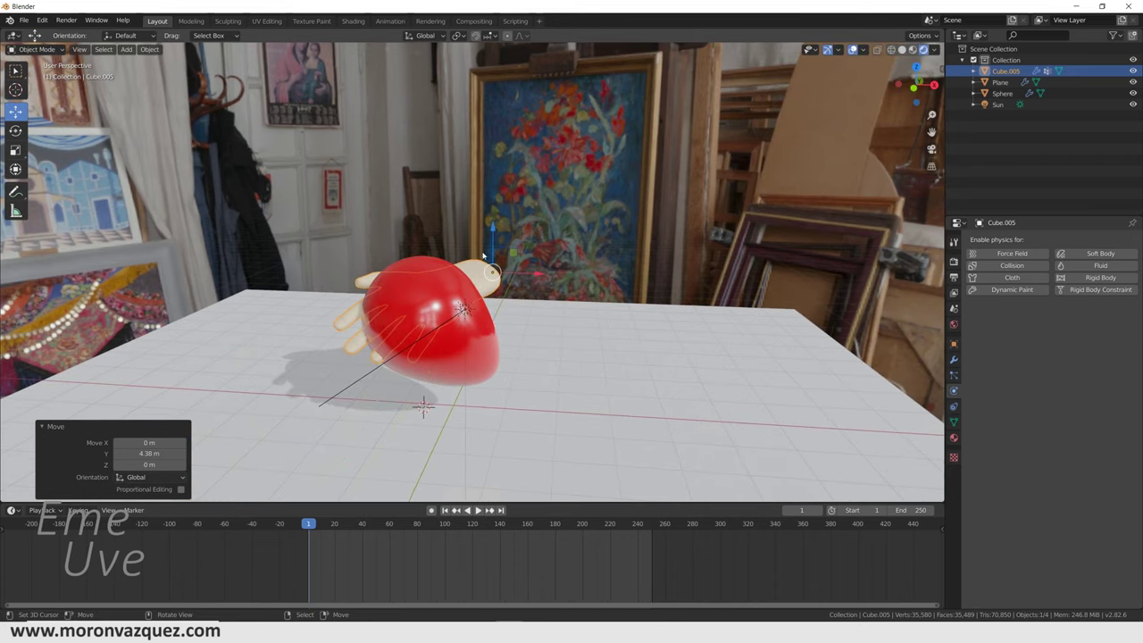
left_click_drag(496, 230, 494, 166)
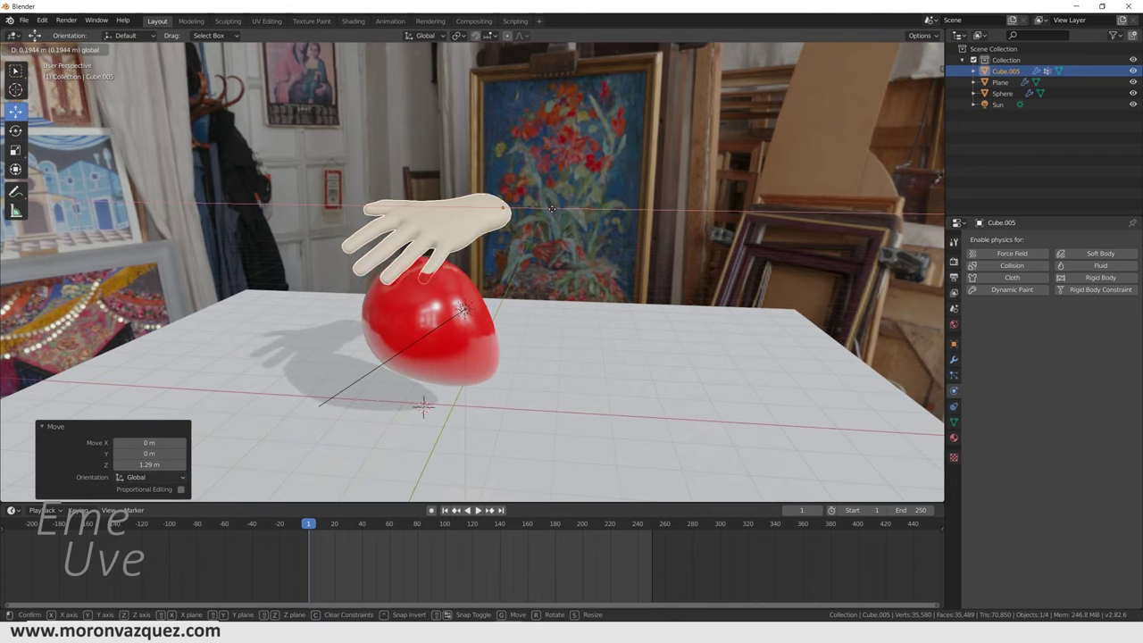
left_click_drag(539, 209, 572, 213)
key("z")
left_click(559, 231)
middle_click_drag(559, 231, 541, 228)
left_click_drag(542, 228, 538, 255)
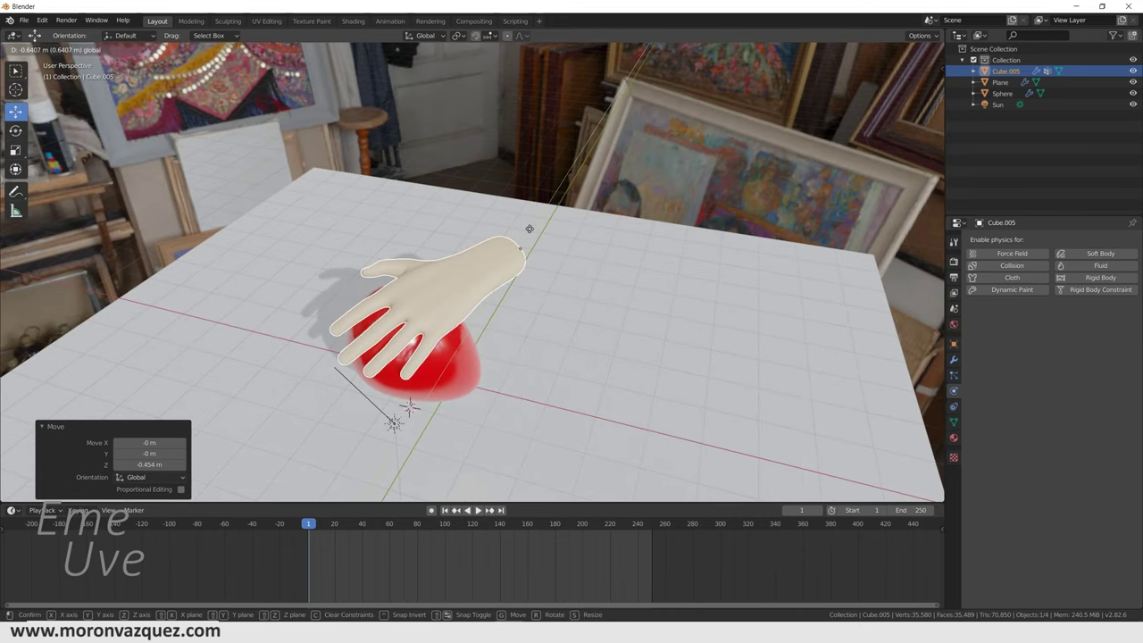
Scale the hand to 0.734 and shift it forward and toward negative X
key("s")
left_click(552, 334)
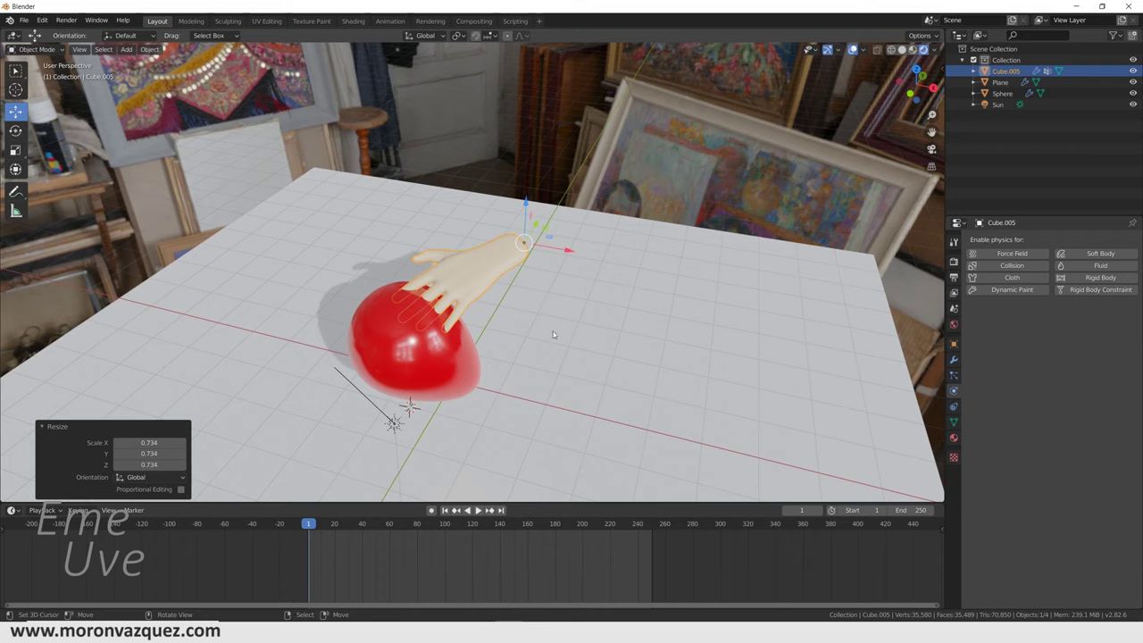
left_click_drag(536, 228, 523, 249)
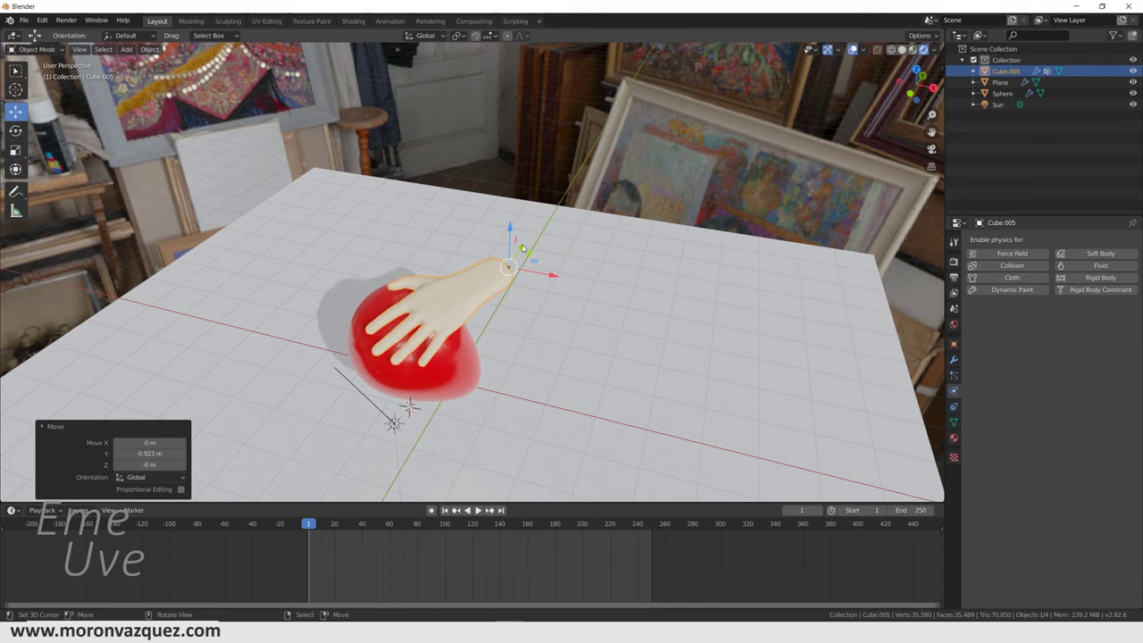
left_click(549, 272)
left_click(479, 288)
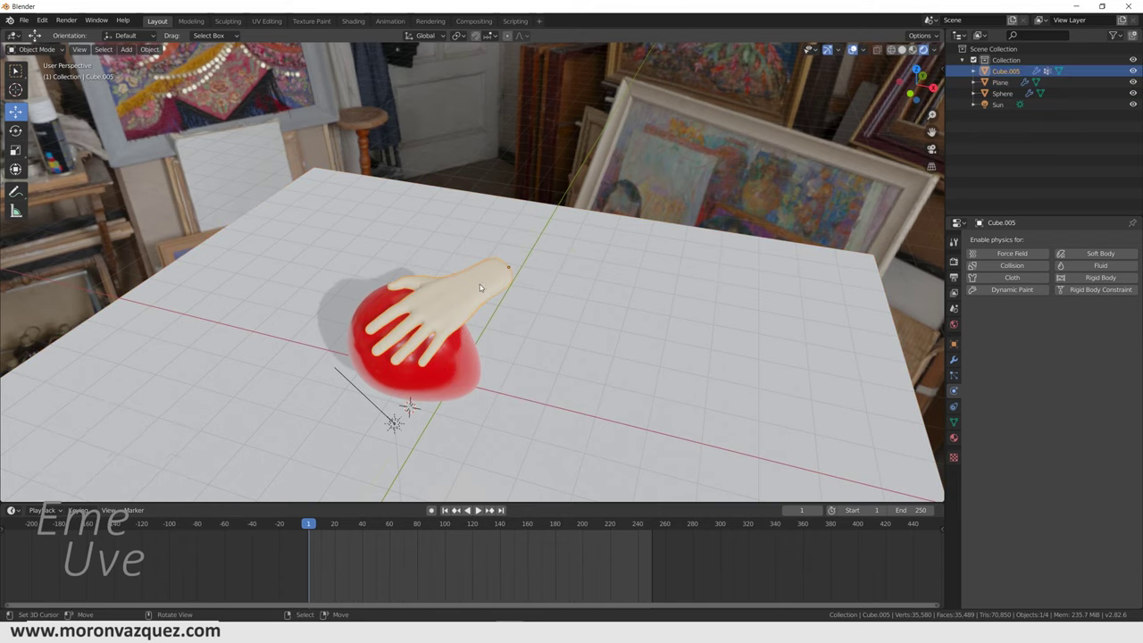
left_click(554, 276)
left_click(552, 276)
left_click_drag(552, 276, 514, 266)
middle_click_drag(513, 267, 4, 114)
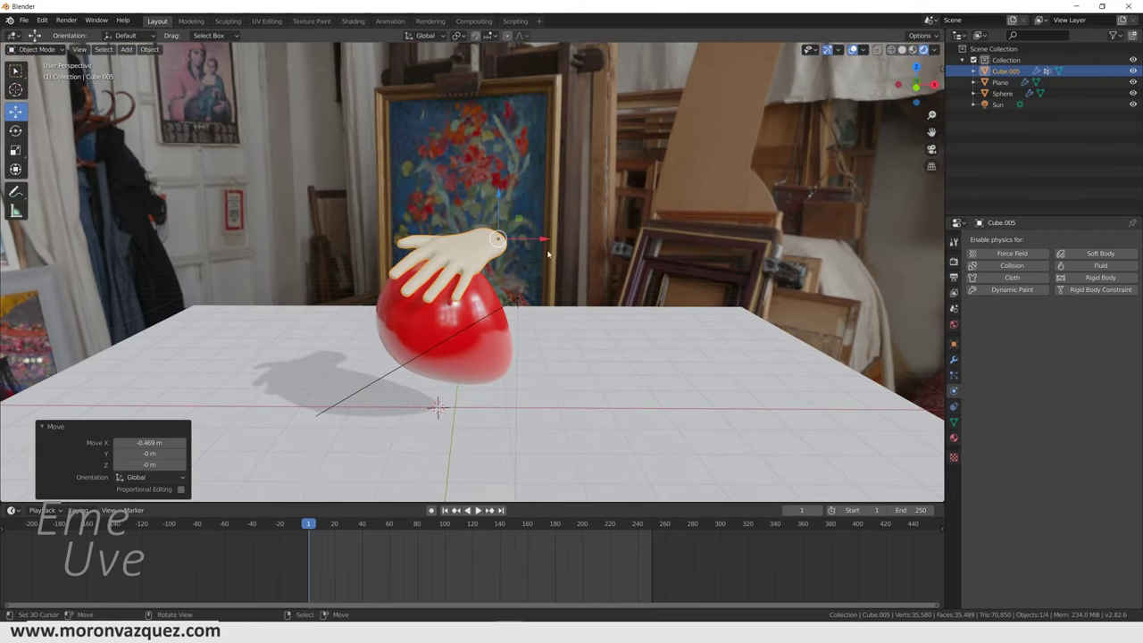
Tilt the hand about 8 degrees and fine-tune its position just above the balloon
left_click(15, 130)
mouse_move(478, 194)
left_mouse_down()
mouse_move(471, 204)
mouse_move(424, 172)
left_mouse_up()
key("shift+space")
key("g")
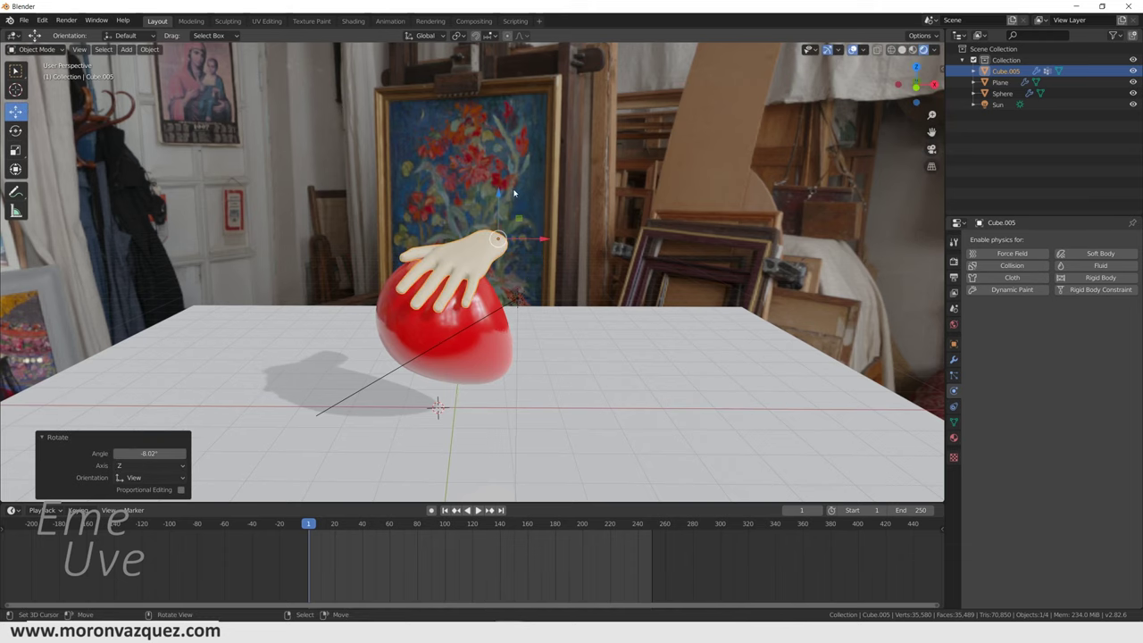
left_click_drag(514, 191, 501, 178)
left_click_drag(544, 221, 539, 222)
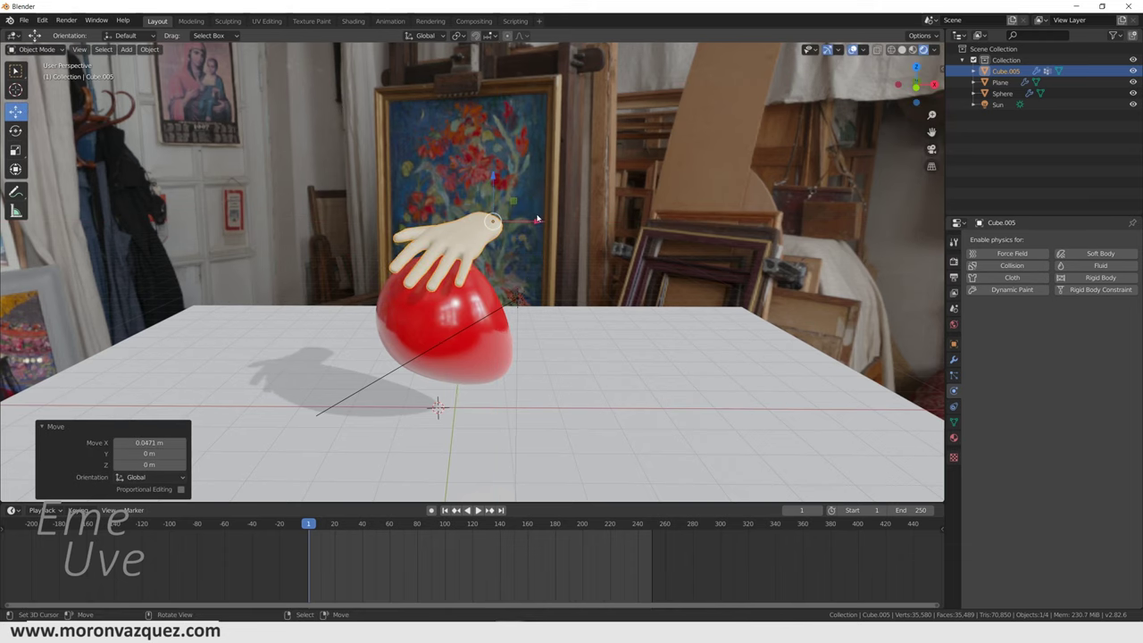
Play the animation to test the balloon against the hand, around frames 61-77
left_click(478, 510)
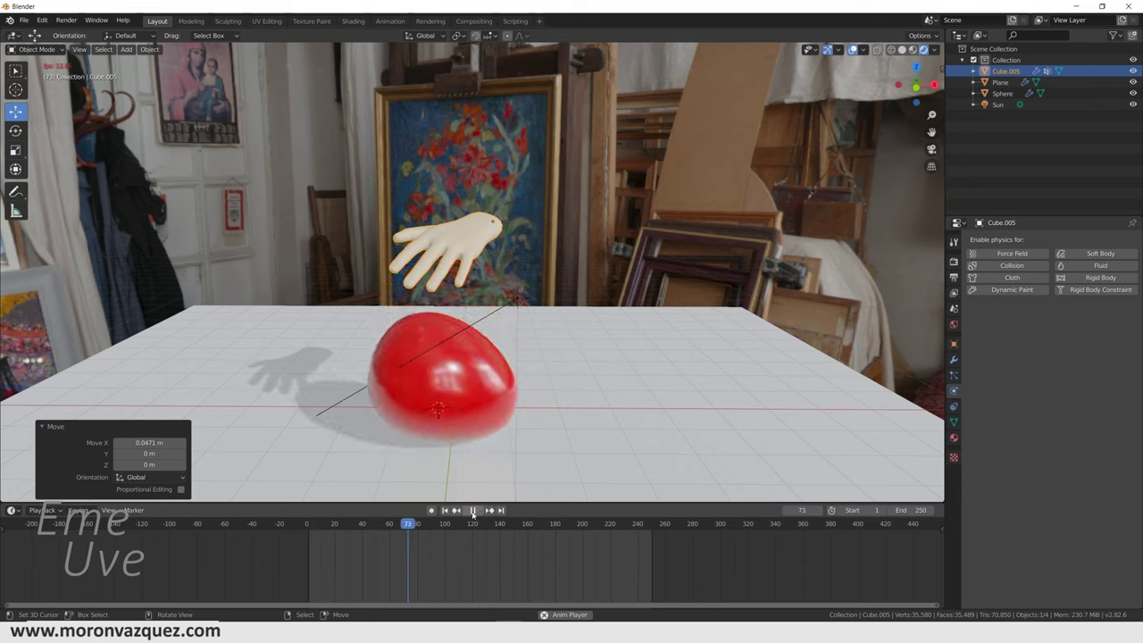
left_click(473, 512)
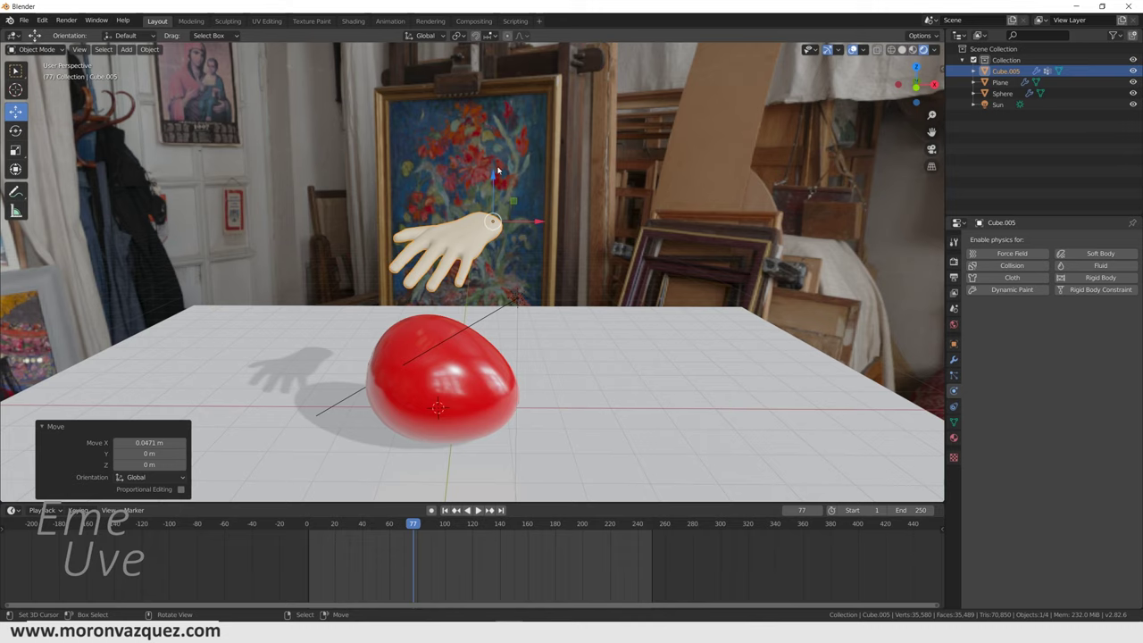
left_click_drag(390, 555, 398, 555)
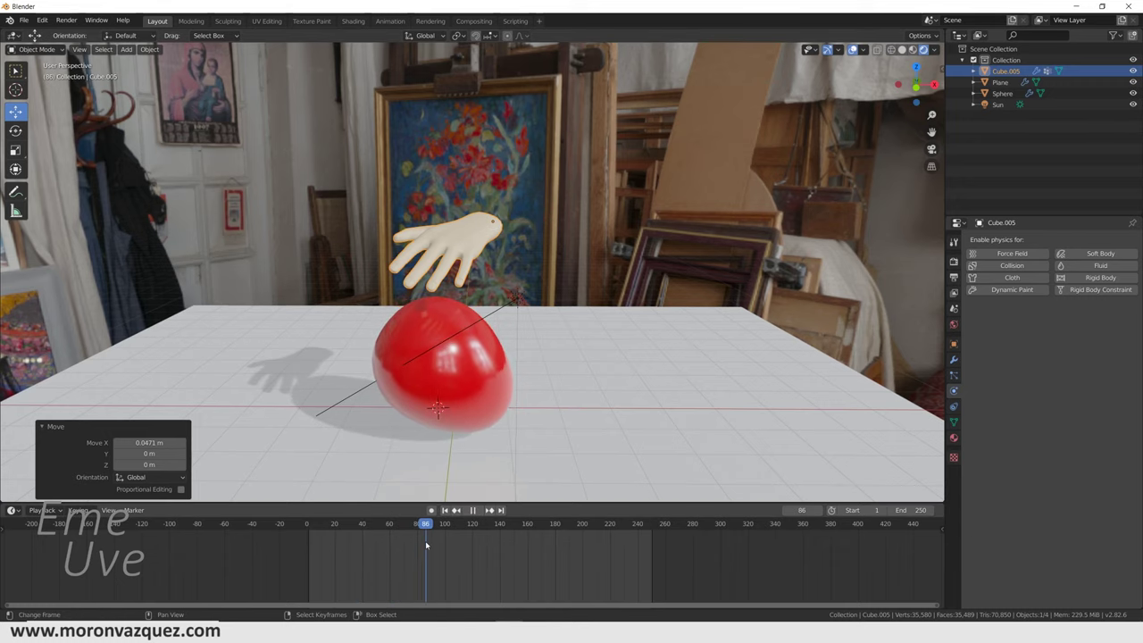
key("space")
left_click(477, 510)
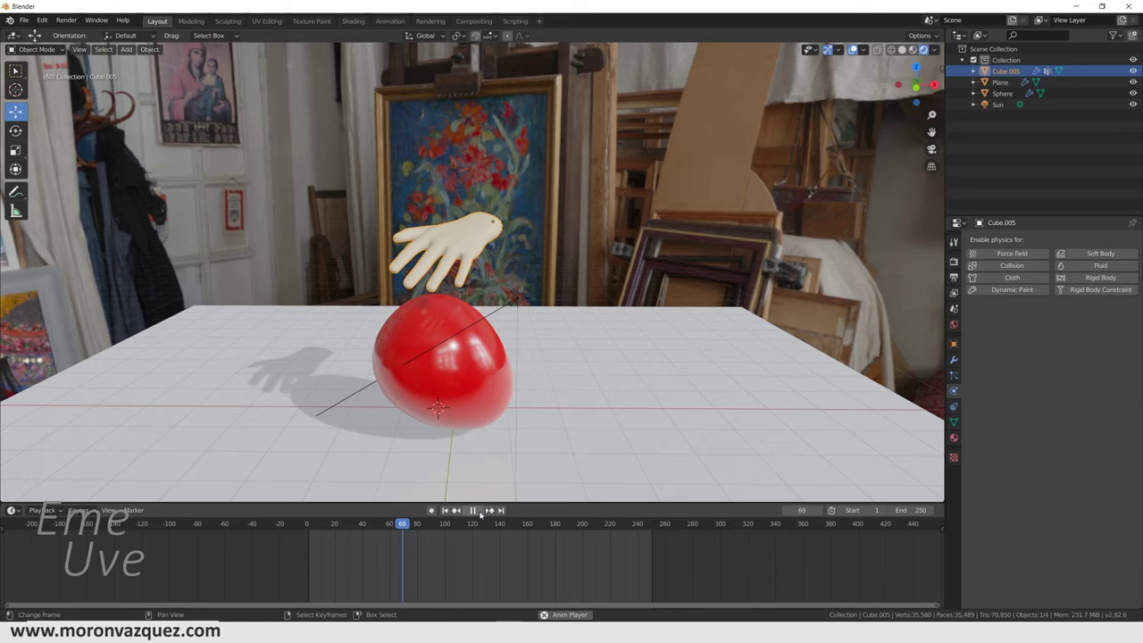
left_click(474, 511)
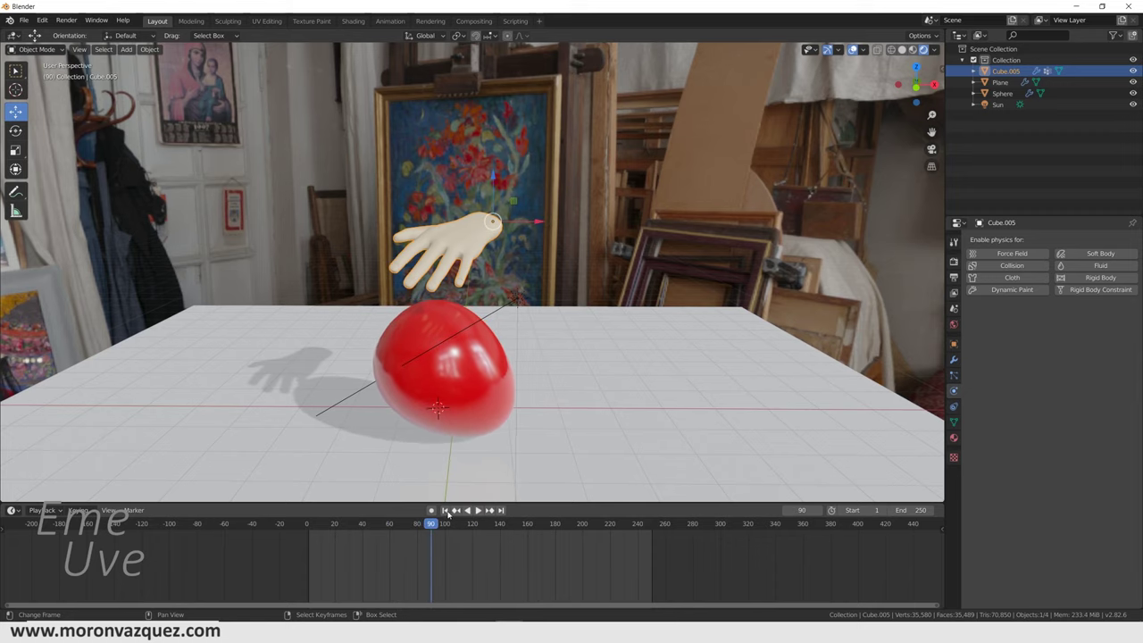
Replay from frame 1 at a lower angle, rewind, and select the balloon Sphere
left_click(445, 511)
left_click(477, 511)
middle_click_drag(500, 384, 527, 439)
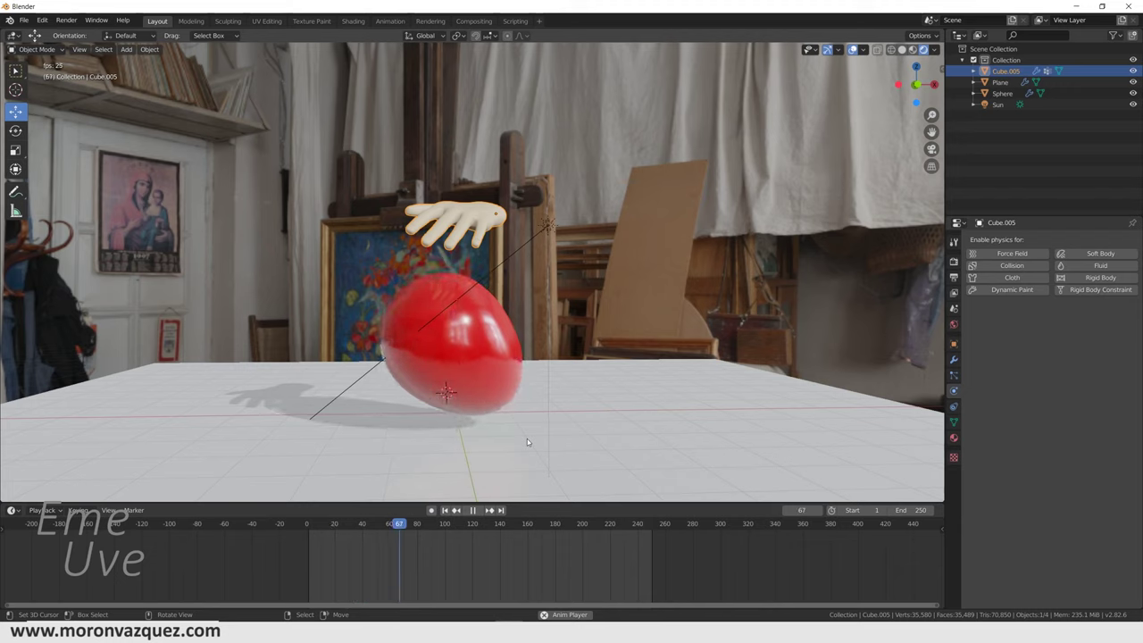
left_click(473, 510)
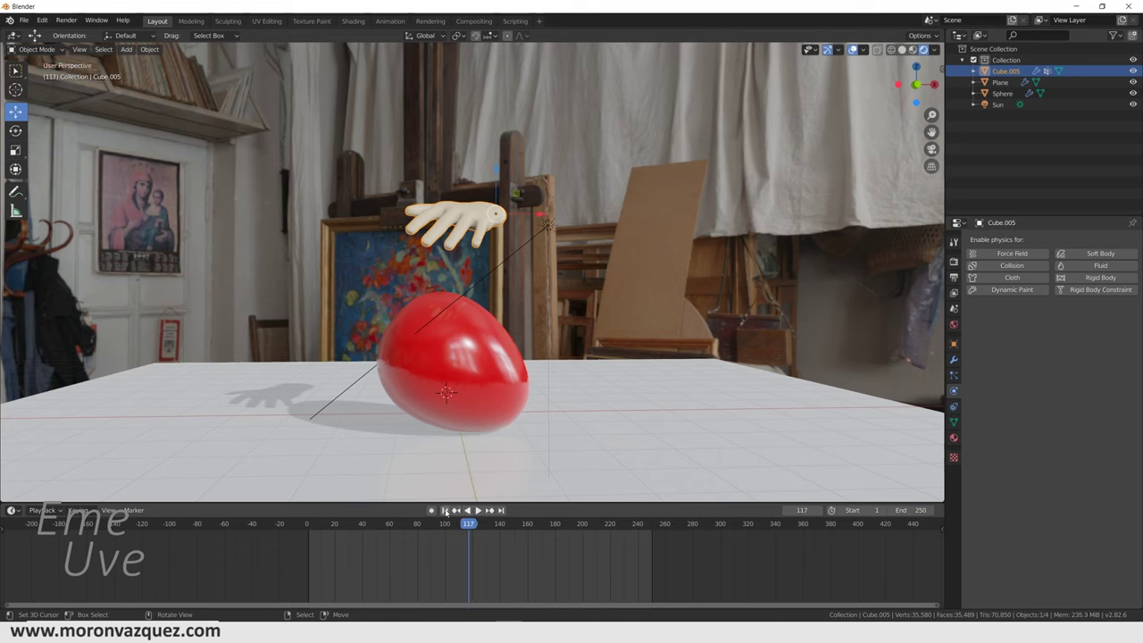
left_click(443, 510)
left_click(461, 309)
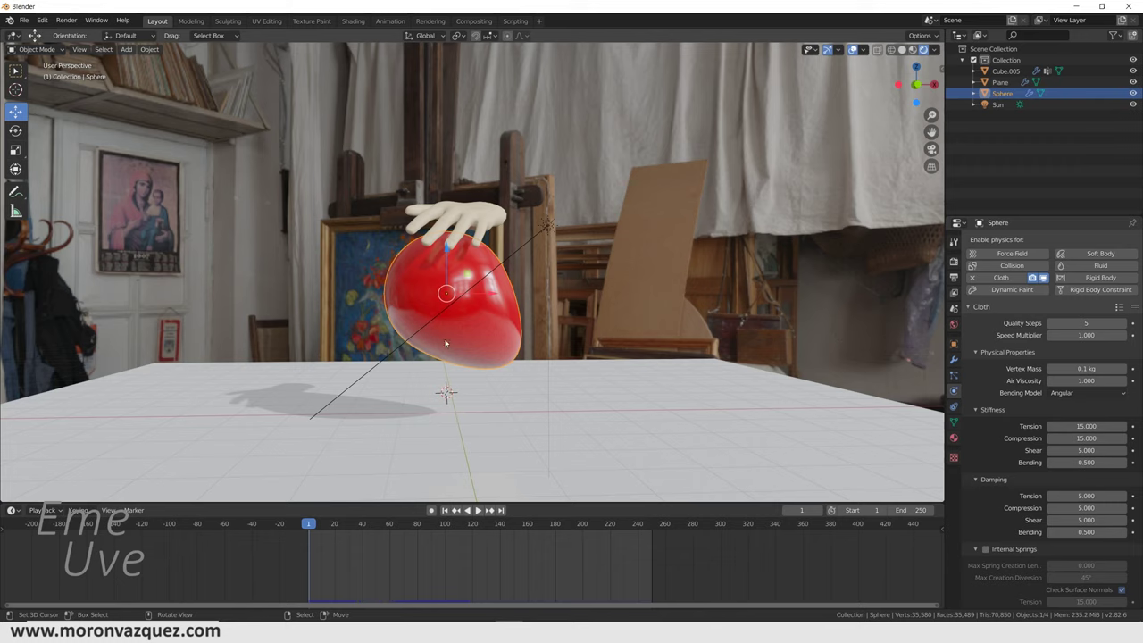
Expand the Cloth Cache settings and play the timeline to bake the simulation
scroll(999, 404, "down", 3)
scroll(1019, 447, "down", 2)
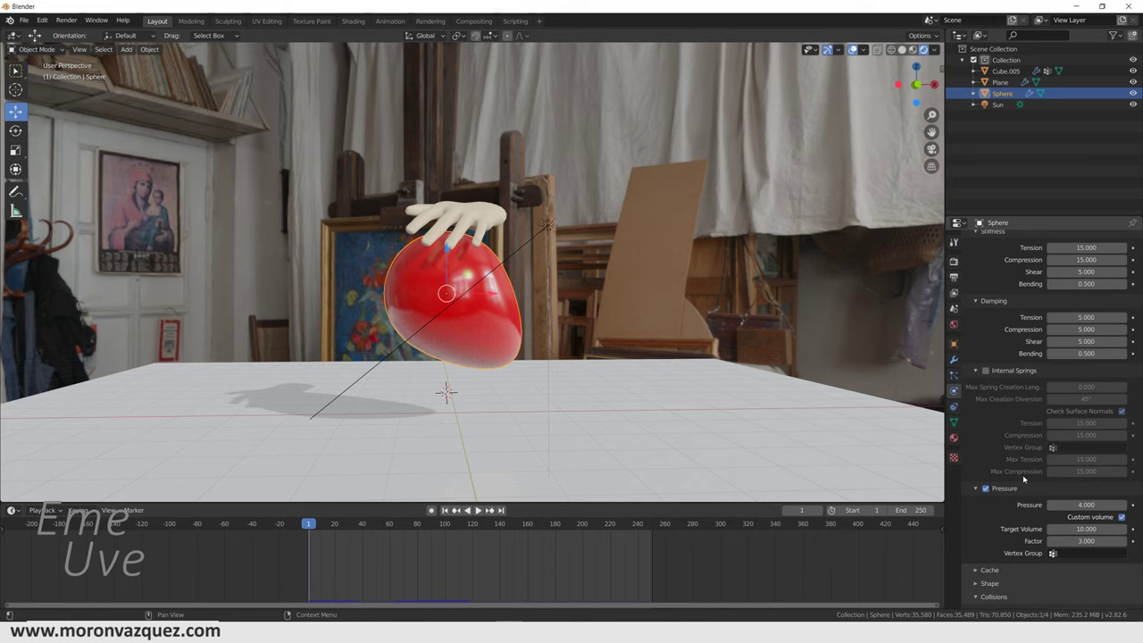
left_click(981, 569)
scroll(1027, 536, "down", 3)
scroll(1054, 518, "down", 3)
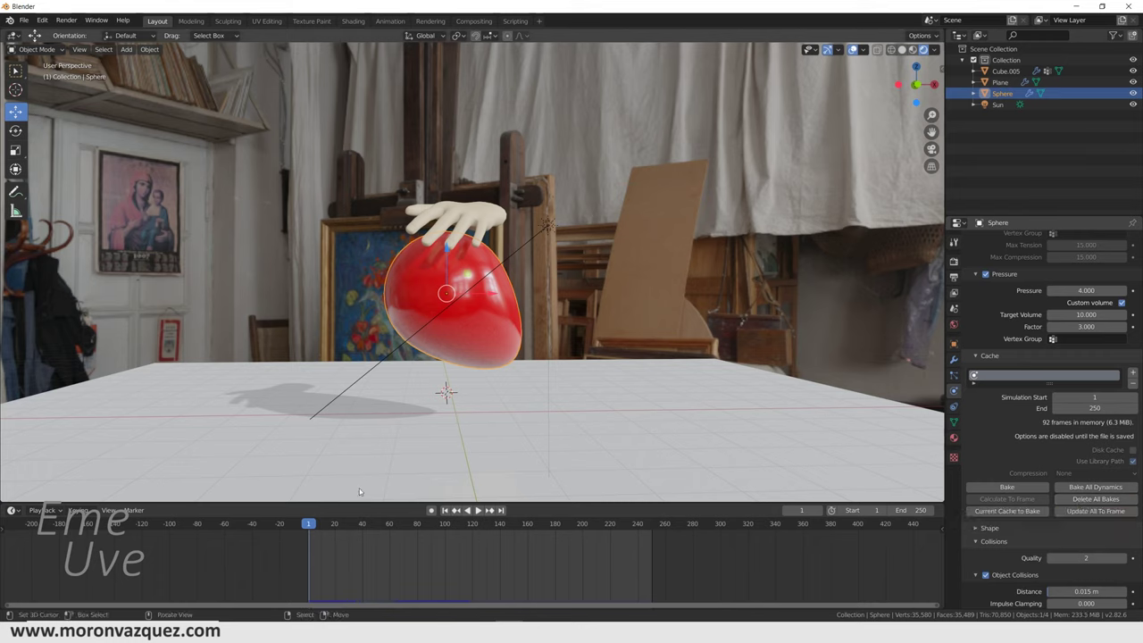
key("space")
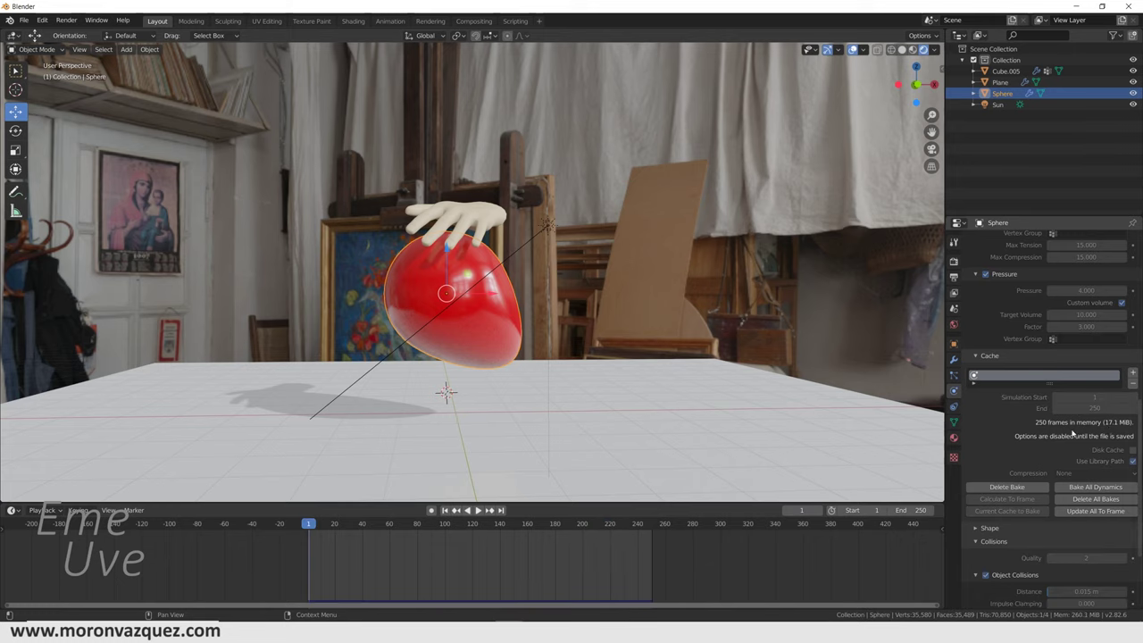
Finish caching all 250 frames, scrub to frame 86, and select the hand Cube.005
left_click(478, 510)
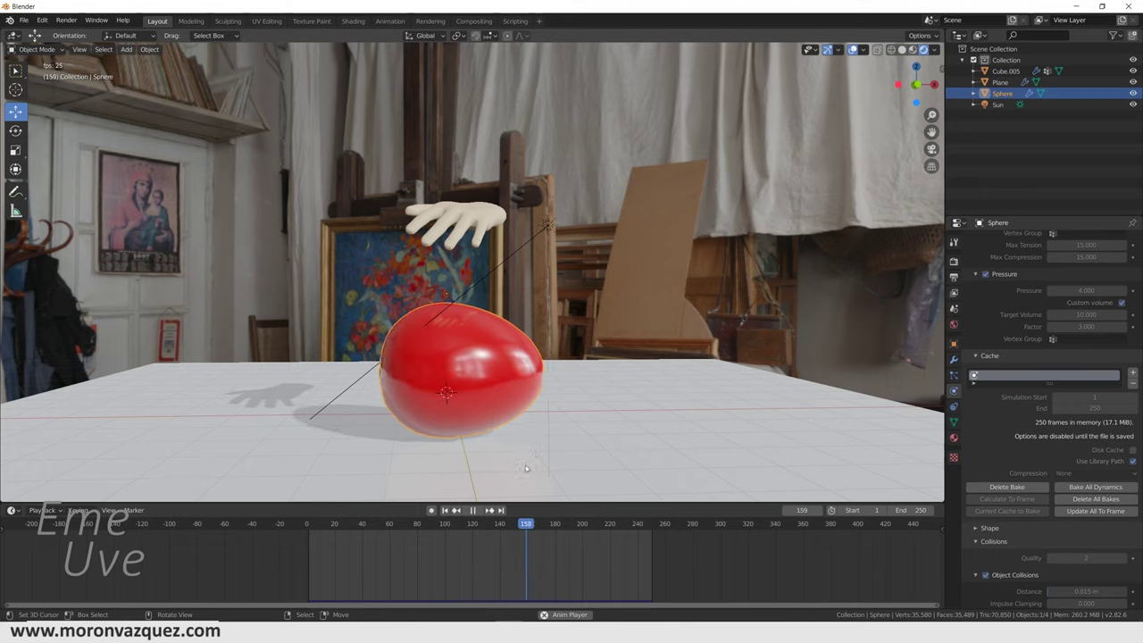
left_click(475, 511)
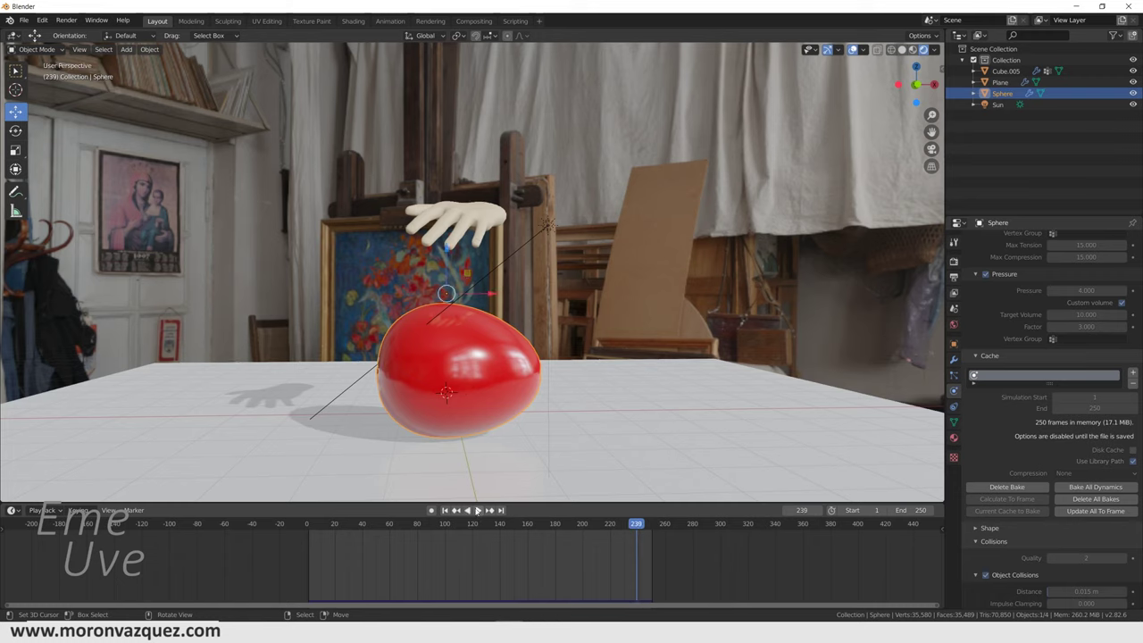
left_click(477, 511)
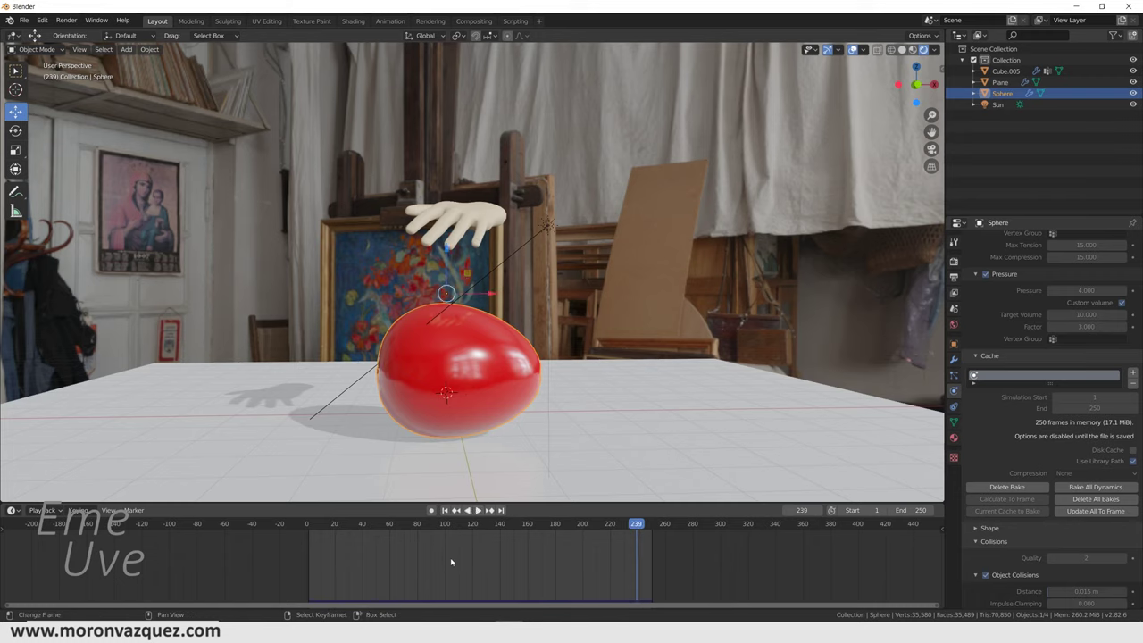
left_click(362, 548)
left_click_drag(408, 557, 426, 557)
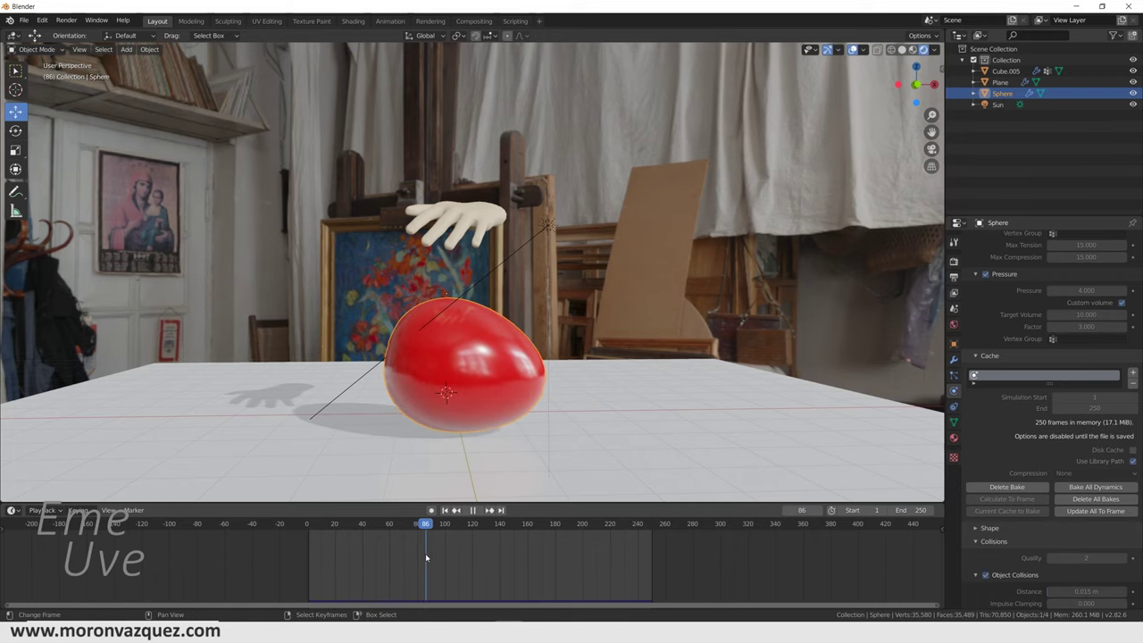
left_click(473, 211)
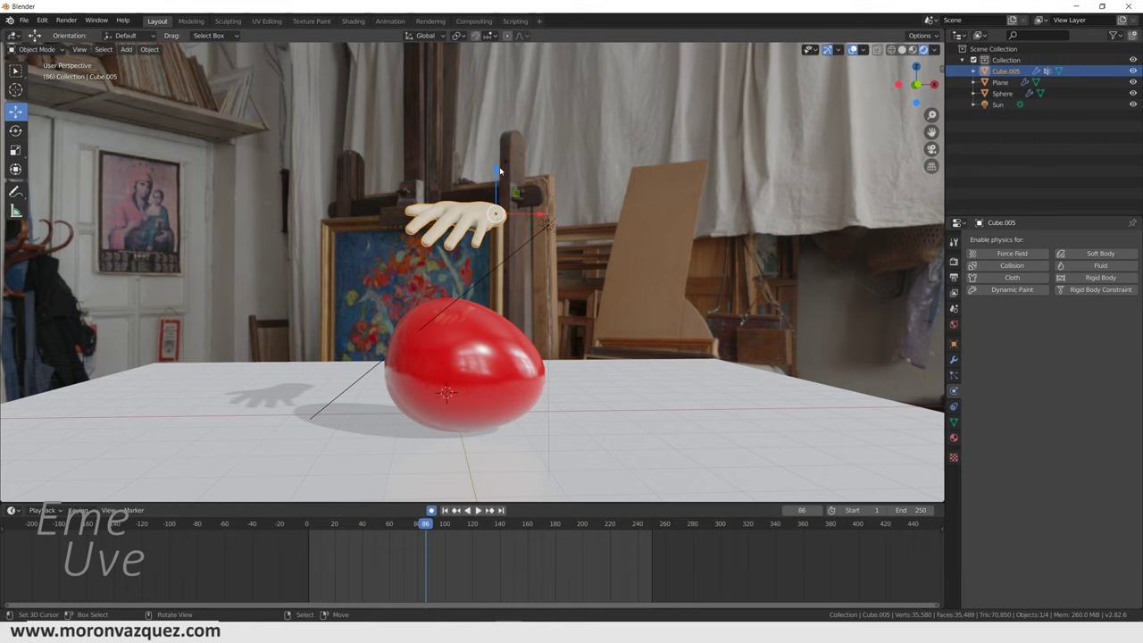
Key the hand at frame 86, then lower it to press into the balloon by frame 121
left_click_drag(498, 170, 495, 174)
key("space")
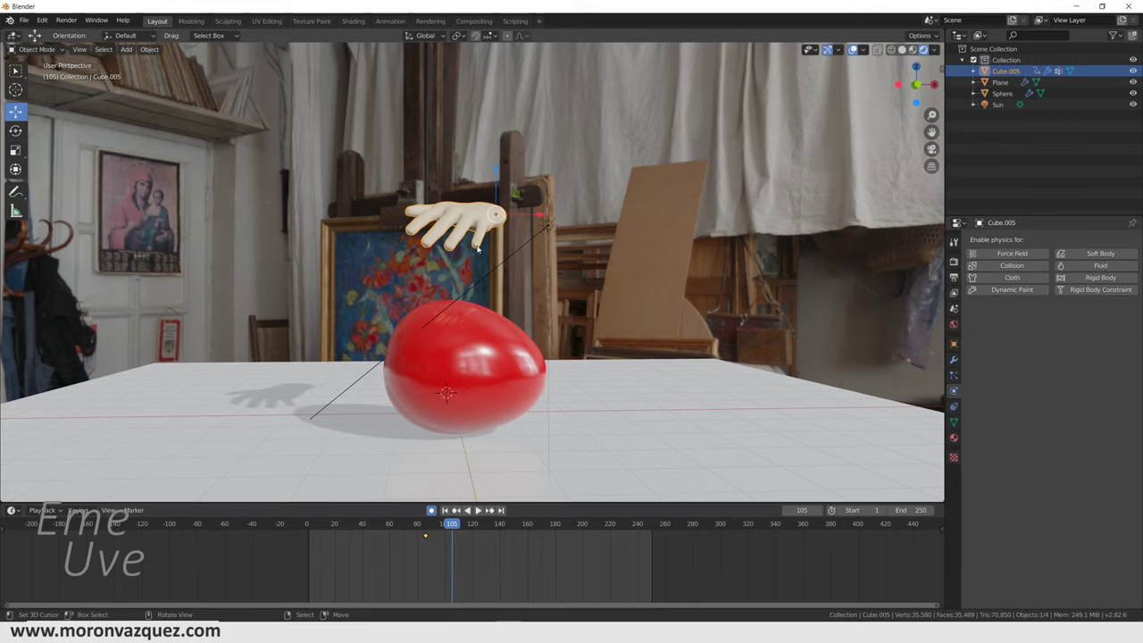
left_click_drag(498, 179, 485, 231)
left_click_drag(467, 535, 474, 535)
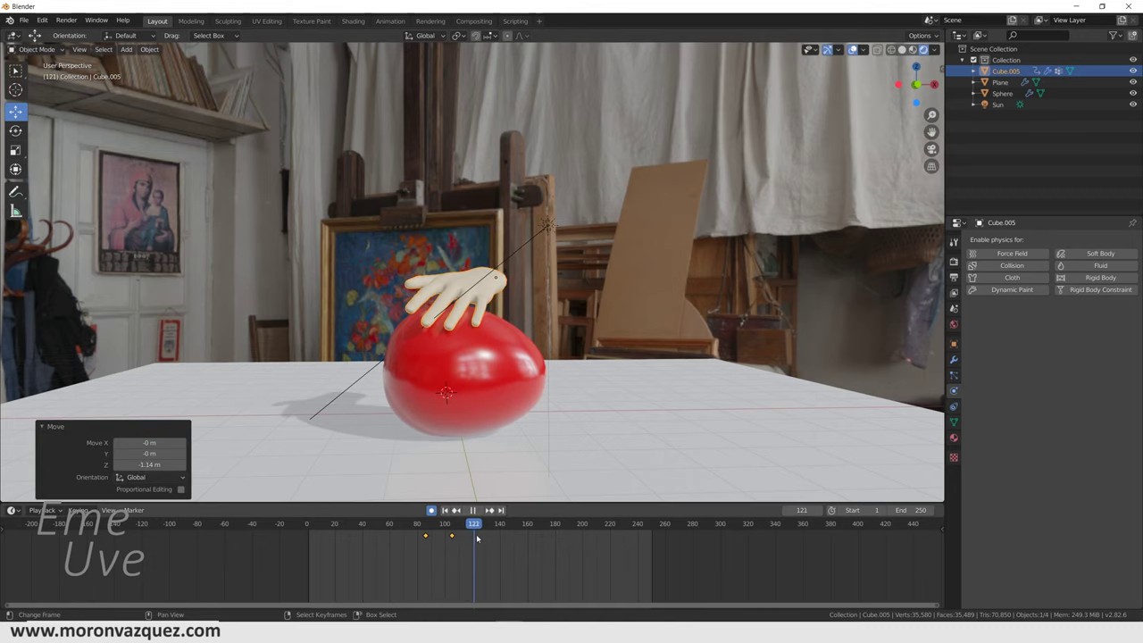
left_click_drag(496, 231, 499, 276)
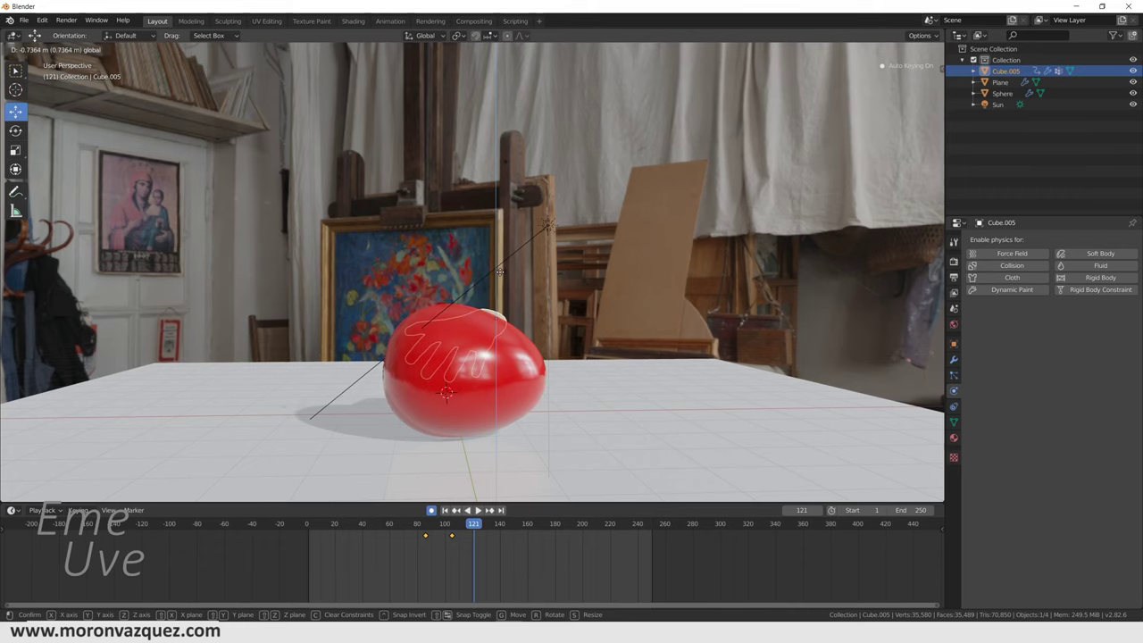
left_click_drag(499, 276, 498, 267)
Key a slight rise at frame 140 and a 1.85 m lift at frame 159, then rewind
key("space")
key("space")
key("g")
key("z")
left_click(503, 379)
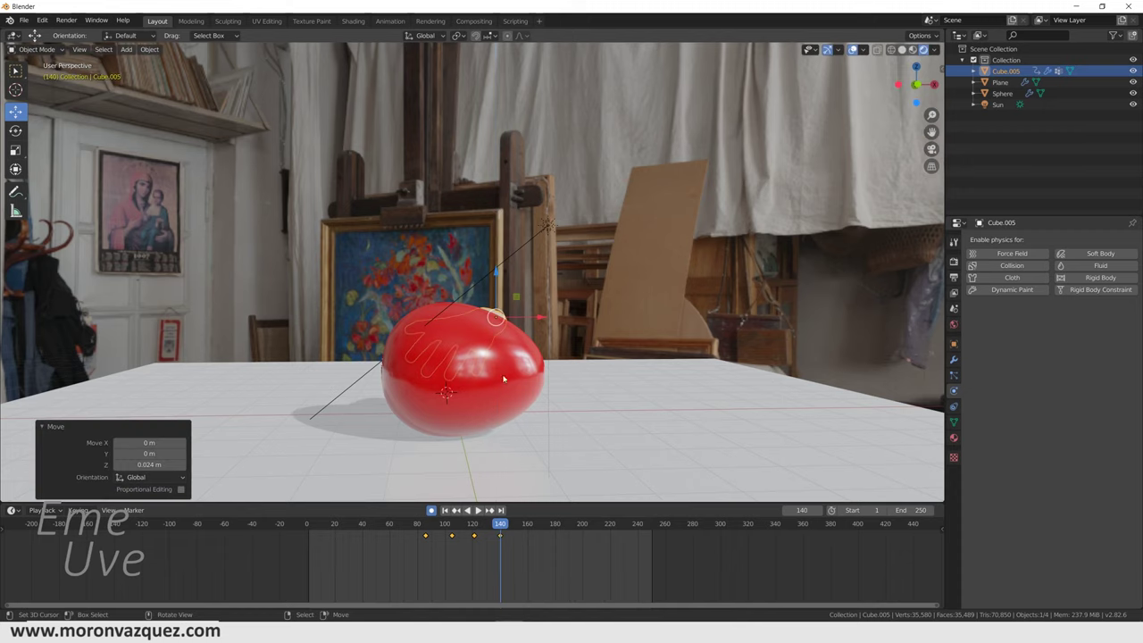
left_click(526, 539)
key("g")
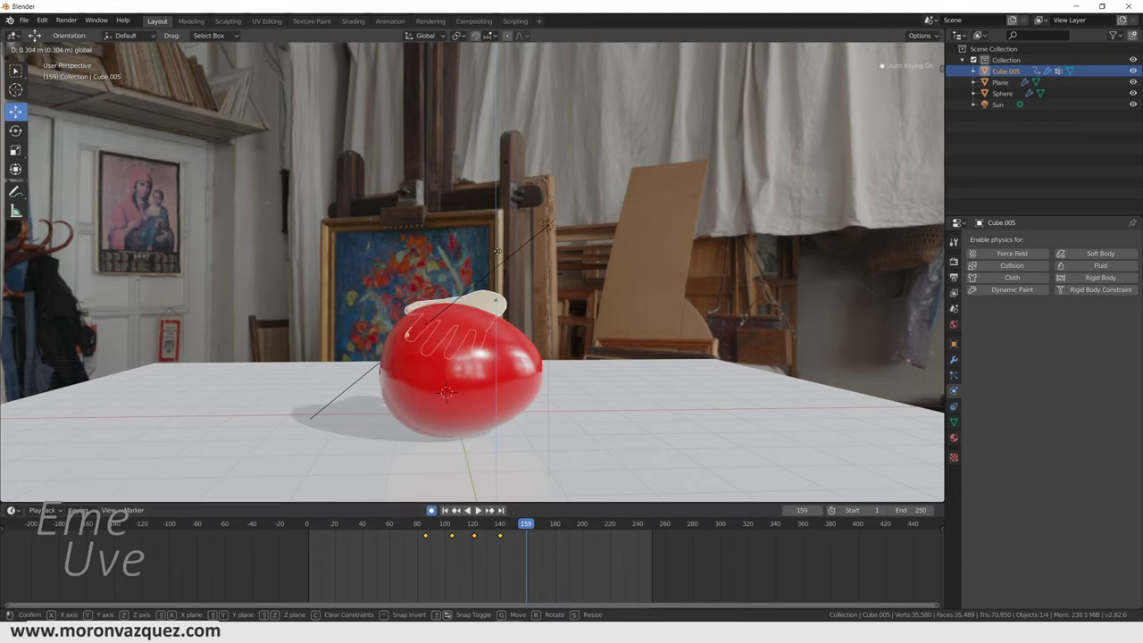
left_click(502, 170)
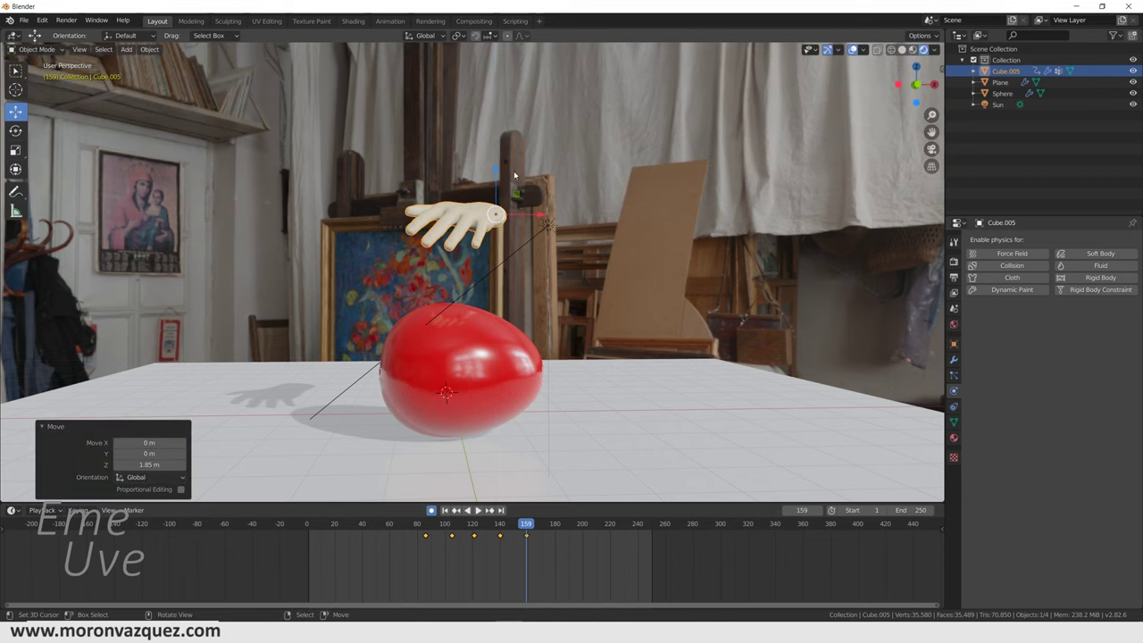
left_click_drag(403, 548, 301, 537)
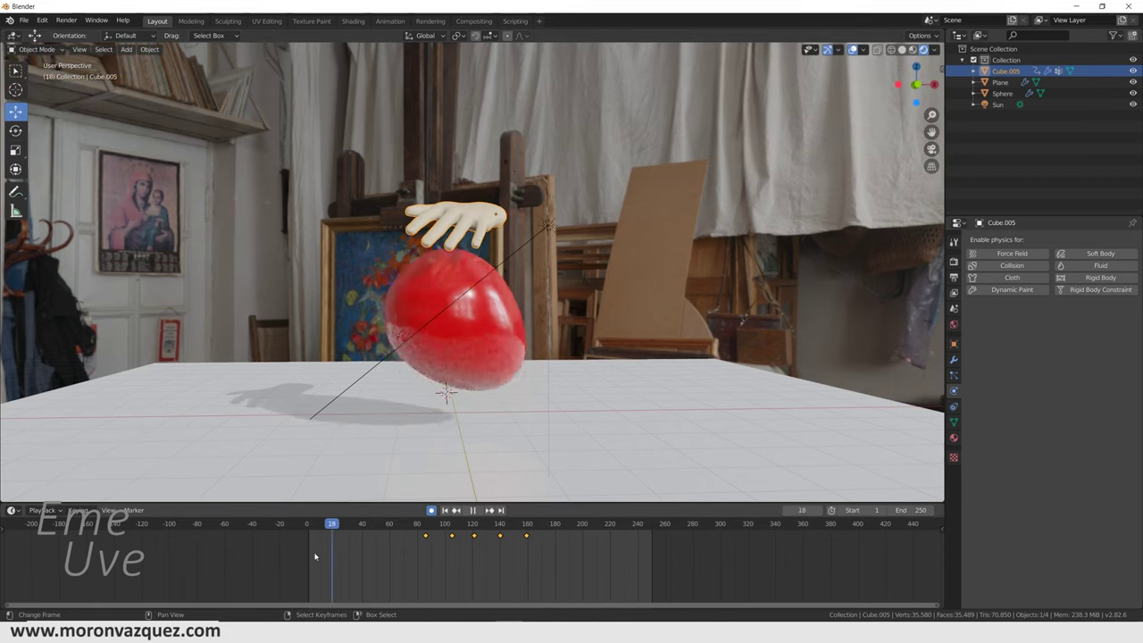
left_click(476, 277)
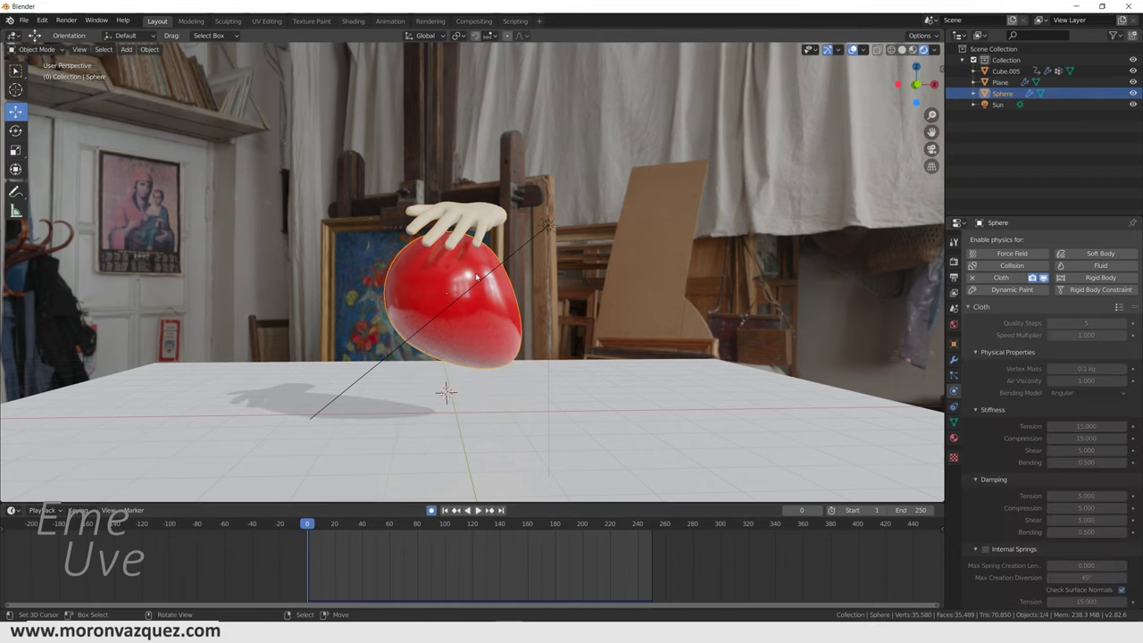
Delete the balloon's old cloth bake and bake all 250 frames again
scroll(1022, 423, "down", 5)
scroll(1022, 424, "down", 8)
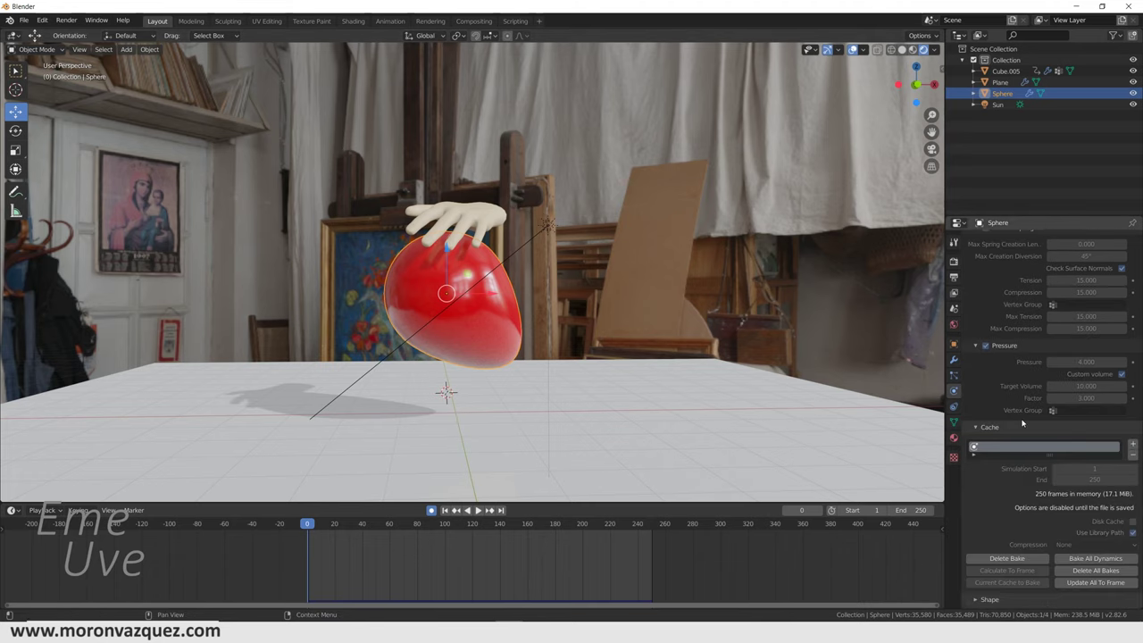
scroll(1022, 424, "down", 3)
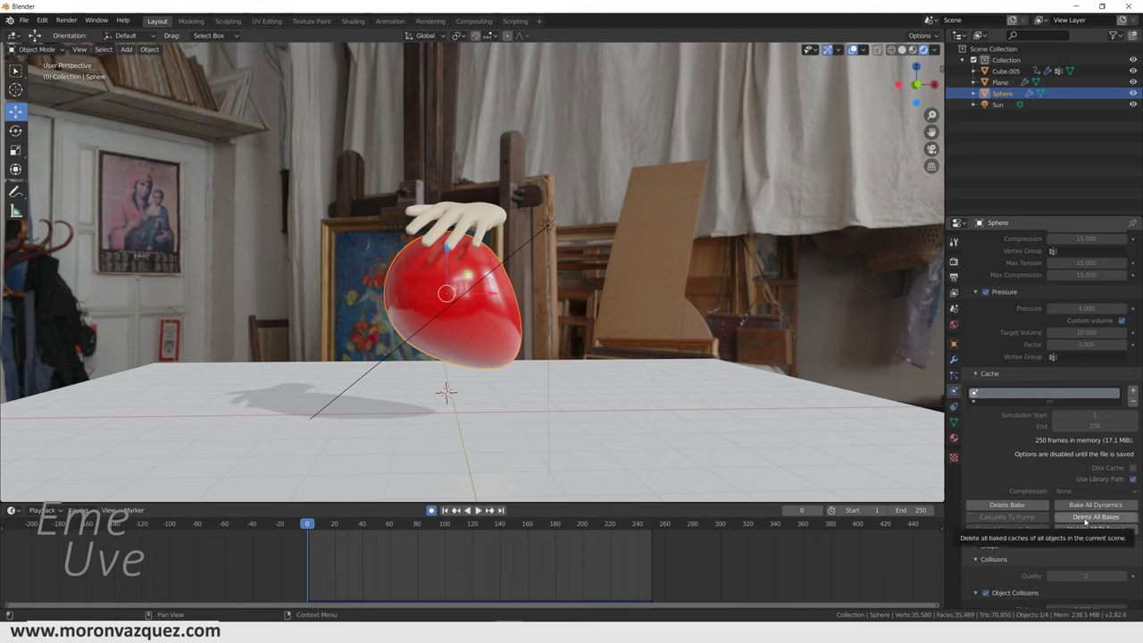
left_click(1084, 522)
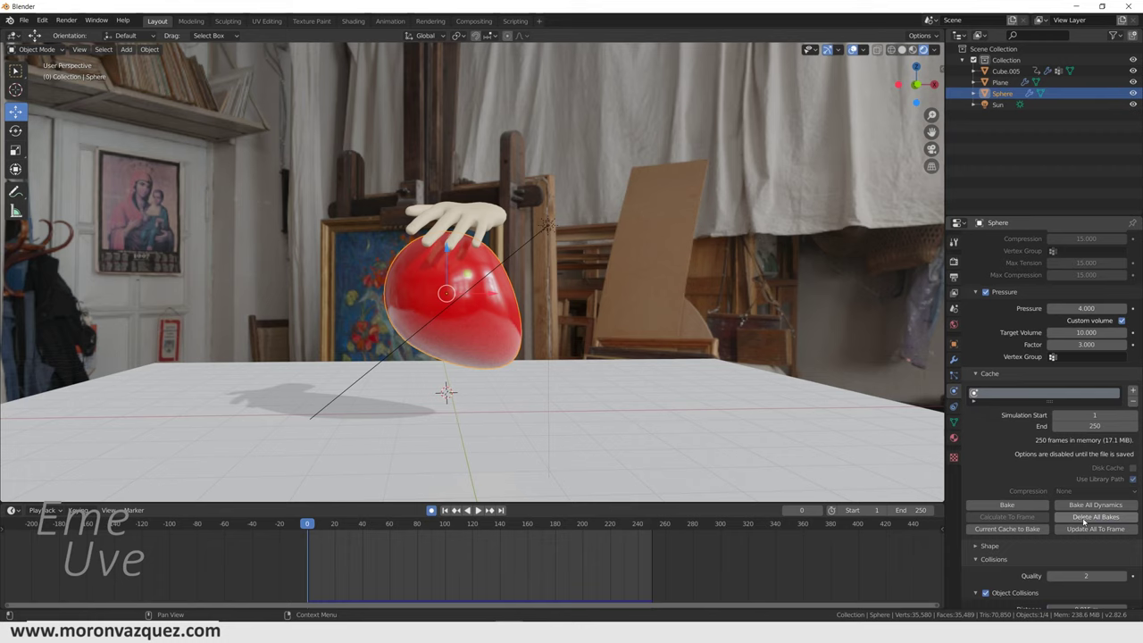
left_click(1015, 505)
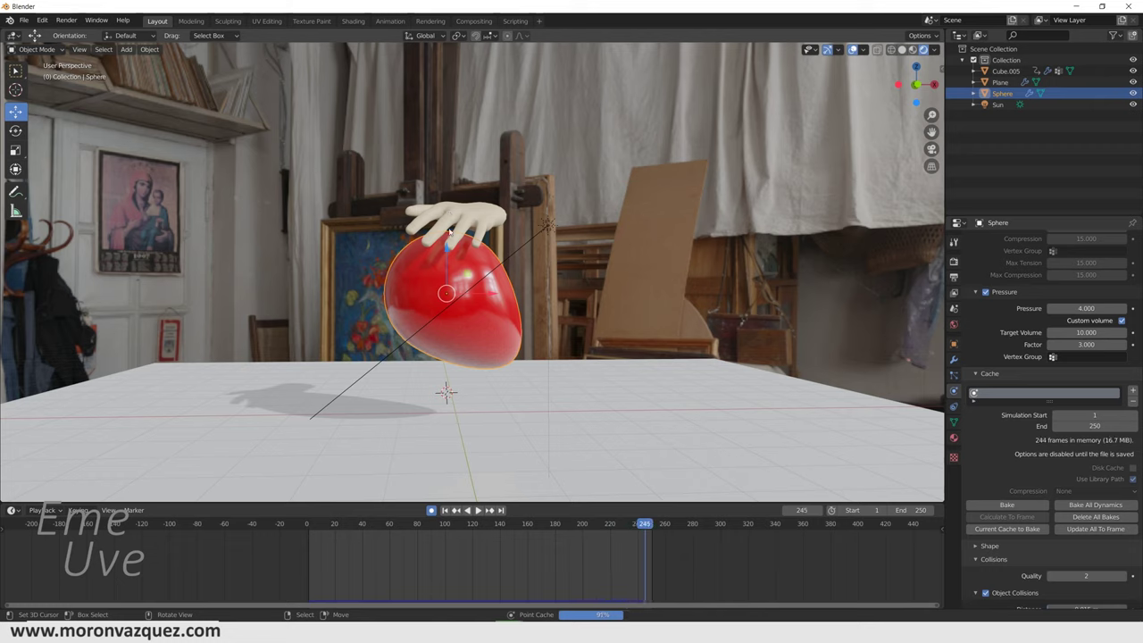
Play back the new bake, return to frame 1, and select the hand Cube.005
left_click(477, 512)
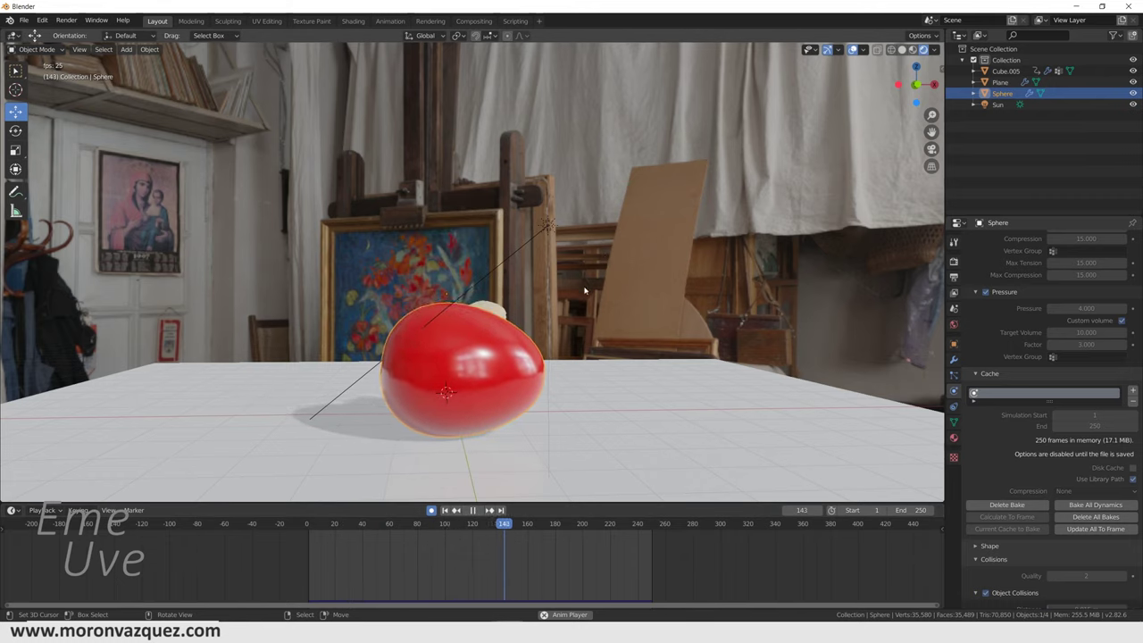
left_click(473, 510)
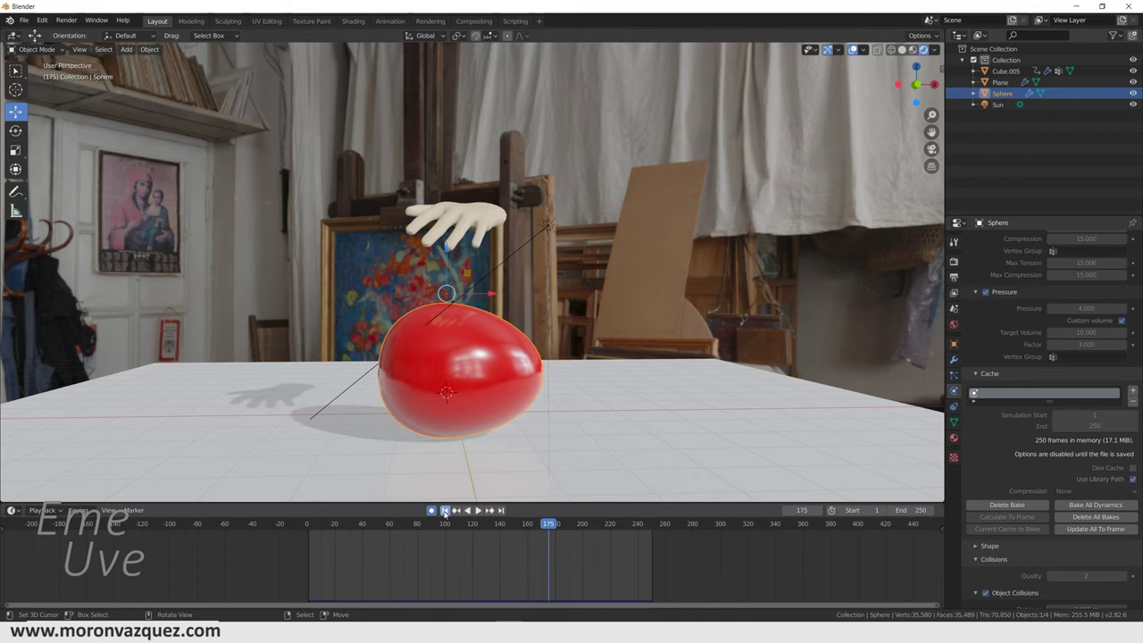
left_click(444, 510)
left_click(480, 225)
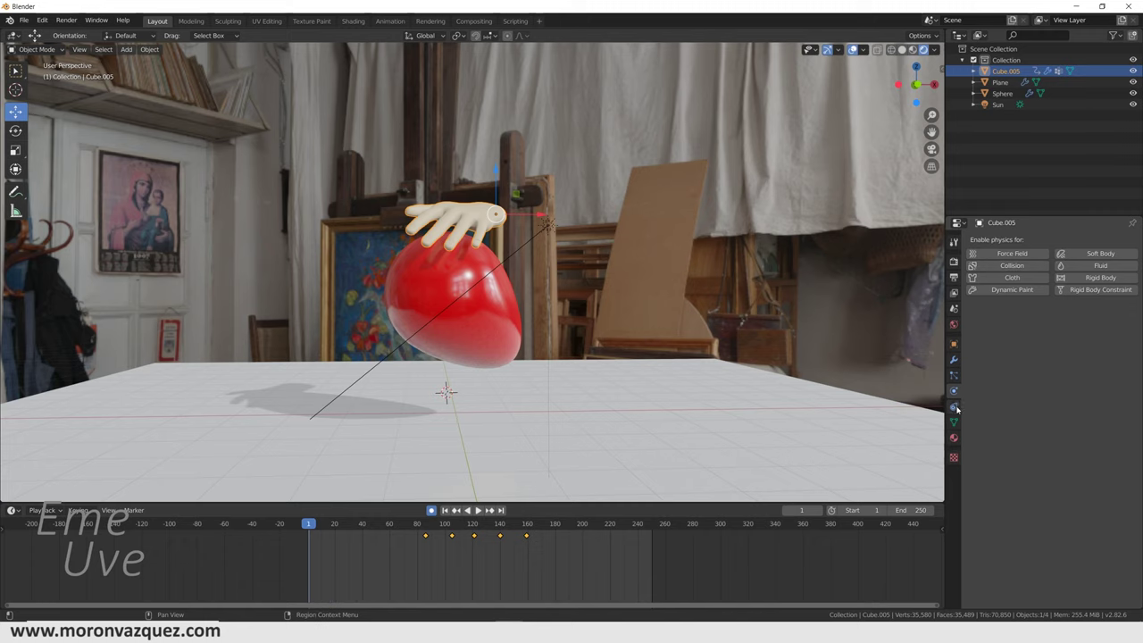
Make Cube.005 a collision object, delete all the Sphere's bakes, and replay to recache
left_click(1012, 266)
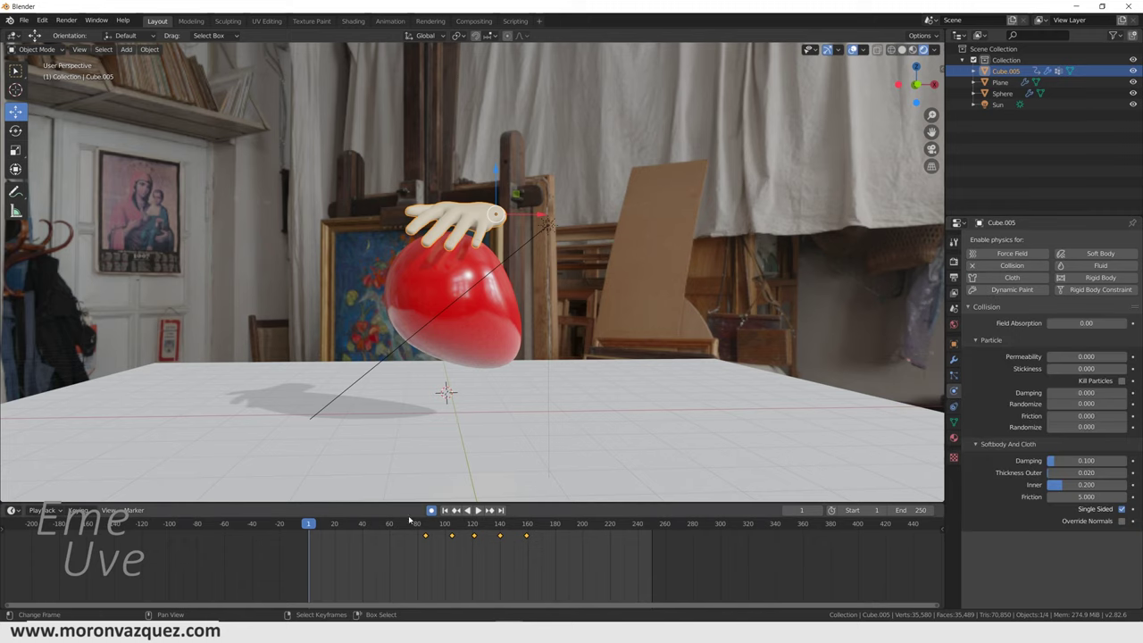
left_click(446, 295)
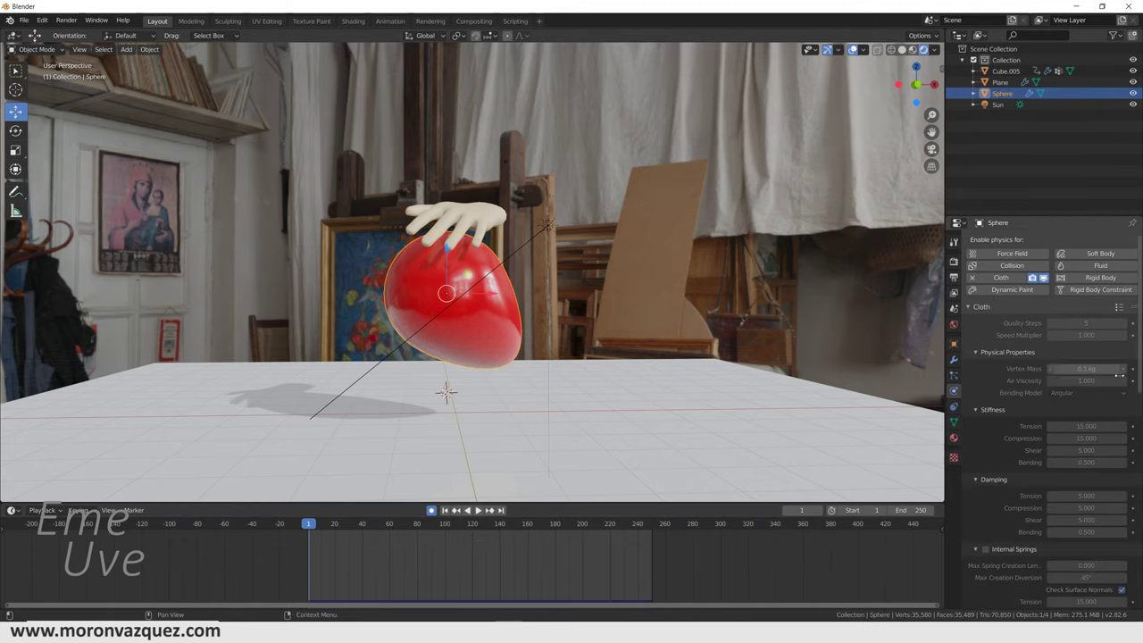
scroll(1015, 501, "down", 10)
scroll(1015, 501, "down", 5)
scroll(1014, 501, "down", 3)
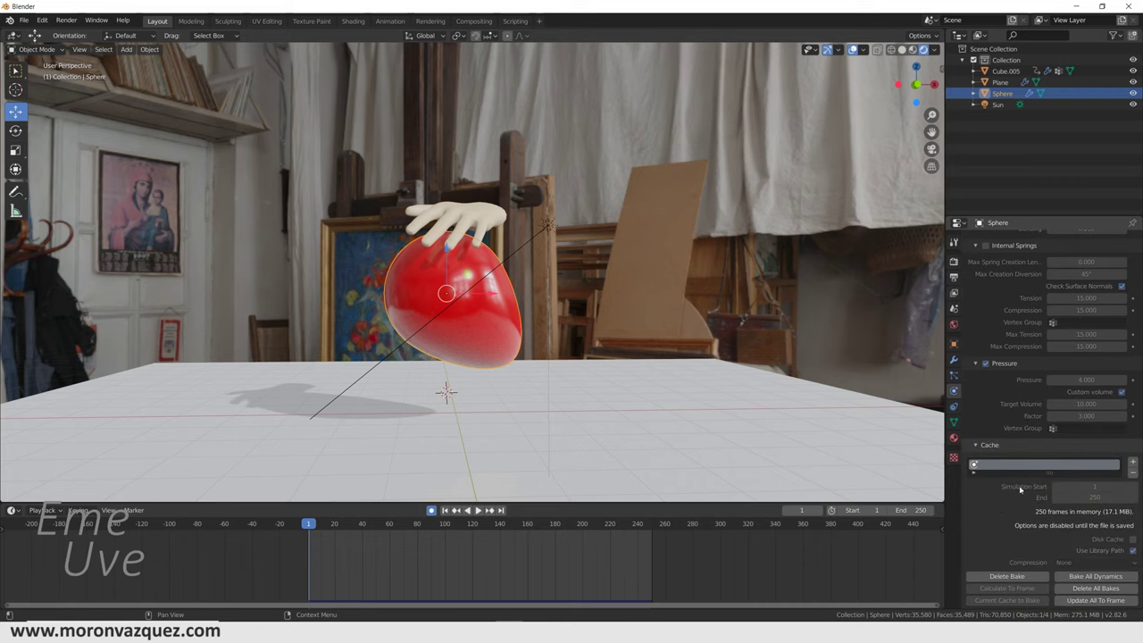
left_click(1077, 588)
key("space")
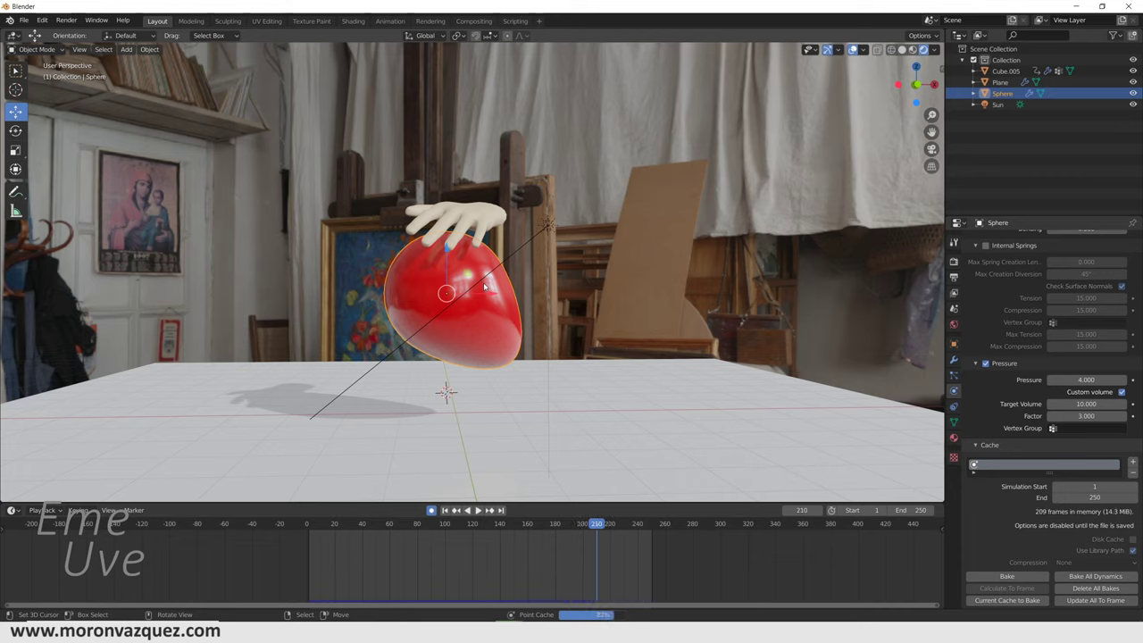
Play the simulation, pausing at frame 127 to orbit around the squashed balloon
left_click(477, 510)
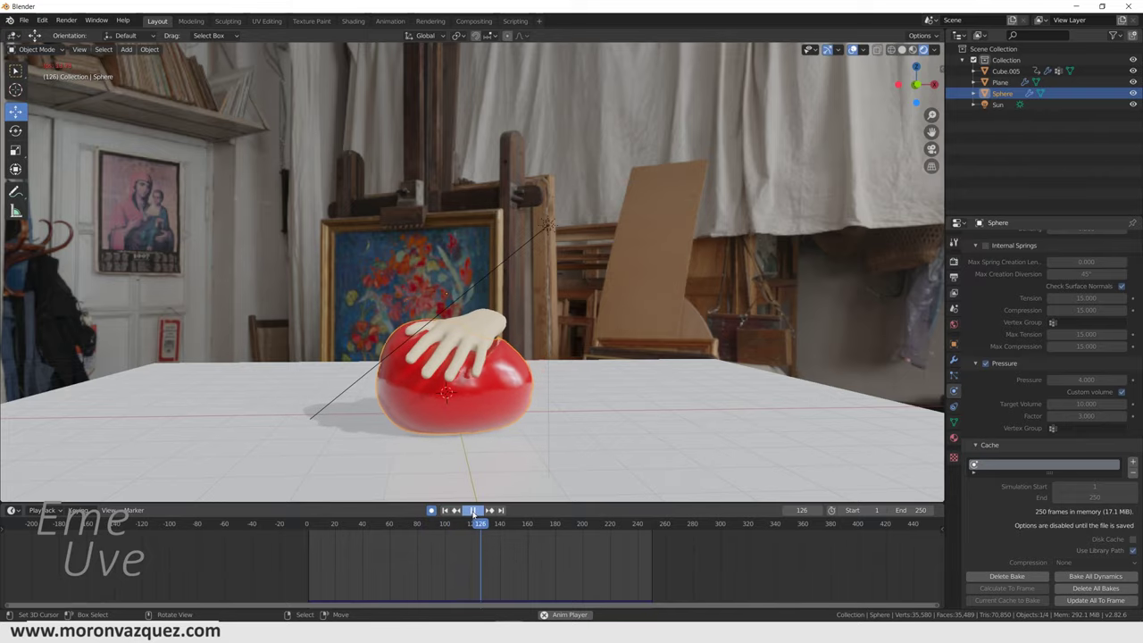
left_click(473, 510)
mouse_move(500, 429)
middle_mouse_down()
mouse_move(550, 439)
mouse_move(510, 435)
middle_mouse_up()
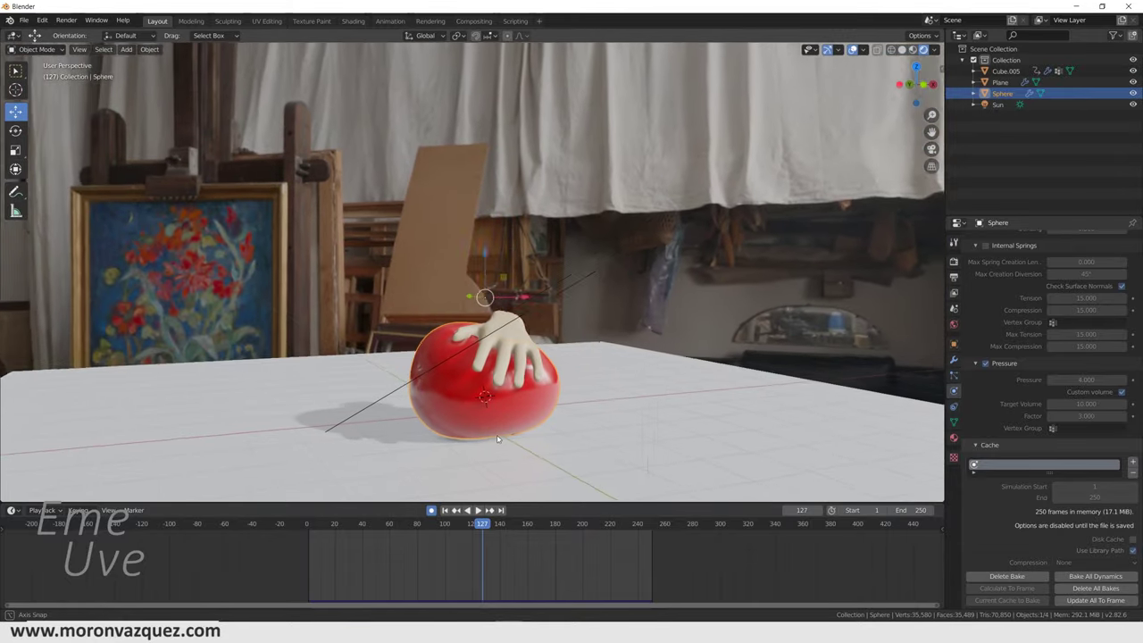
middle_click_drag(510, 435, 480, 526)
left_click(478, 510)
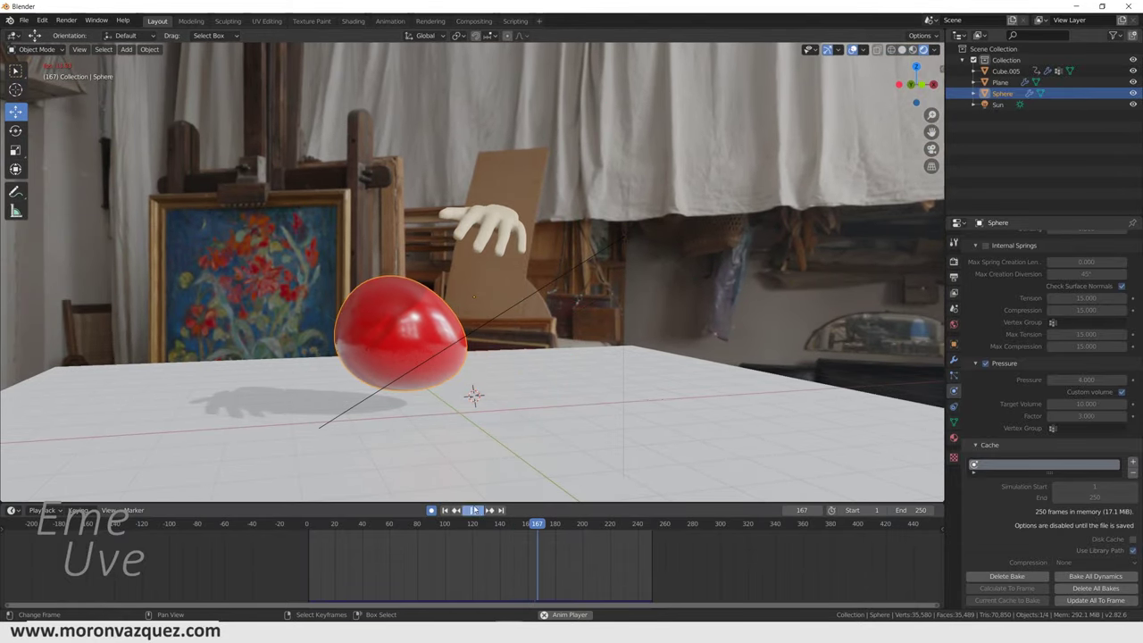
Replay the simulation from frame 1, rewind again, and select the hand Cube.005
left_click(473, 510)
left_click(445, 510)
left_click(479, 510)
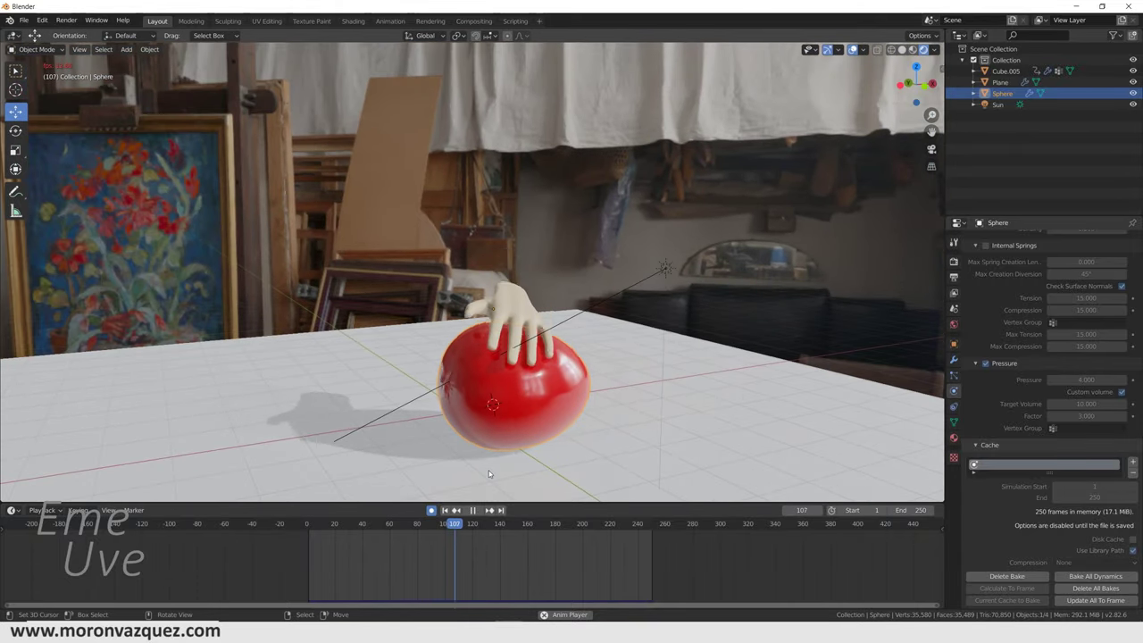
left_click(472, 510)
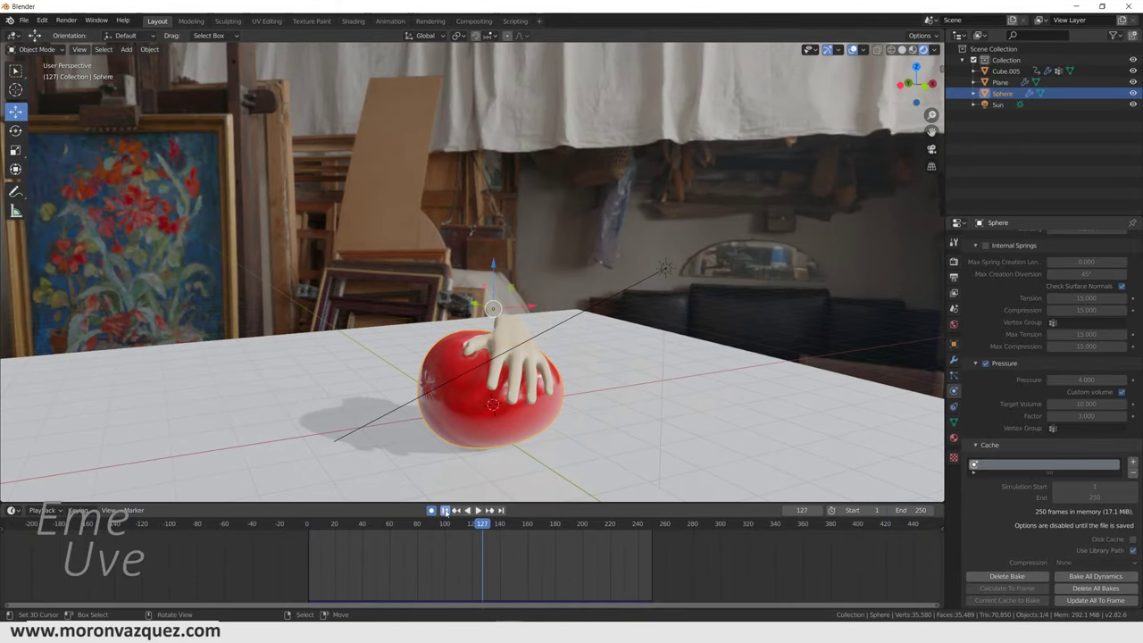
left_click(445, 510)
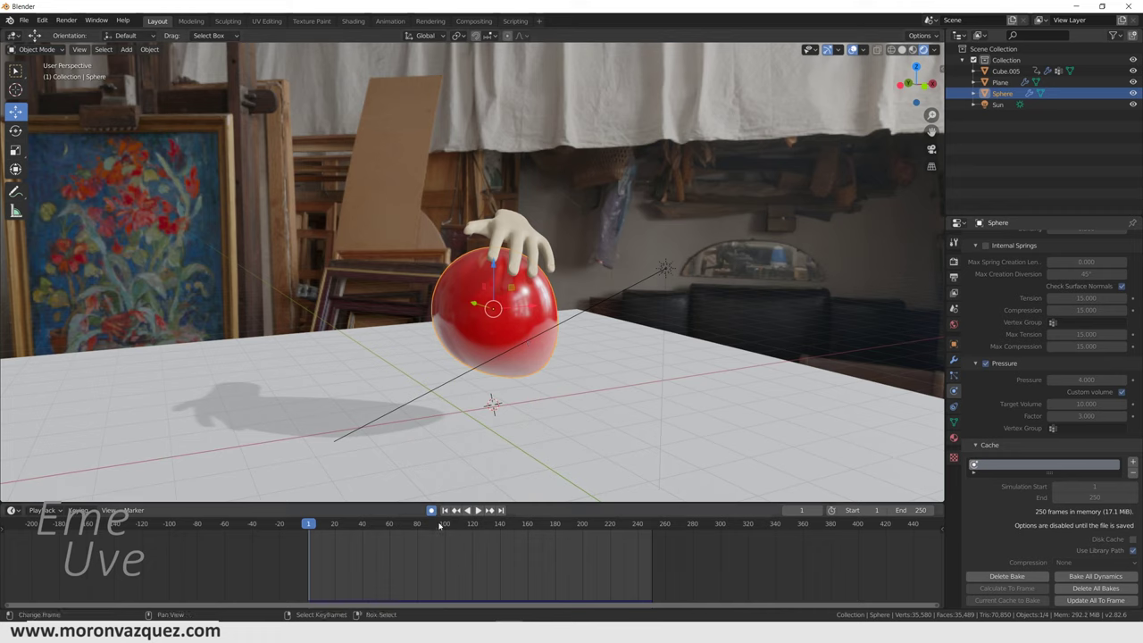
left_click(514, 229)
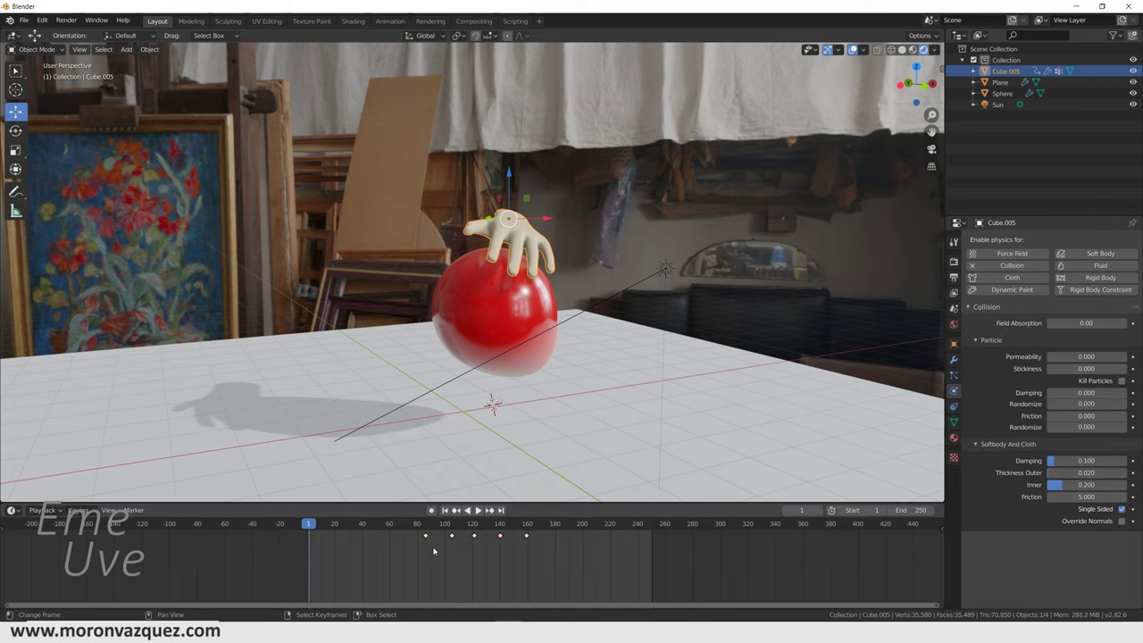
Delete all of the hand's keyframes and scale the hand up to 1.321
key("x")
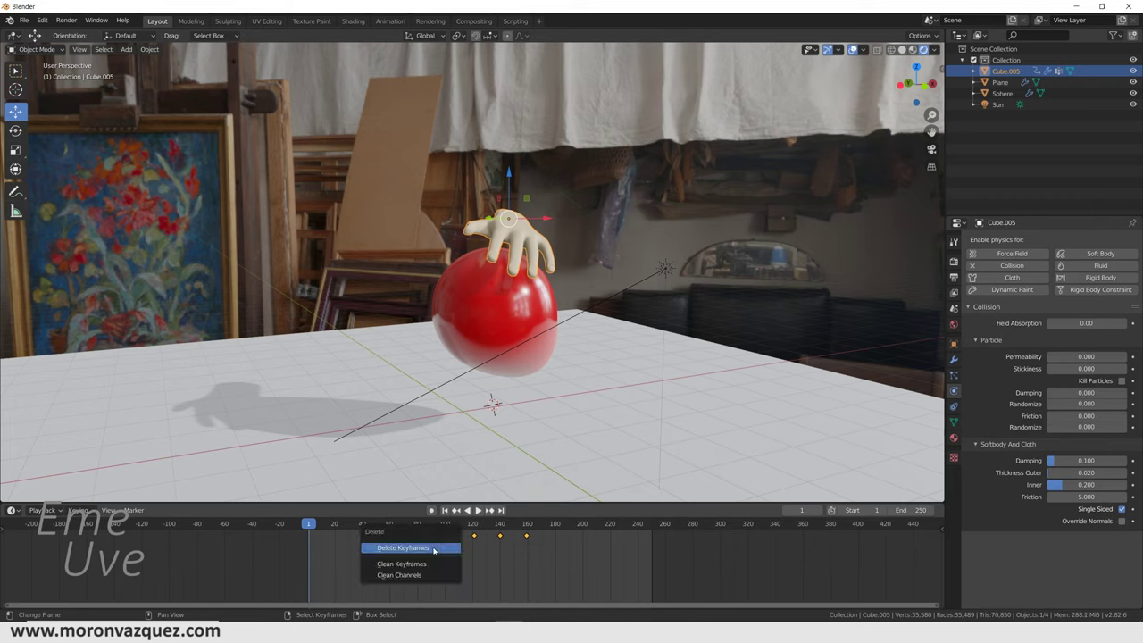
left_click(434, 549)
key("space")
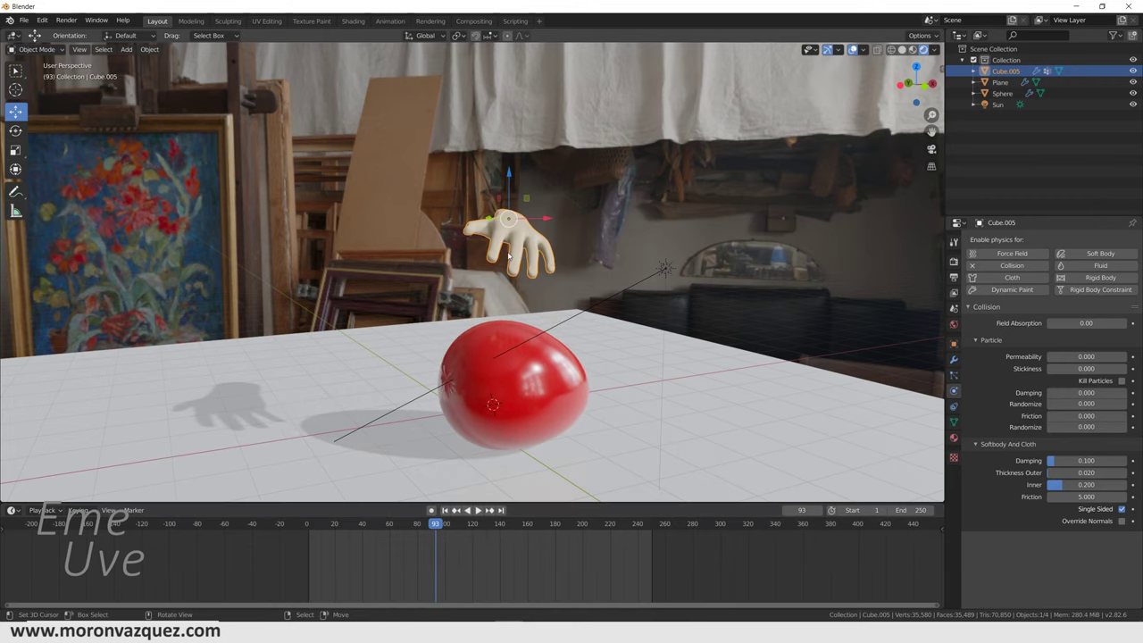
key("s")
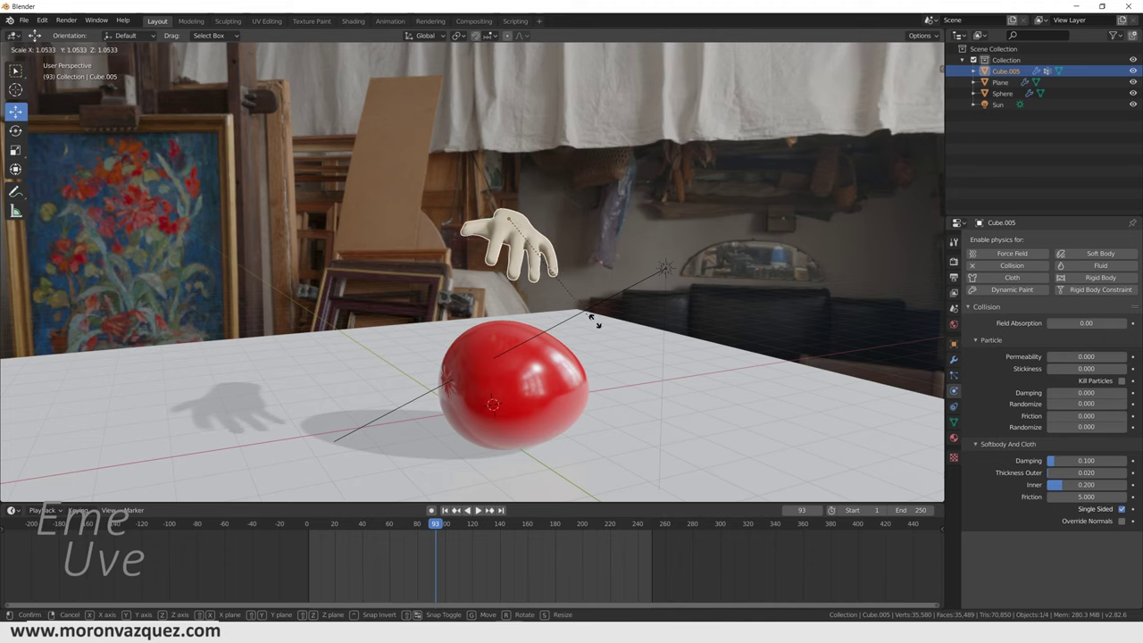
left_click(610, 346)
Tilt the hand -14.8° around the Y axis
middle_click_drag(543, 408, 488, 225)
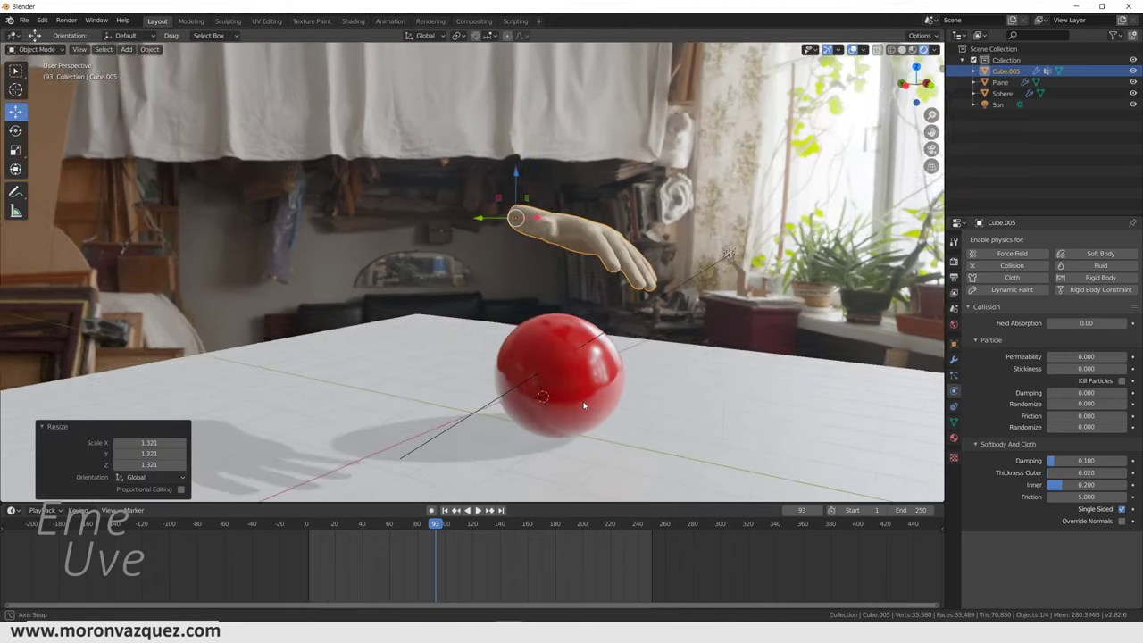
left_click(15, 129)
mouse_move(523, 169)
left_mouse_down()
mouse_move(498, 198)
mouse_move(513, 210)
left_mouse_up()
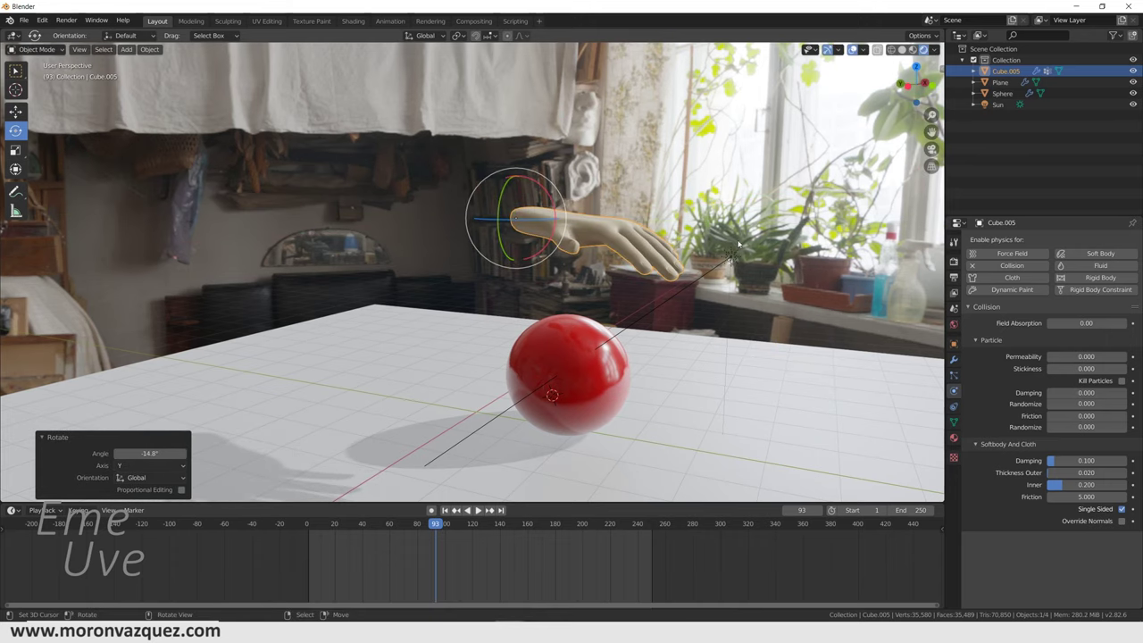
middle_click_drag(535, 214, 762, 222)
Shift the hand along X and 0.757 m along Y over the balloon, tilting it -6.83° about X
key("KP_1")
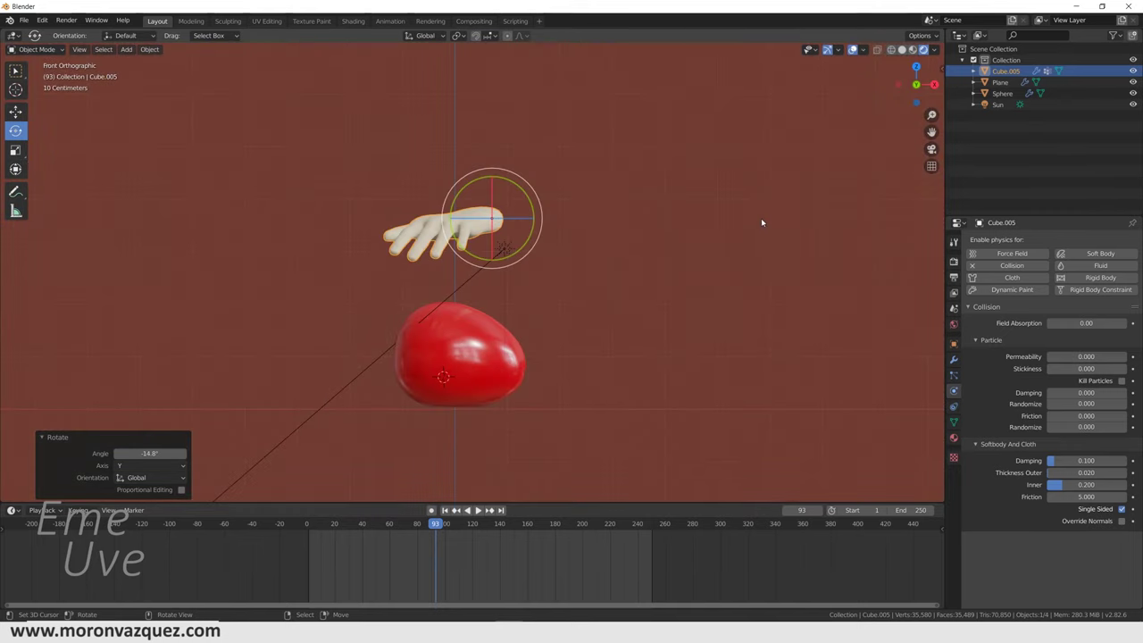
left_click(15, 110)
left_click_drag(542, 221, 551, 220)
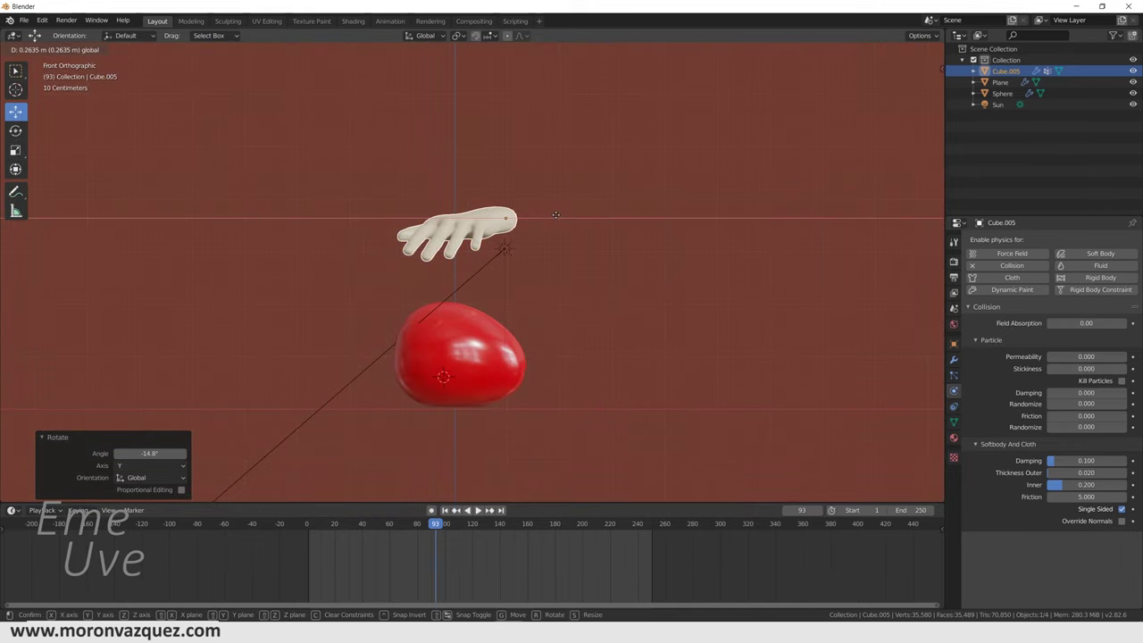
key("KP_3")
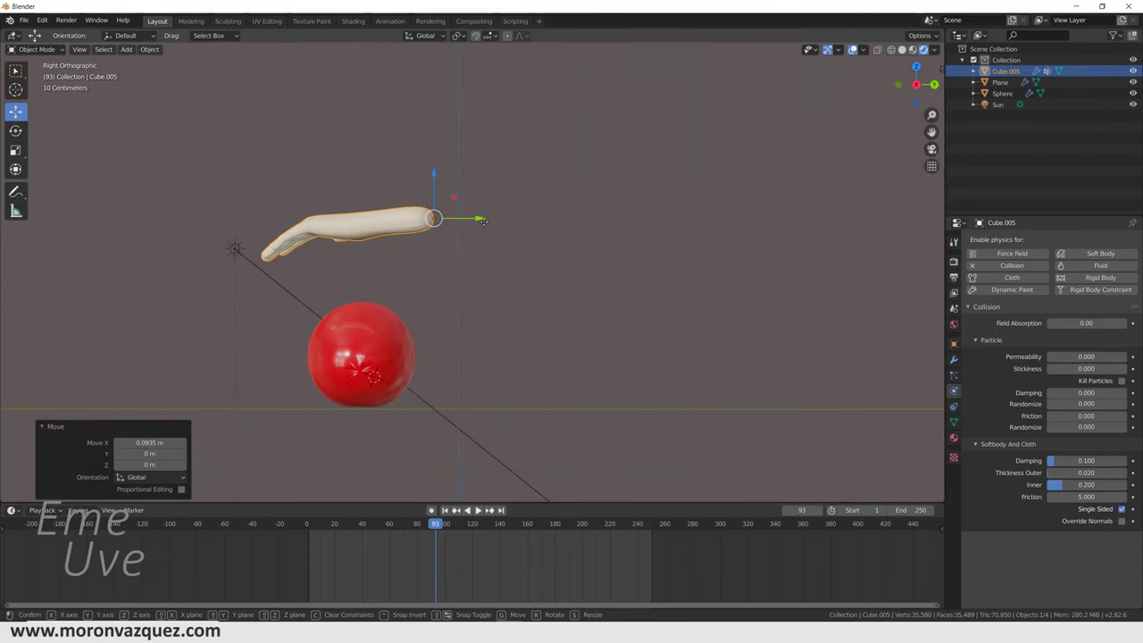
left_click_drag(480, 219, 515, 223)
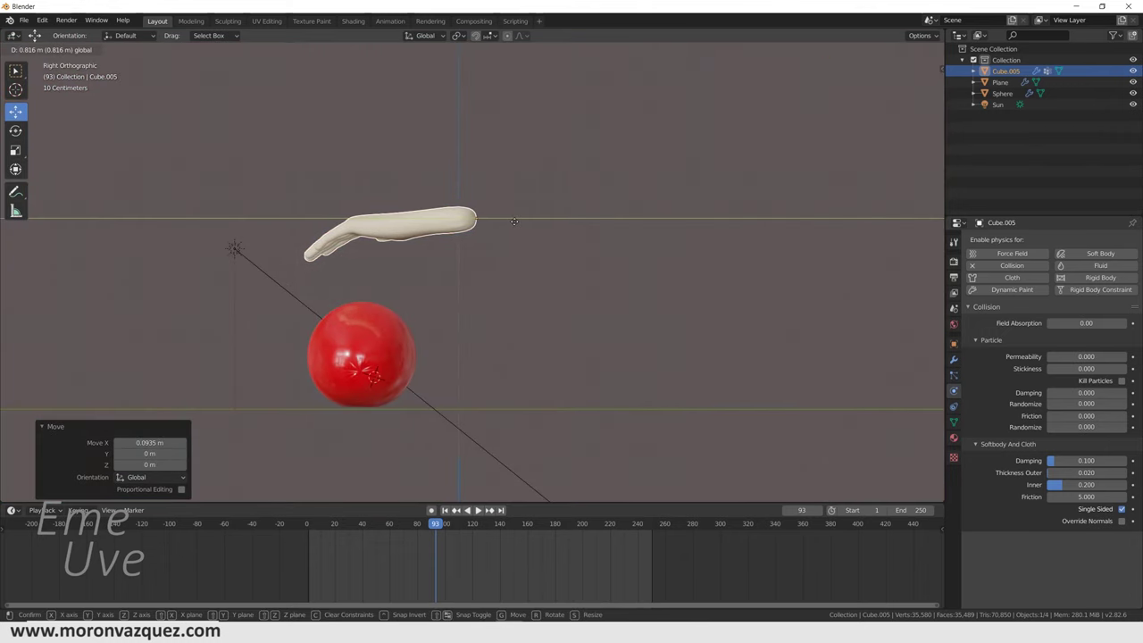
left_click_drag(515, 221, 500, 194)
key("shift+space")
key("r")
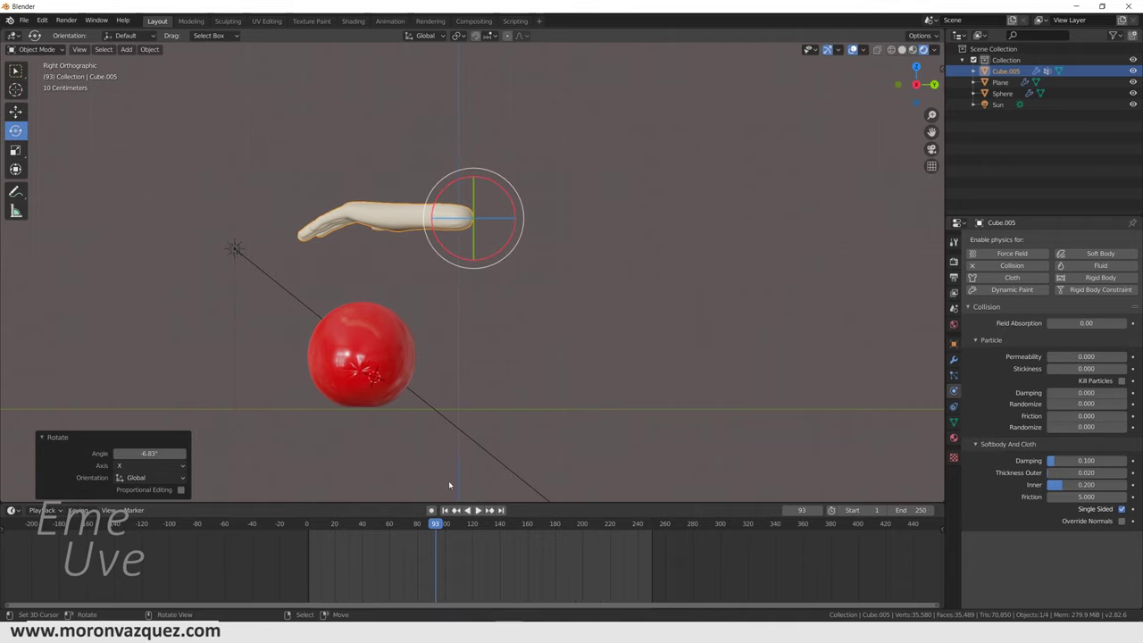
Return to a perspective view and play the simulation to around frame 95
middle_click_drag(448, 481, 609, 384)
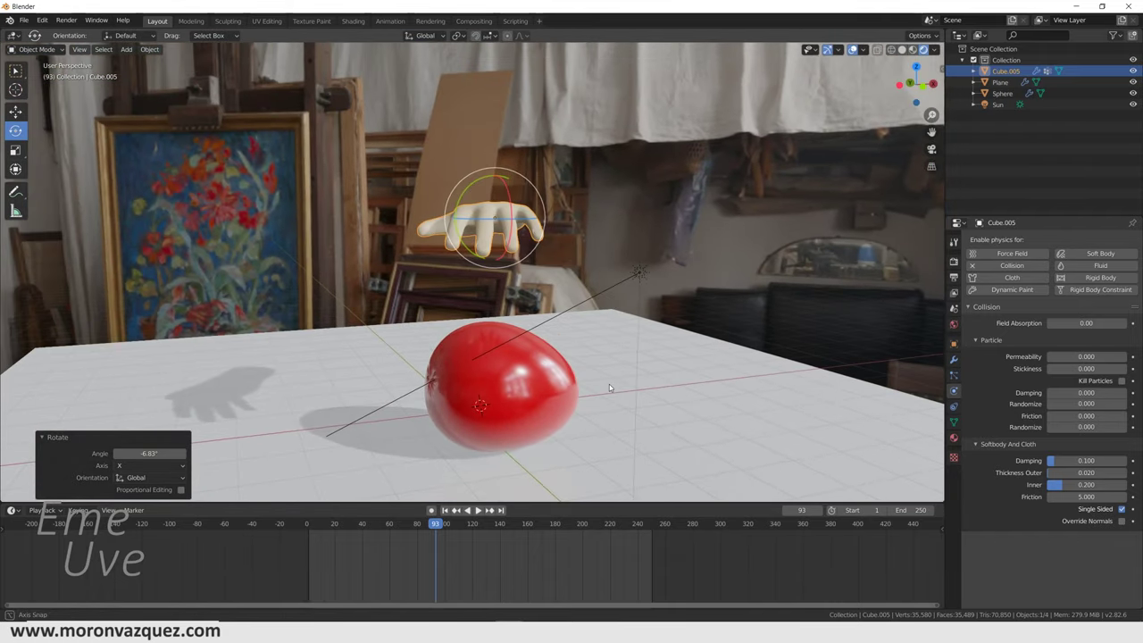
key("shift+Left")
key("space")
left_click_drag(297, 551, 440, 540)
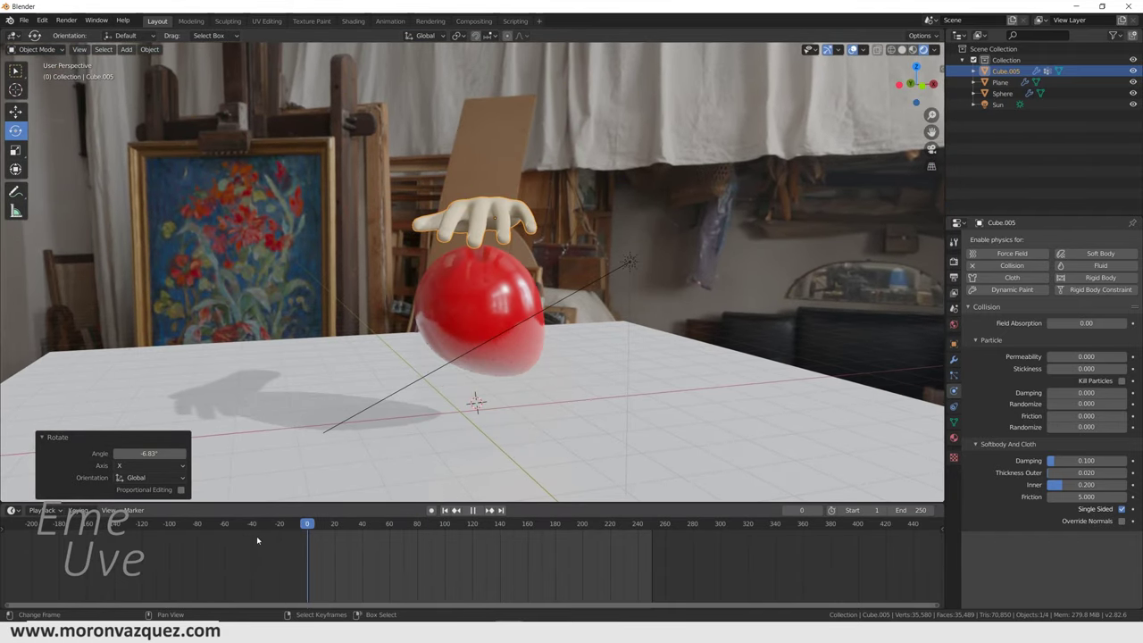
Turn on auto keying and record the hand's position at frame 96
key("space")
left_click(432, 510)
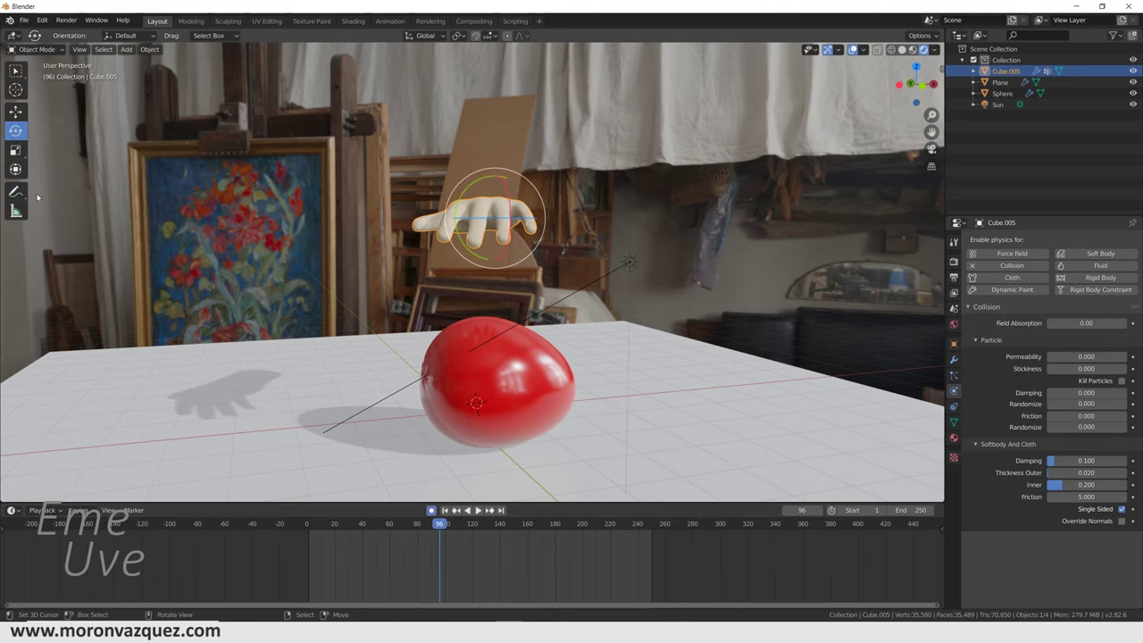
left_click(15, 111)
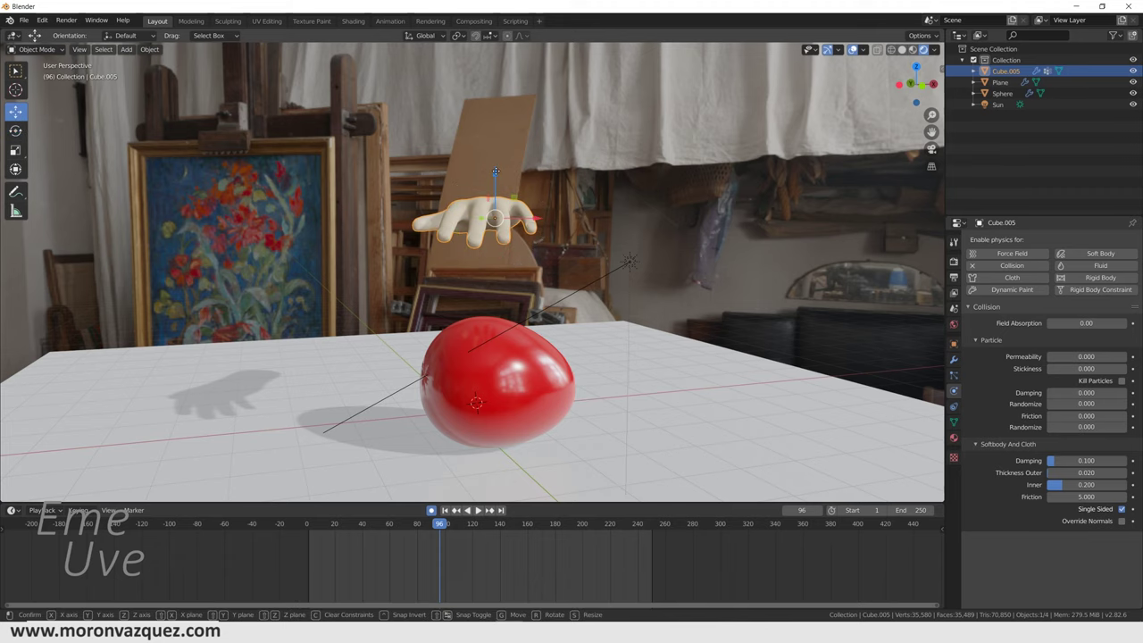
left_click(494, 217)
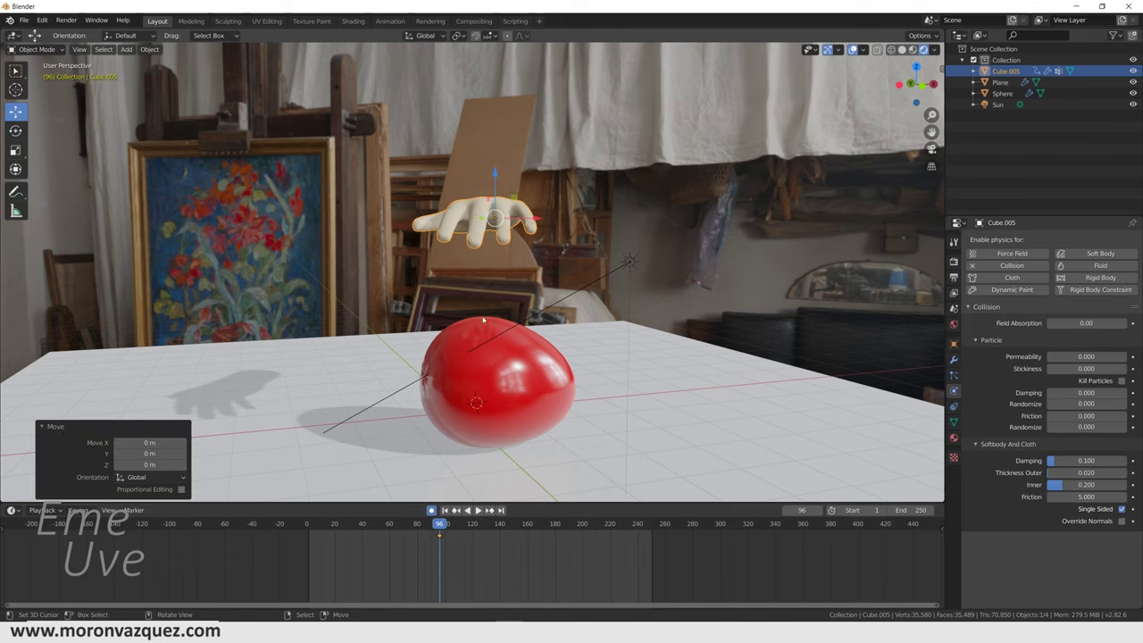
Move the hand along Z and key its new height at frame 120
key("space")
mouse_move(460, 532)
left_mouse_down()
mouse_move(492, 538)
mouse_move(440, 537)
mouse_move(474, 533)
left_mouse_up()
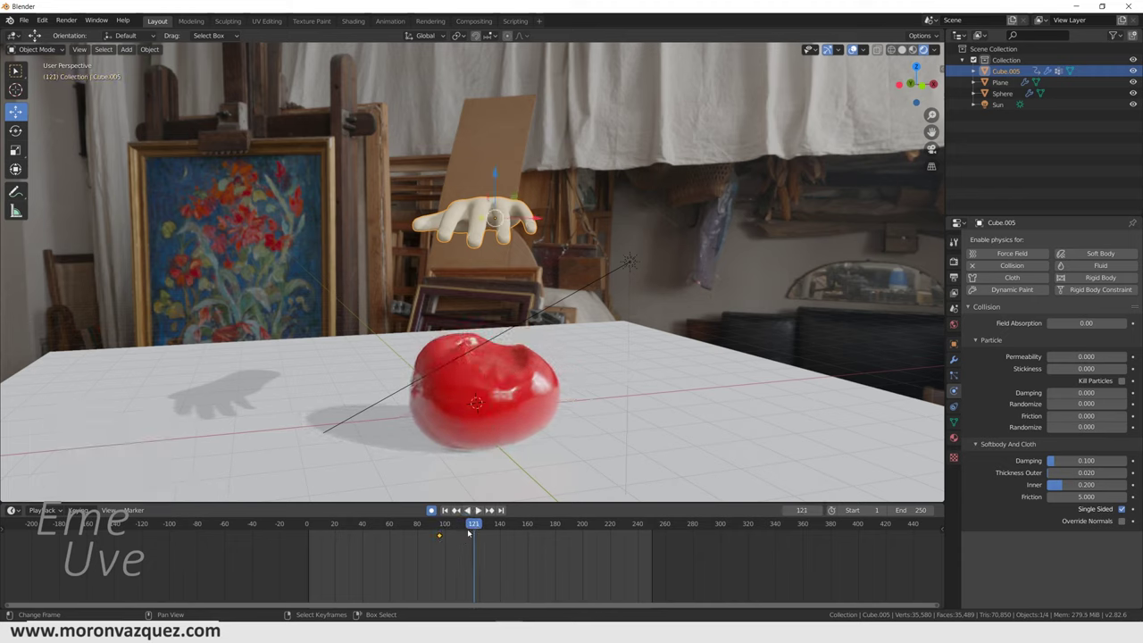
key("space")
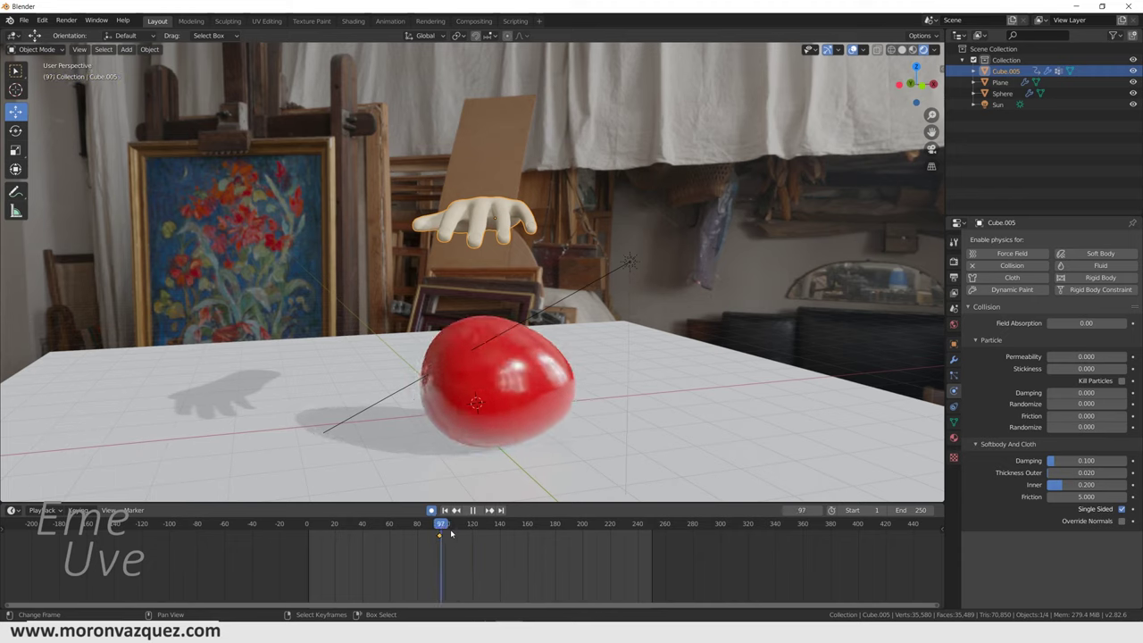
key("space")
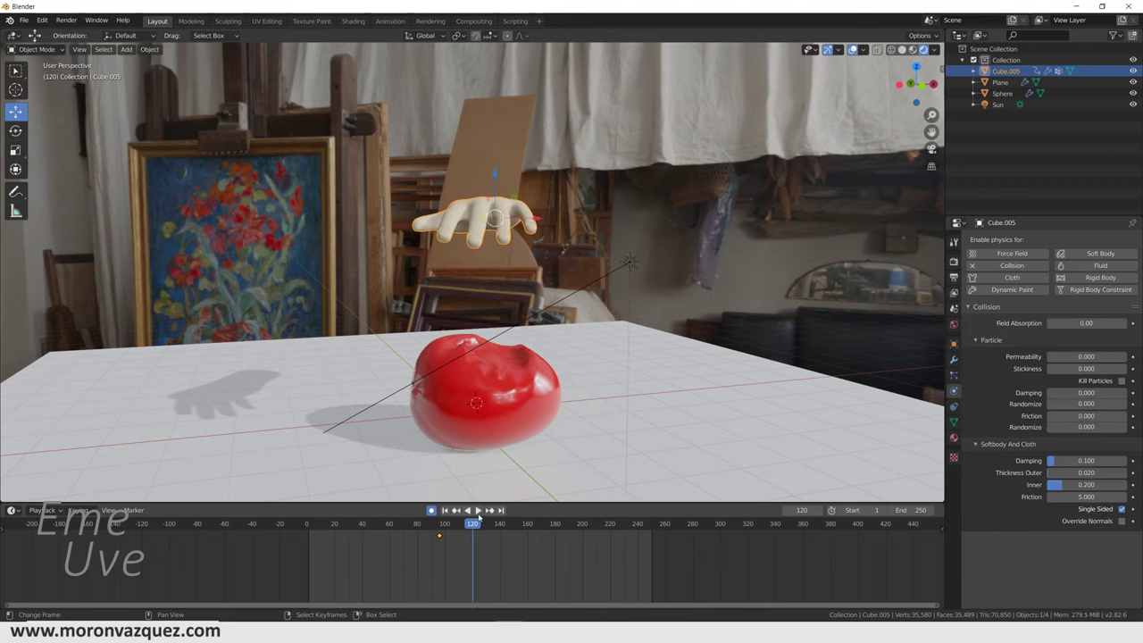
key("g")
key("z")
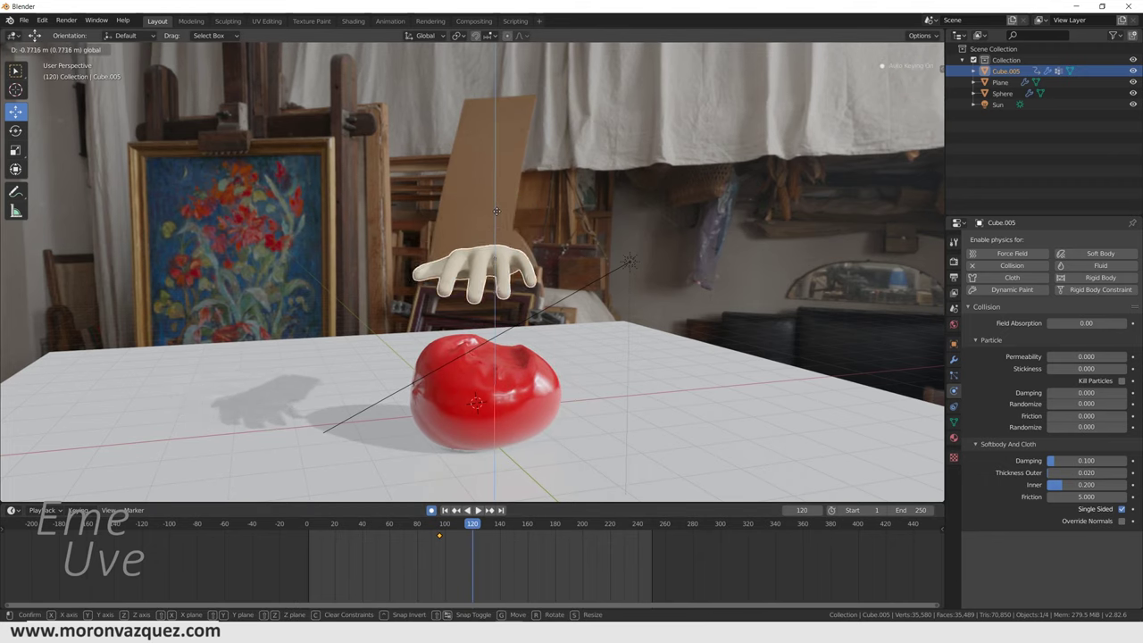
left_click(498, 223)
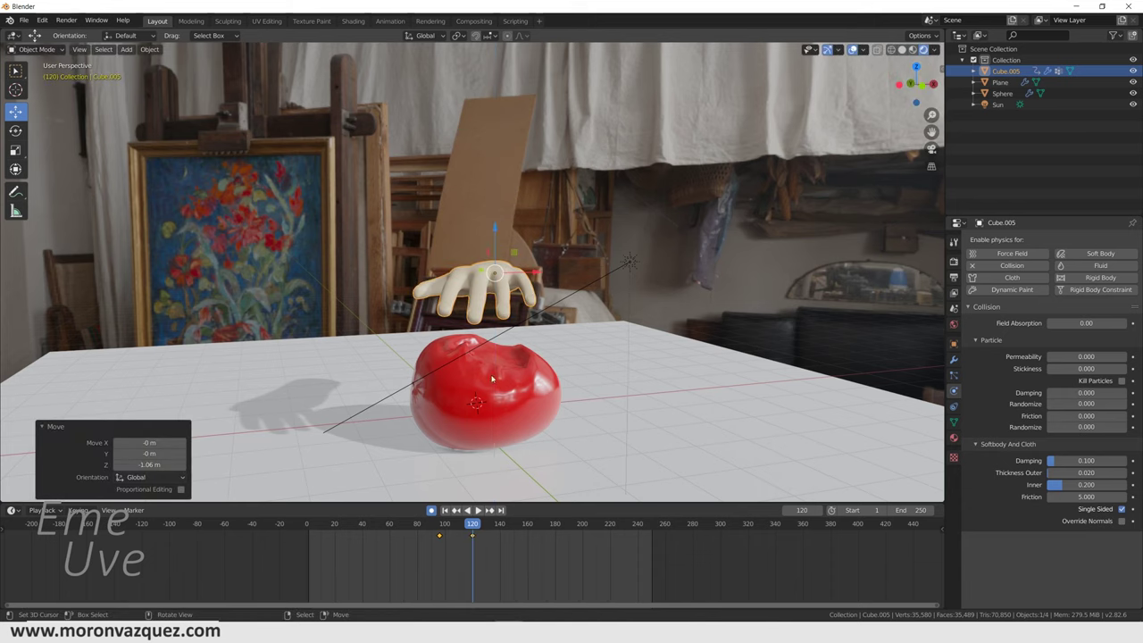
Press the hand down onto the balloon at frame 139 and key its height at frame 161
key("space")
key("space")
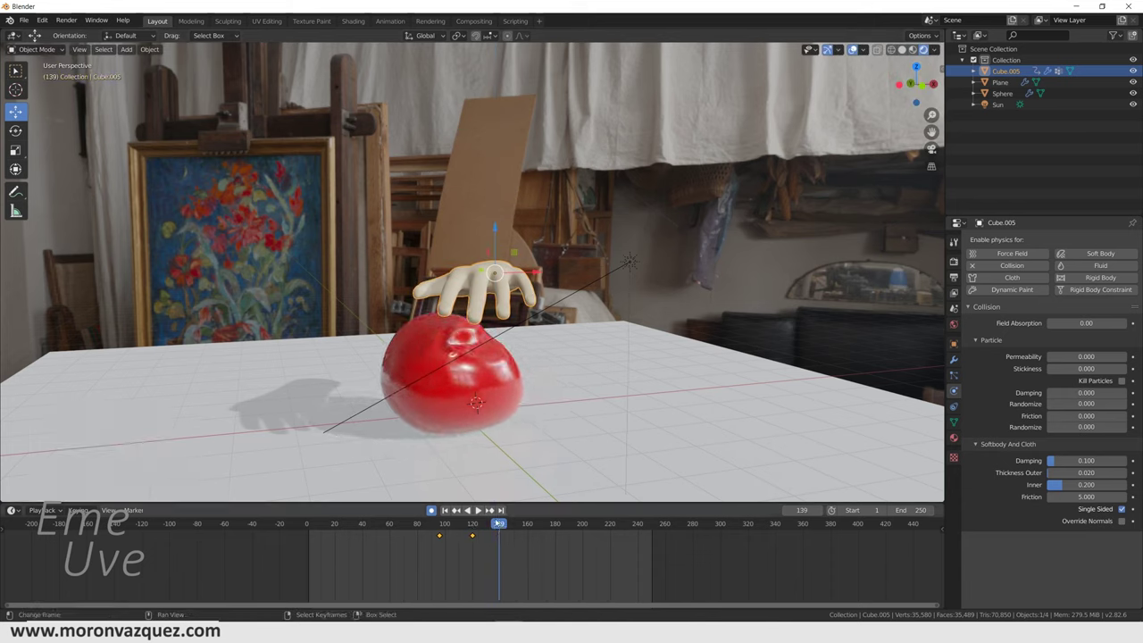
key("g")
key("z")
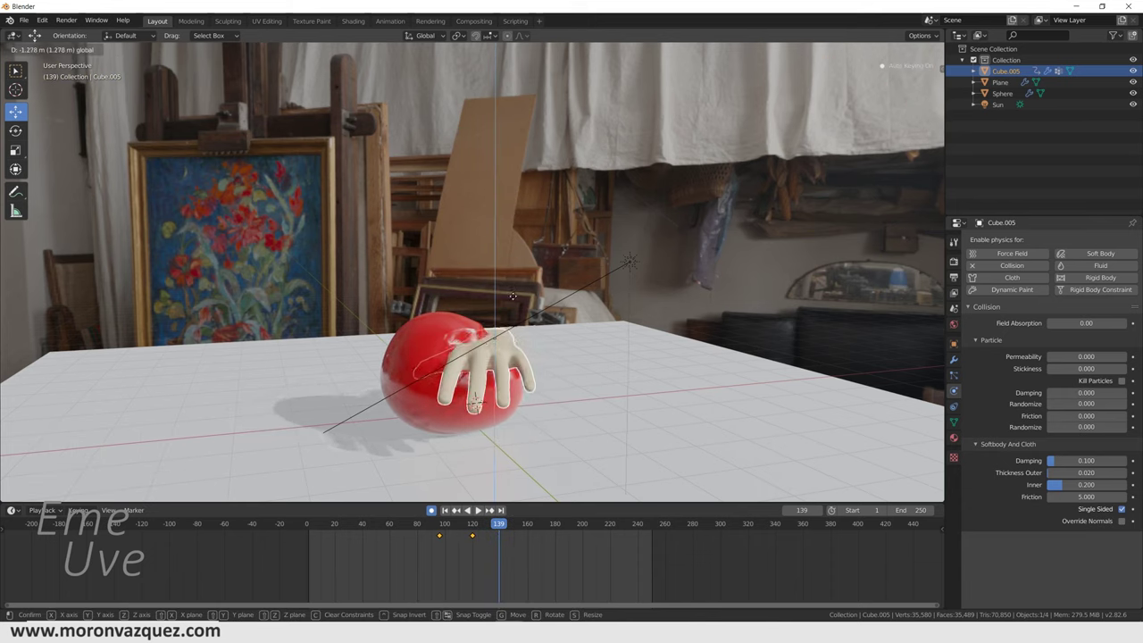
left_click(511, 312)
left_click_drag(499, 523, 529, 522)
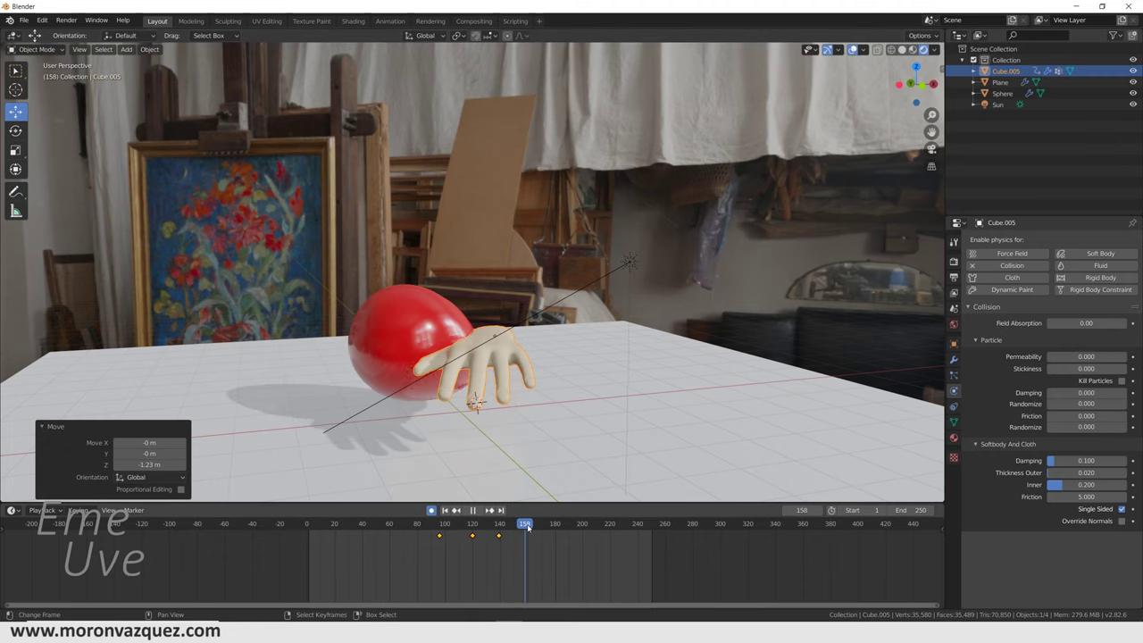
key("g")
key("z")
left_click(499, 298)
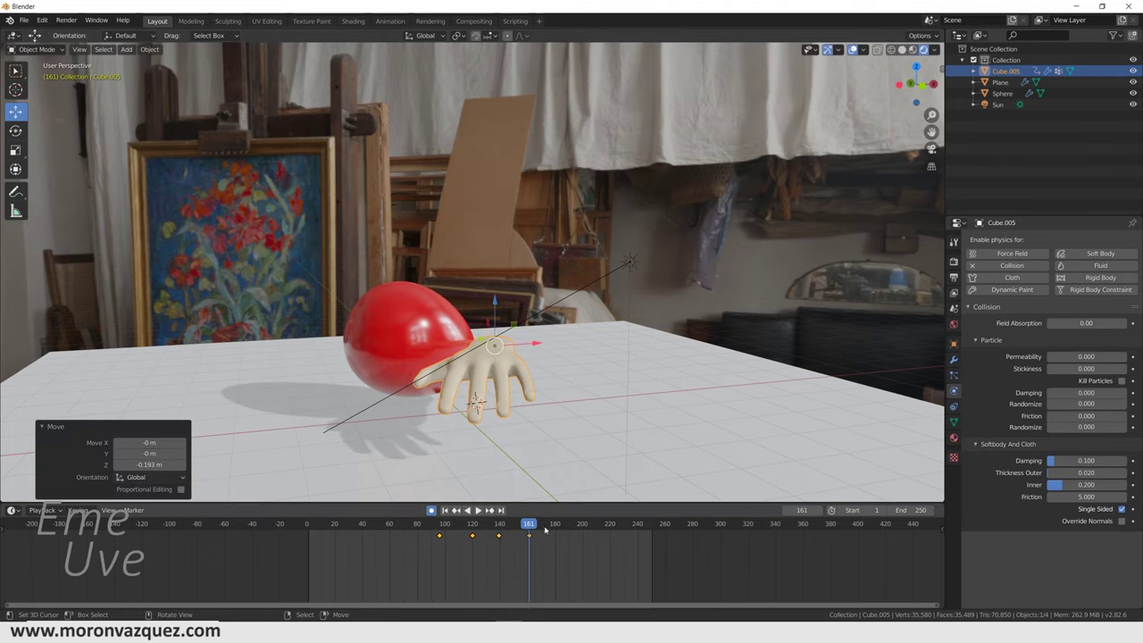
Lower the hand along Z, then lift it back up at frame 177
key("space")
key("space")
key("g")
key("z")
left_click(497, 358)
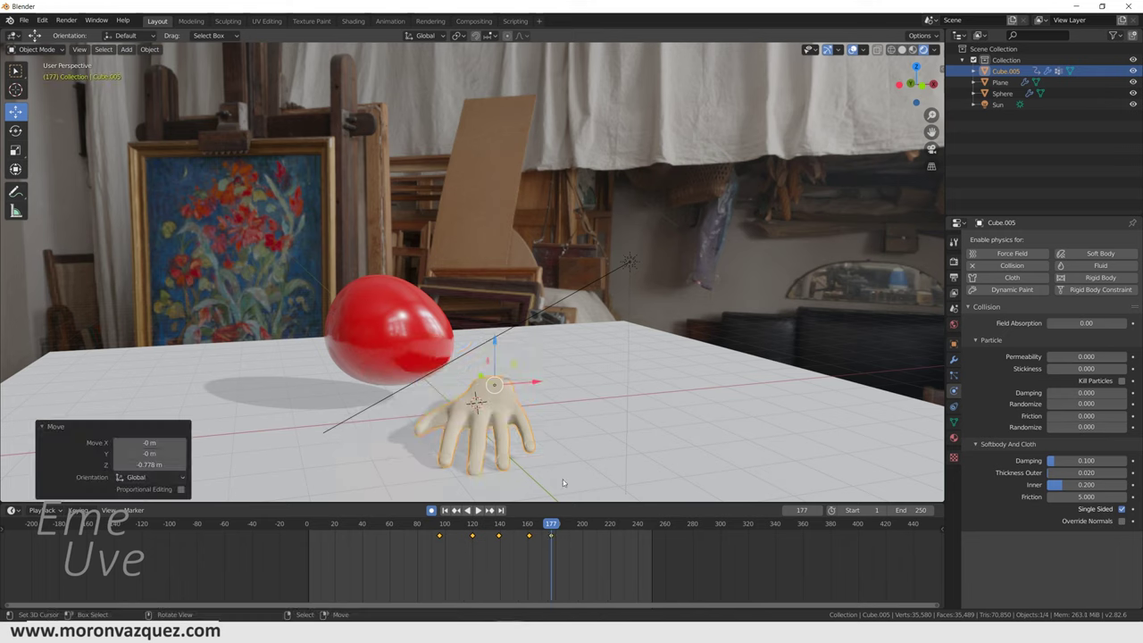
key("space")
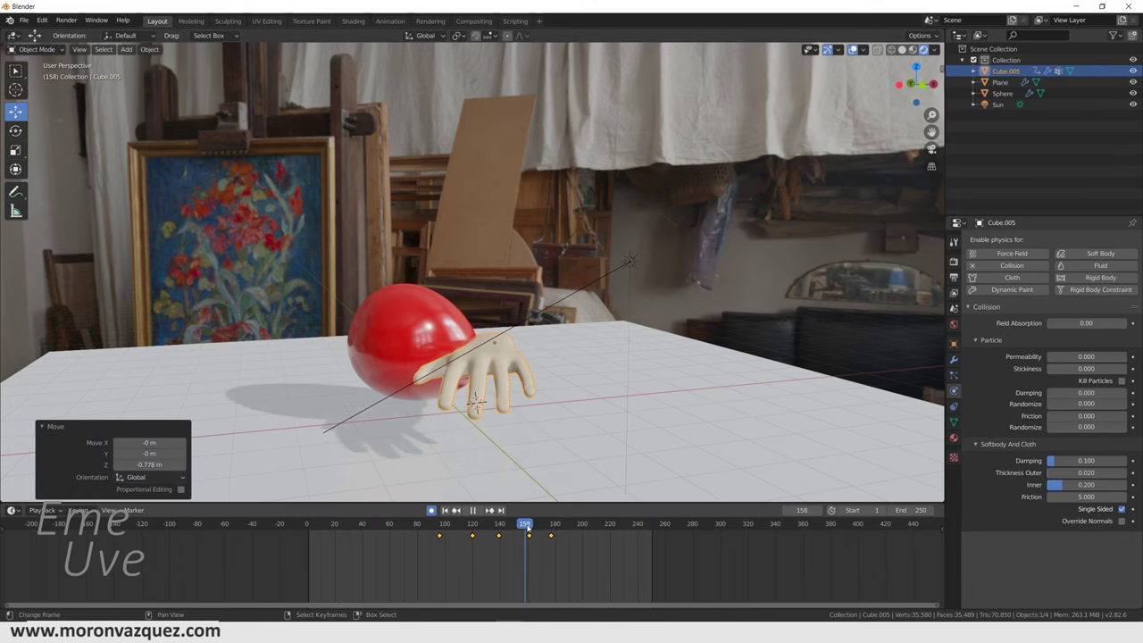
key("Escape")
key("g")
key("z")
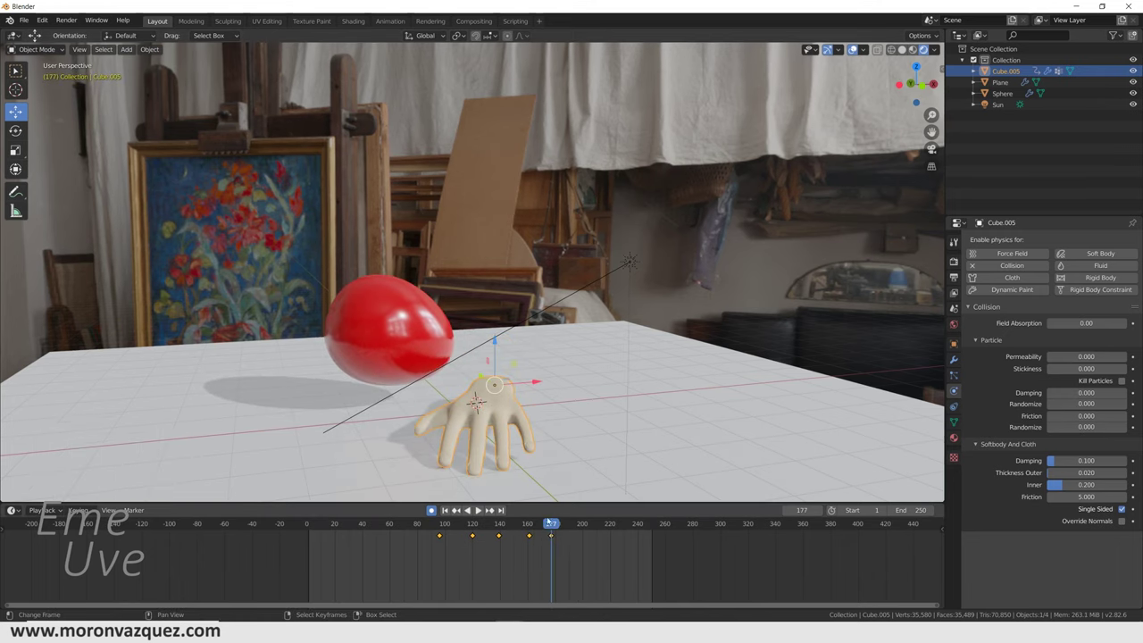
left_click(491, 304)
Raise the hand 0.872 m at frame 201, rewind to frame 0, and select the balloon
key("space")
left_click(531, 548)
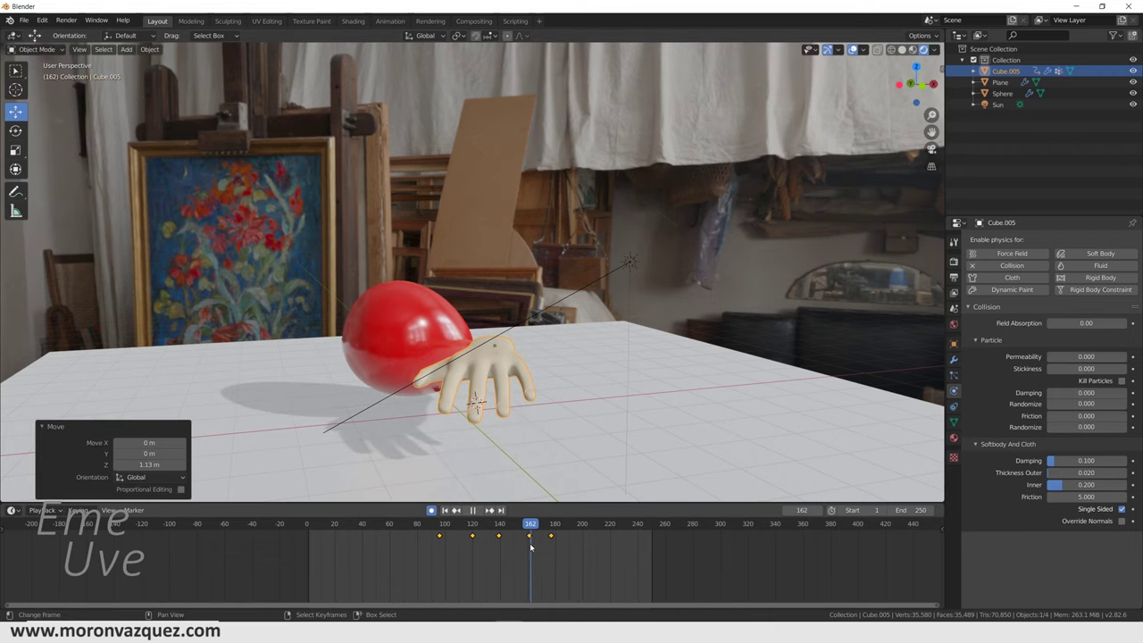
key("space")
left_click(478, 509)
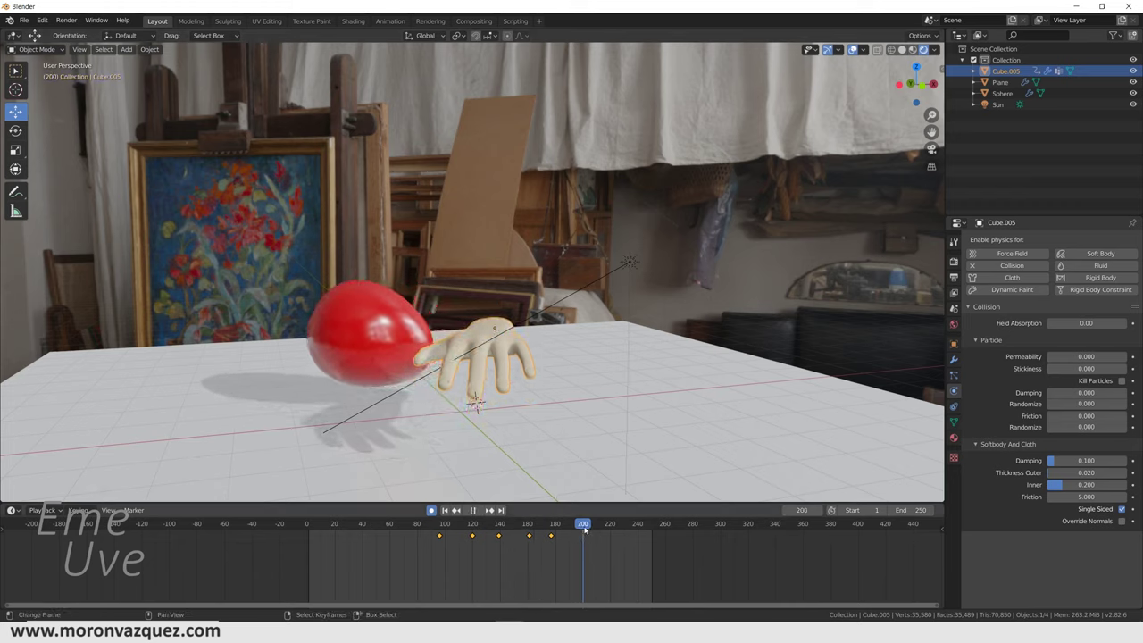
key("space")
key("g")
key("z")
left_click(492, 223)
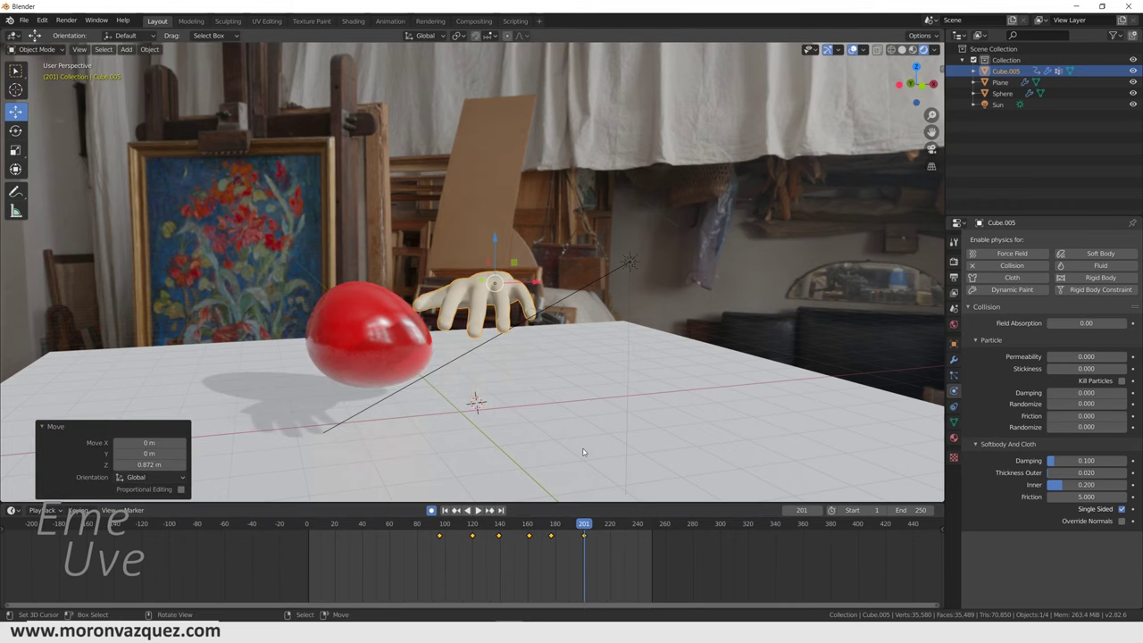
left_click_drag(582, 536, 291, 541)
left_click(482, 304)
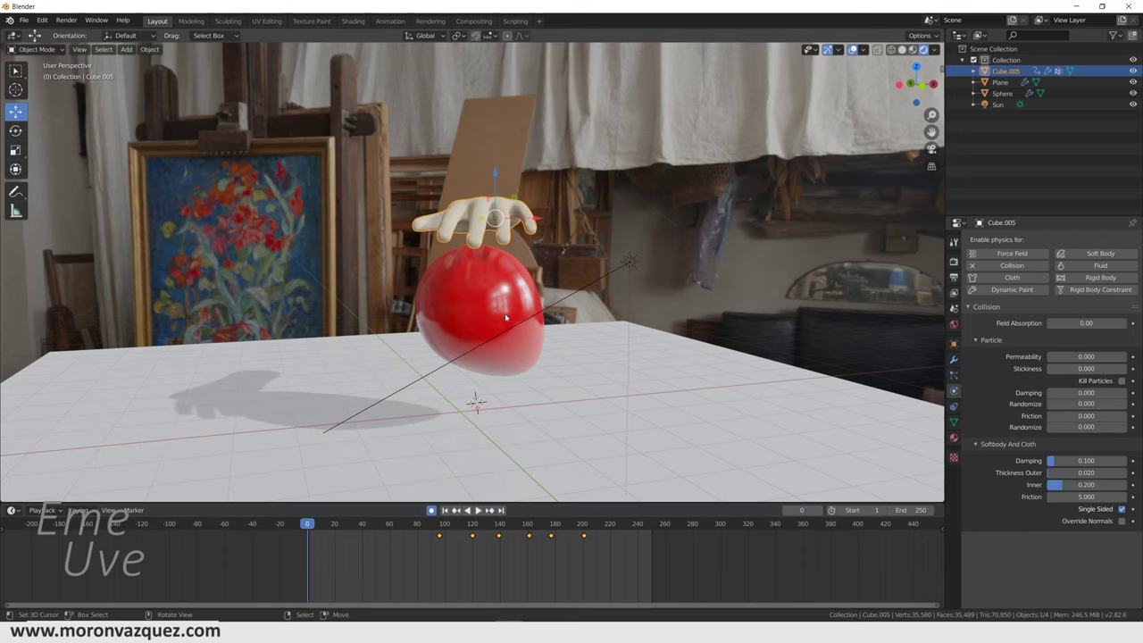
In the Sphere's Cache panel, delete the existing bake and bake all 250 frames again
scroll(1027, 447, "down", 5)
scroll(1000, 496, "down", 3)
scroll(1000, 496, "down", 5)
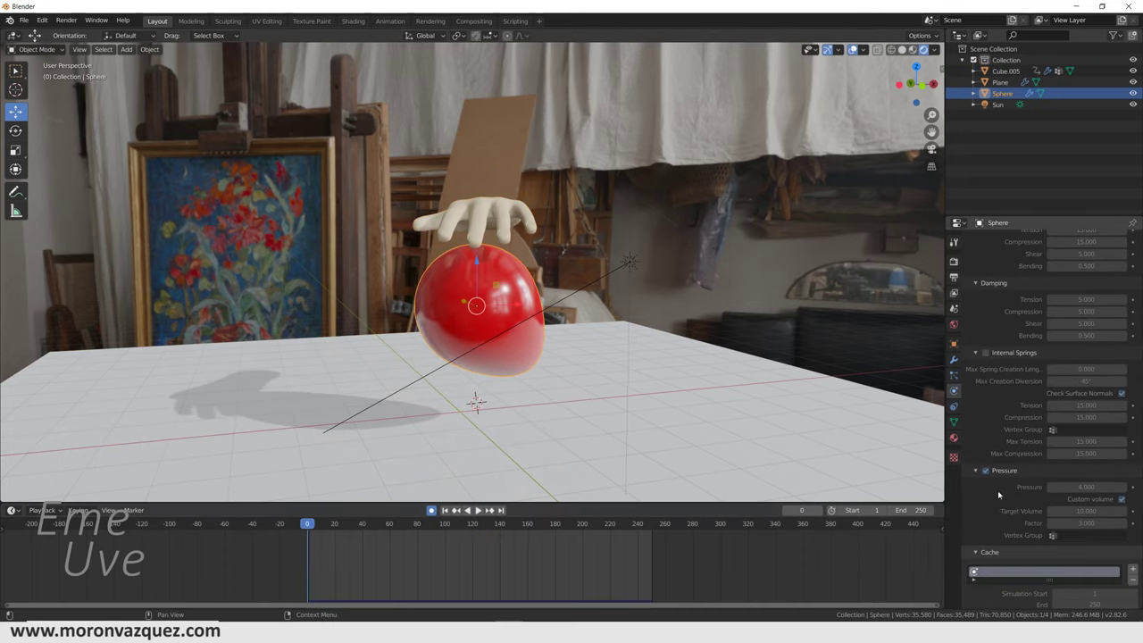
scroll(984, 466, "down", 3)
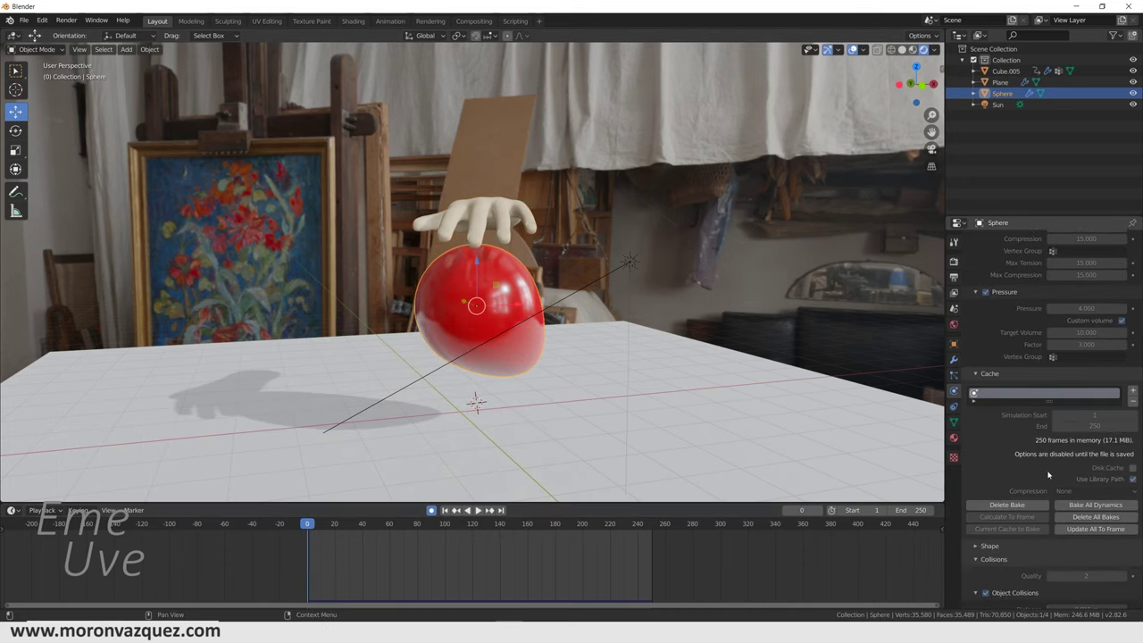
left_click(1086, 517)
left_click(1027, 505)
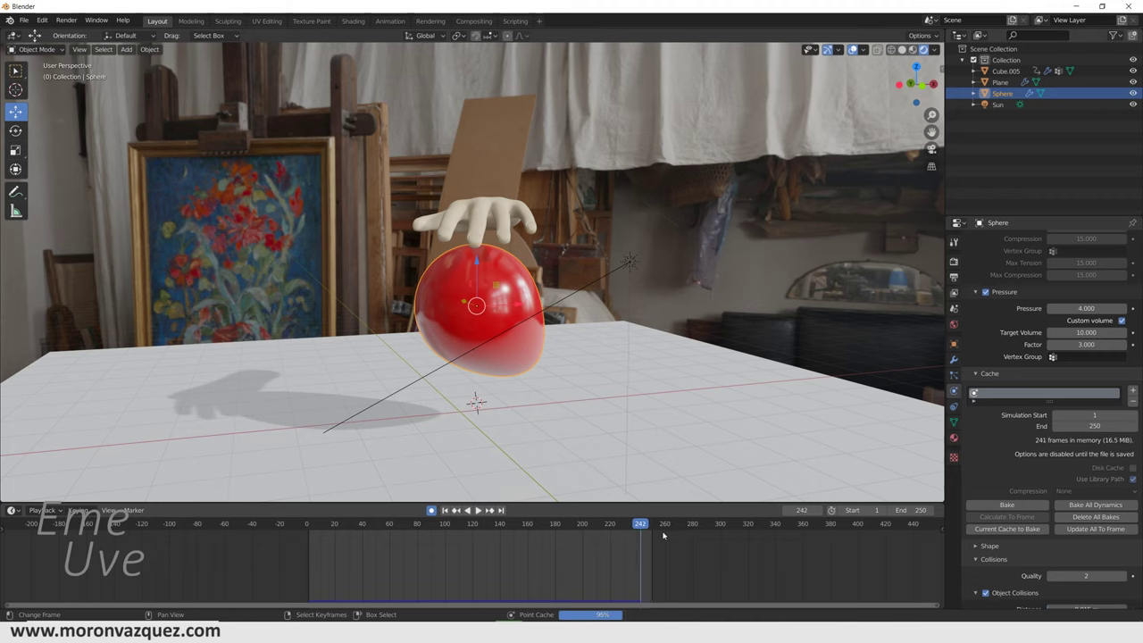
left_click(479, 510)
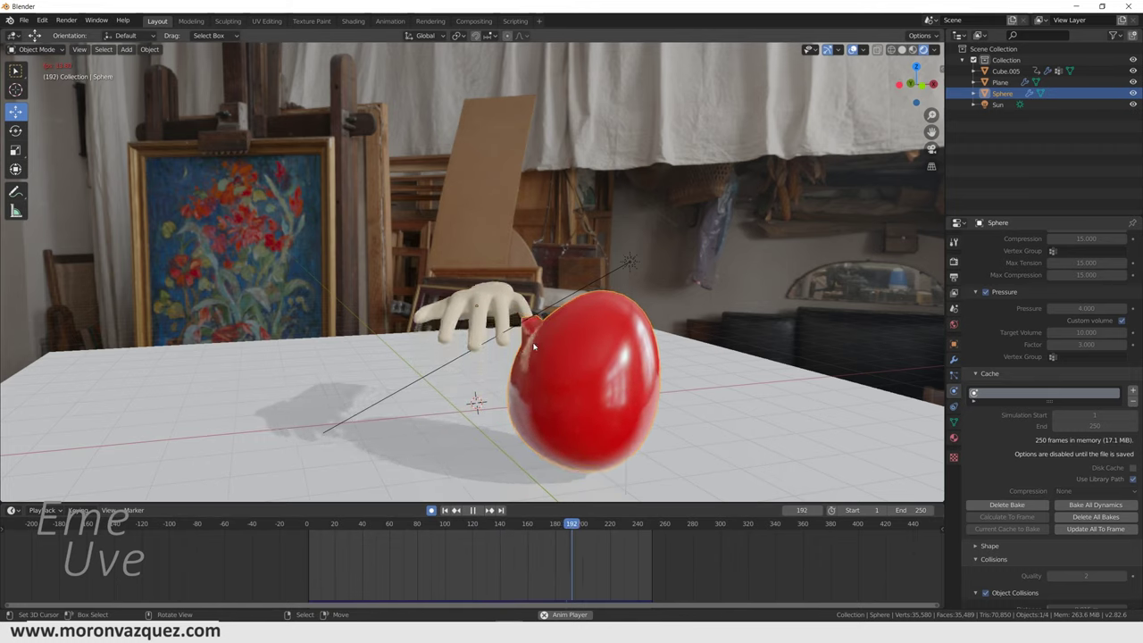
left_click_drag(490, 523, 452, 523)
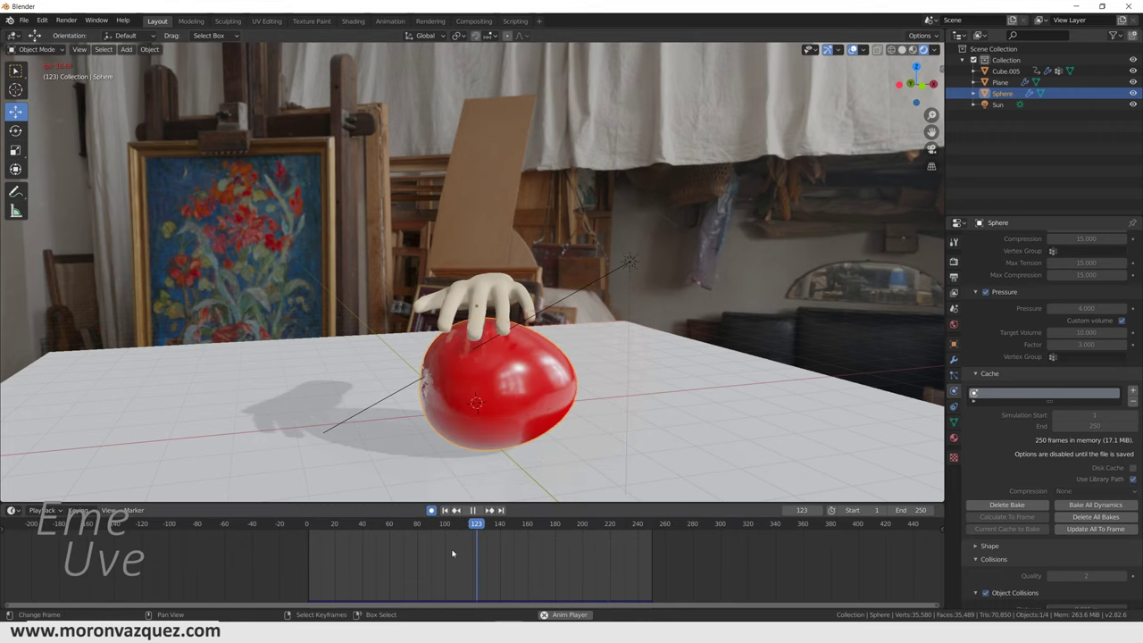
left_click(474, 510)
middle_click_drag(487, 496, 501, 464)
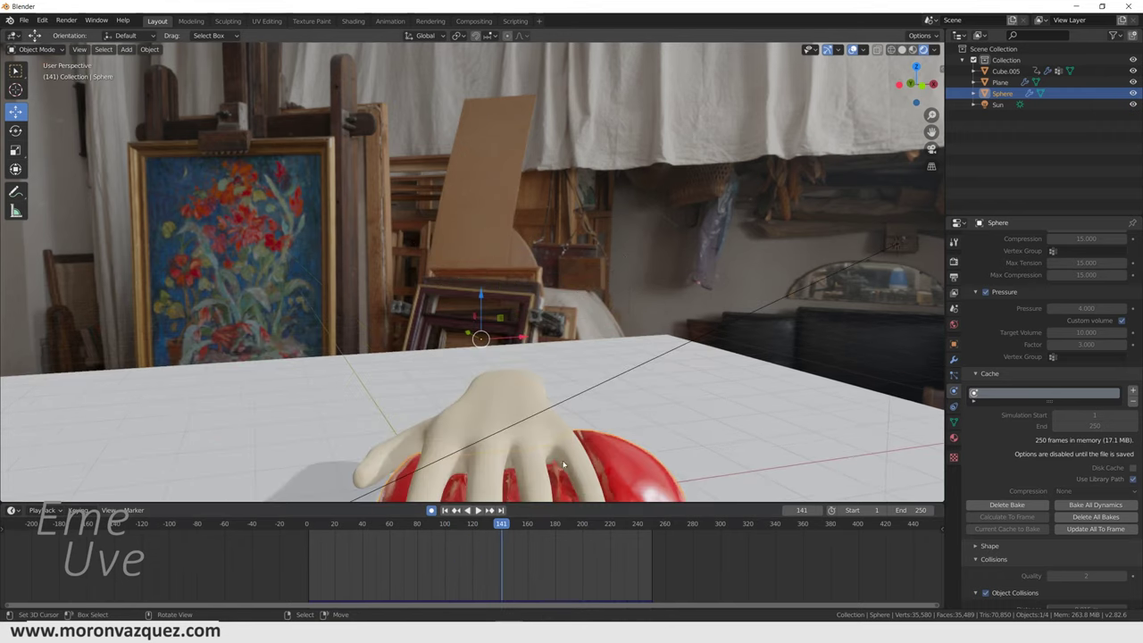
scroll(559, 380, "up", 3)
mouse_move(559, 380)
middle_mouse_down()
mouse_move(599, 355)
mouse_move(665, 340)
middle_mouse_up()
left_click(599, 355)
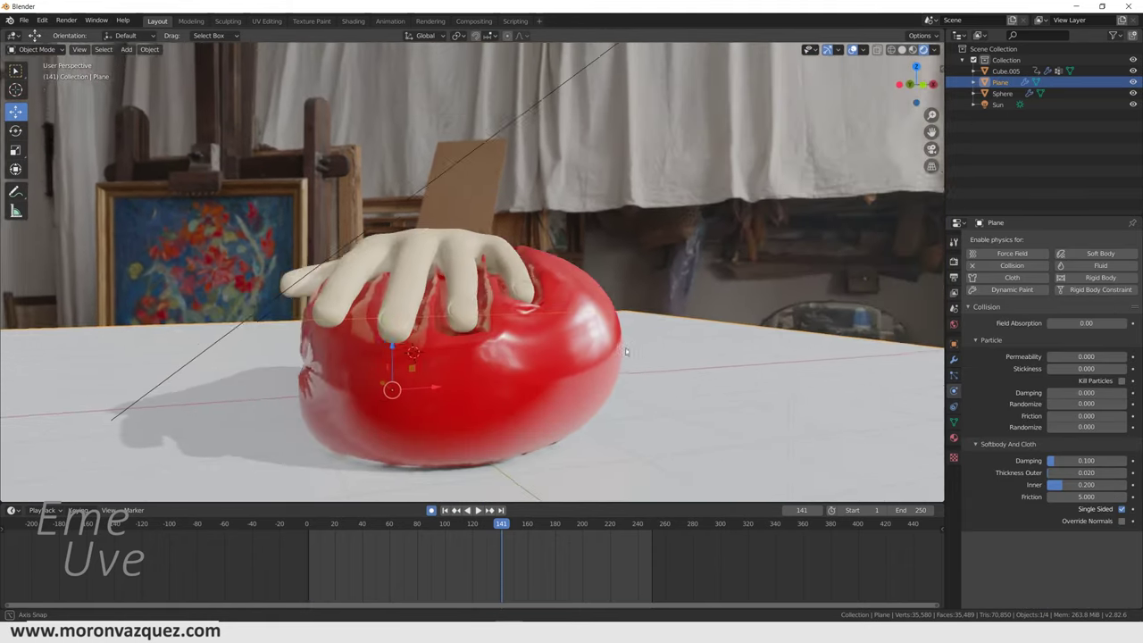
scroll(665, 341, "up", 3)
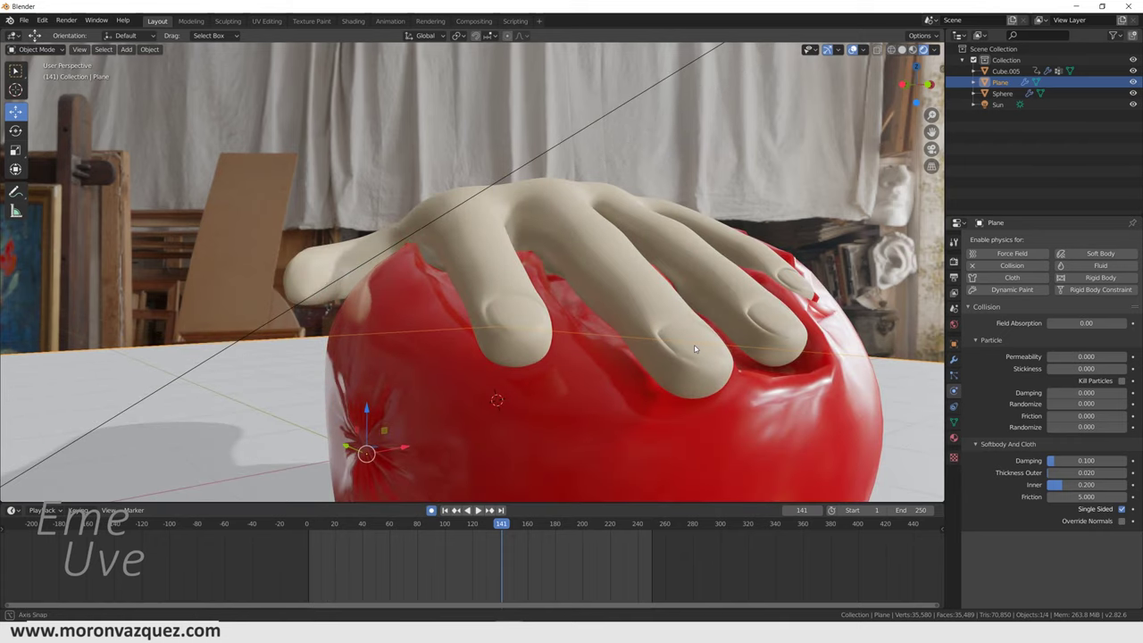
middle_click_drag(665, 341, 392, 275)
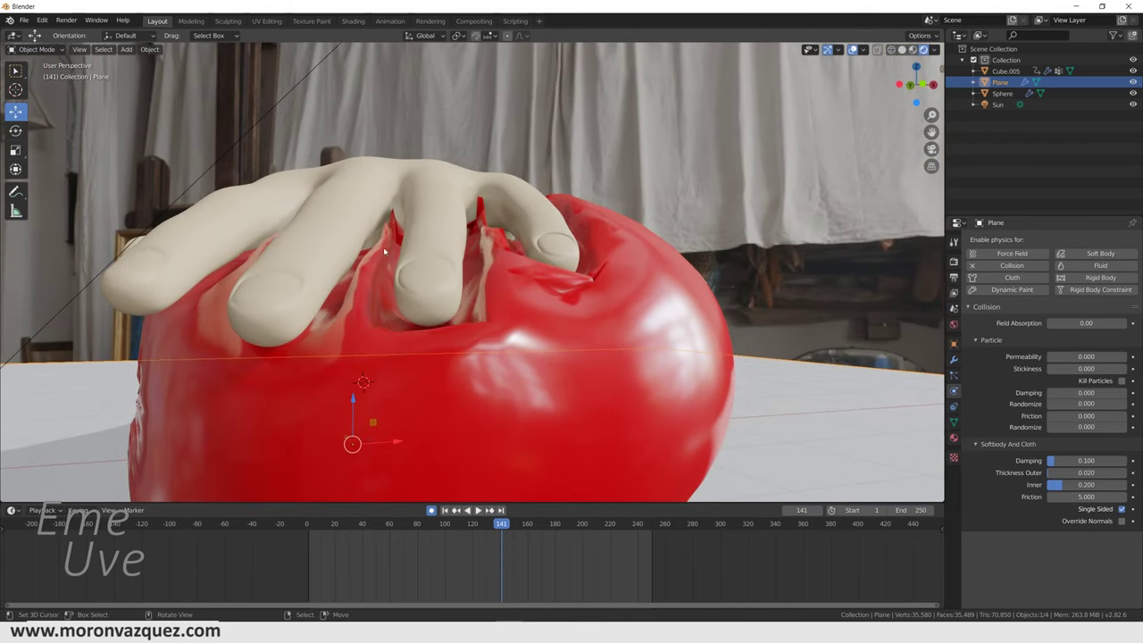
mouse_move(483, 258)
middle_mouse_down()
mouse_move(497, 313)
mouse_move(434, 360)
middle_mouse_up()
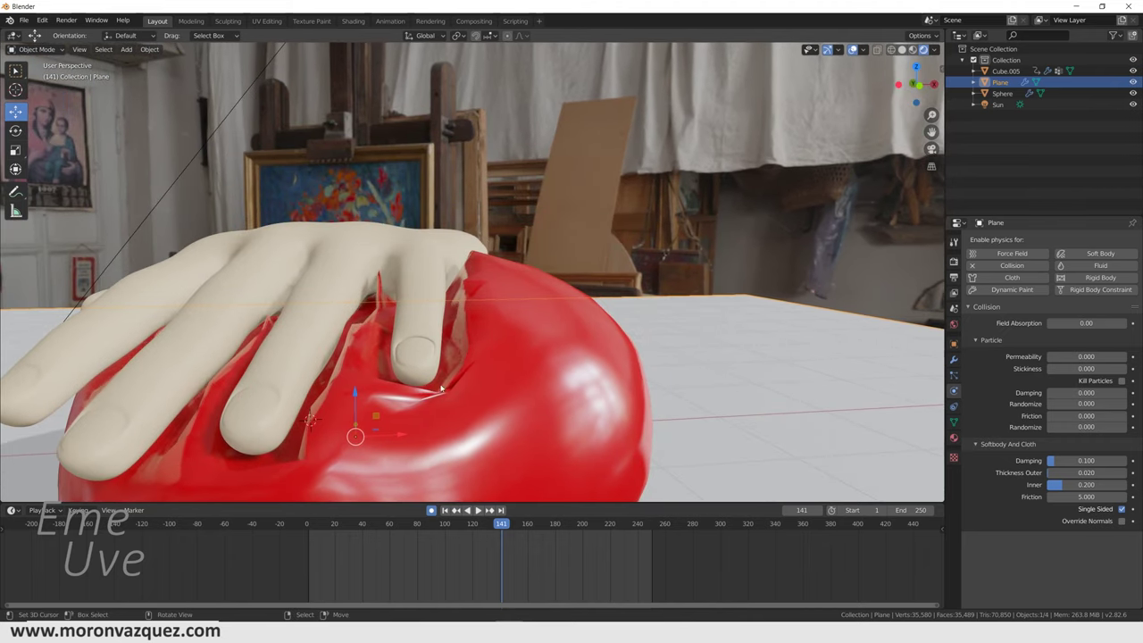
mouse_move(329, 371)
middle_mouse_down()
mouse_move(298, 434)
mouse_move(334, 406)
middle_mouse_up()
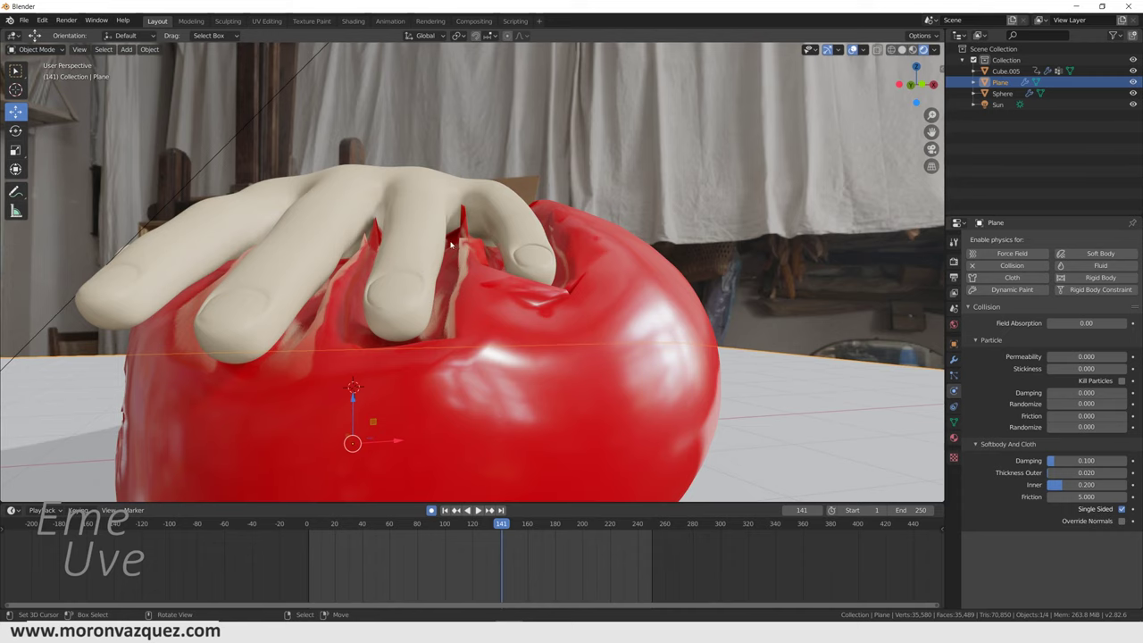
scroll(403, 367, "down", 4)
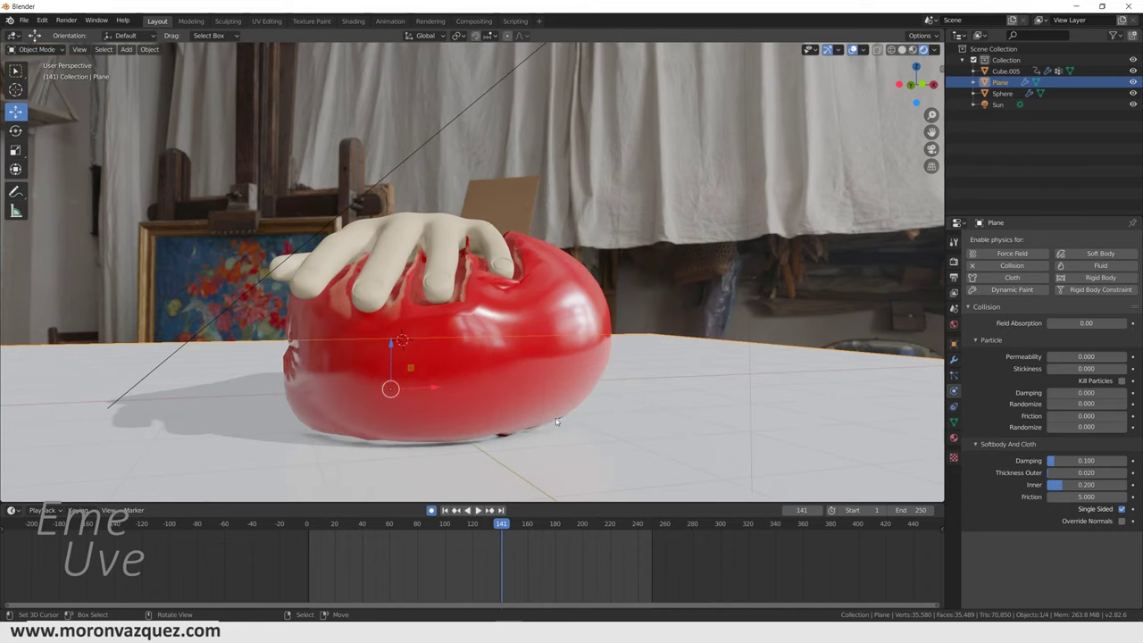
left_click_drag(501, 527, 307, 527)
mouse_move(439, 358)
middle_mouse_down()
mouse_move(438, 376)
mouse_move(449, 364)
middle_mouse_up()
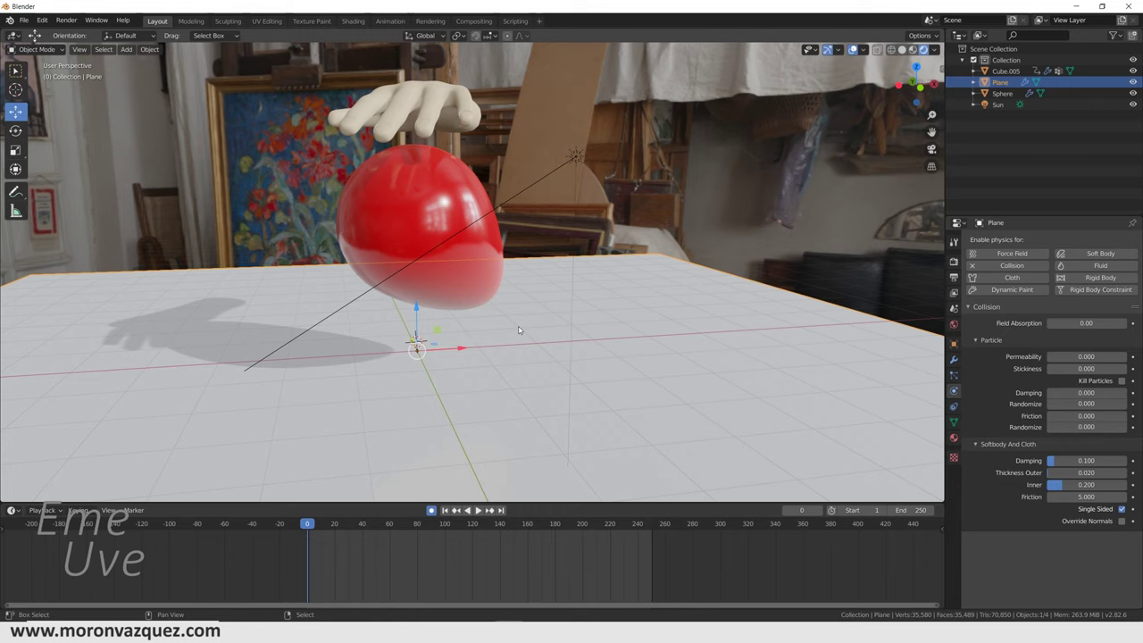
Subdivide the whole balloon sphere once in Edit Mode, then return to Object Mode
middle_click_drag(473, 332, 394, 229)
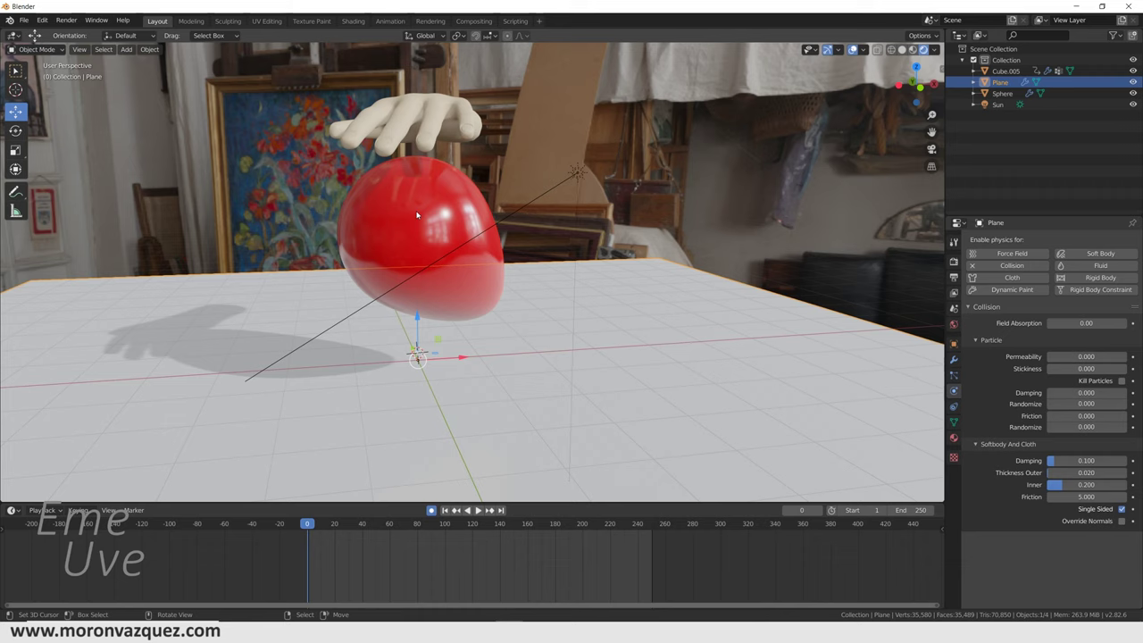
left_click(416, 214)
left_click(34, 49)
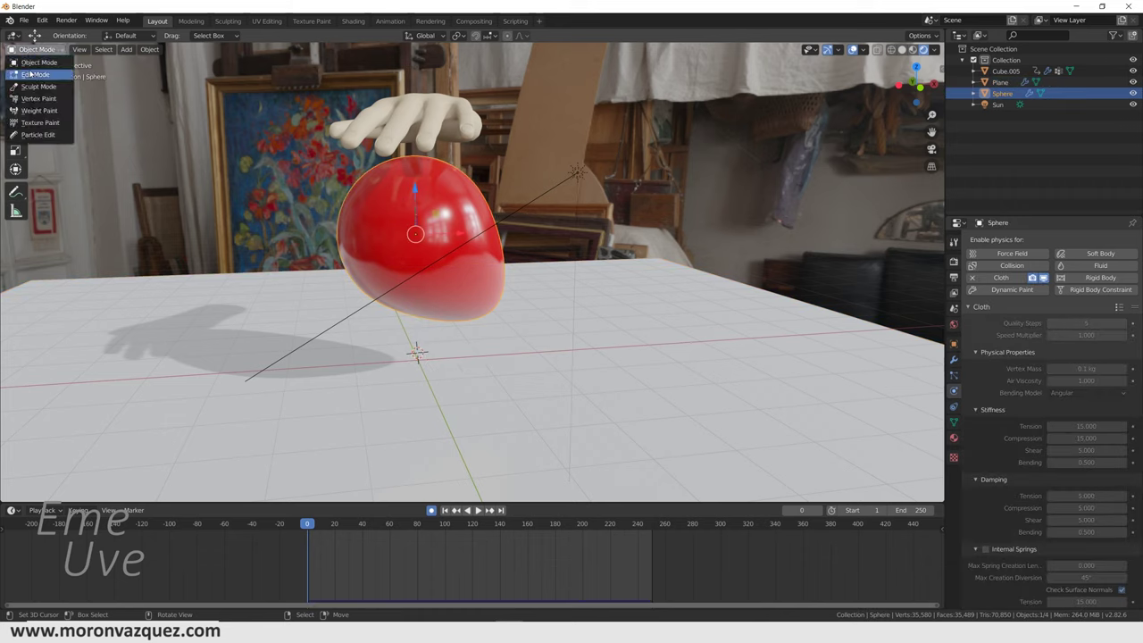
left_click(33, 74)
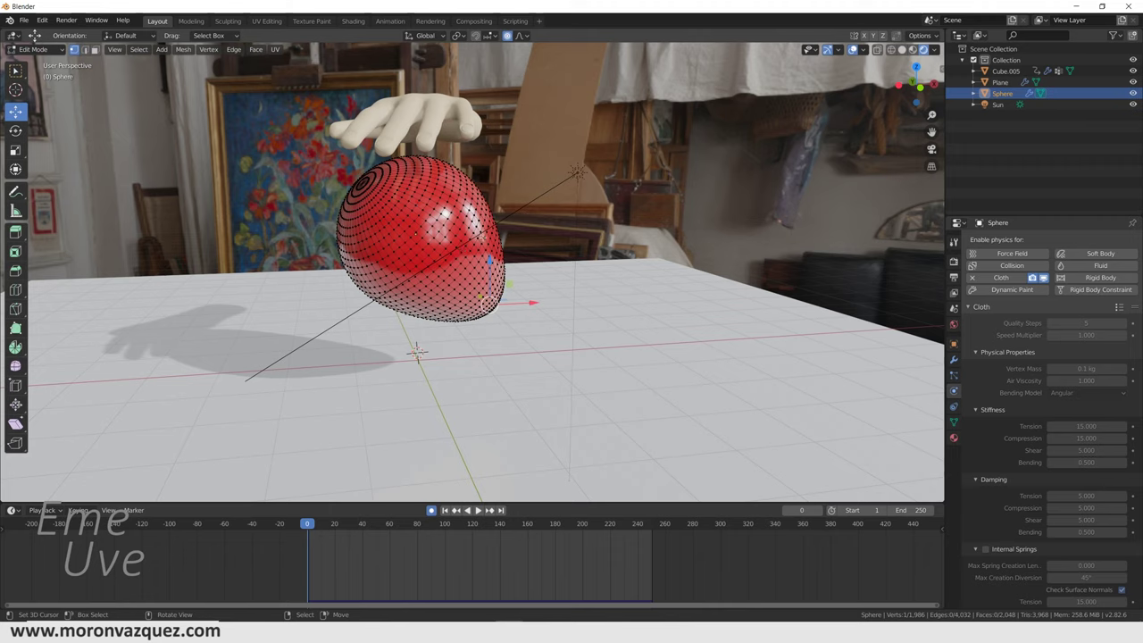
key("a")
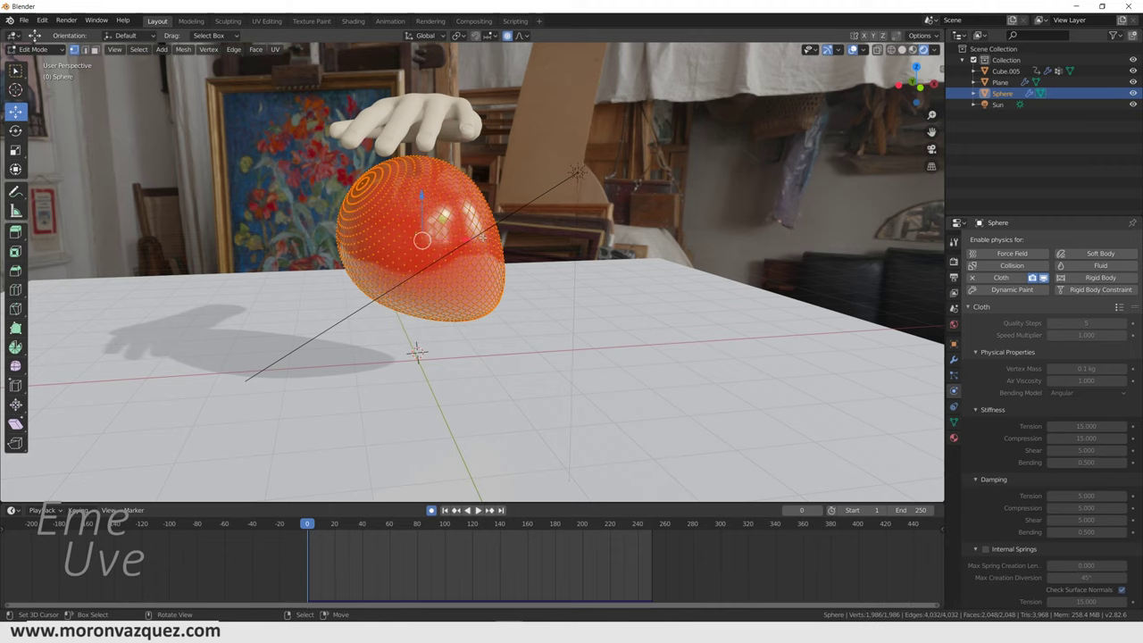
right_click(483, 237)
left_click(484, 240)
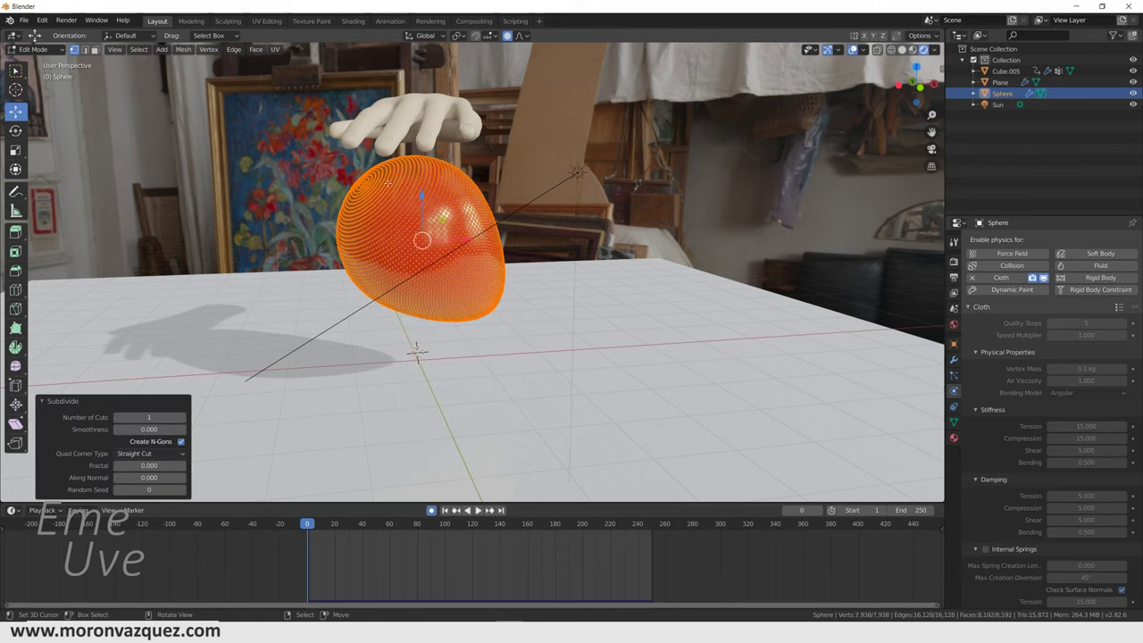
left_click(31, 49)
left_click(35, 61)
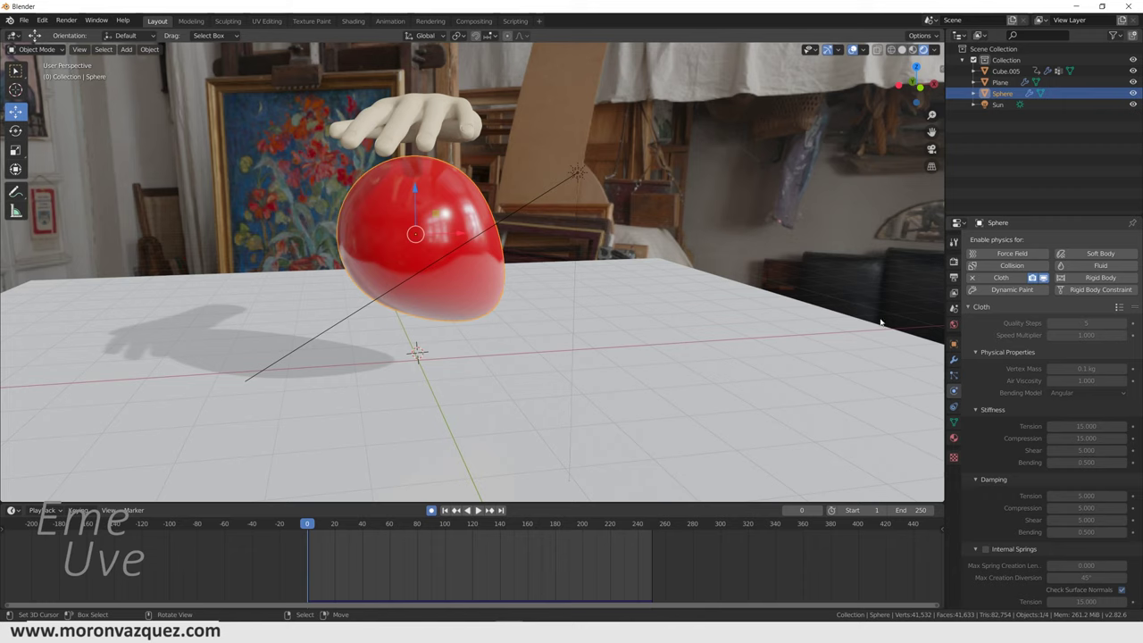
scroll(1050, 482, "down", 3)
scroll(1050, 482, "down", 7)
scroll(1076, 492, "down", 2)
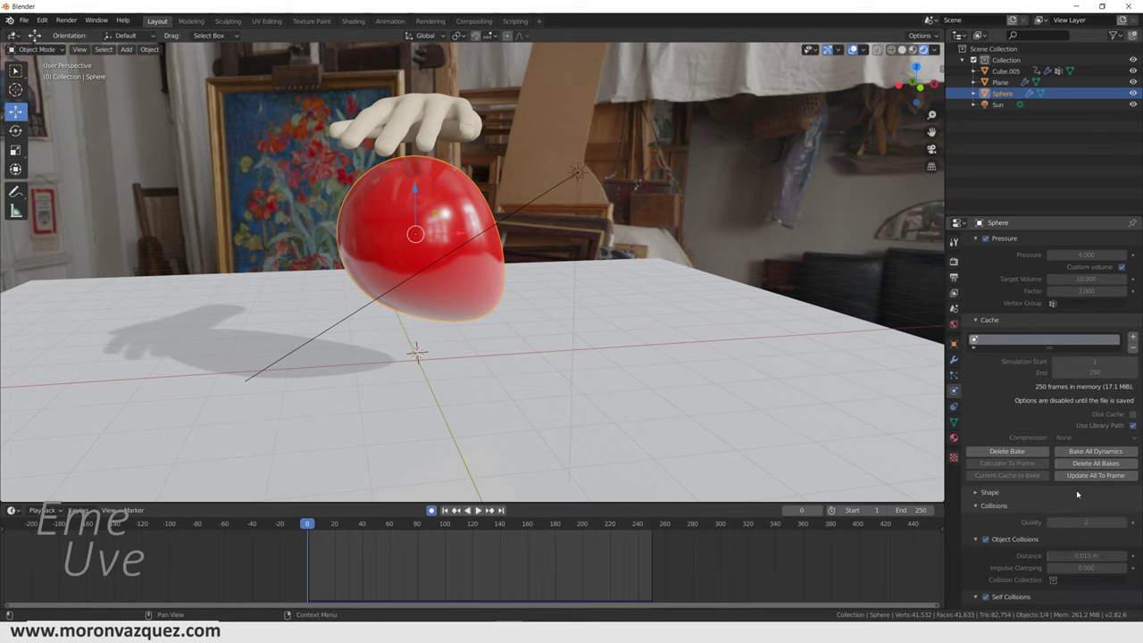
scroll(1085, 455, "up", 2)
scroll(1072, 428, "up", 6)
scroll(1044, 390, "up", 6)
scroll(1063, 362, "up", 2)
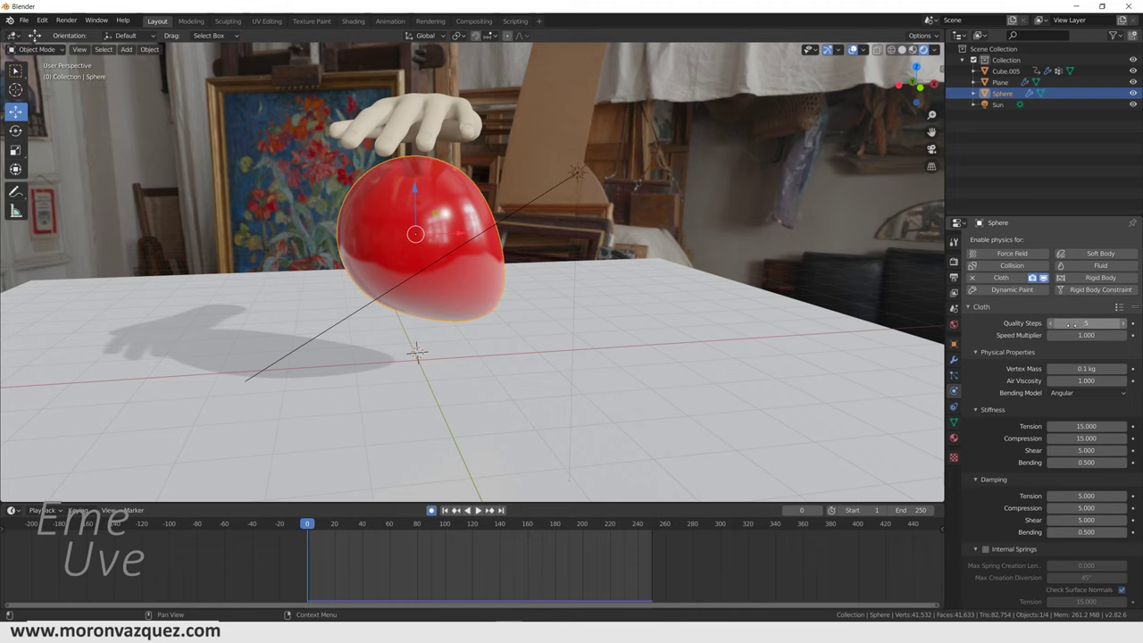
left_click(34, 49)
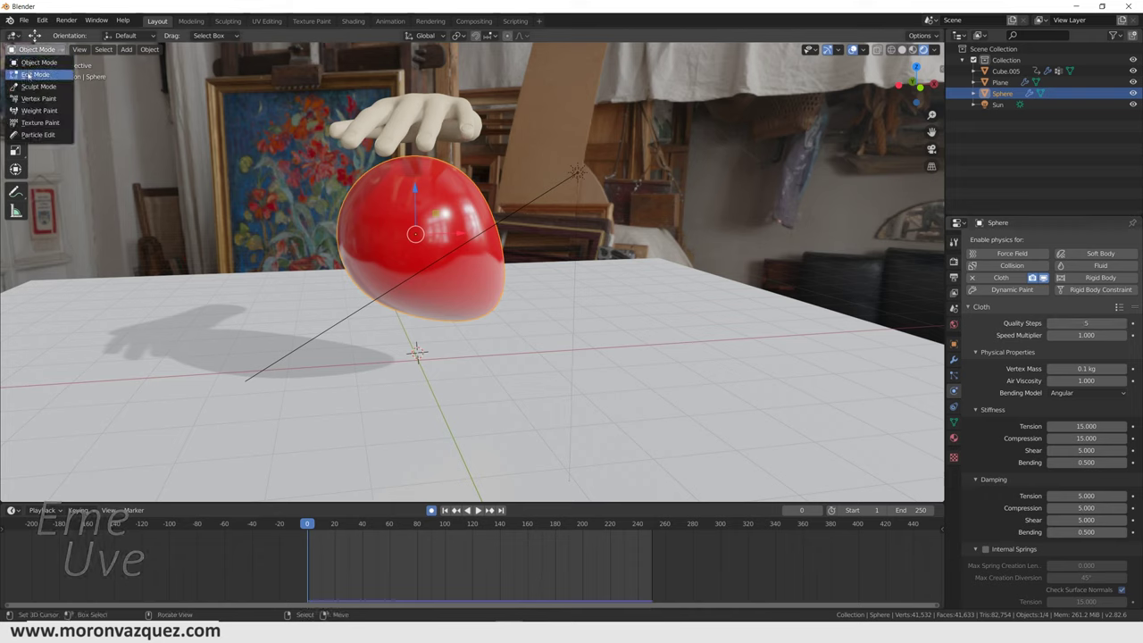
left_click(34, 74)
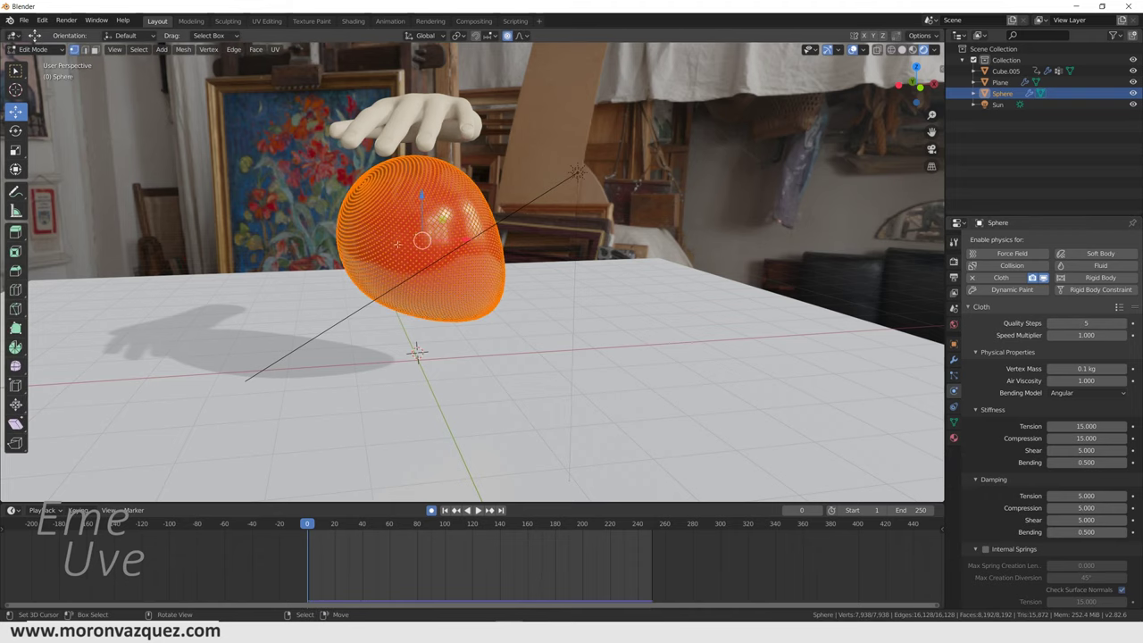
left_click(34, 49)
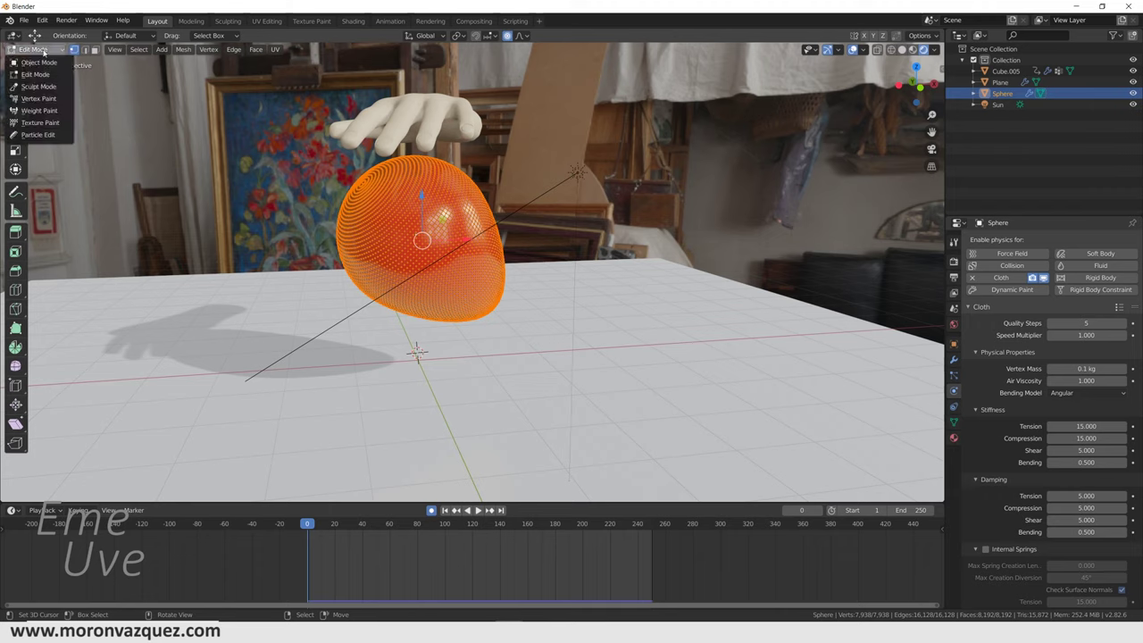
left_click(37, 68)
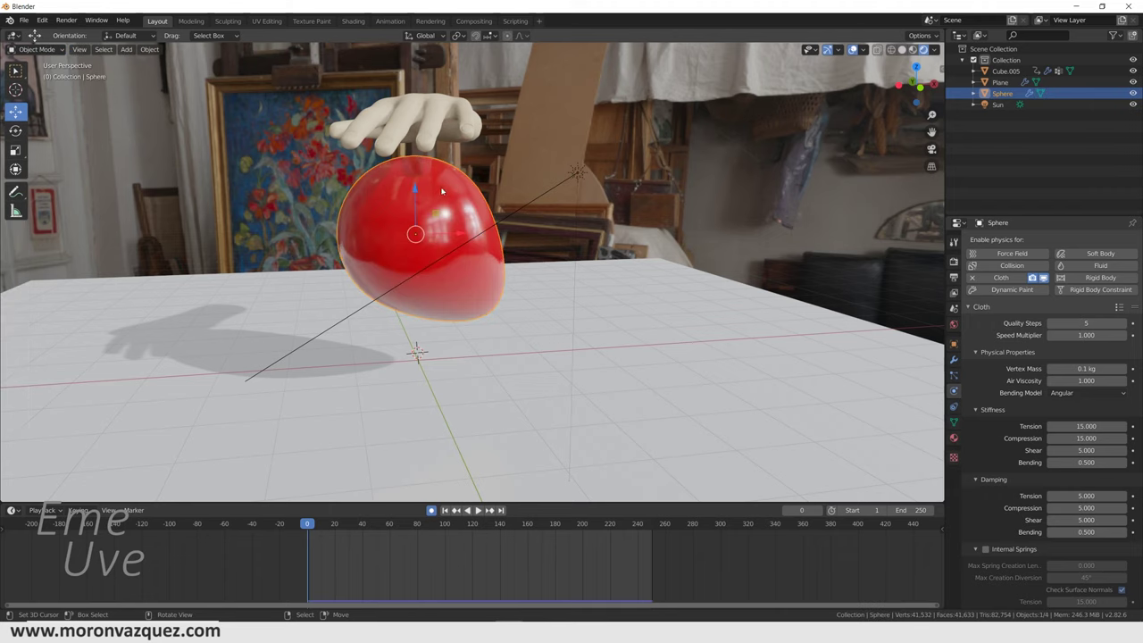